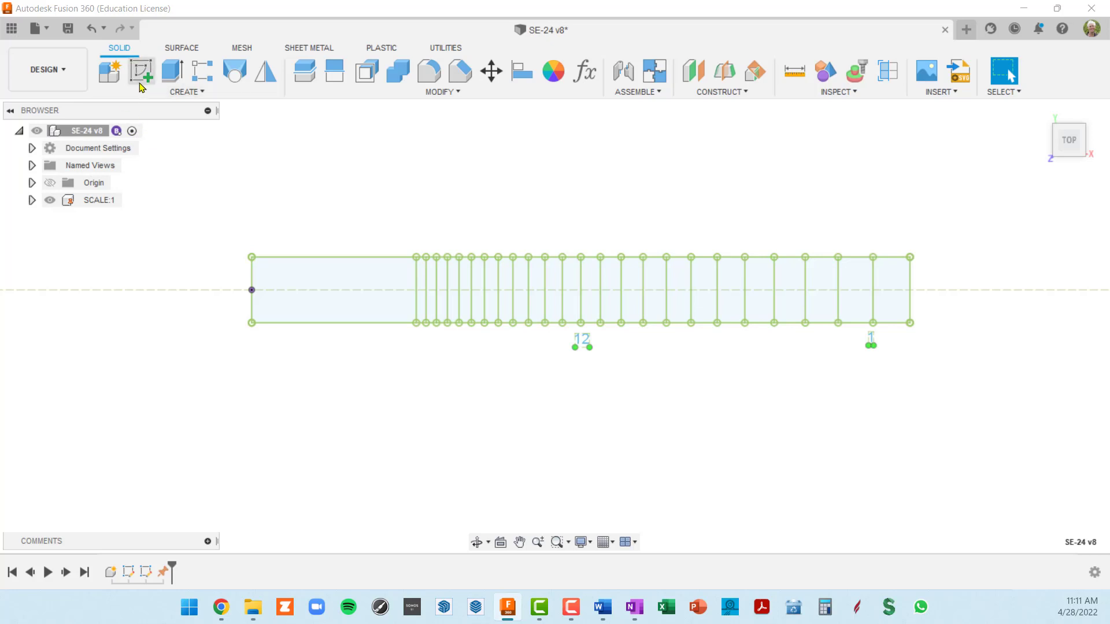
Create an active internal component named NECK under the top-level assembly.
{"action": "left_click", "coordinate": [115, 78]}
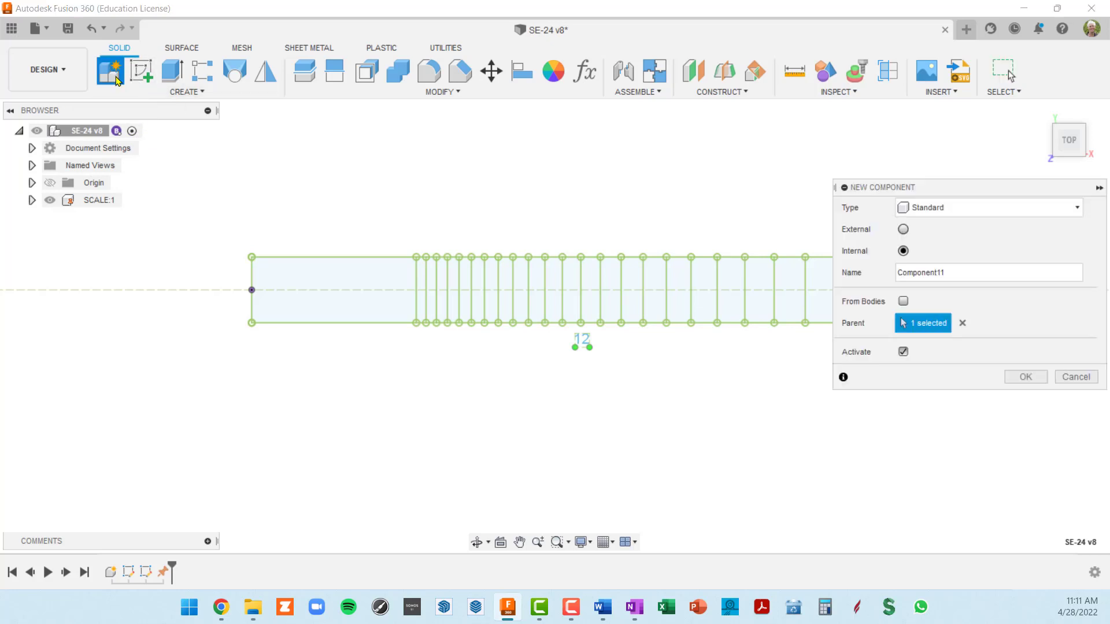
{"action": "double_click", "coordinate": [948, 271]}
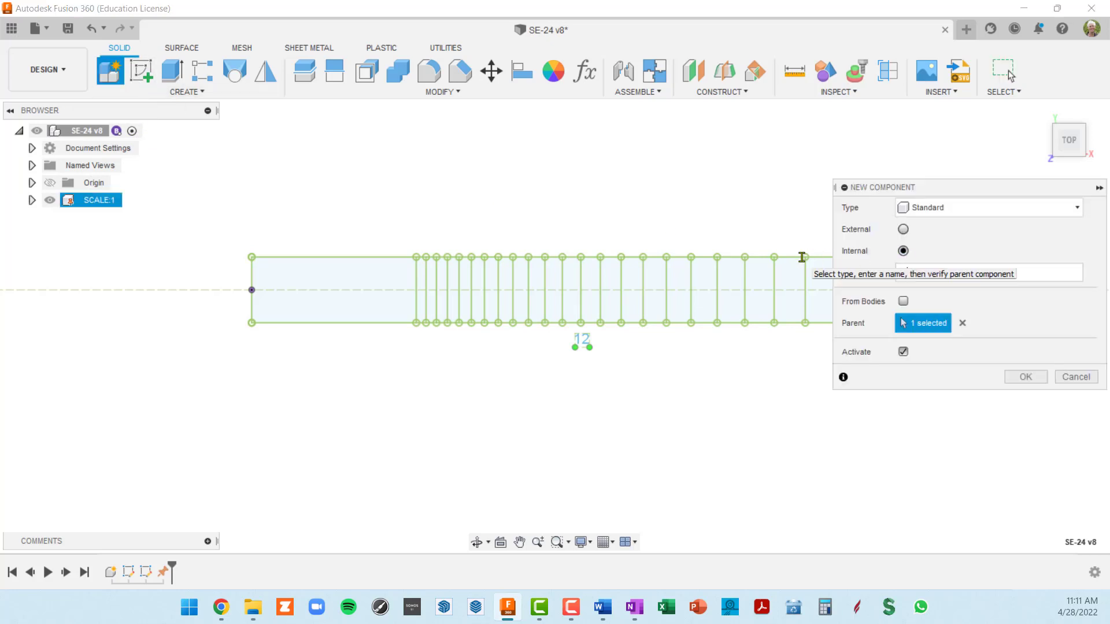
{"action": "key", "text": "Return"}
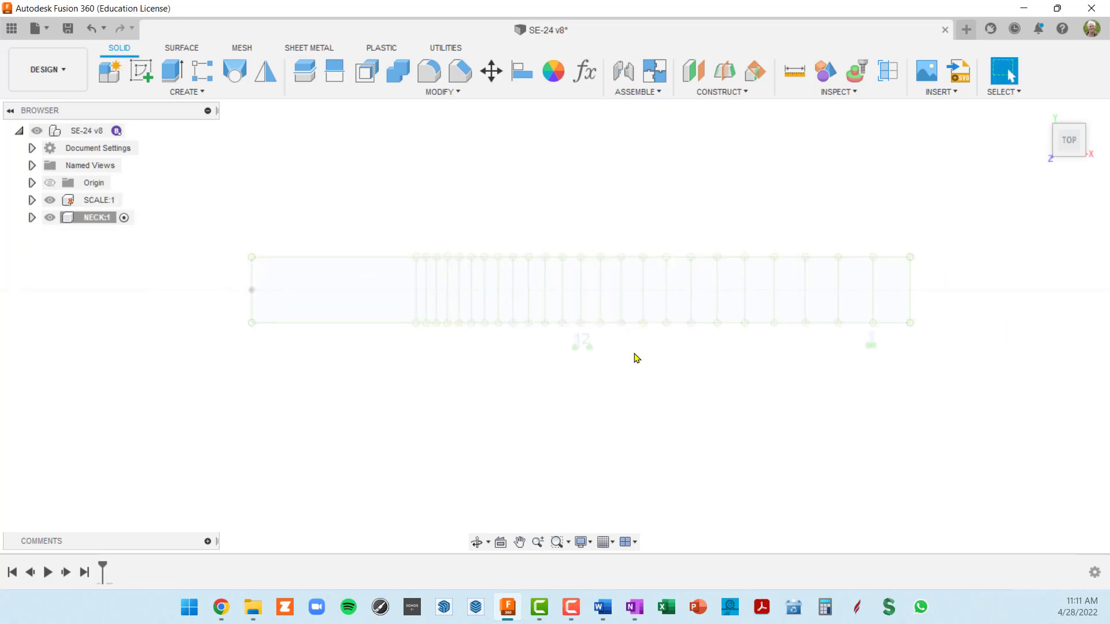
{"action": "left_click", "coordinate": [95, 217]}
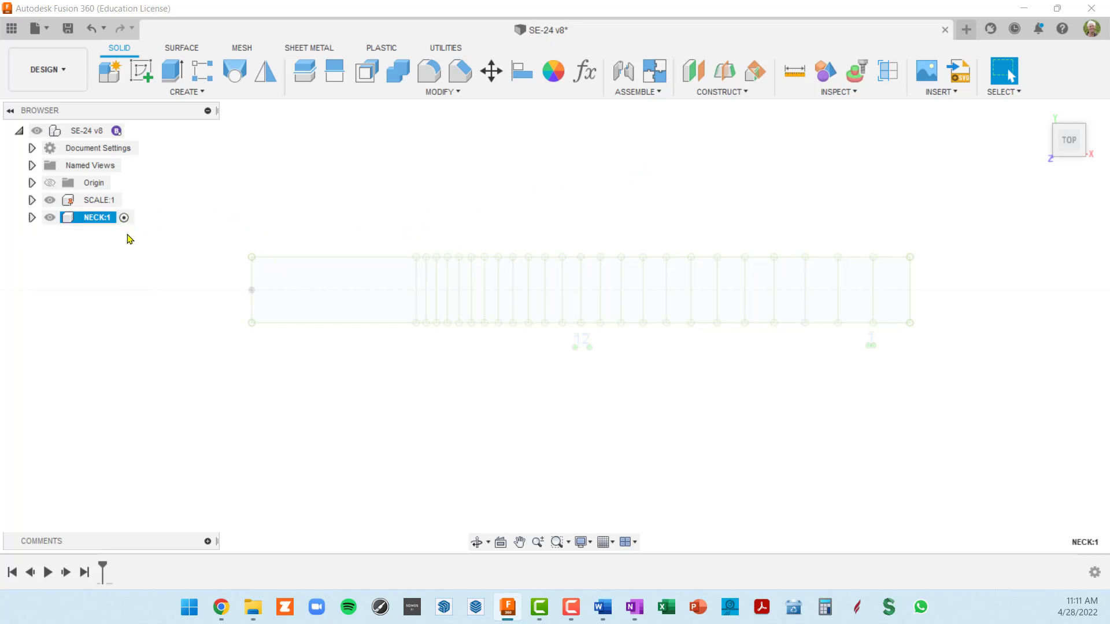
Construct a plane at 90 degrees through the first fret line of the scale sketch.
{"action": "left_click", "coordinate": [755, 72]}
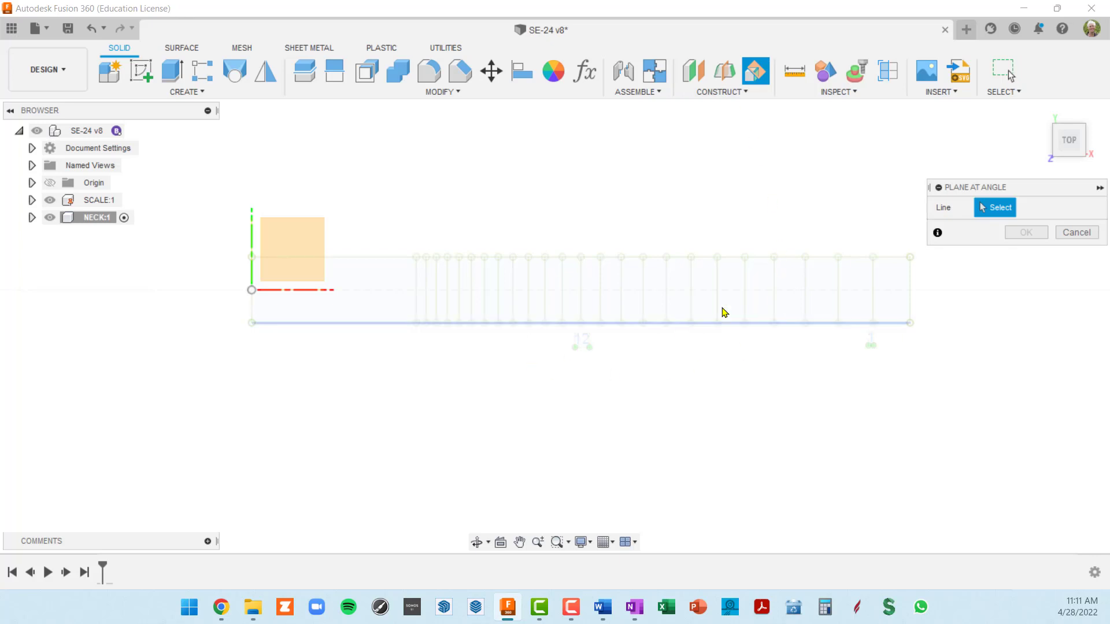
{"action": "middle_click_drag", "start_coordinate": [859, 396], "coordinate": [761, 396]}
{"action": "scroll", "coordinate": [761, 381], "scroll_direction": "up", "scroll_amount": 6}
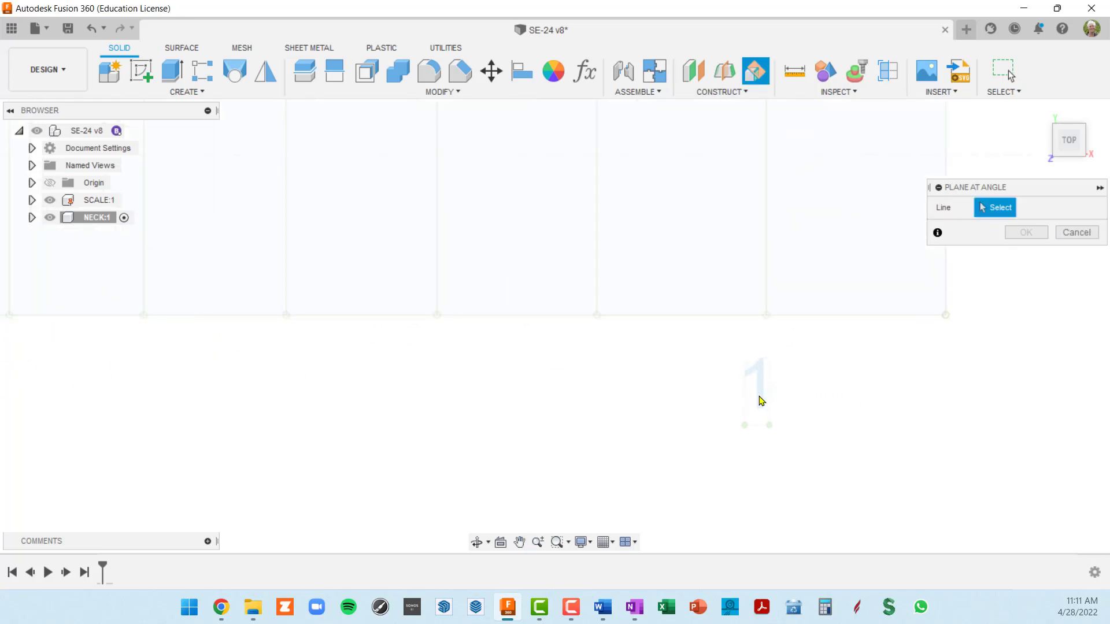
{"action": "scroll", "coordinate": [761, 390], "scroll_direction": "down", "scroll_amount": 5}
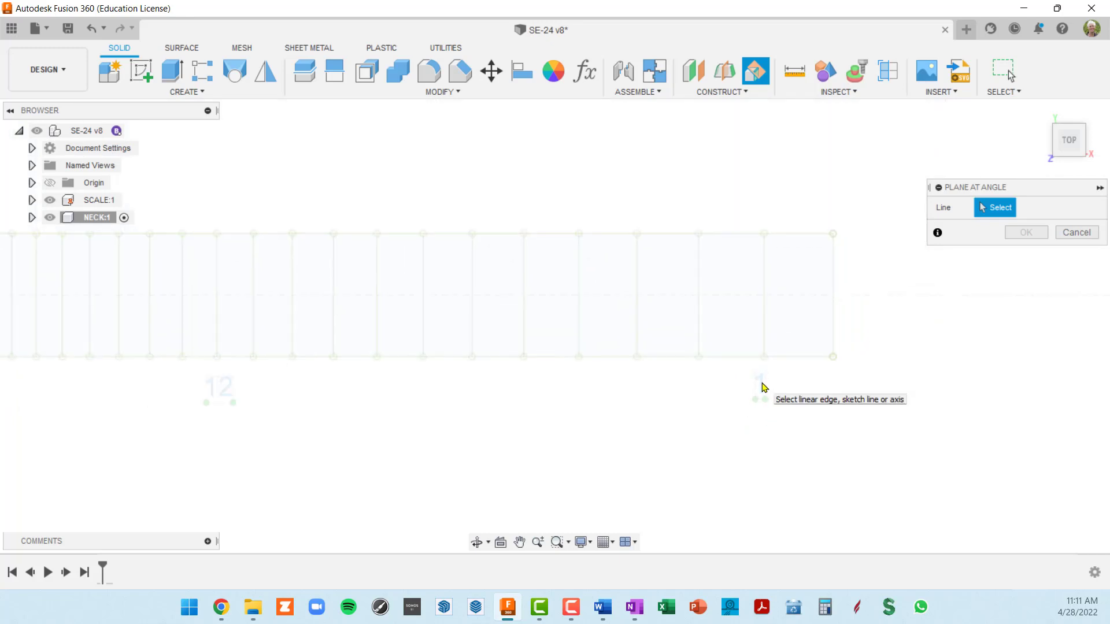
{"action": "left_click", "coordinate": [763, 311]}
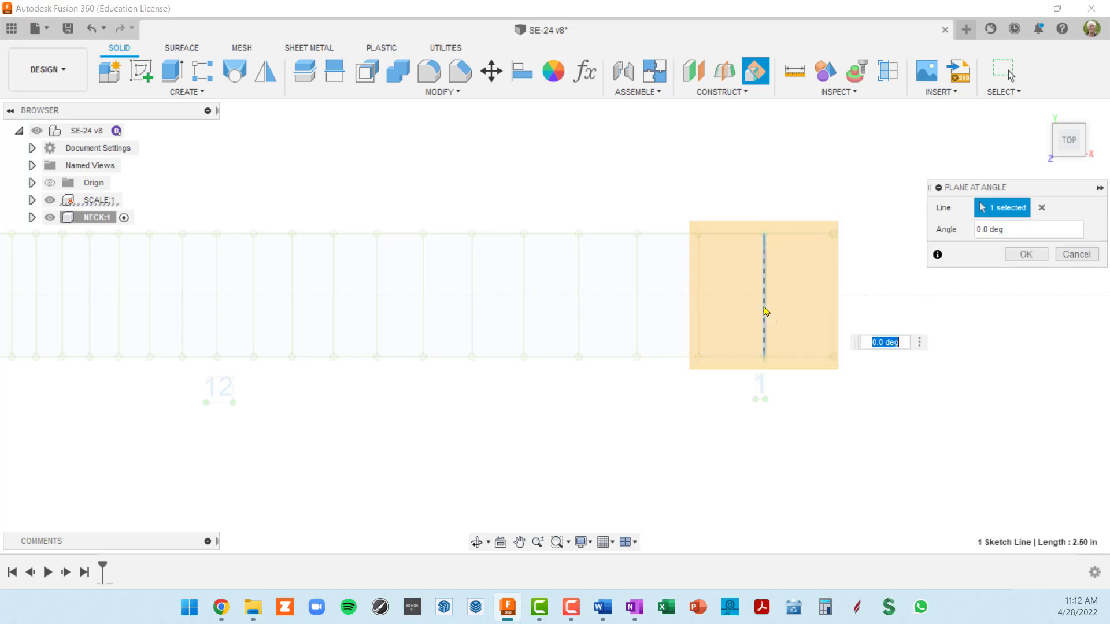
{"action": "mouse_move", "coordinate": [828, 448]}
{"action": "middle_mouse_down", "text": "shift"}
{"action": "mouse_move", "coordinate": [798, 411]}
{"action": "mouse_move", "coordinate": [817, 371]}
{"action": "mouse_move", "coordinate": [848, 357]}
{"action": "mouse_move", "coordinate": [688, 286]}
{"action": "mouse_move", "coordinate": [688, 258]}
{"action": "middle_mouse_up", "text": "shift"}
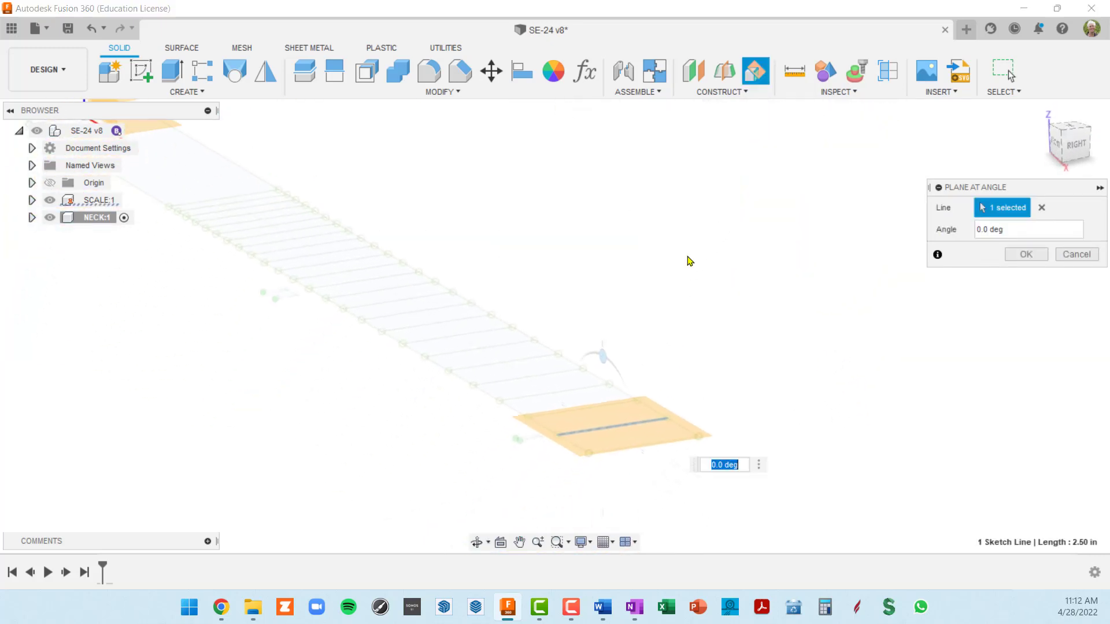
{"action": "middle_click_drag", "start_coordinate": [676, 360], "coordinate": [701, 358], "text": "shift"}
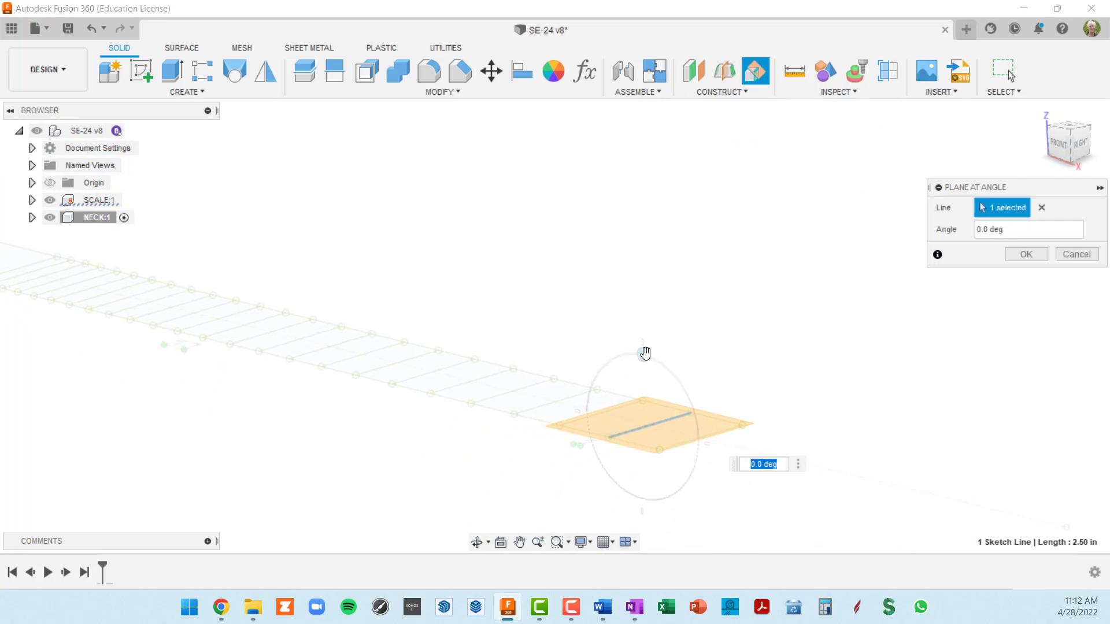
{"action": "left_click_drag", "start_coordinate": [642, 355], "coordinate": [599, 386]}
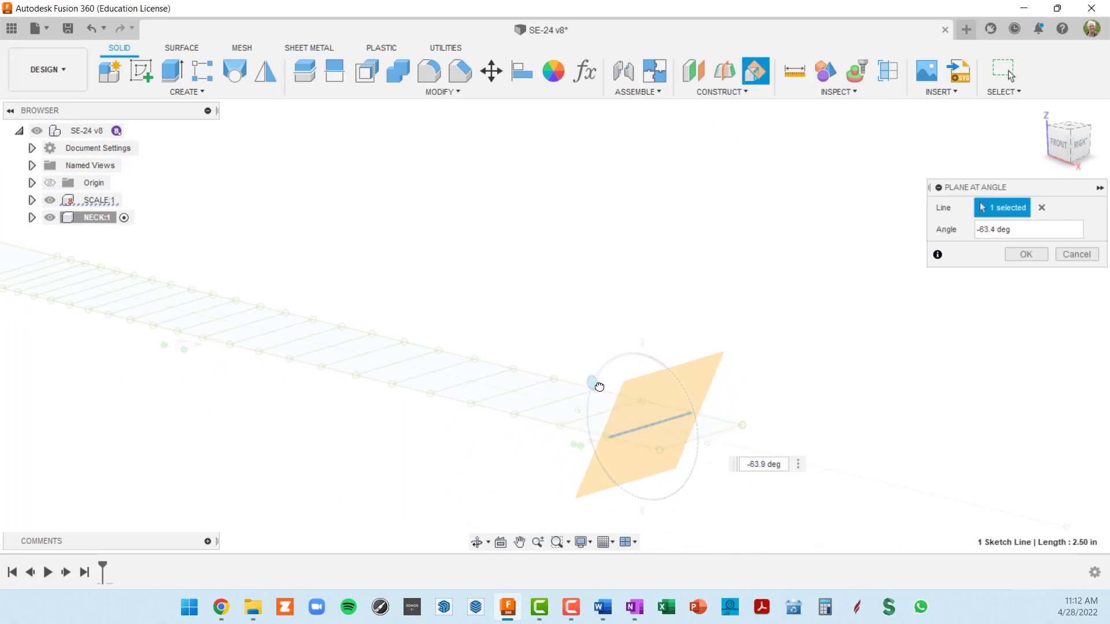
{"action": "type", "text": "90"}
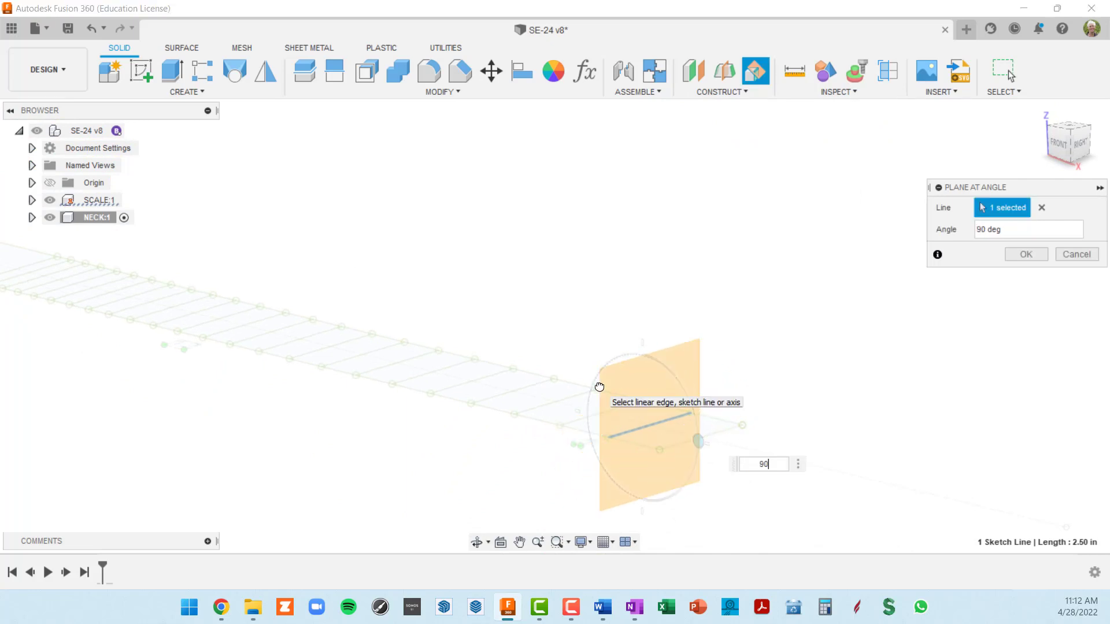
{"action": "key", "text": "Return"}
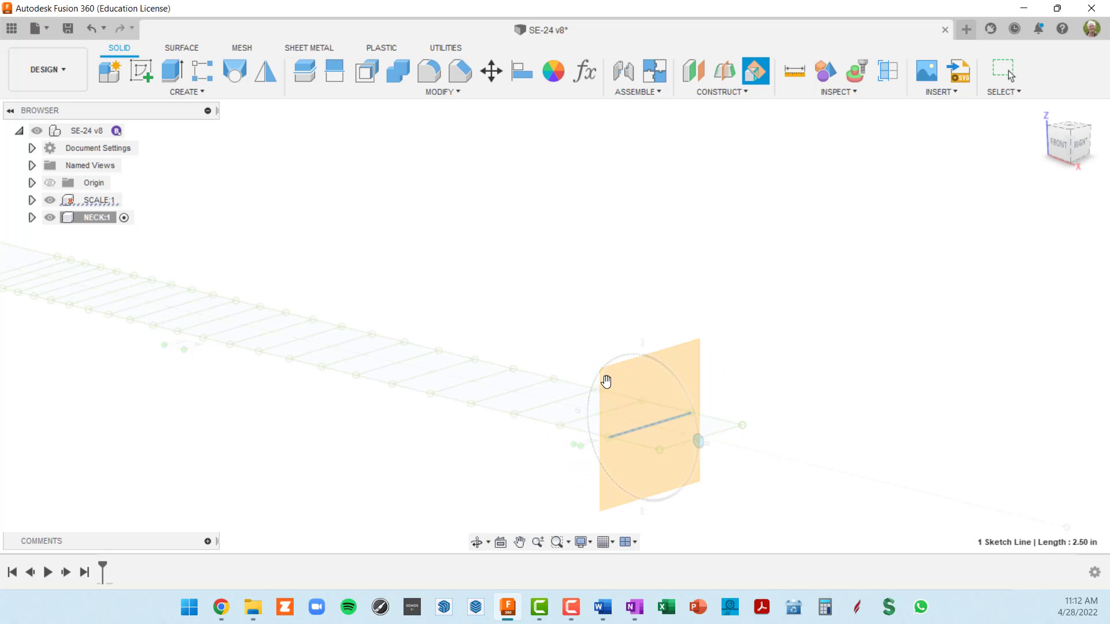
Construct a second plane at 90 degrees through the 12th fret line.
{"action": "middle_click_drag", "start_coordinate": [637, 428], "coordinate": [697, 420], "text": "shift"}
{"action": "scroll", "coordinate": [697, 420], "scroll_direction": "down", "scroll_amount": 3}
{"action": "middle_click_drag", "start_coordinate": [433, 385], "coordinate": [567, 371]}
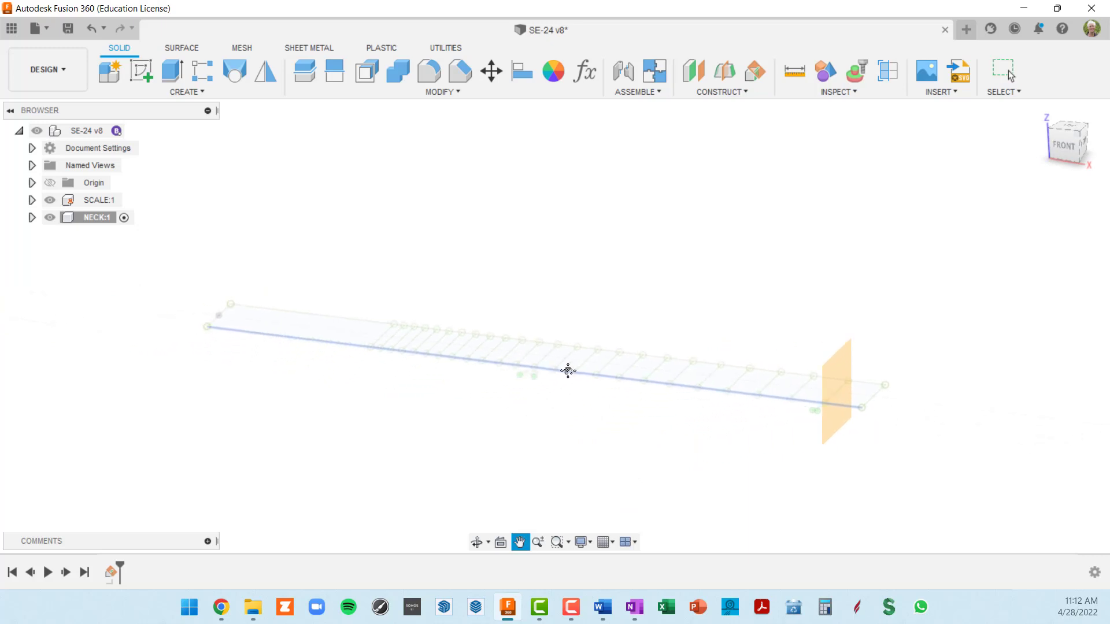
{"action": "scroll", "coordinate": [547, 370], "scroll_direction": "up", "scroll_amount": 6}
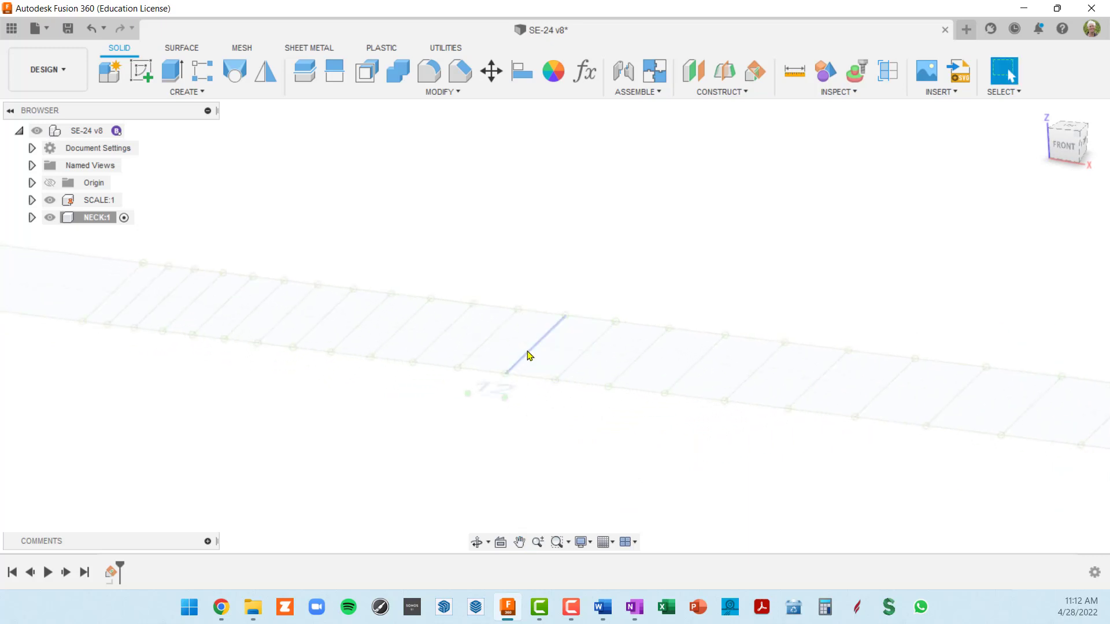
{"action": "right_click", "coordinate": [658, 203]}
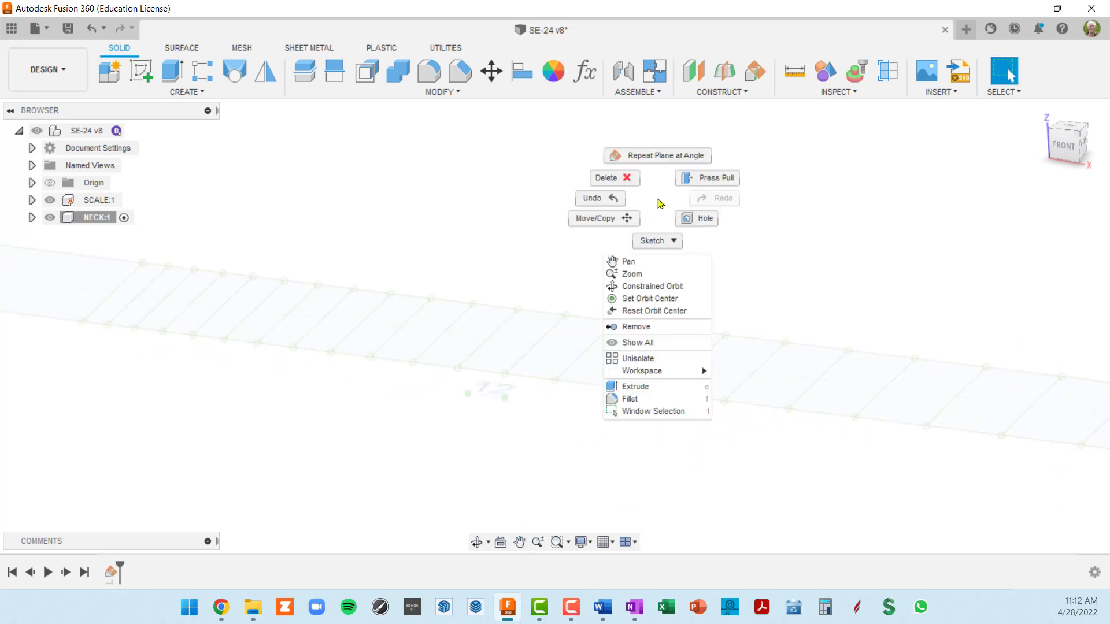
{"action": "left_click", "coordinate": [677, 156]}
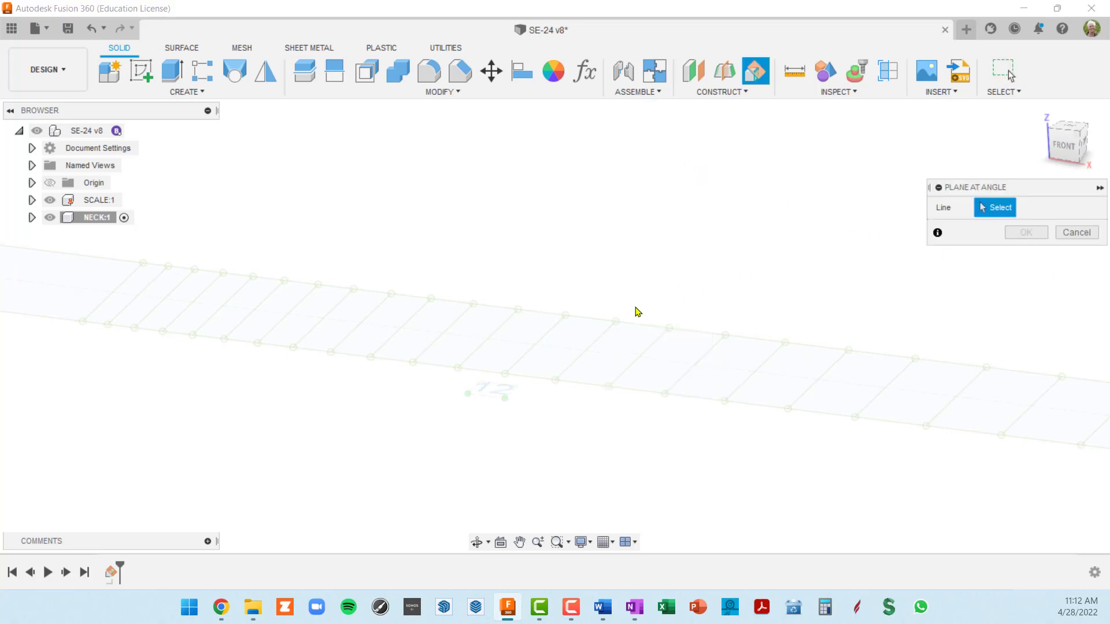
{"action": "left_click", "coordinate": [552, 334]}
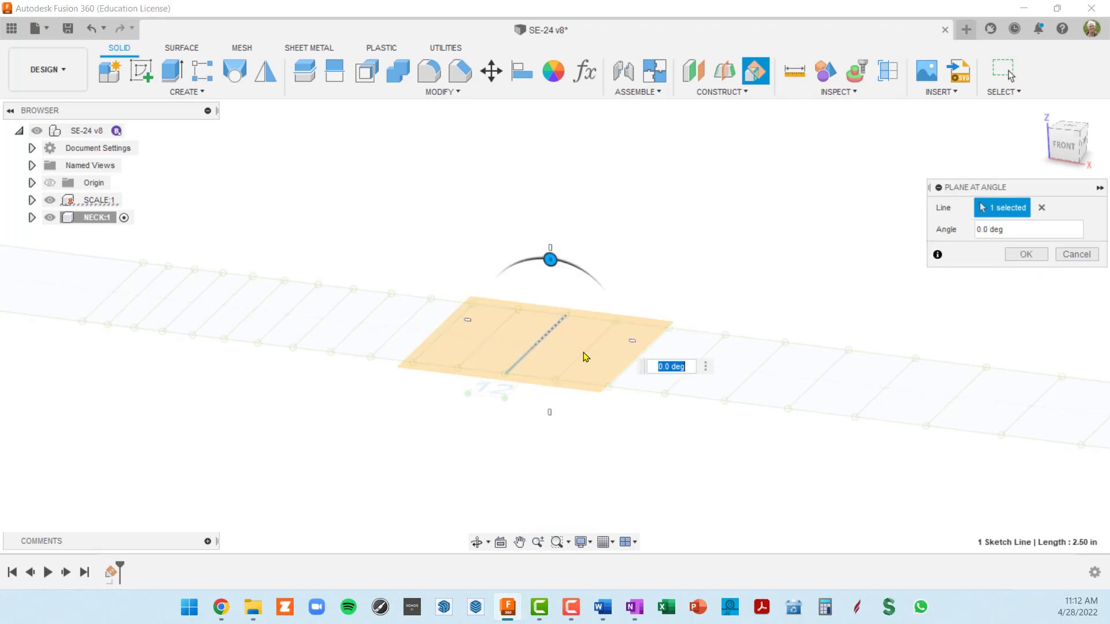
{"action": "type", "text": "90"}
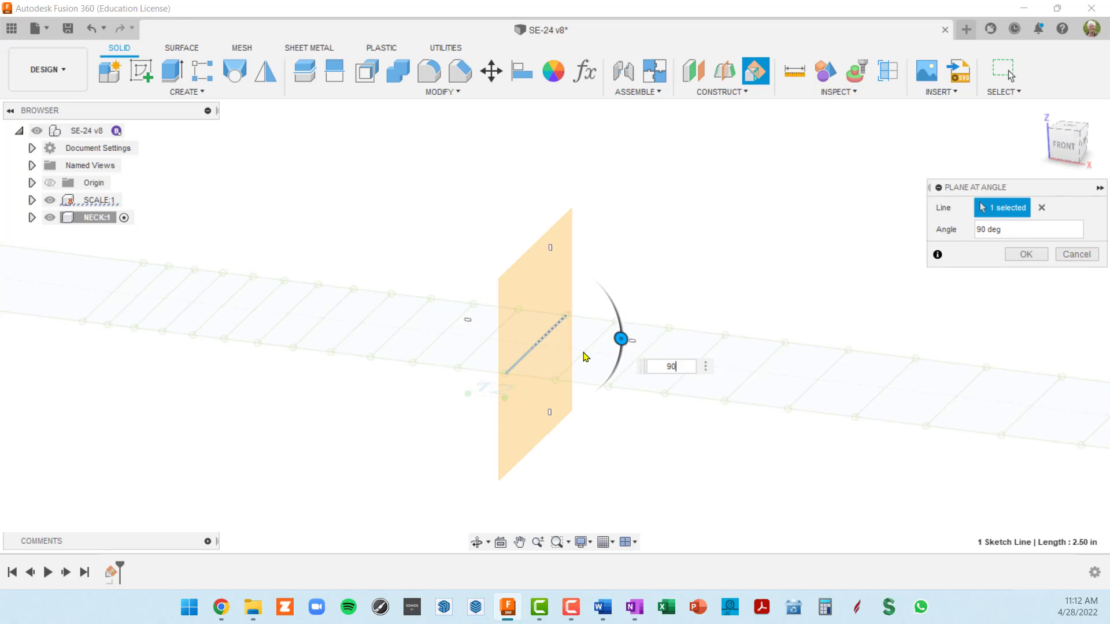
{"action": "key", "text": "Return"}
Hide the 12th-fret construction plane and rename the first-fret plane F1.
{"action": "scroll", "coordinate": [611, 331], "scroll_direction": "down", "scroll_amount": 5}
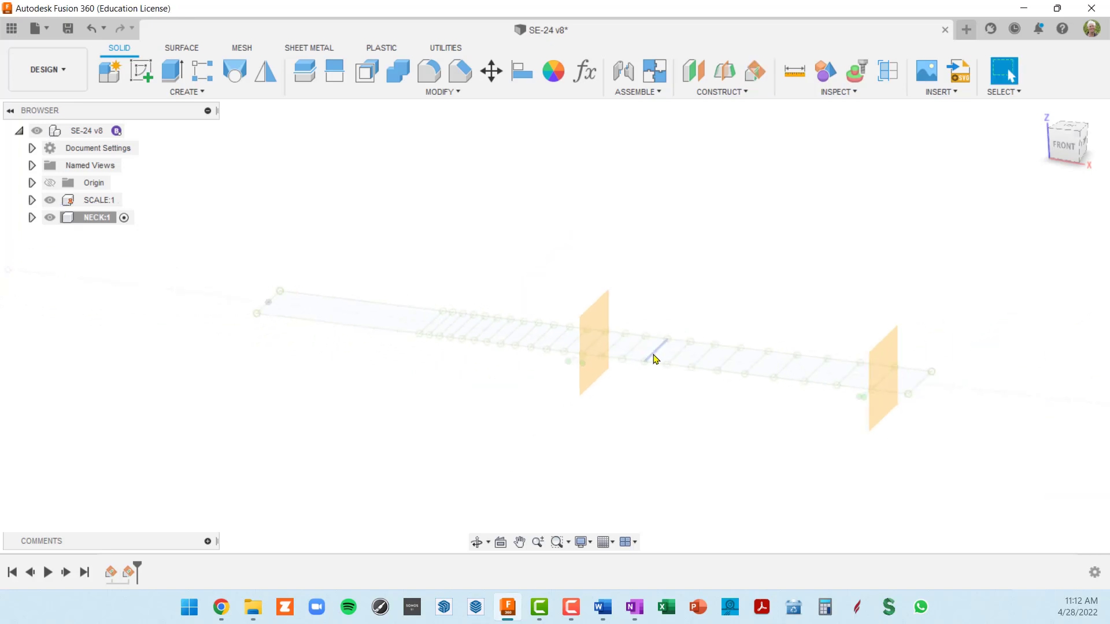
{"action": "left_click", "coordinate": [33, 219]}
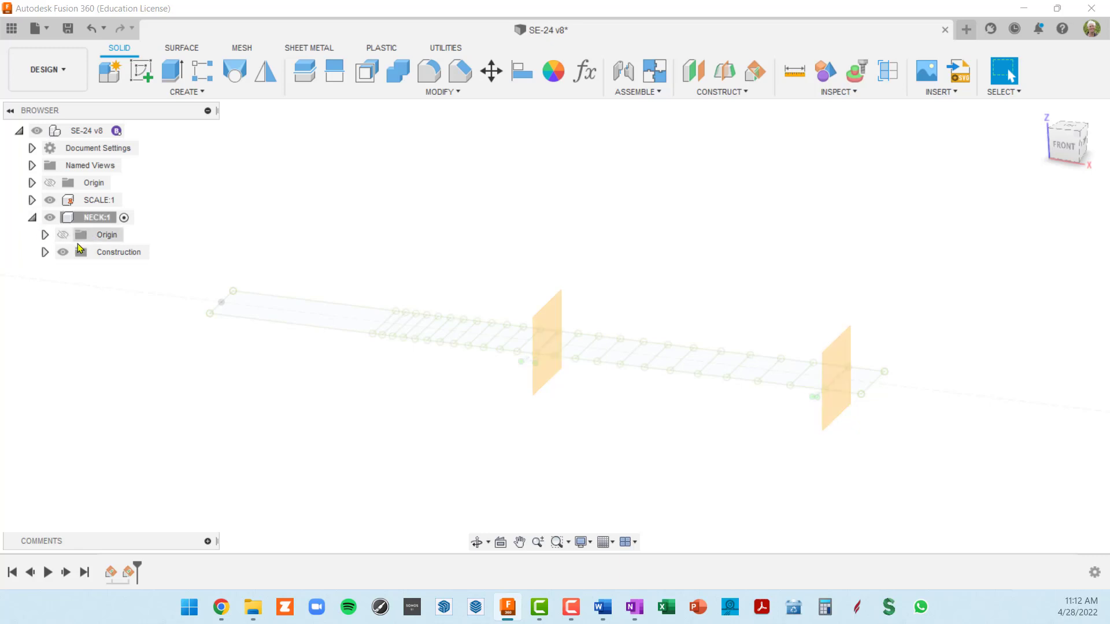
{"action": "left_click", "coordinate": [45, 252]}
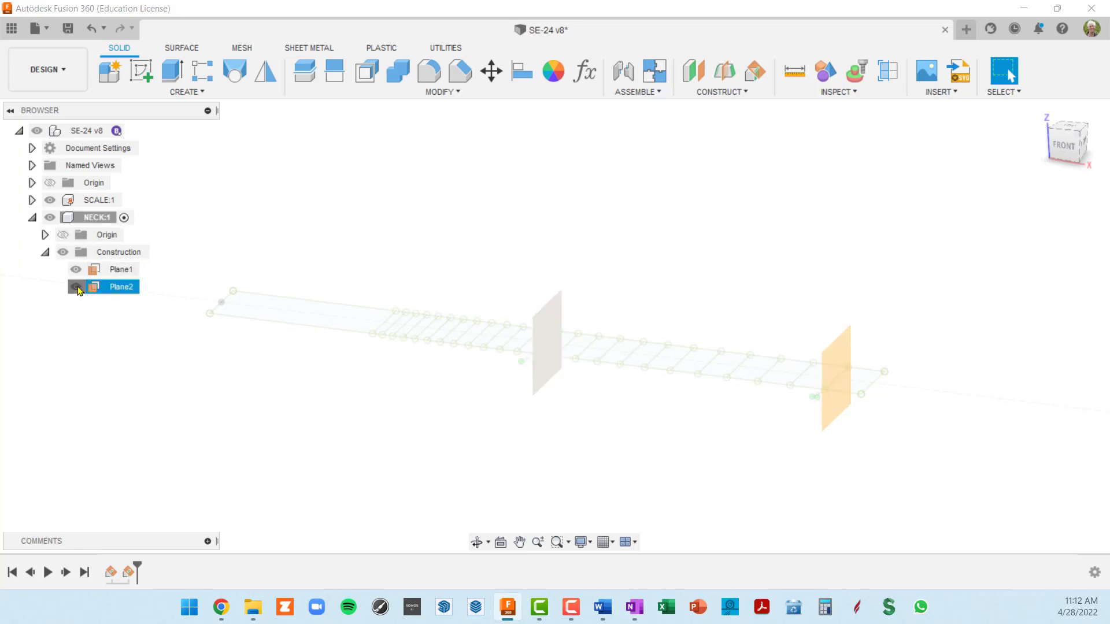
{"action": "left_click", "coordinate": [76, 288]}
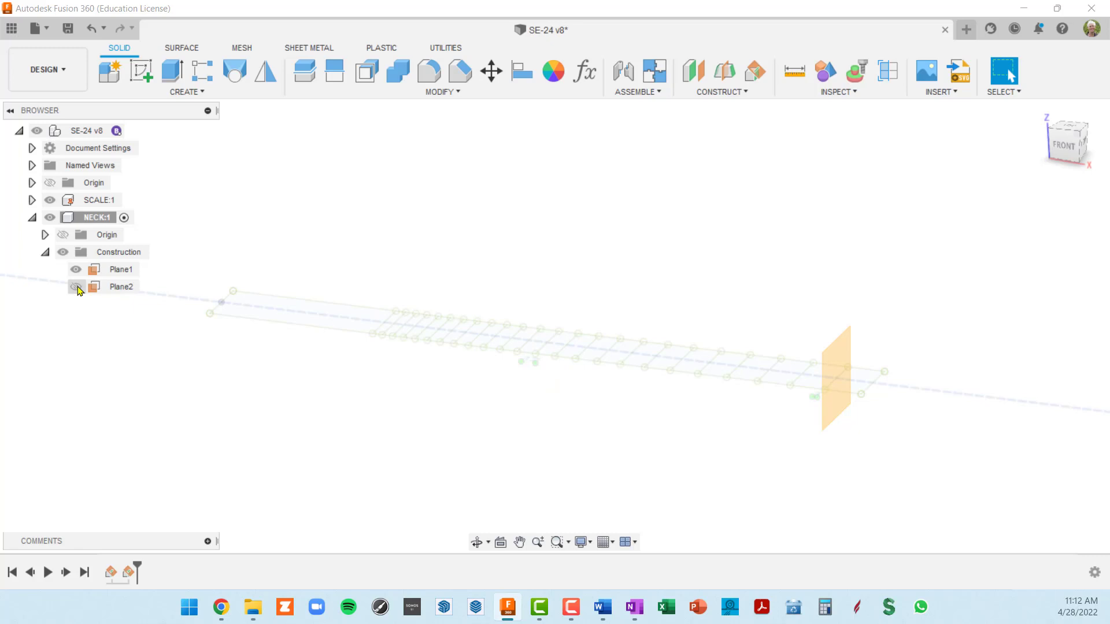
{"action": "left_click", "coordinate": [120, 270]}
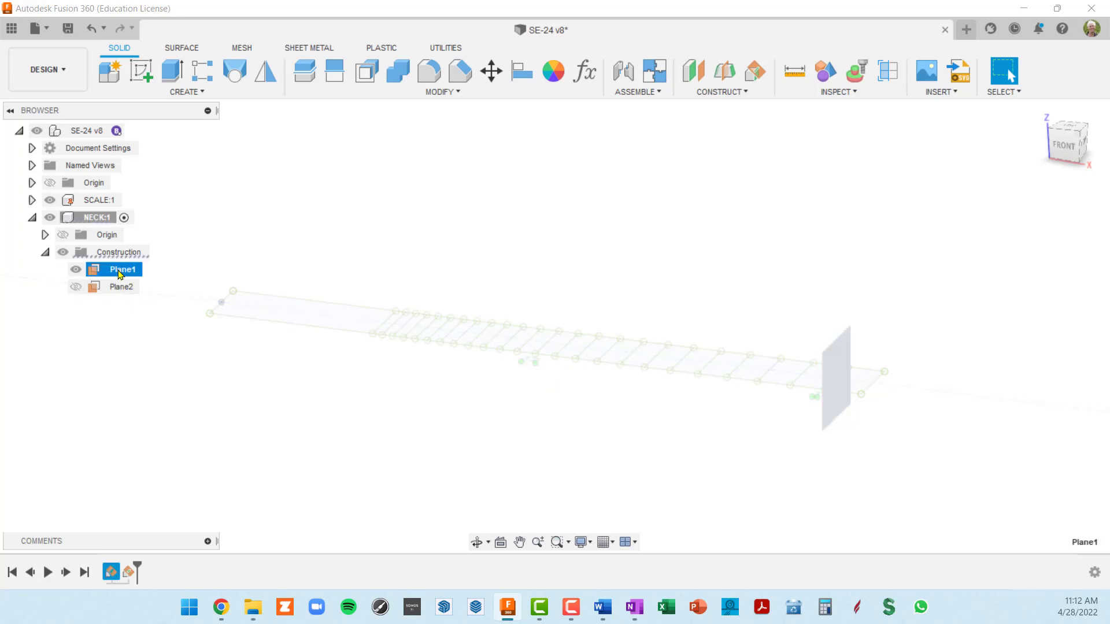
{"action": "left_click", "coordinate": [121, 271]}
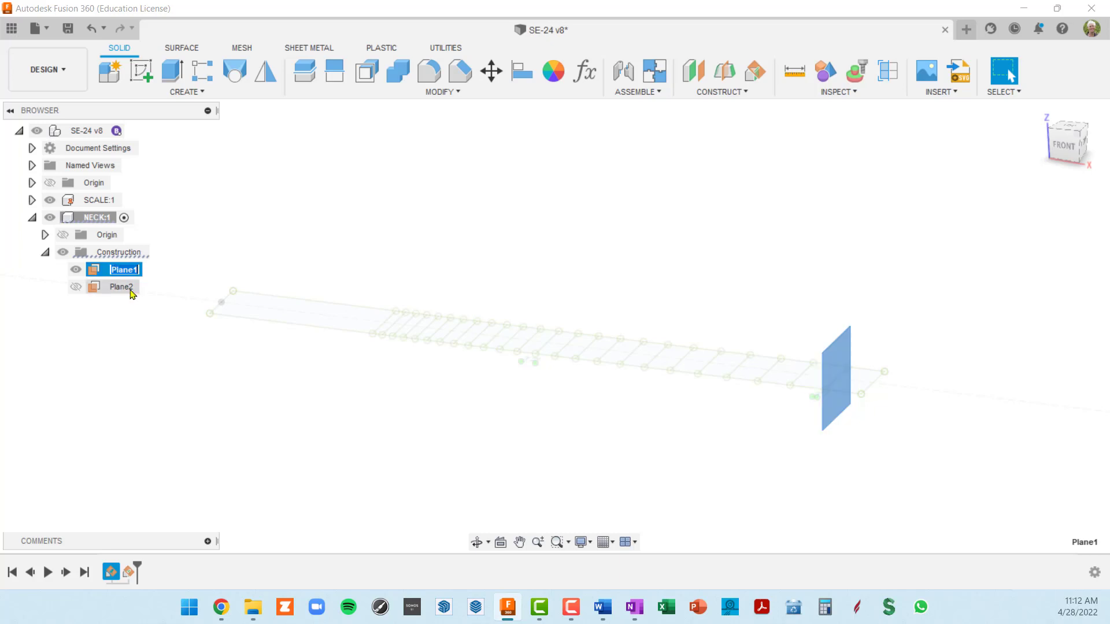
{"action": "type", "text": "f"}
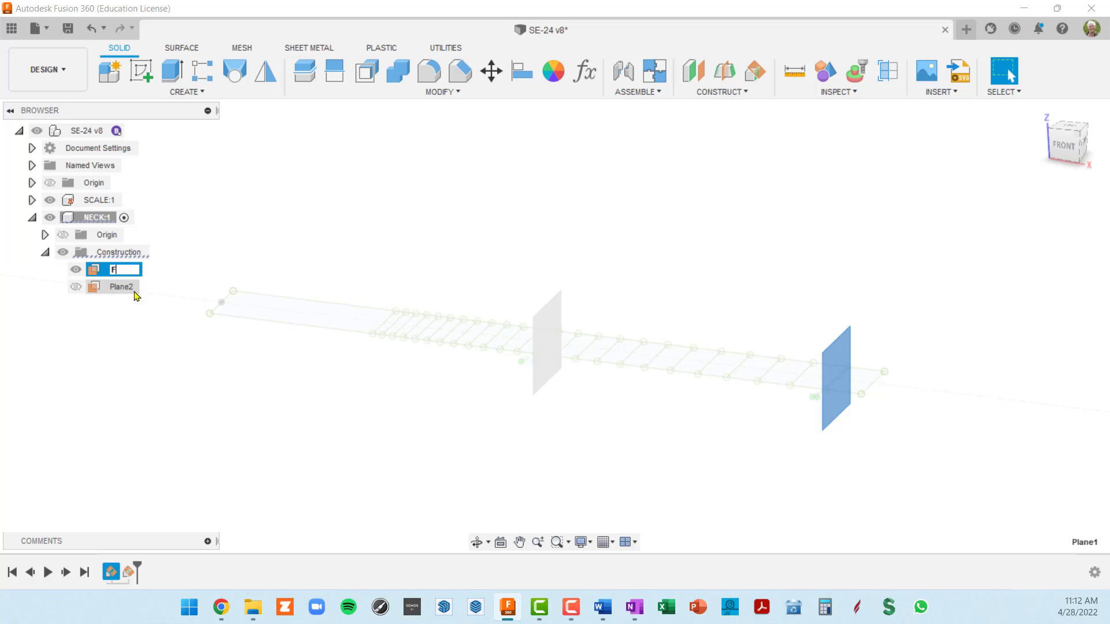
{"action": "type", "text": "1"}
{"action": "key", "text": "Return"}
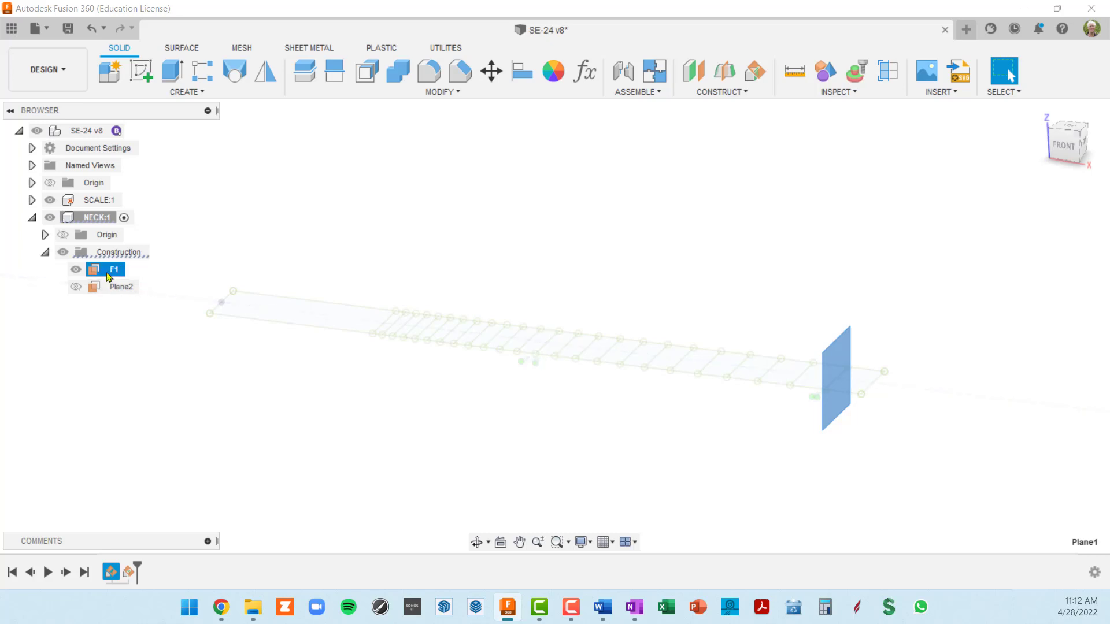
Rename the 12th-fret construction plane F12 and keep it hidden.
{"action": "left_click", "coordinate": [113, 289]}
{"action": "left_click", "coordinate": [118, 290]}
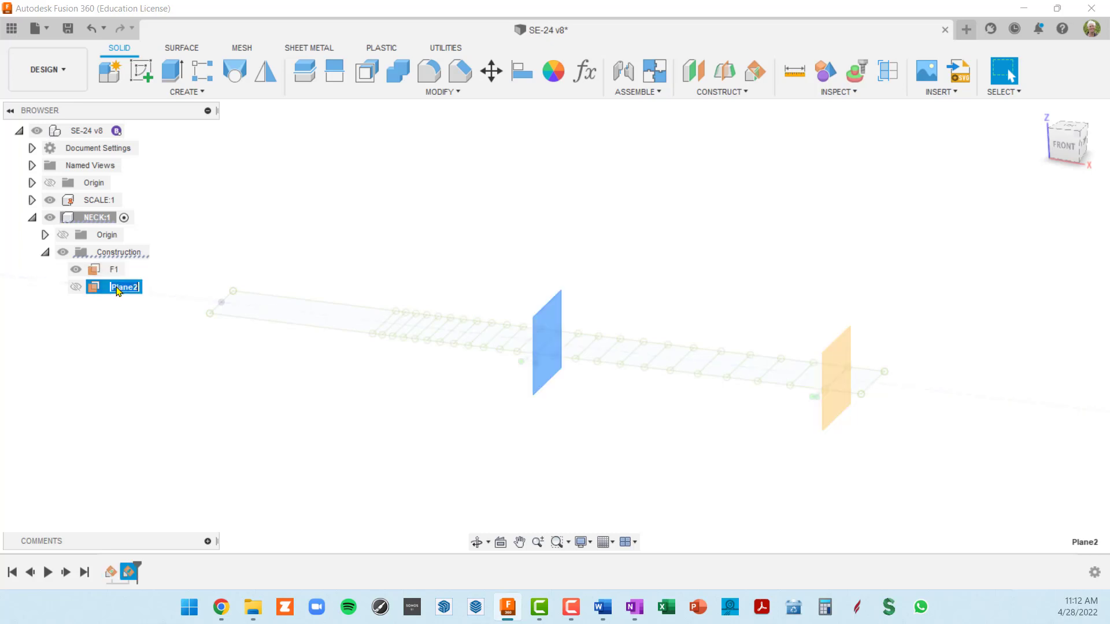
{"action": "type", "text": "F12"}
{"action": "key", "text": "Return"}
{"action": "left_click", "coordinate": [76, 287]}
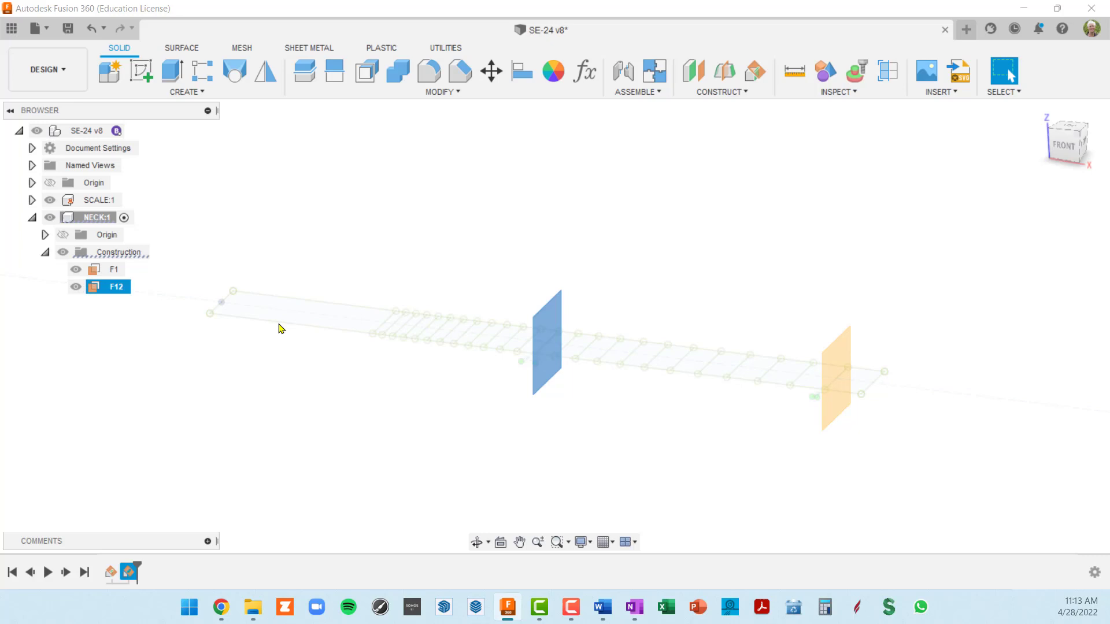
{"action": "left_click", "coordinate": [617, 404]}
{"action": "left_click", "coordinate": [84, 290]}
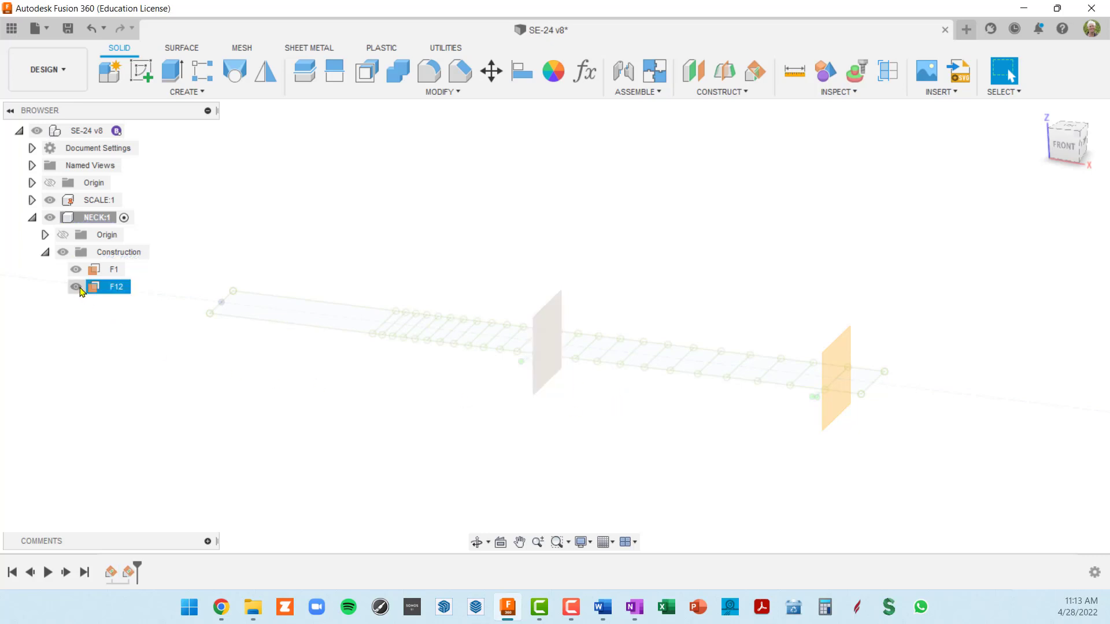
{"action": "left_click", "coordinate": [76, 287]}
Examine the F1 plane up close where it crosses the first fret line.
{"action": "middle_click_drag", "start_coordinate": [784, 441], "coordinate": [666, 318], "text": "shift"}
{"action": "scroll", "coordinate": [637, 353], "scroll_direction": "up", "scroll_amount": 6}
{"action": "scroll", "coordinate": [599, 352], "scroll_direction": "up", "scroll_amount": 3}
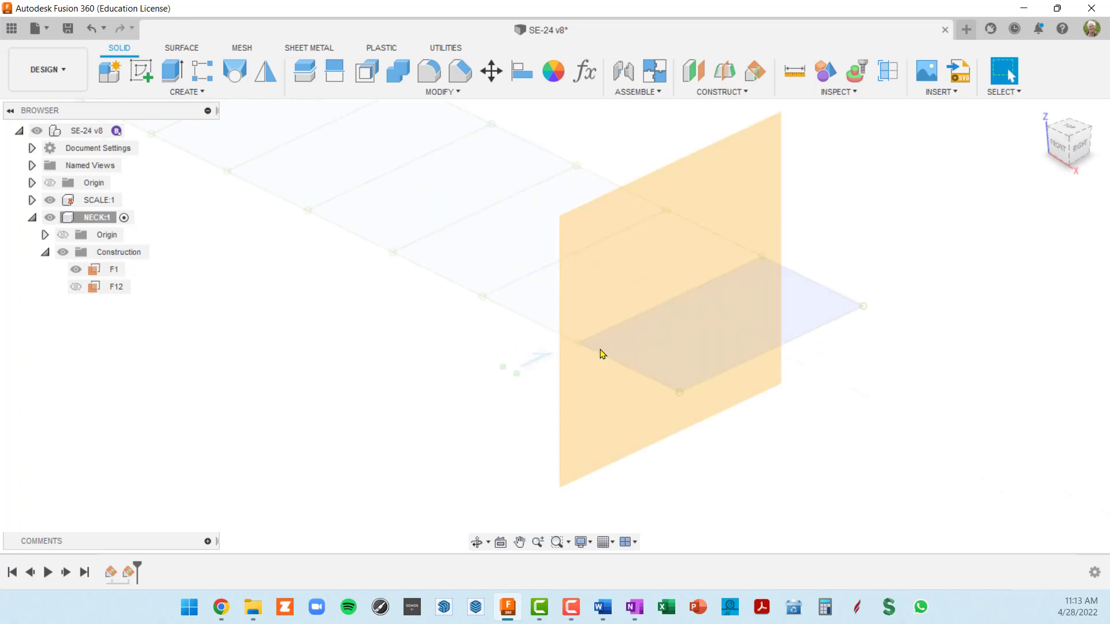
{"action": "scroll", "coordinate": [656, 347], "scroll_direction": "down", "scroll_amount": 2}
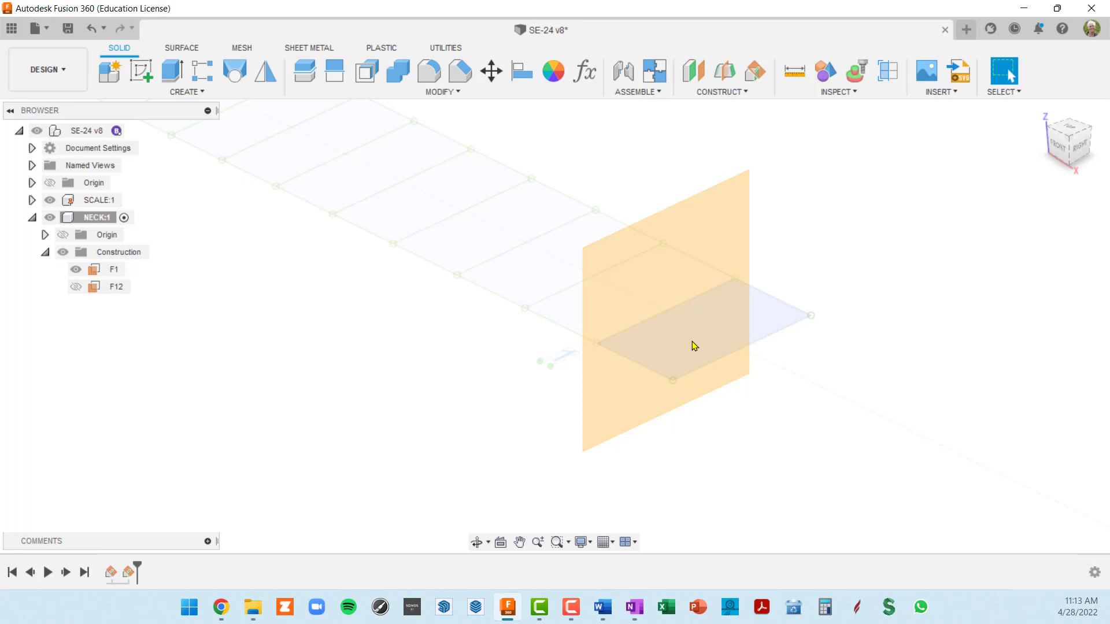
{"action": "scroll", "coordinate": [686, 312], "scroll_direction": "up", "scroll_amount": 2}
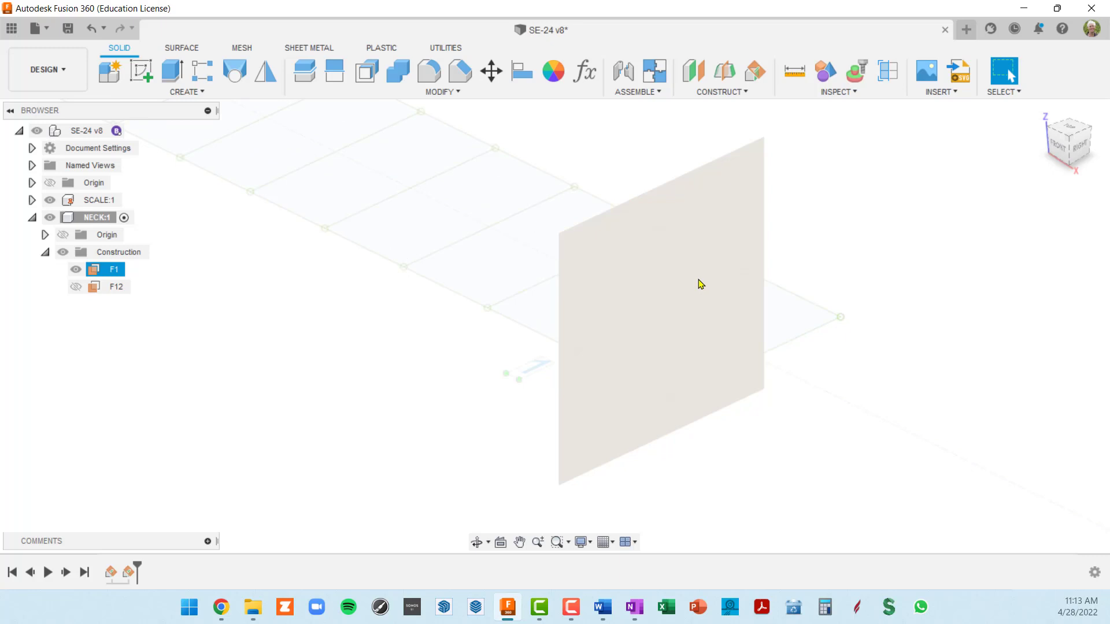
{"action": "scroll", "coordinate": [700, 284], "scroll_direction": "down", "scroll_amount": 2}
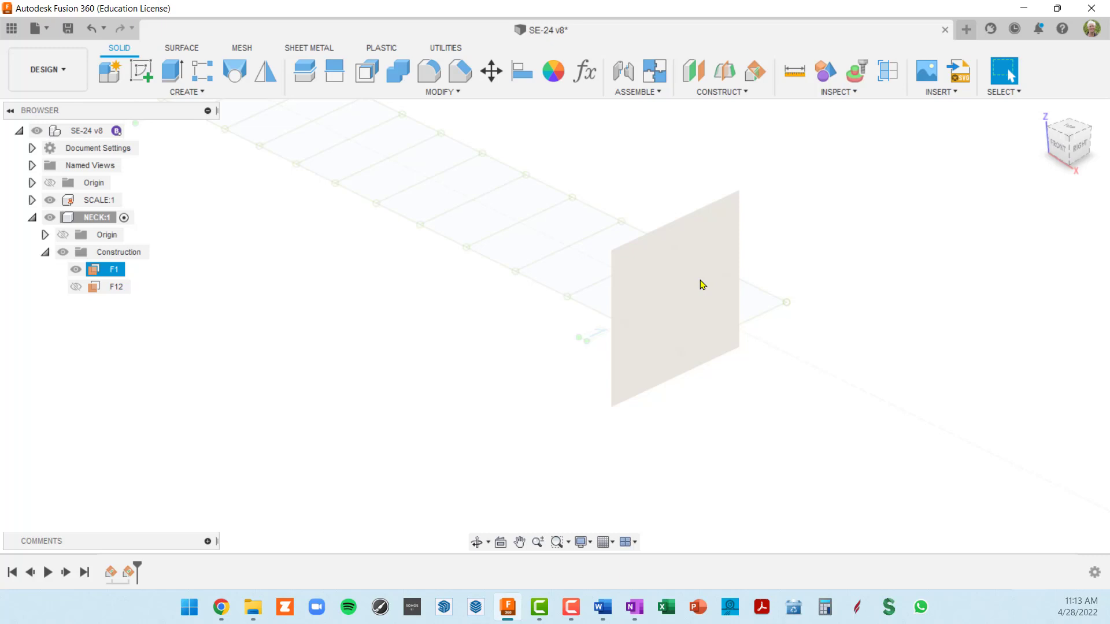
{"action": "left_click", "coordinate": [703, 285]}
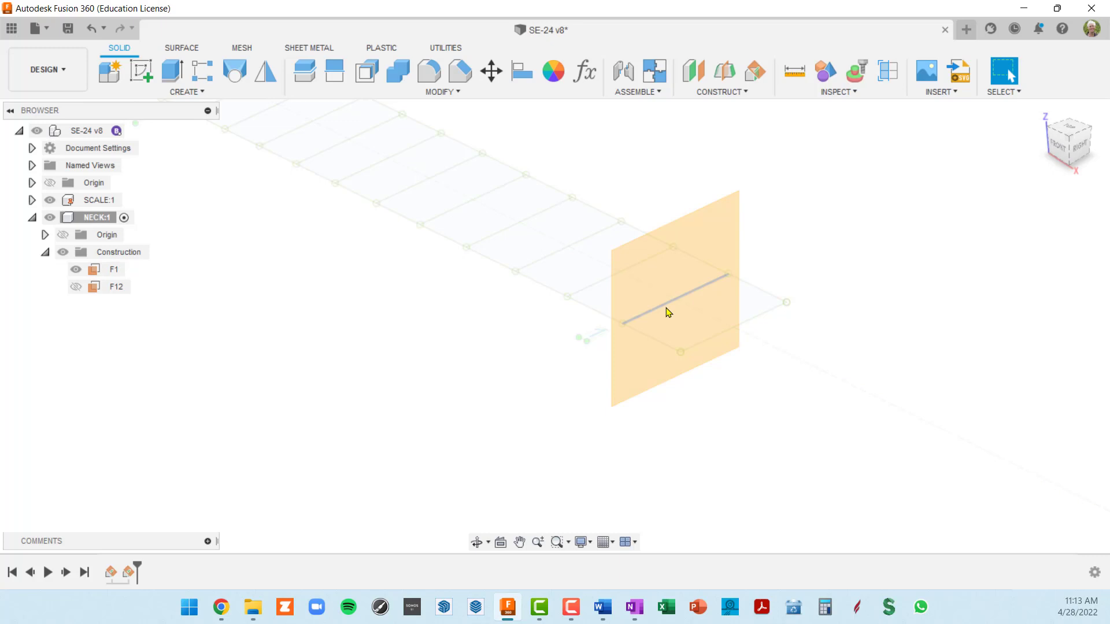
Insert PatternThin.png from the PLANS folder of the Guitar project as a canvas on the F1 plane.
{"action": "scroll", "coordinate": [668, 312], "scroll_direction": "up", "scroll_amount": 5}
{"action": "scroll", "coordinate": [670, 381], "scroll_direction": "down", "scroll_amount": 5}
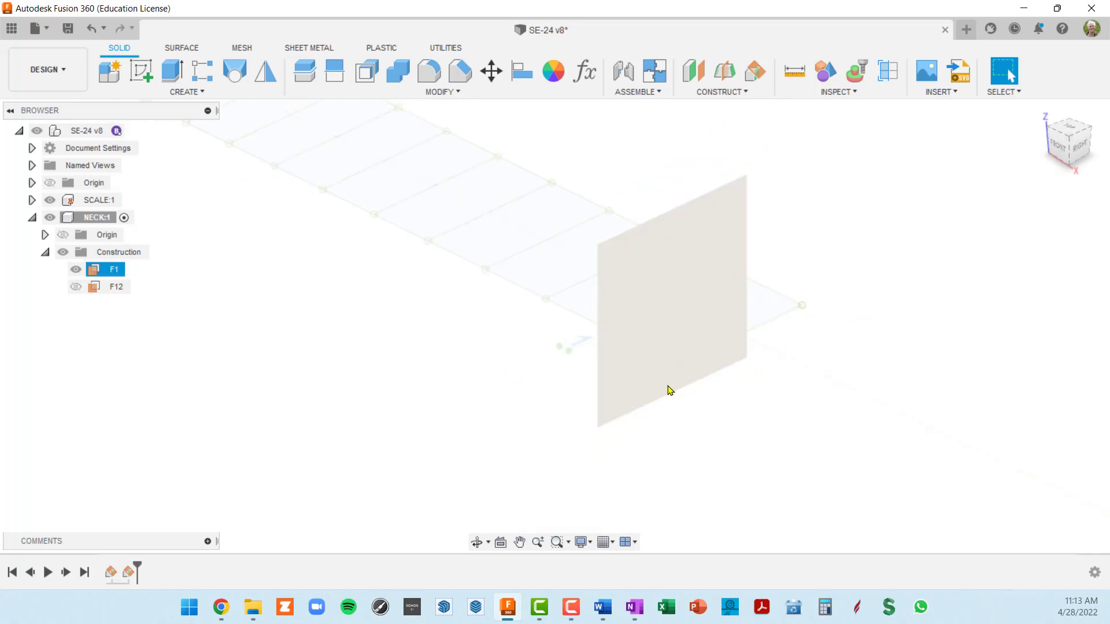
{"action": "middle_click_drag", "start_coordinate": [681, 398], "coordinate": [691, 401], "text": "shift"}
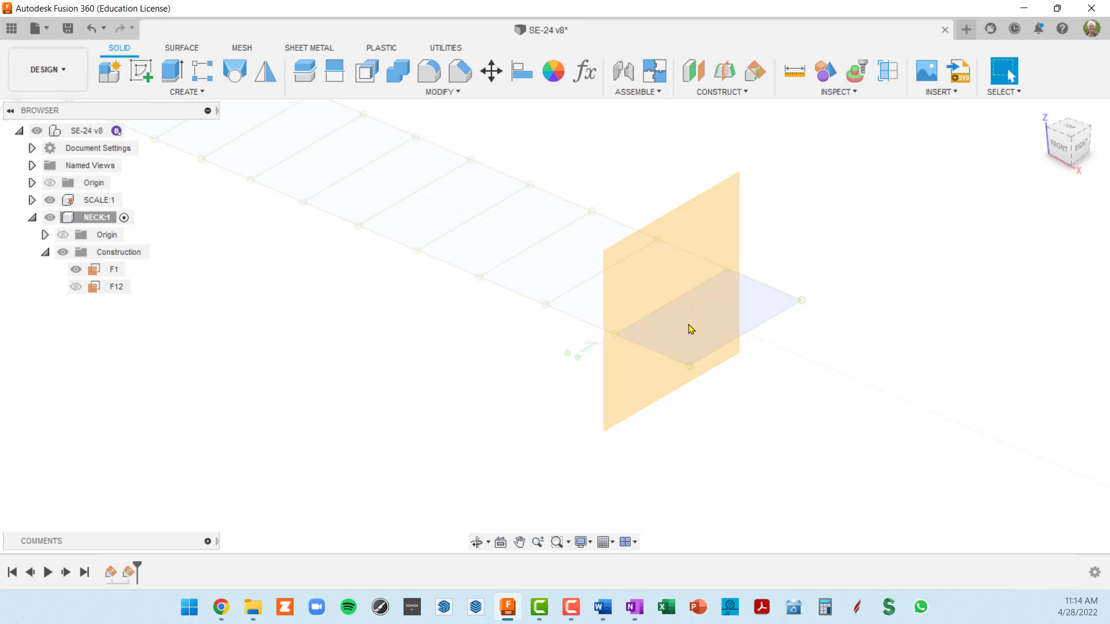
{"action": "left_click", "coordinate": [668, 358]}
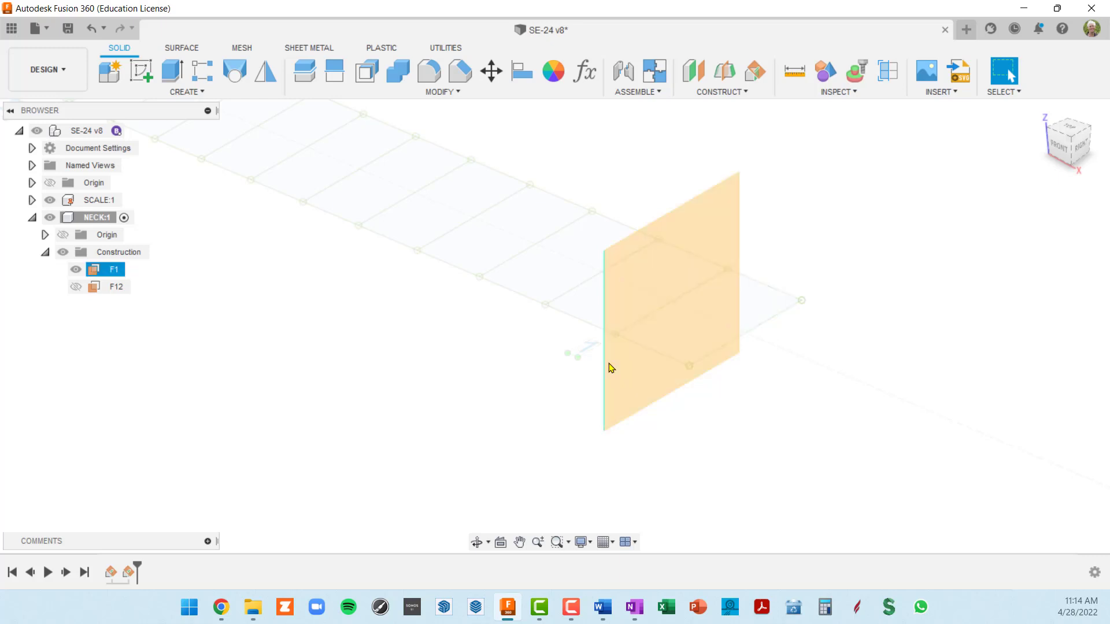
{"action": "left_click", "coordinate": [926, 78]}
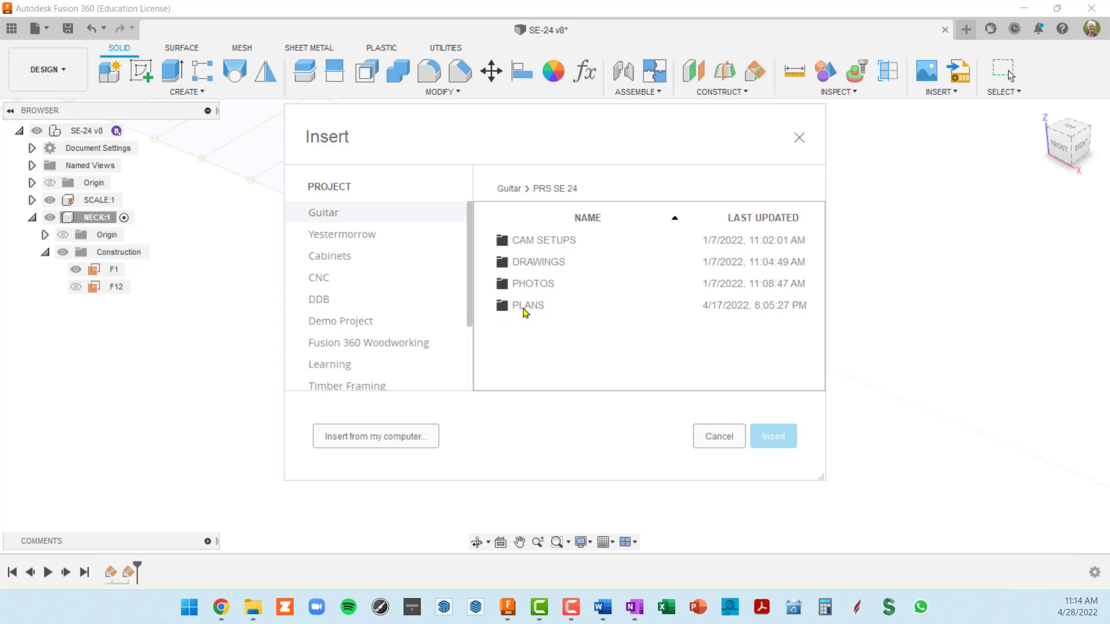
{"action": "double_click", "coordinate": [525, 310]}
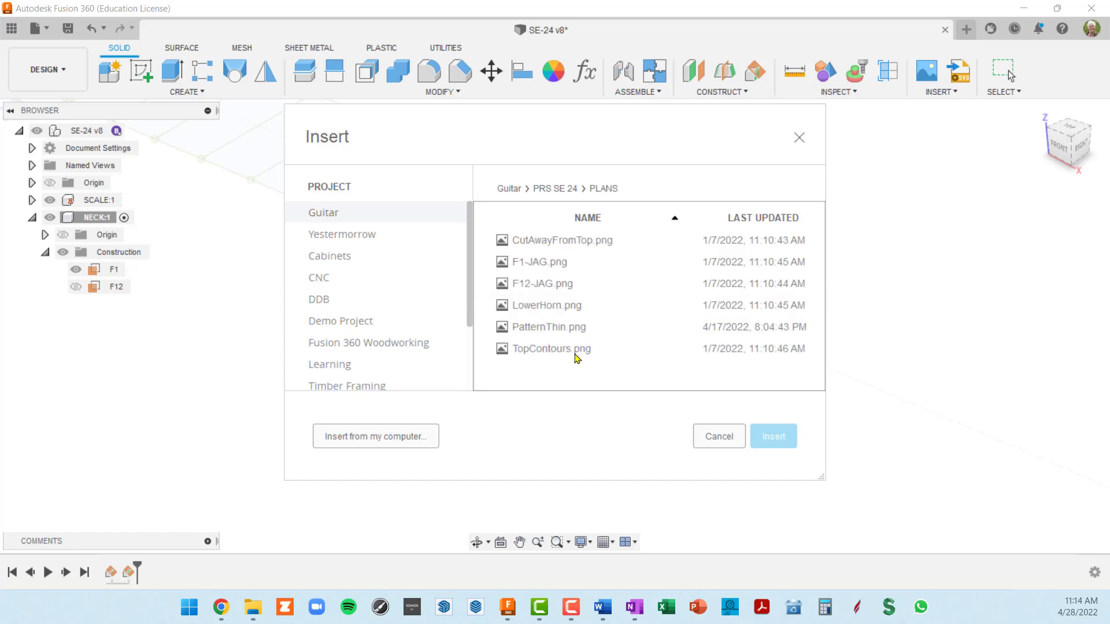
{"action": "left_click", "coordinate": [558, 330]}
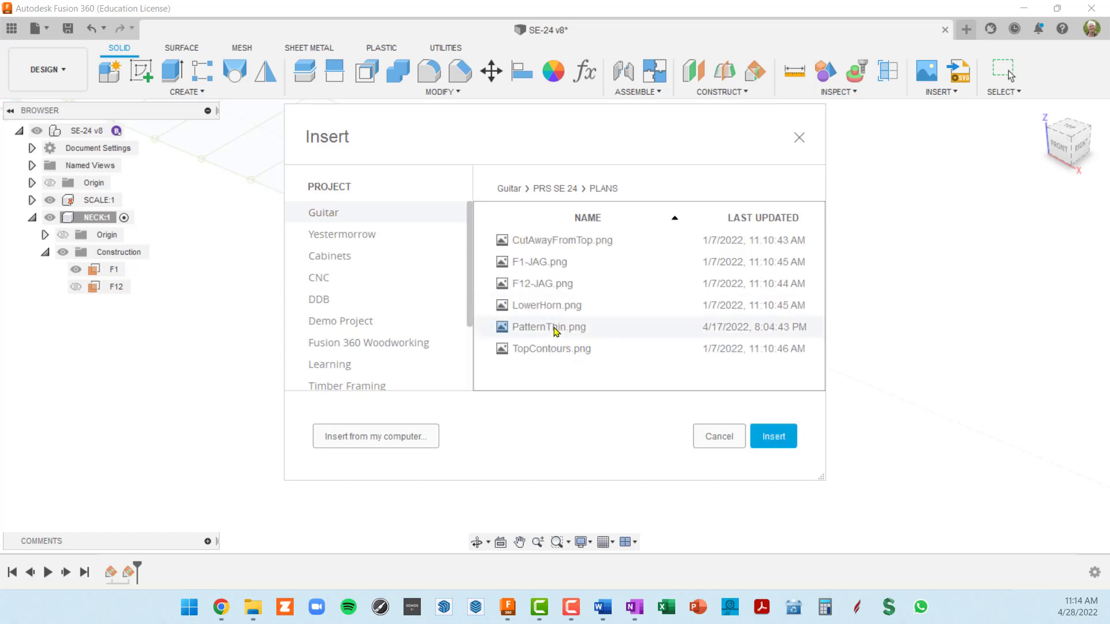
{"action": "left_click", "coordinate": [786, 437]}
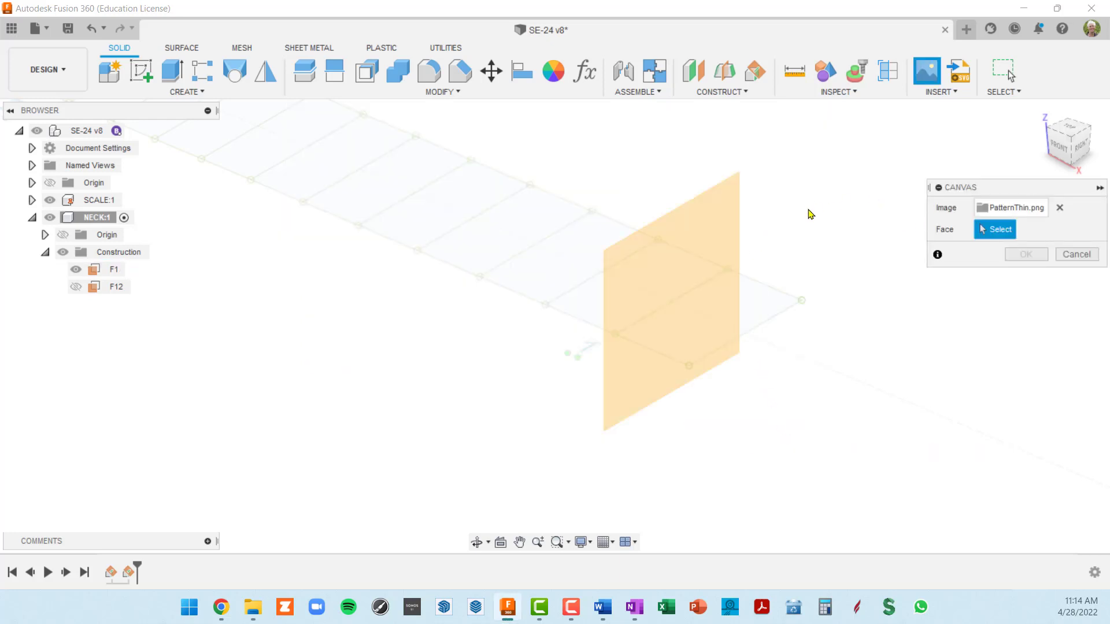
{"action": "left_click", "coordinate": [722, 212]}
{"action": "scroll", "coordinate": [710, 322], "scroll_direction": "up", "scroll_amount": 2}
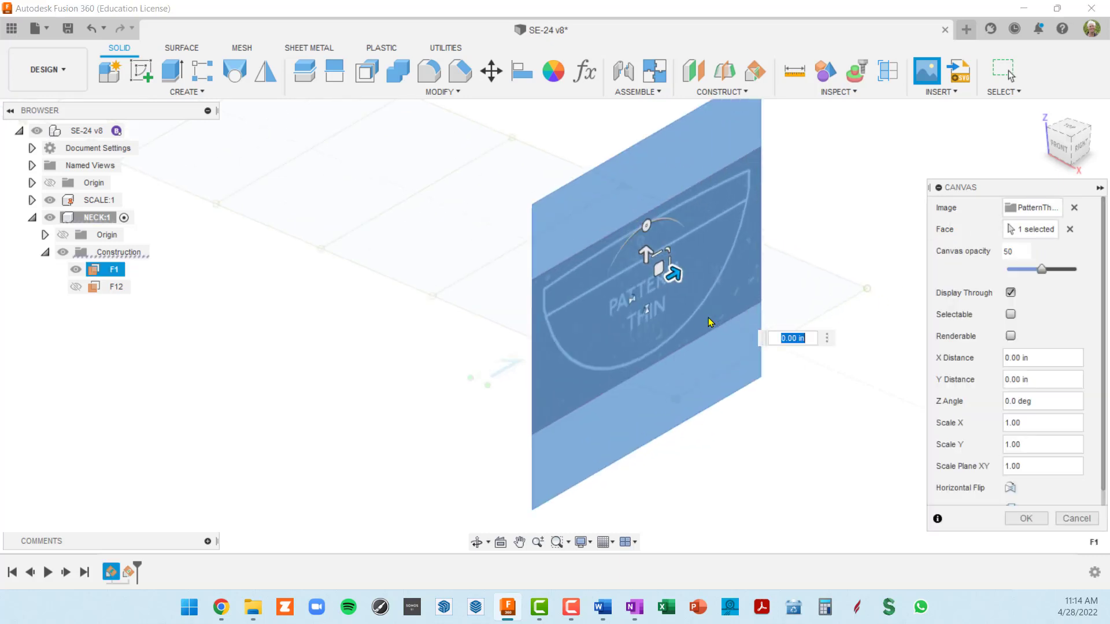
Viewing the F1 plane from the right, lower the canvas about 0.313 in so the profile's horizontal line meets the fret line.
{"action": "middle_click_drag", "start_coordinate": [718, 321], "coordinate": [672, 319], "text": "shift"}
{"action": "scroll", "coordinate": [660, 308], "scroll_direction": "down", "scroll_amount": 2}
{"action": "scroll", "coordinate": [649, 270], "scroll_direction": "up", "scroll_amount": 3}
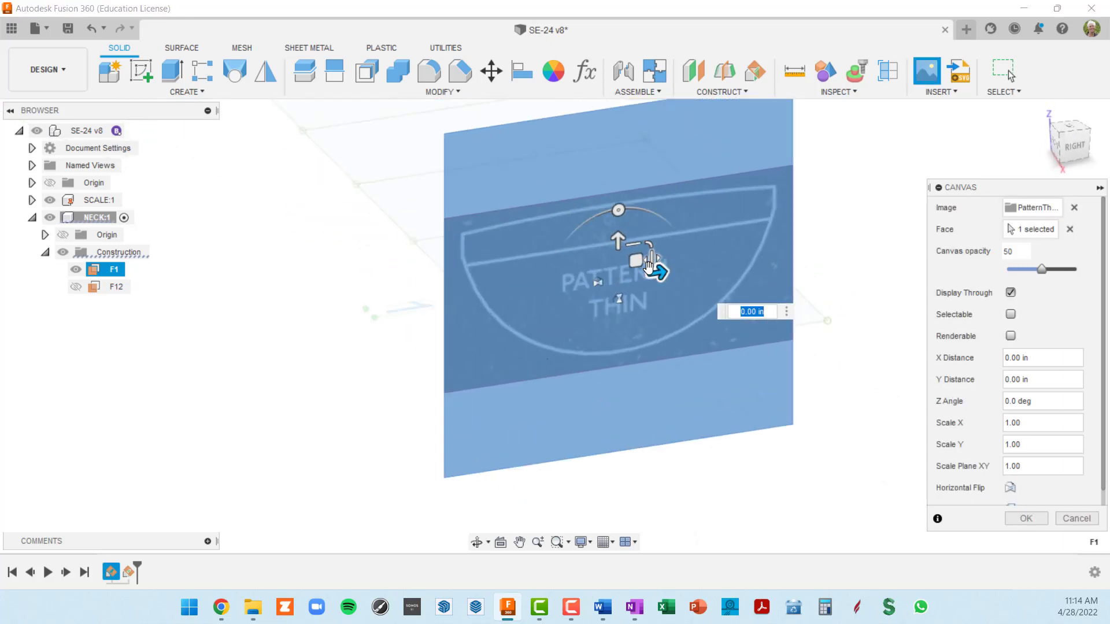
{"action": "middle_click_drag", "start_coordinate": [649, 269], "coordinate": [715, 316]}
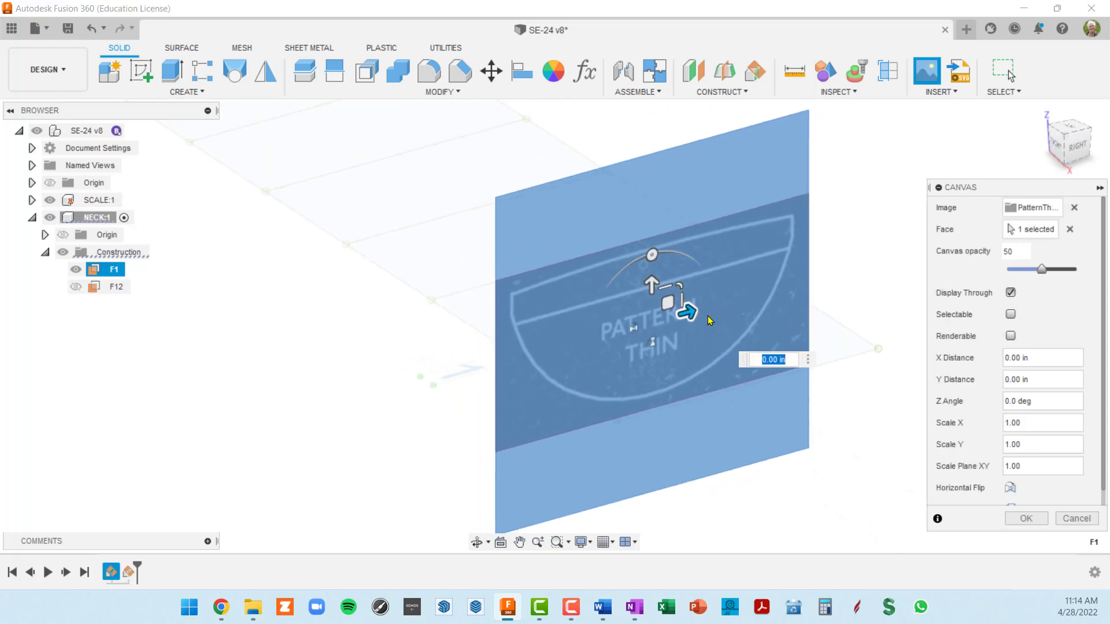
{"action": "scroll", "coordinate": [710, 320], "scroll_direction": "up", "scroll_amount": 1}
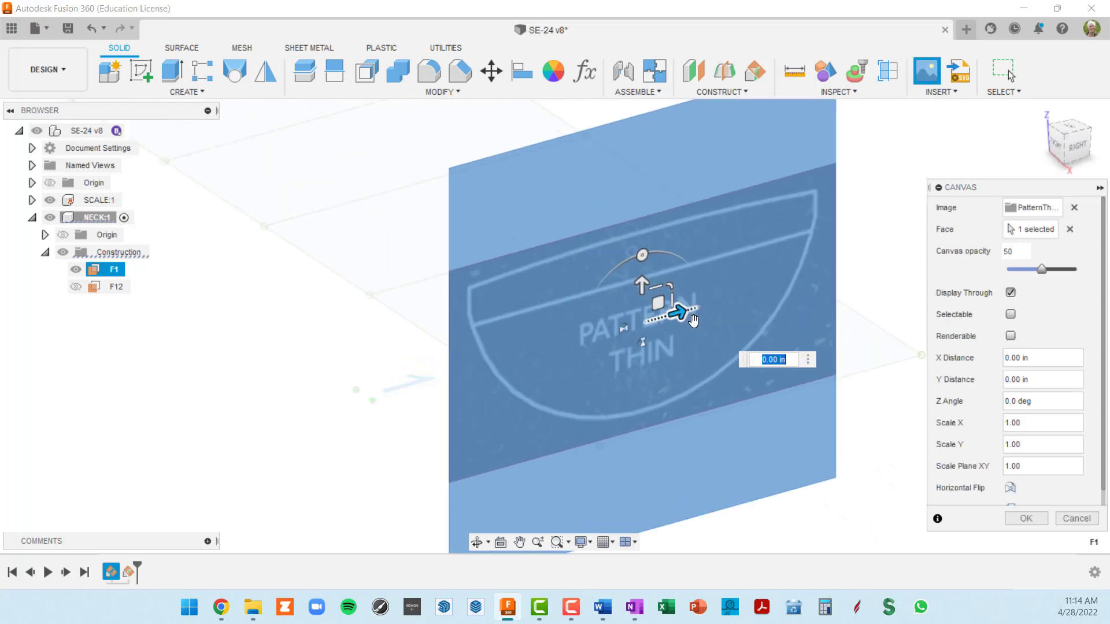
{"action": "left_click", "coordinate": [1072, 154]}
{"action": "scroll", "coordinate": [867, 296], "scroll_direction": "down", "scroll_amount": 3}
{"action": "middle_click_drag", "start_coordinate": [854, 286], "coordinate": [643, 211]}
{"action": "scroll", "coordinate": [634, 338], "scroll_direction": "up", "scroll_amount": 3}
{"action": "scroll", "coordinate": [623, 343], "scroll_direction": "up", "scroll_amount": 1}
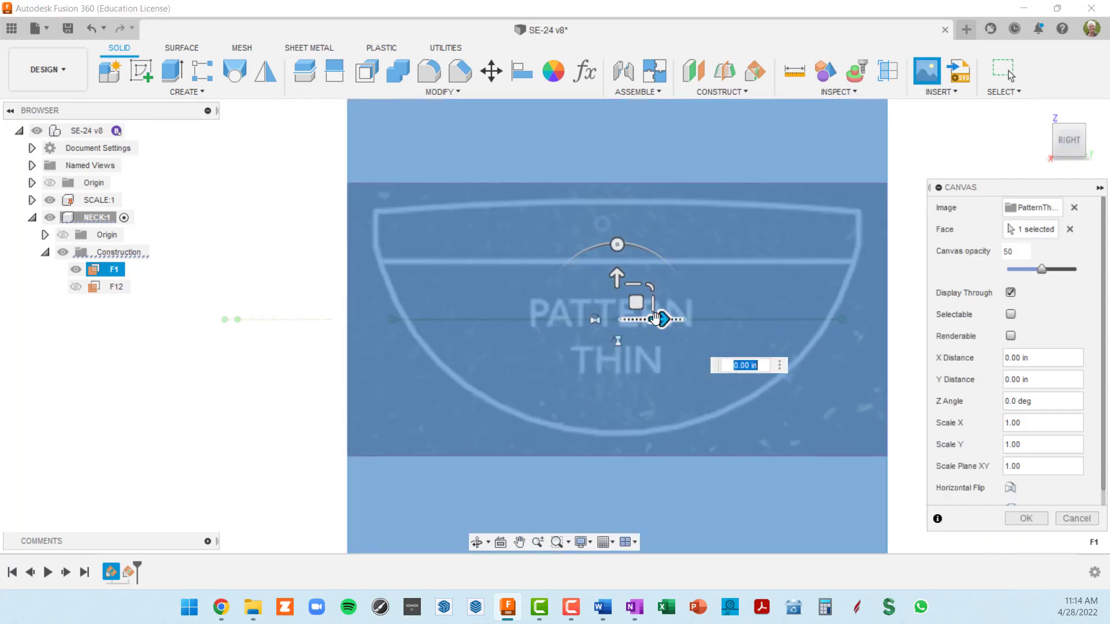
{"action": "left_click_drag", "start_coordinate": [617, 275], "coordinate": [622, 332]}
{"action": "scroll", "coordinate": [643, 336], "scroll_direction": "up", "scroll_amount": 2}
{"action": "scroll", "coordinate": [643, 335], "scroll_direction": "down", "scroll_amount": 3}
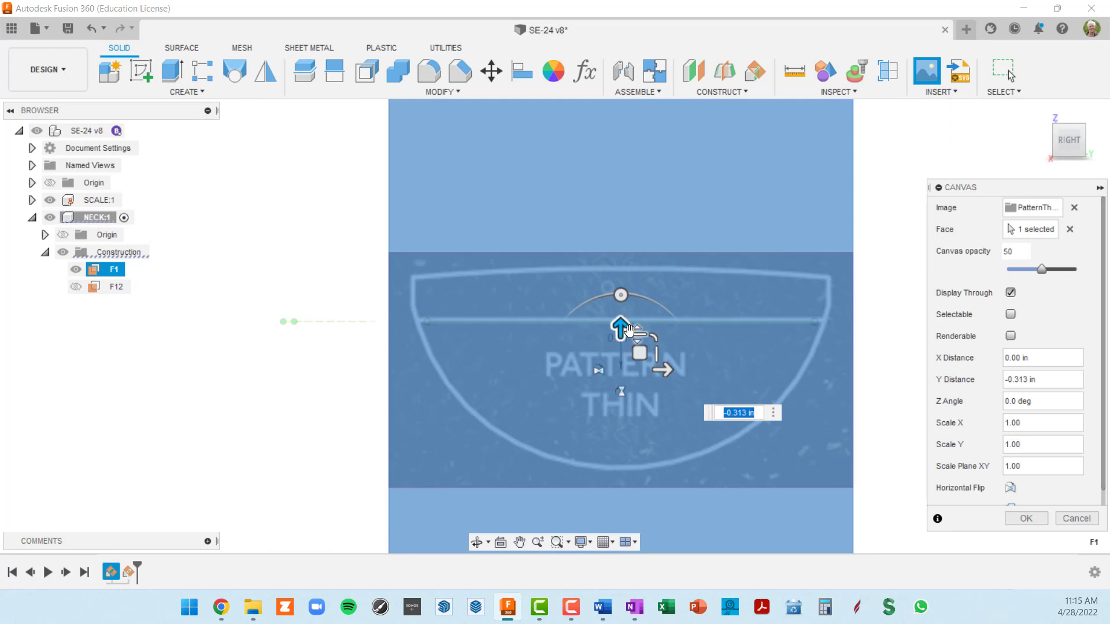
Nudge the canvas about -0.028 in in X and fine-tune its height on the fret line, and accept it with opacity 15.
{"action": "left_click_drag", "start_coordinate": [632, 351], "coordinate": [629, 352]}
{"action": "scroll", "coordinate": [781, 330], "scroll_direction": "up", "scroll_amount": 5}
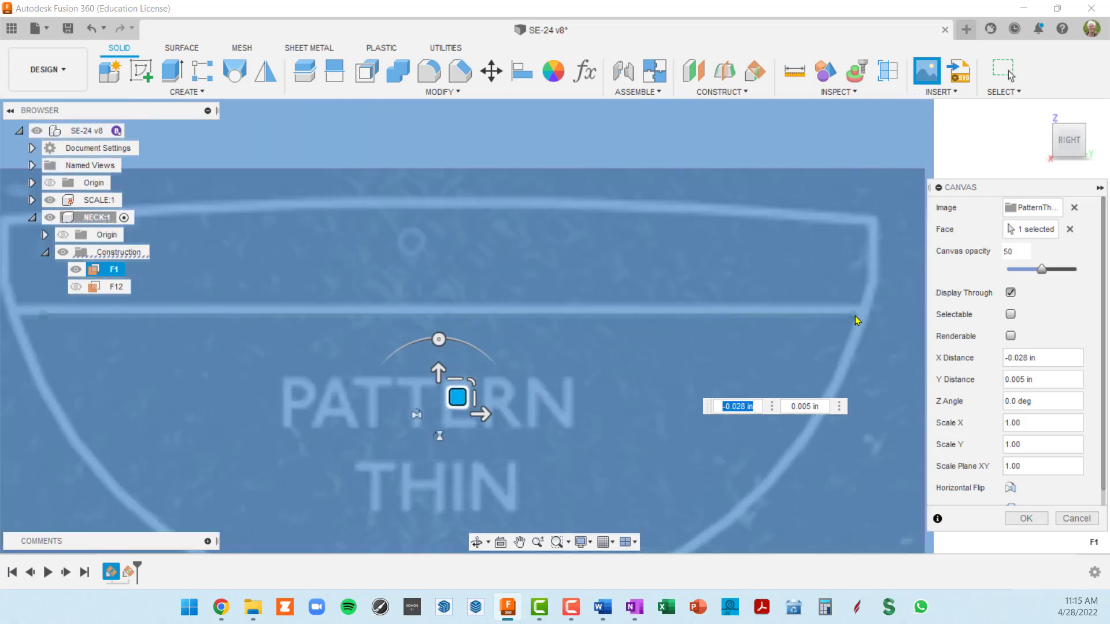
{"action": "scroll", "coordinate": [442, 309], "scroll_direction": "down", "scroll_amount": 3}
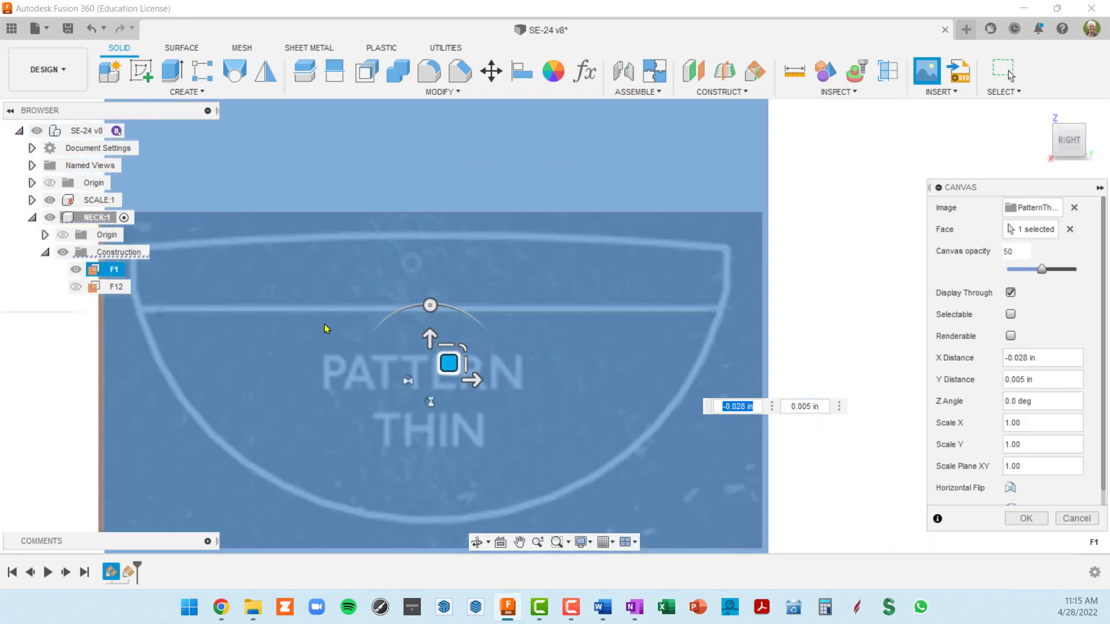
{"action": "left_click_drag", "start_coordinate": [430, 338], "coordinate": [428, 343]}
{"action": "scroll", "coordinate": [626, 345], "scroll_direction": "down", "scroll_amount": 3}
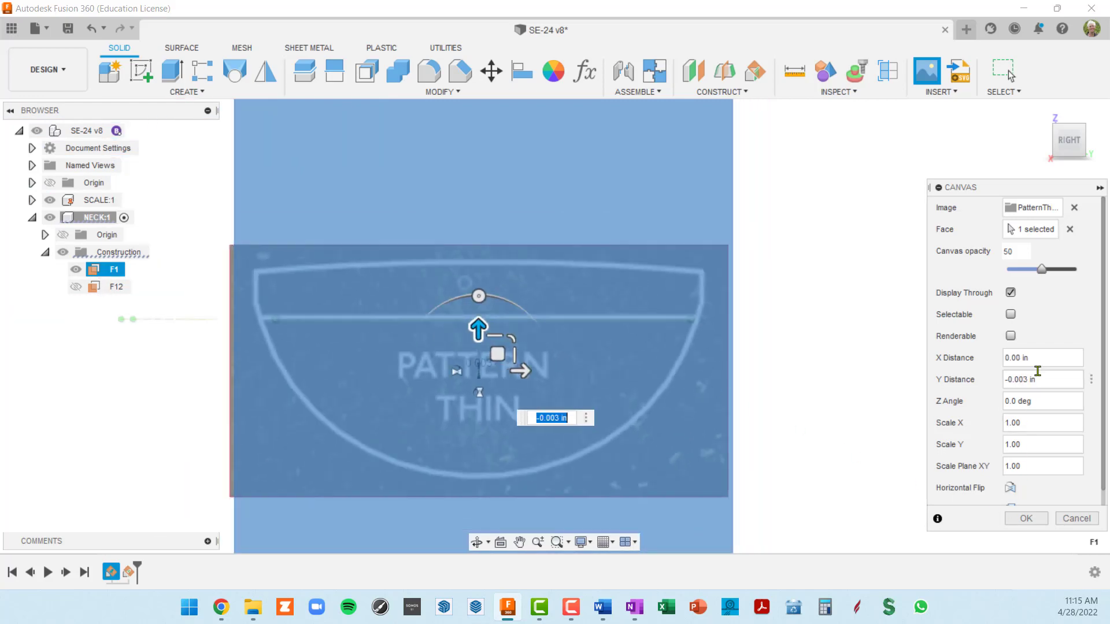
{"action": "left_click_drag", "start_coordinate": [1042, 269], "coordinate": [1019, 274]}
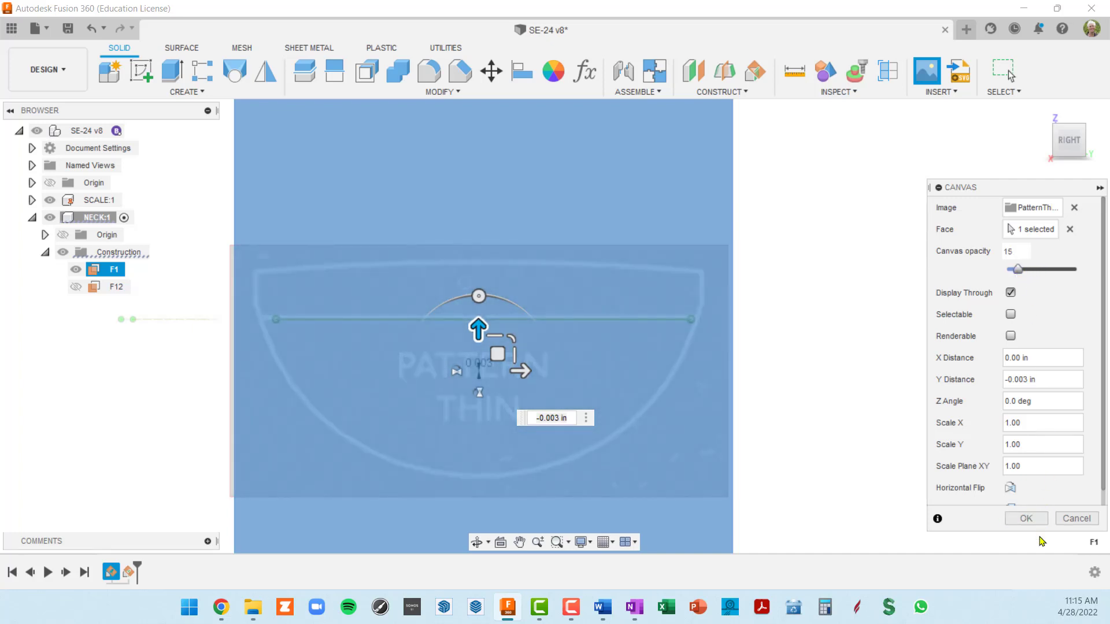
{"action": "left_click", "coordinate": [1025, 519]}
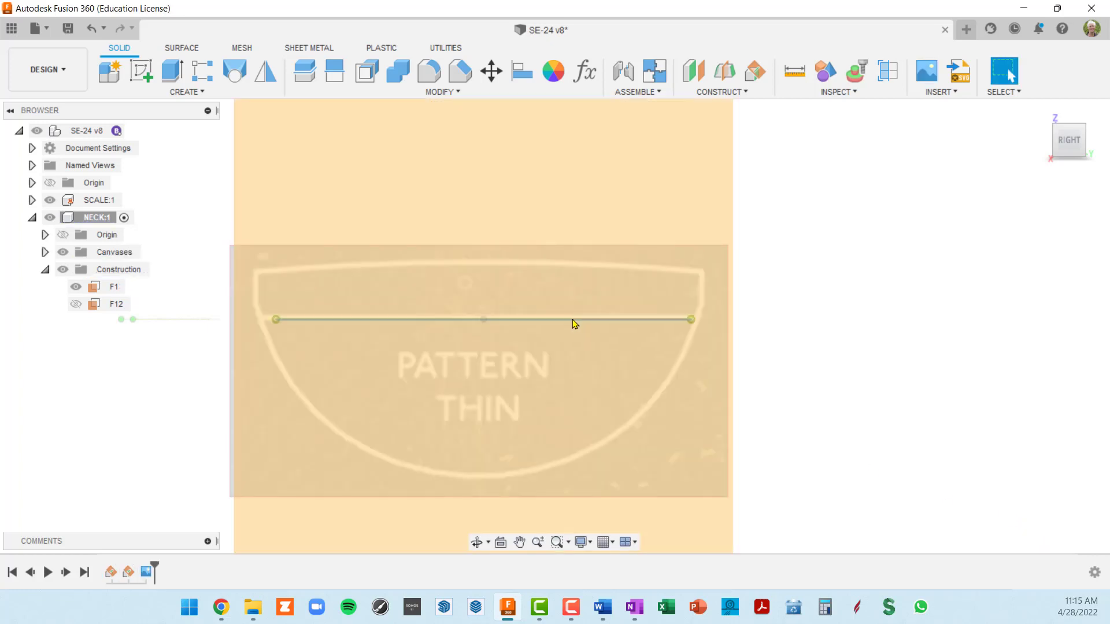
Check the length of the end fret line and compare it with the canvas's profile, straight on and at an angle.
{"action": "left_click", "coordinate": [570, 320]}
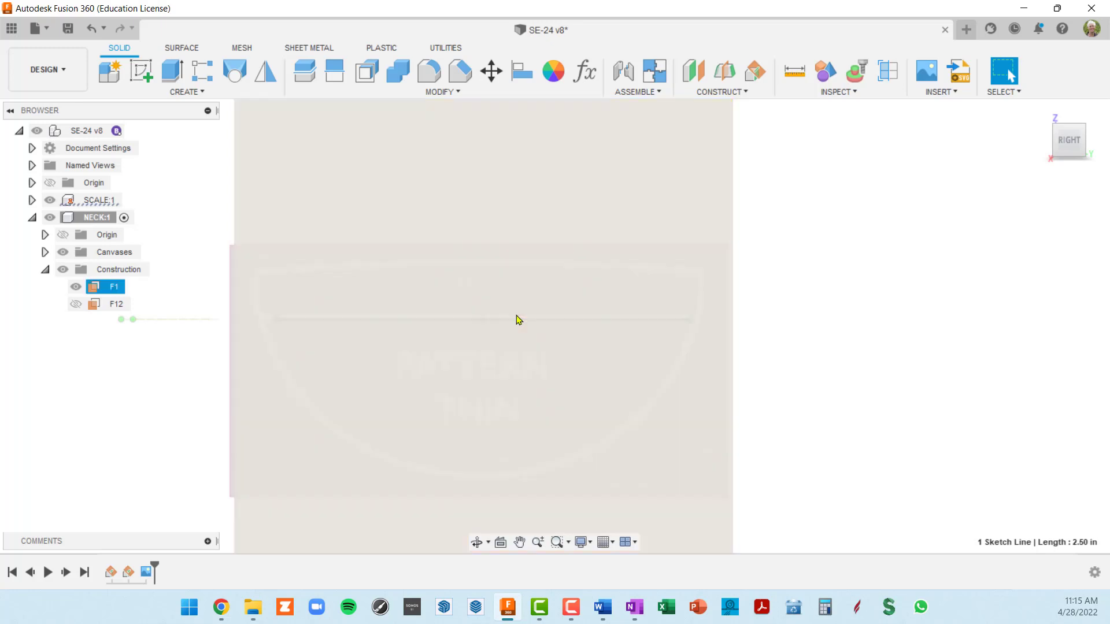
{"action": "middle_click_drag", "start_coordinate": [558, 369], "coordinate": [569, 374], "text": "shift"}
{"action": "scroll", "coordinate": [574, 378], "scroll_direction": "down", "scroll_amount": 3}
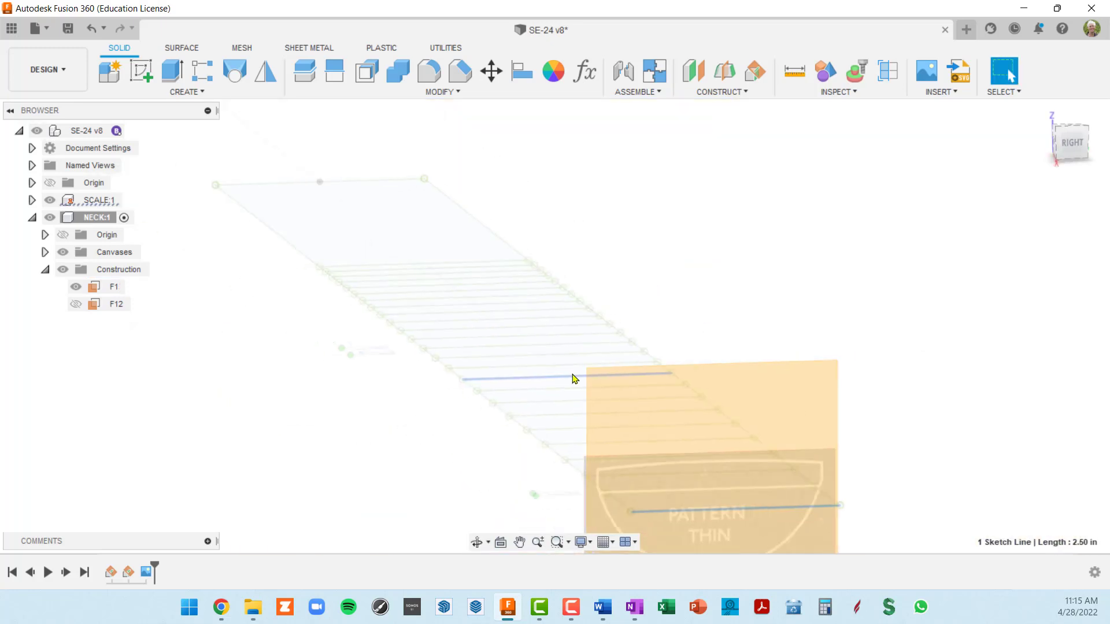
{"action": "left_click", "coordinate": [1071, 142]}
{"action": "middle_click_drag", "start_coordinate": [932, 368], "coordinate": [787, 203]}
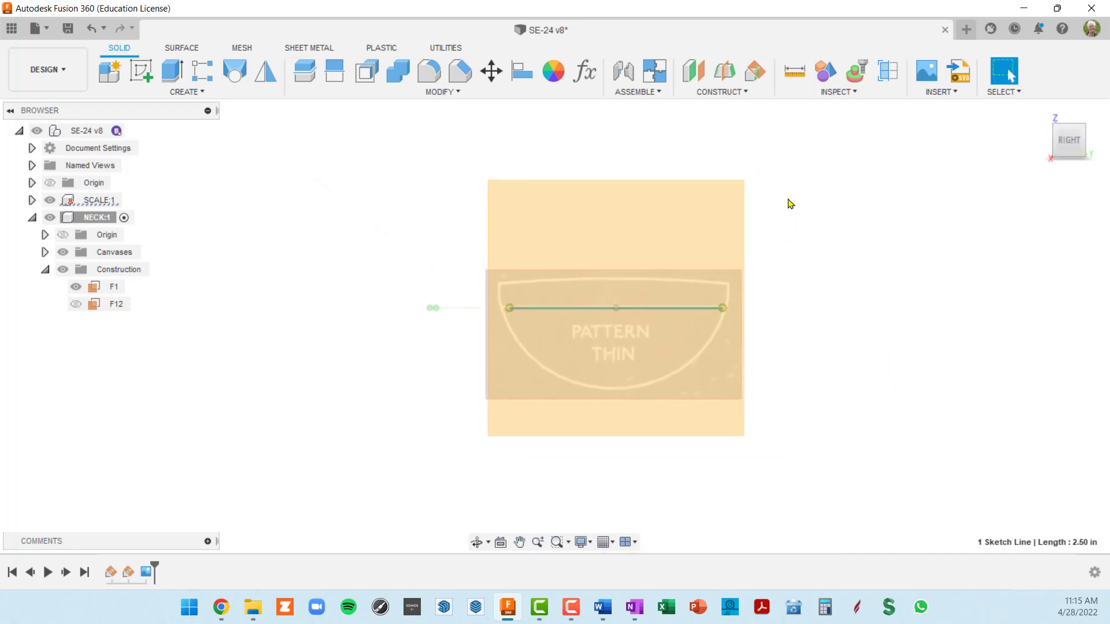
{"action": "scroll", "coordinate": [711, 329], "scroll_direction": "up", "scroll_amount": 3}
{"action": "left_click", "coordinate": [552, 300]}
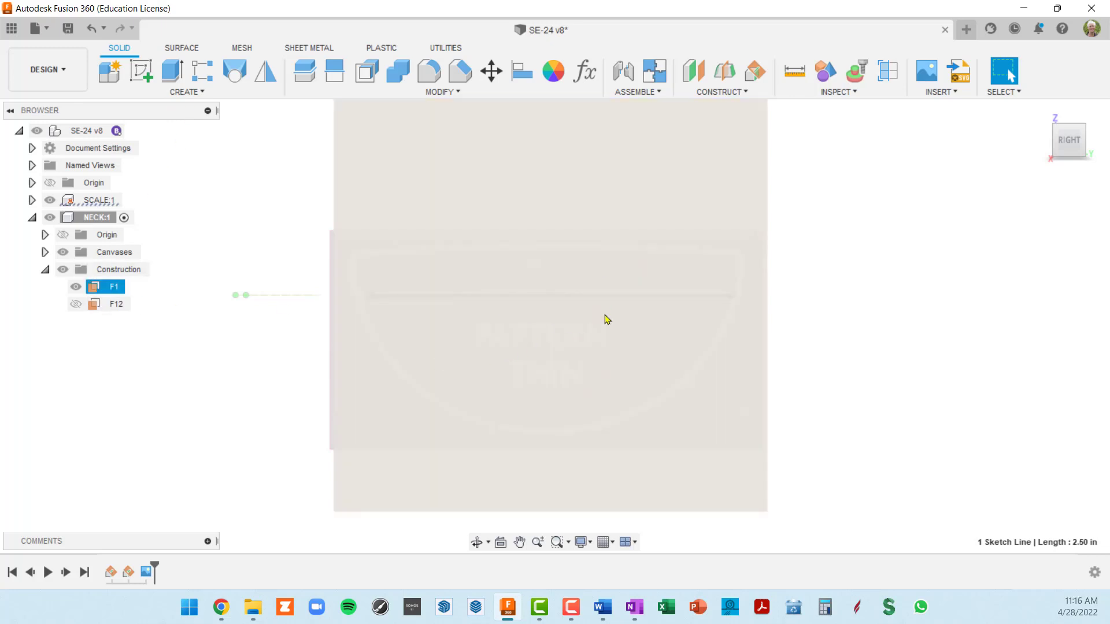
{"action": "scroll", "coordinate": [597, 322], "scroll_direction": "down", "scroll_amount": 4}
{"action": "middle_click_drag", "start_coordinate": [591, 329], "coordinate": [666, 365], "text": "shift"}
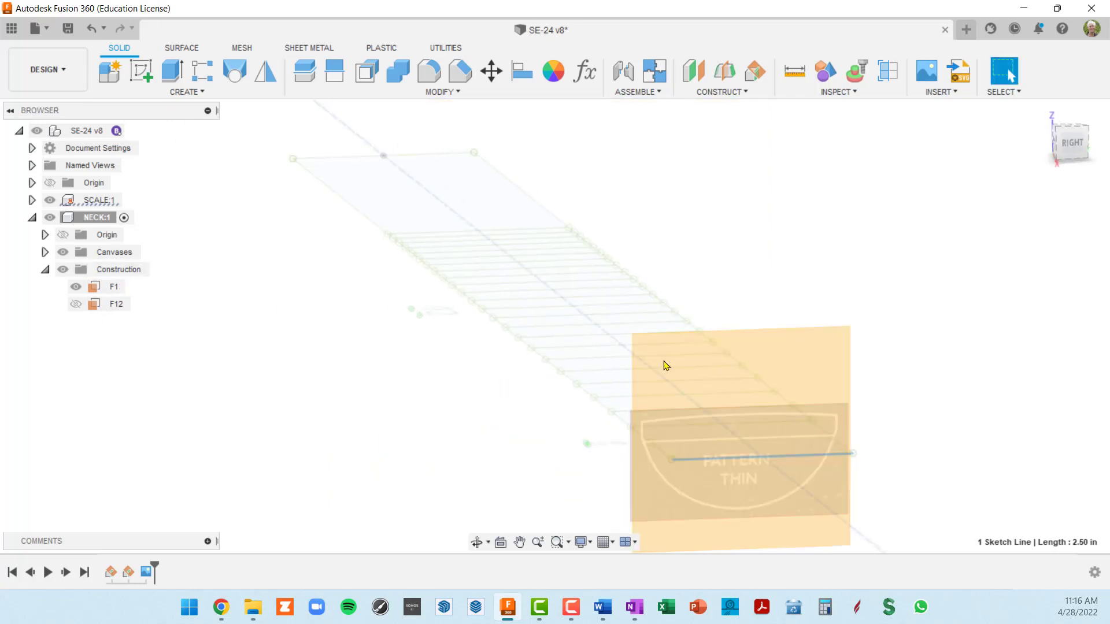
{"action": "middle_click_drag", "start_coordinate": [783, 376], "coordinate": [666, 275]}
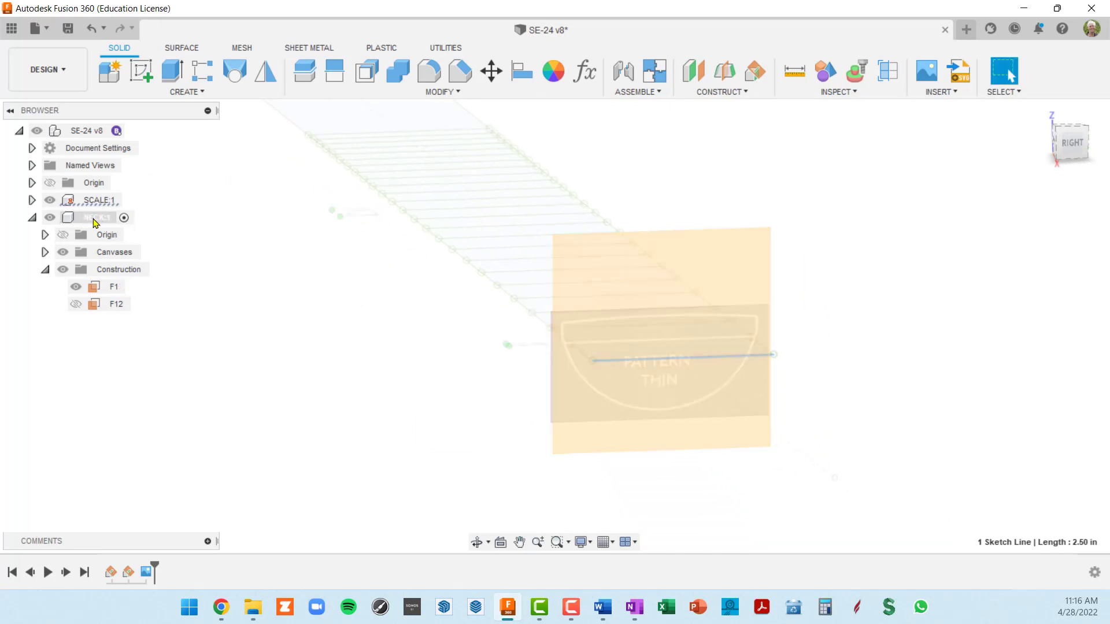
{"action": "left_click", "coordinate": [94, 221]}
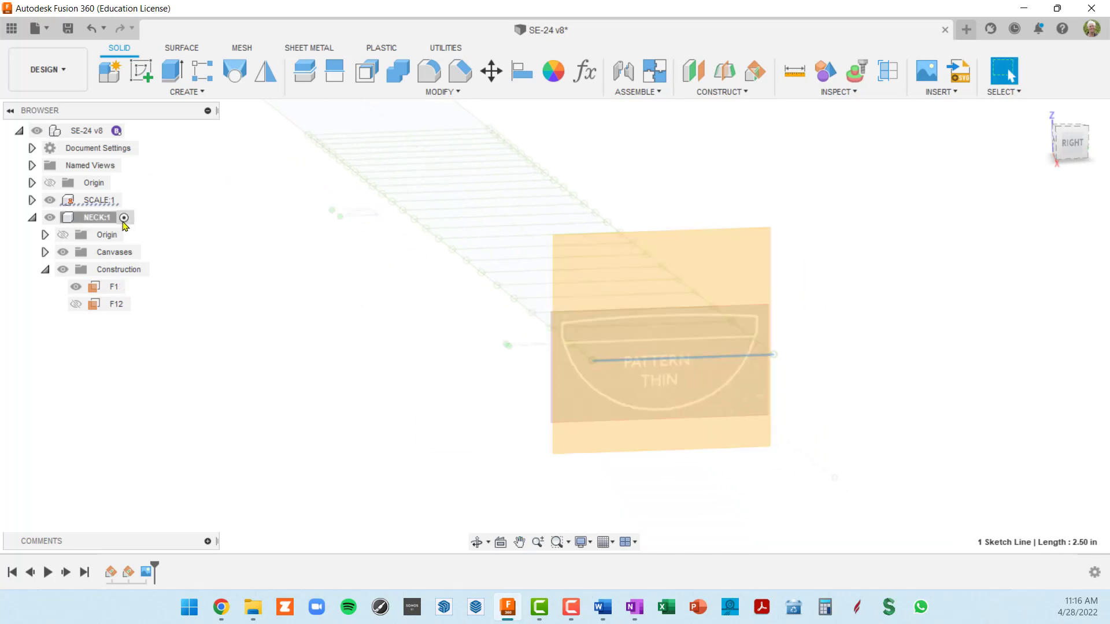
{"action": "left_click", "coordinate": [142, 71]}
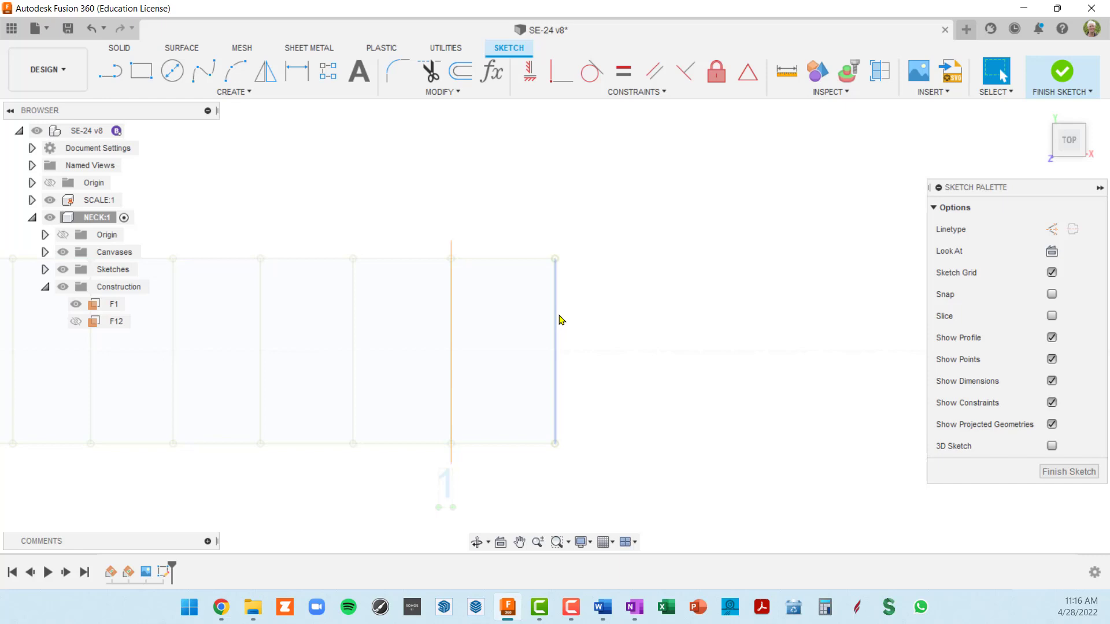
{"action": "key", "text": "ctrl+z"}
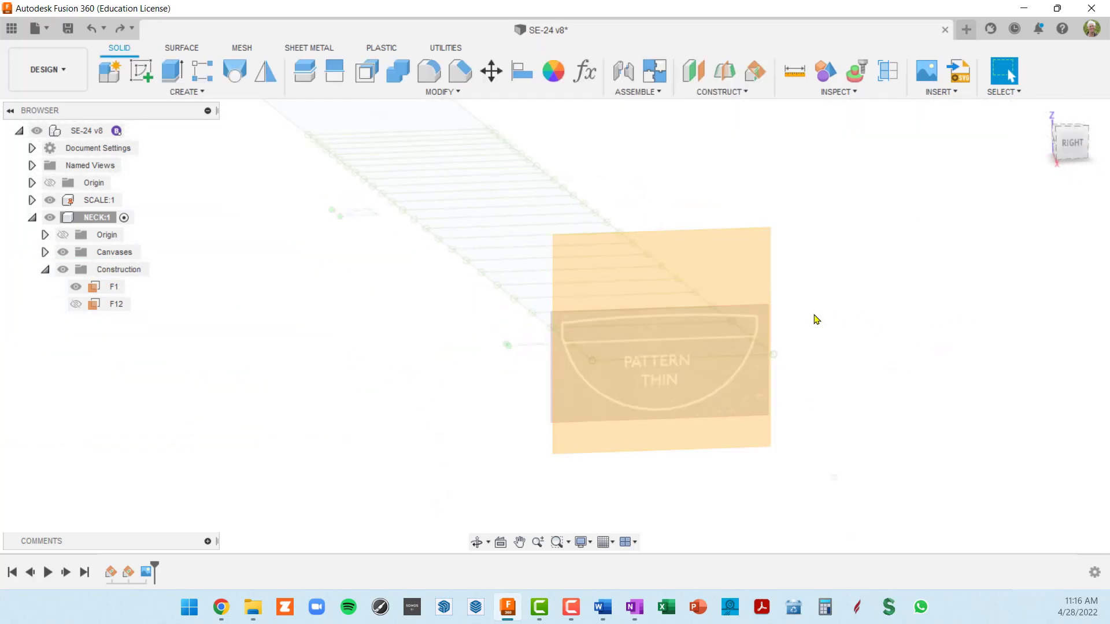
Create a new sketch on the F1 plane in the NECK component.
{"action": "middle_click_drag", "start_coordinate": [812, 317], "coordinate": [821, 318], "text": "shift"}
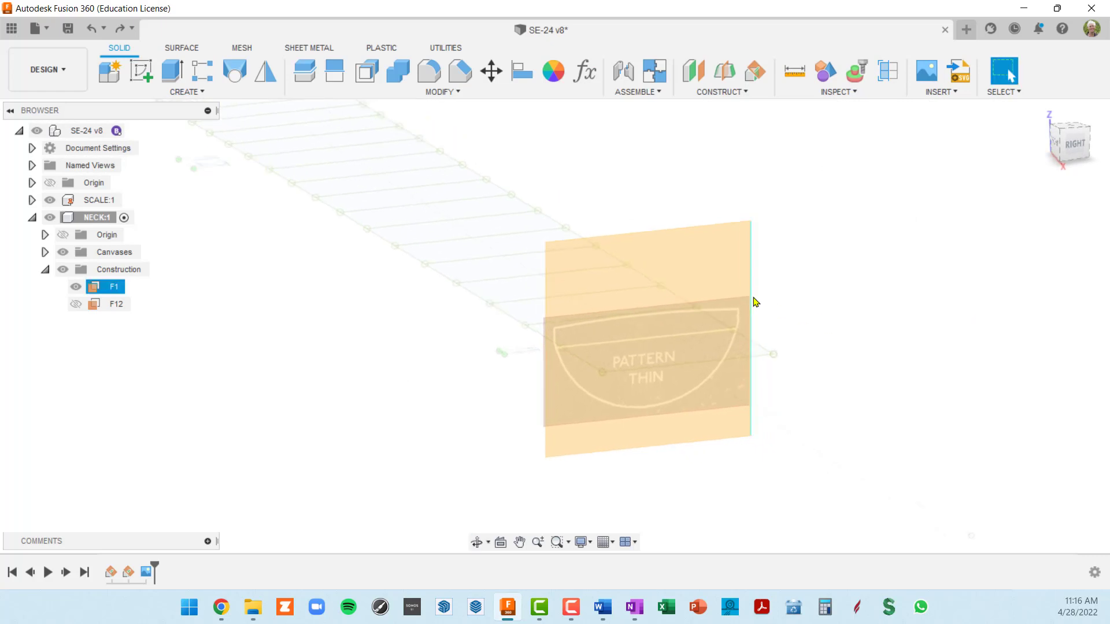
{"action": "left_click", "coordinate": [728, 248]}
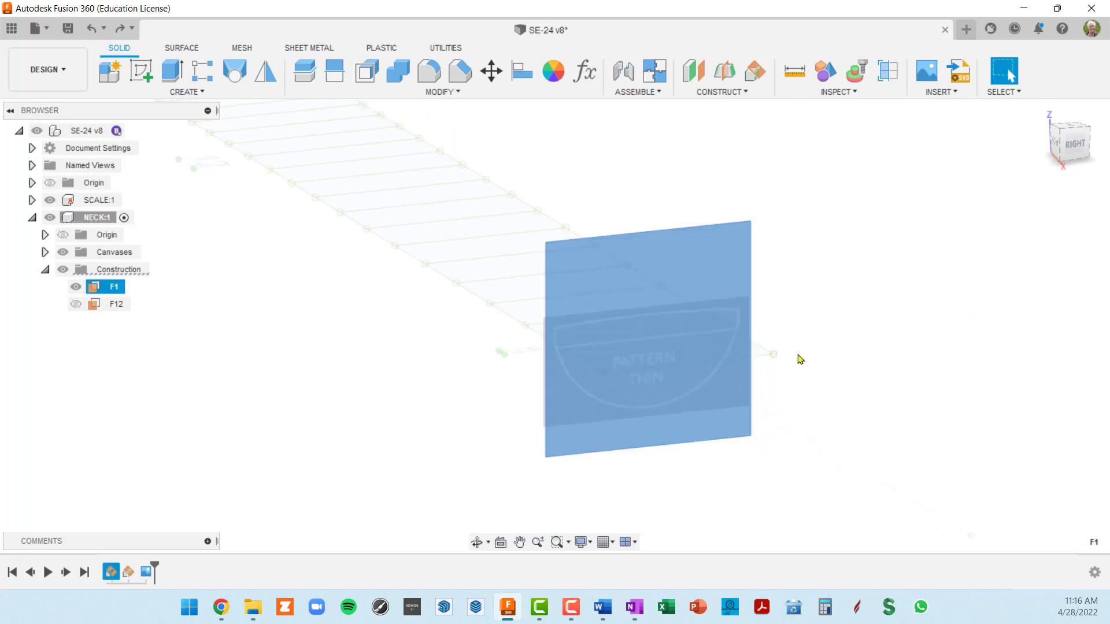
{"action": "middle_click_drag", "start_coordinate": [797, 357], "coordinate": [819, 356], "text": "shift"}
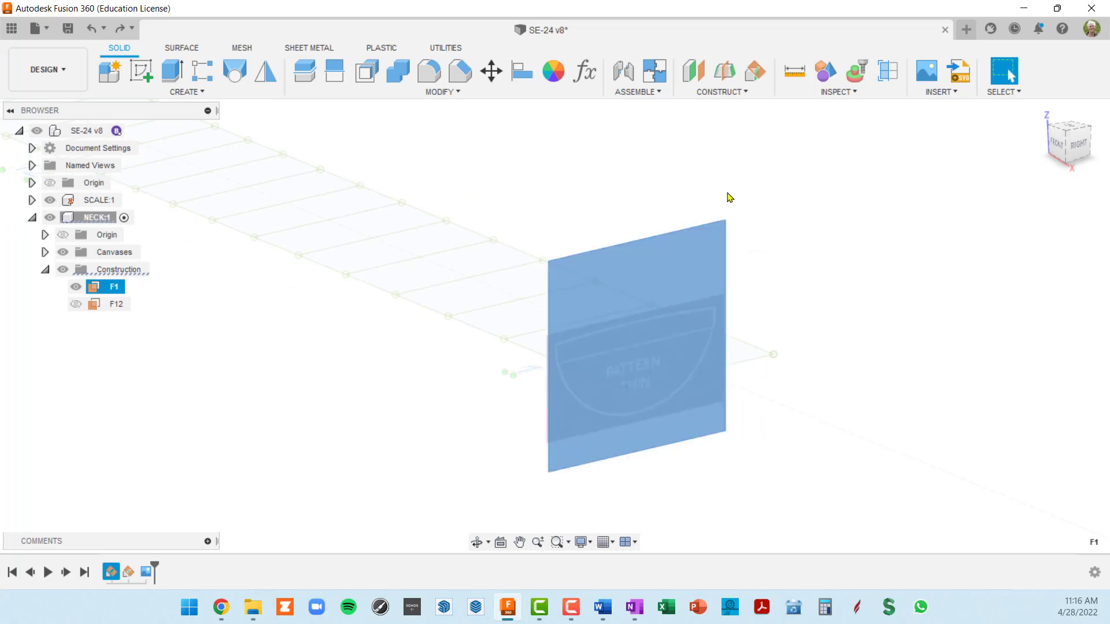
{"action": "left_click", "coordinate": [139, 70]}
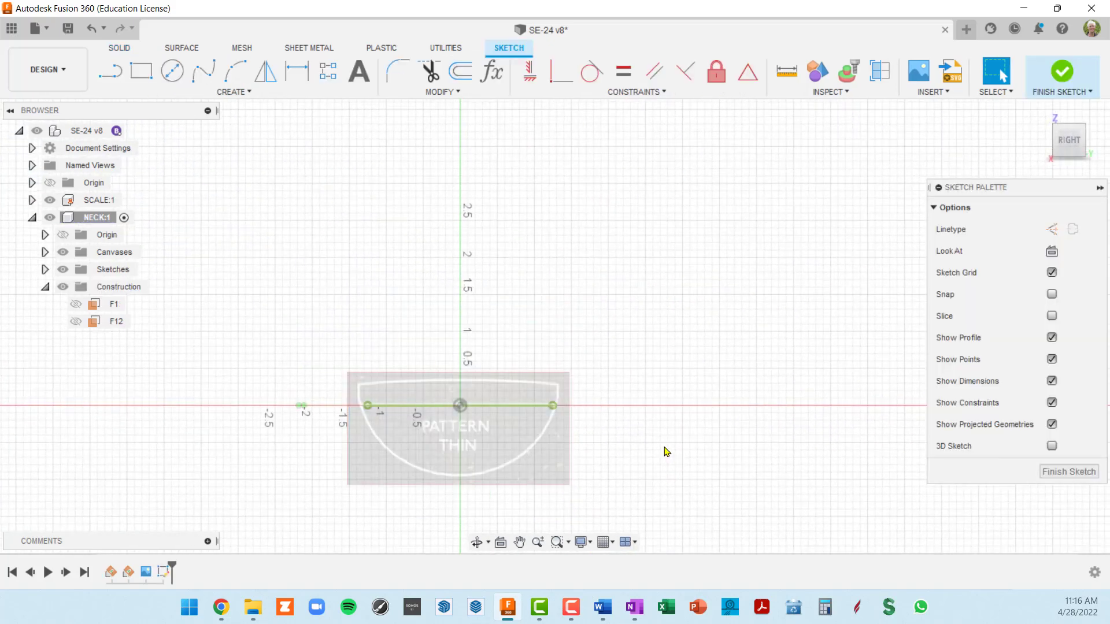
{"action": "middle_click_drag", "start_coordinate": [638, 429], "coordinate": [788, 330]}
{"action": "scroll", "coordinate": [742, 351], "scroll_direction": "up", "scroll_amount": 3}
{"action": "scroll", "coordinate": [742, 350], "scroll_direction": "up", "scroll_amount": 1}
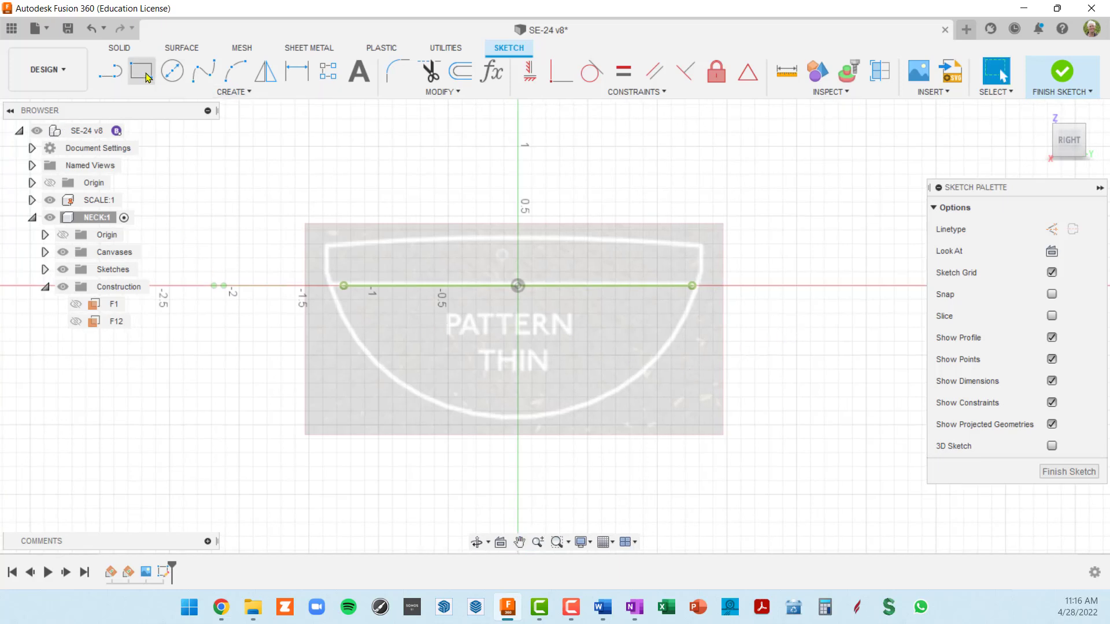
Draw a 16 mm vertical construction line straight down from the origin at the middle of the fret line.
{"action": "left_click", "coordinate": [109, 70]}
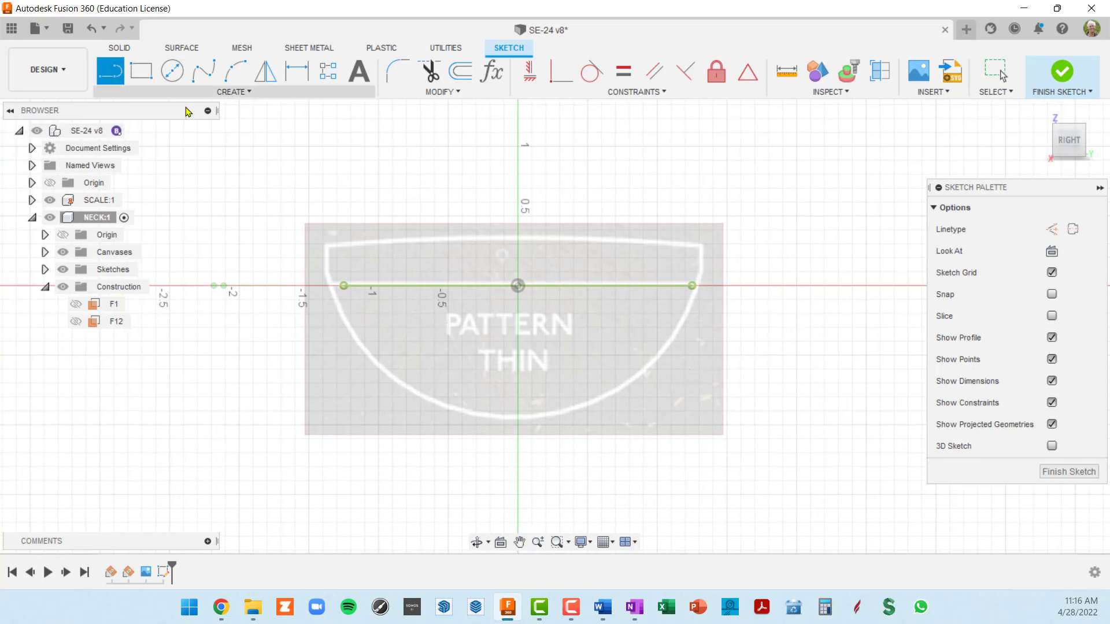
{"action": "left_click", "coordinate": [1052, 229]}
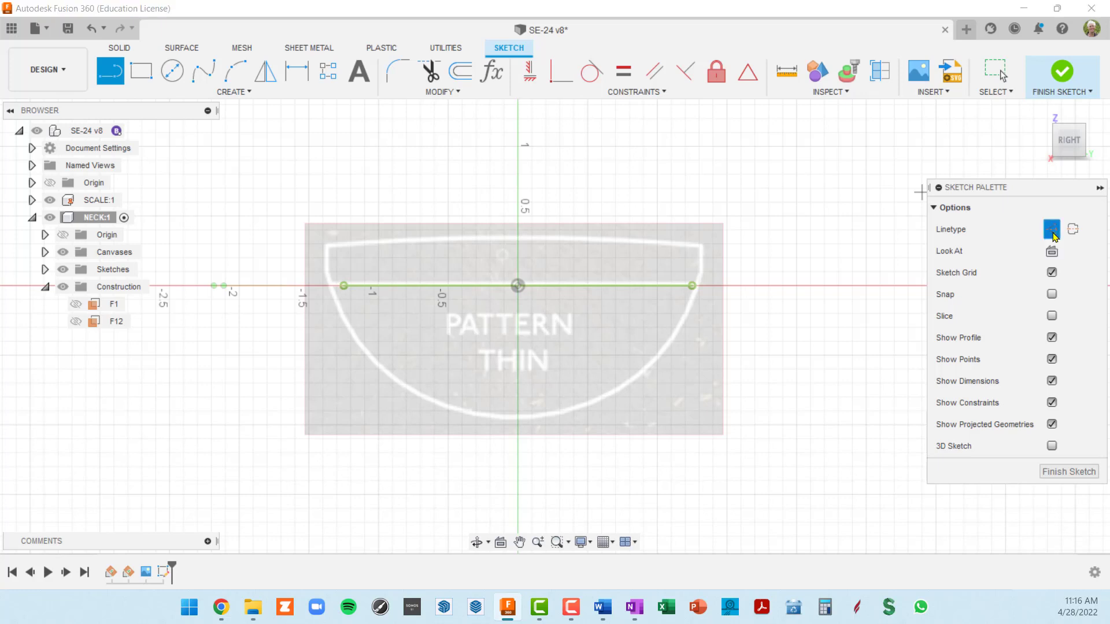
{"action": "left_click", "coordinate": [518, 286]}
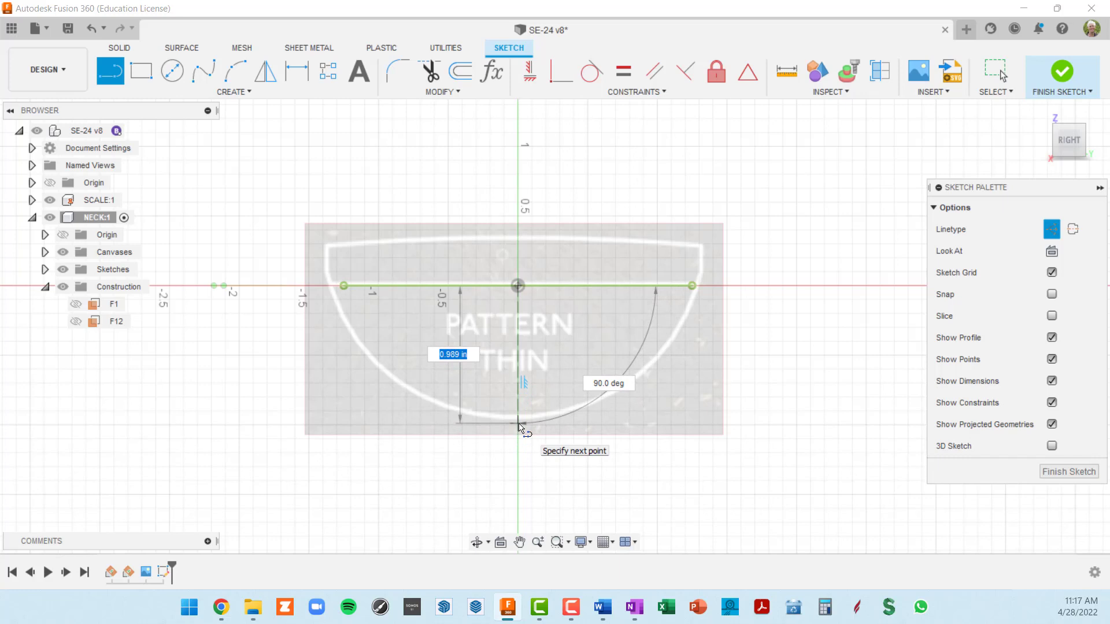
{"action": "type", "text": "10"}
{"action": "type", "text": "mm"}
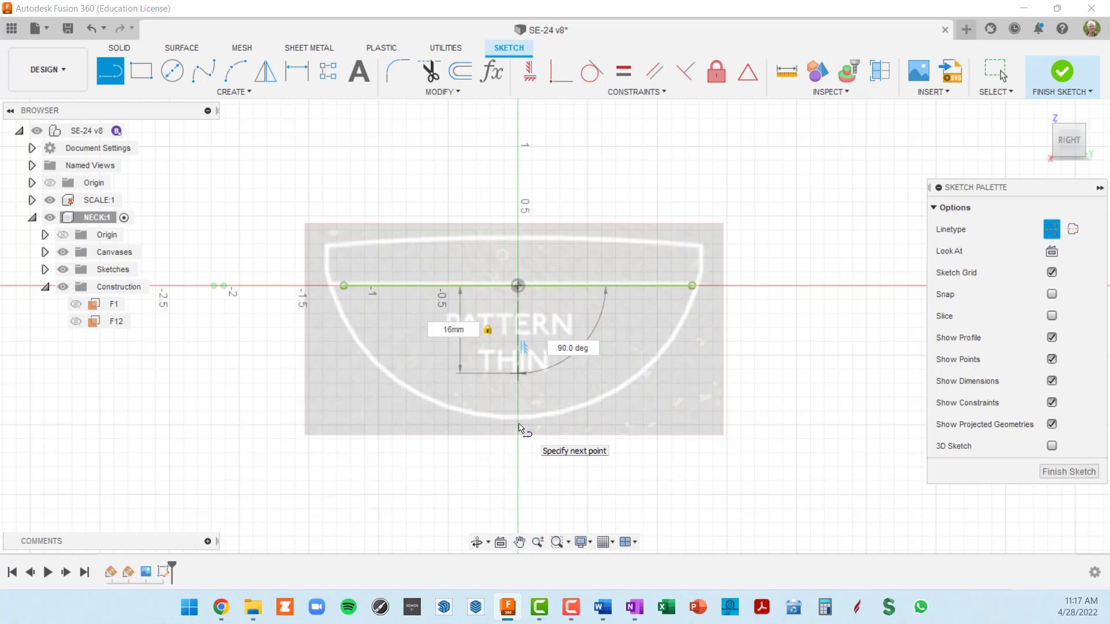
{"action": "key", "text": "Return"}
{"action": "key", "text": "Escape"}
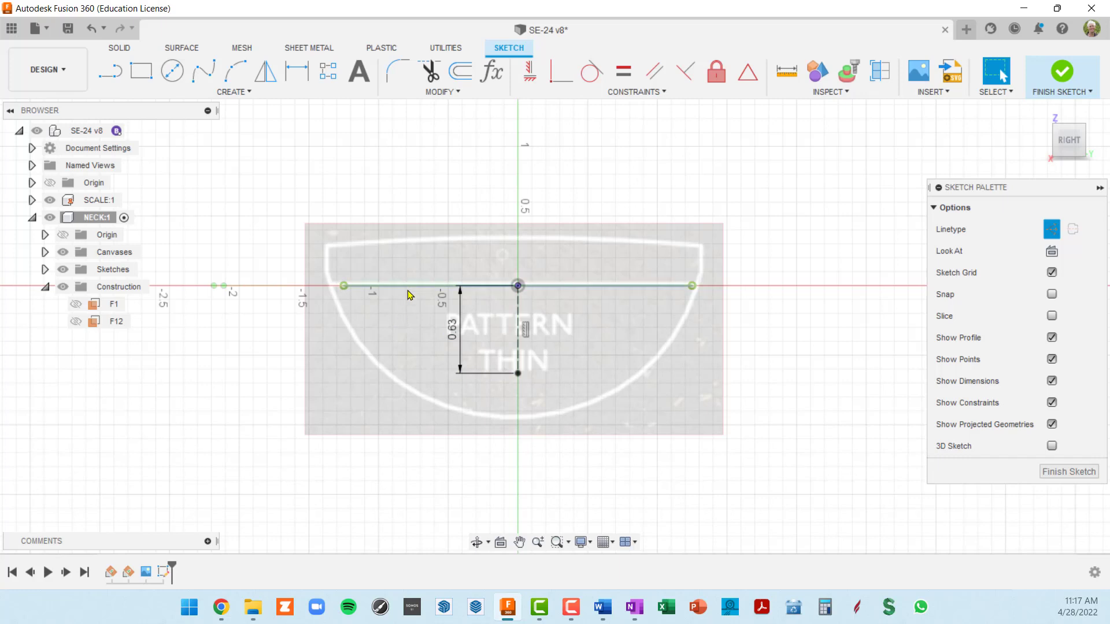
Draw a solid horizontal line 43mm/2 long from the origin along the fret line toward positive Y.
{"action": "key", "text": "l"}
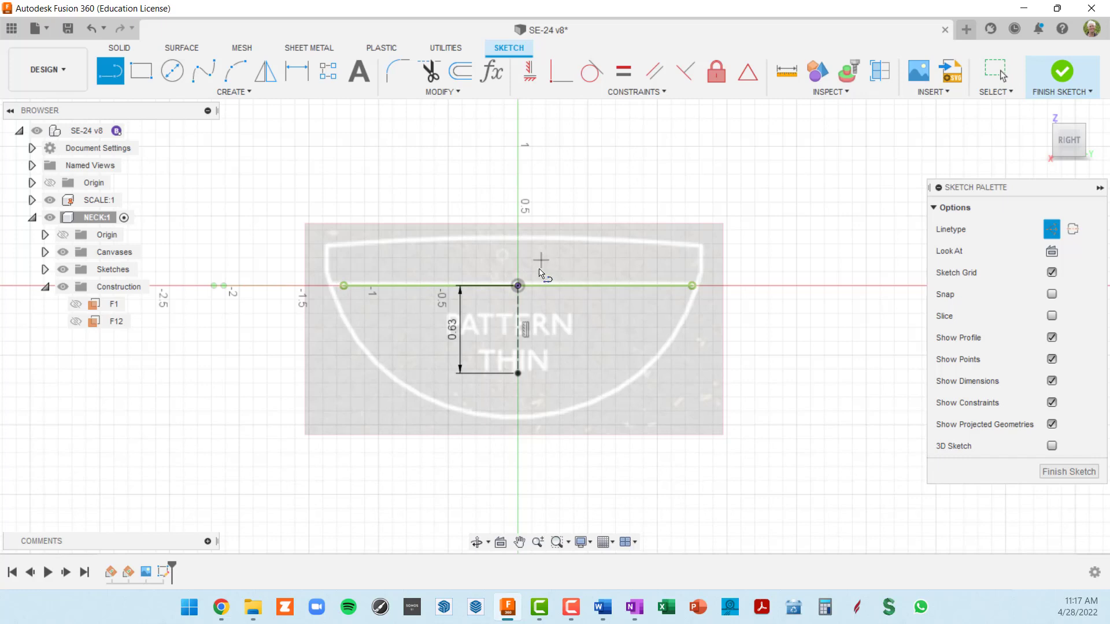
{"action": "left_click", "coordinate": [518, 286]}
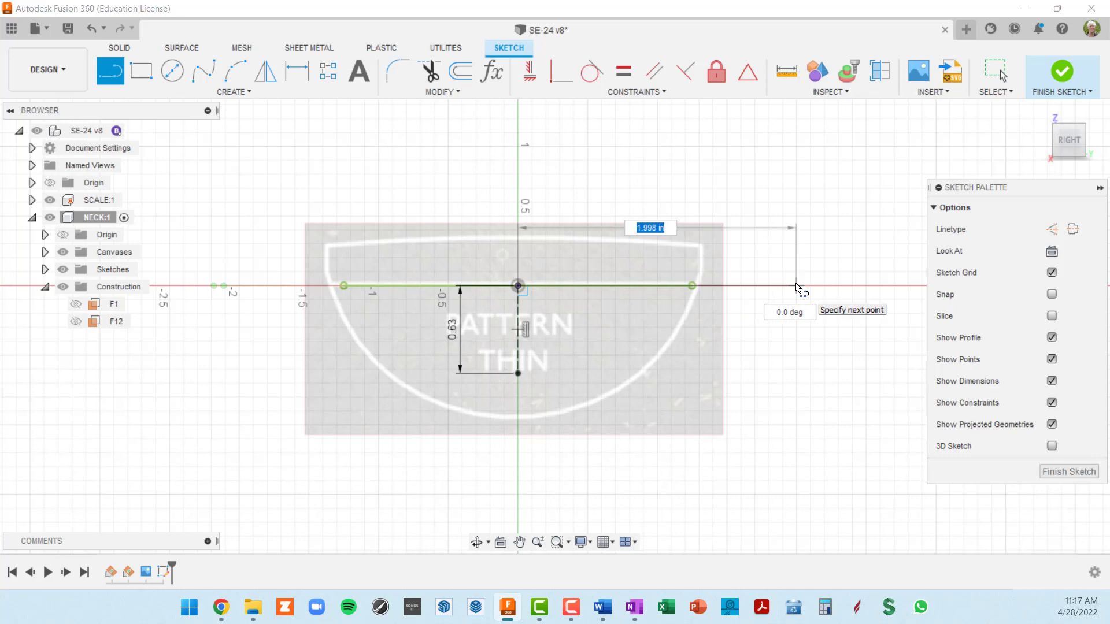
{"action": "key", "text": "Return"}
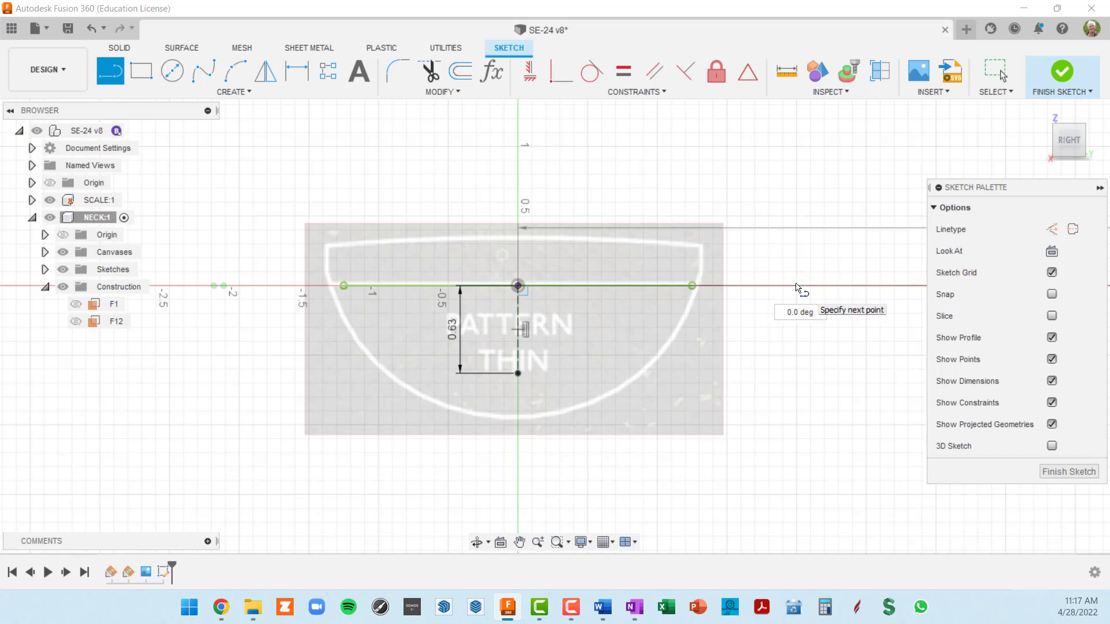
{"action": "type", "text": "mm"}
{"action": "type", "text": "/2"}
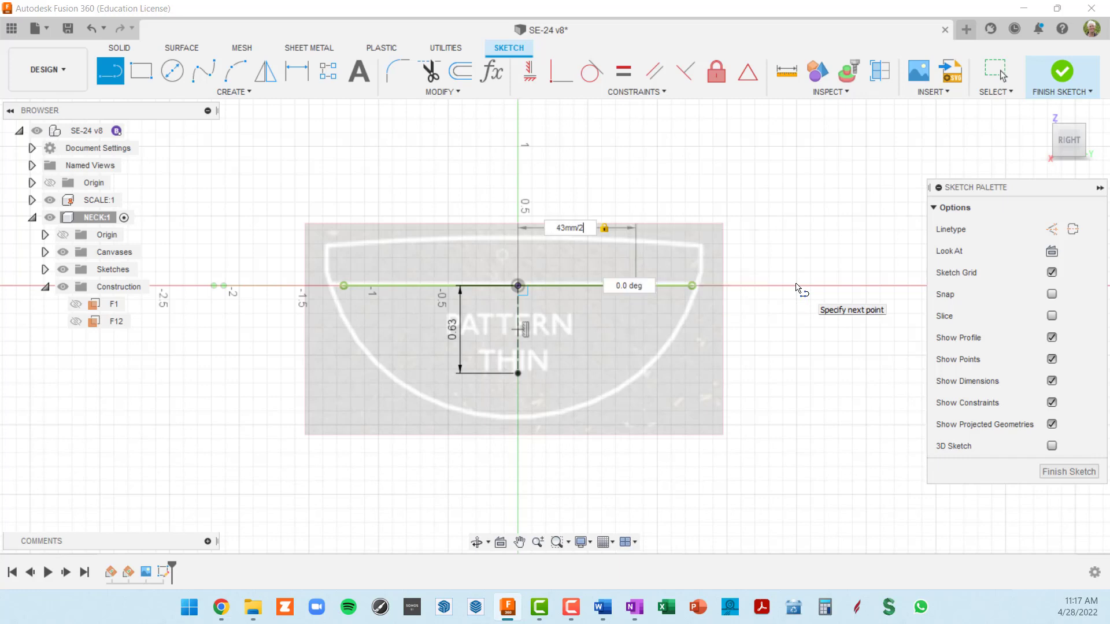
{"action": "key", "text": "Return"}
{"action": "key", "text": "Escape"}
Mirror the horizontal half-width line about the vertical construction line.
{"action": "scroll", "coordinate": [552, 295], "scroll_direction": "up", "scroll_amount": 2}
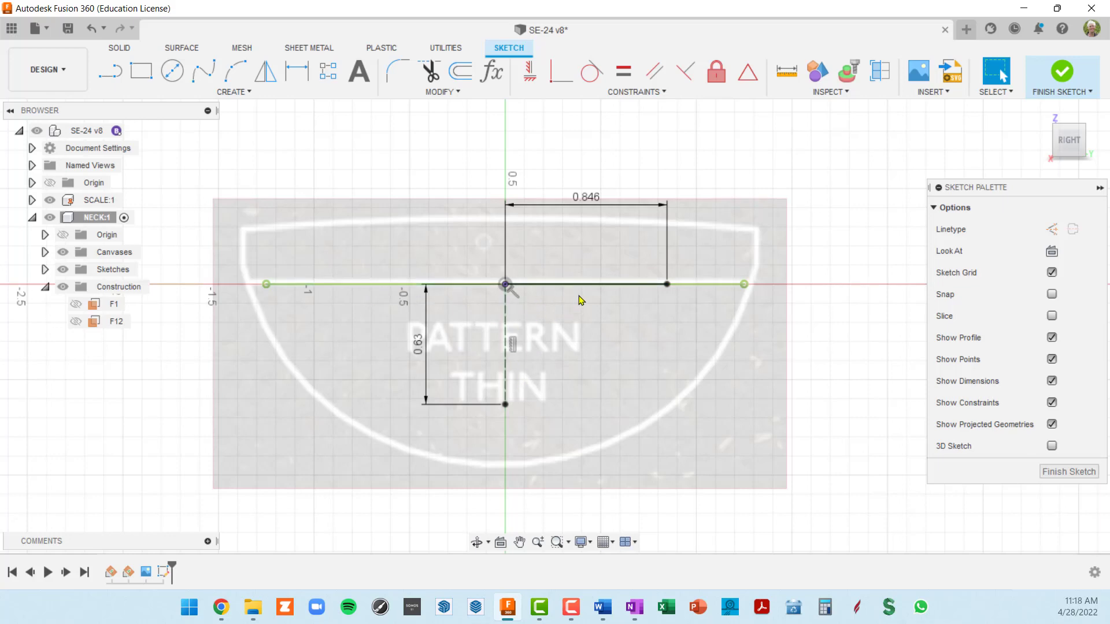
{"action": "scroll", "coordinate": [572, 327], "scroll_direction": "up", "scroll_amount": 2}
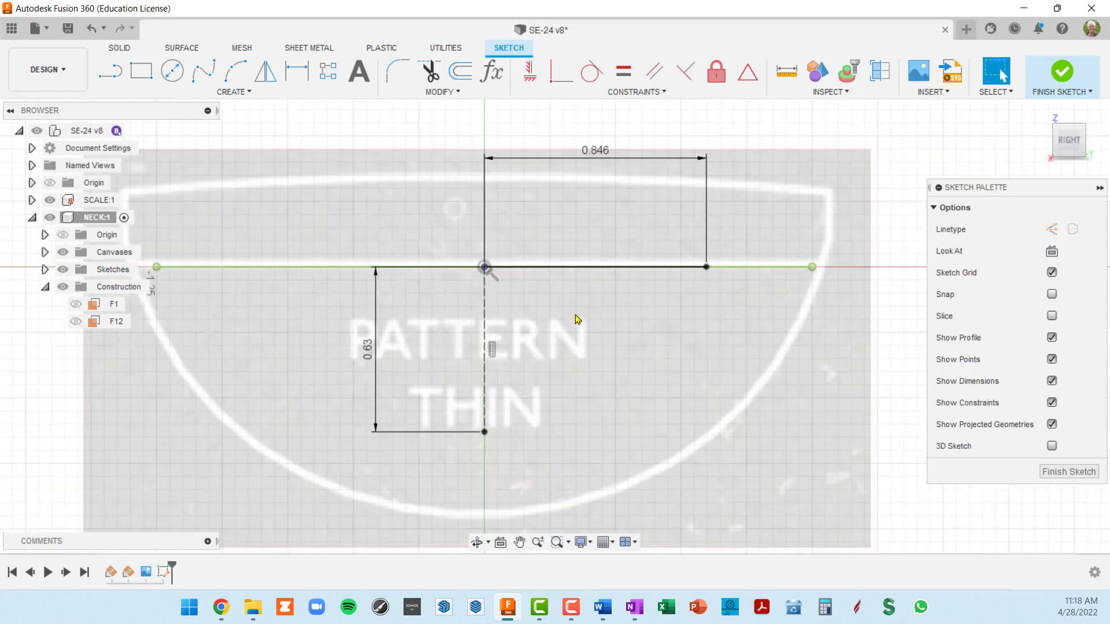
{"action": "left_click", "coordinate": [630, 277]}
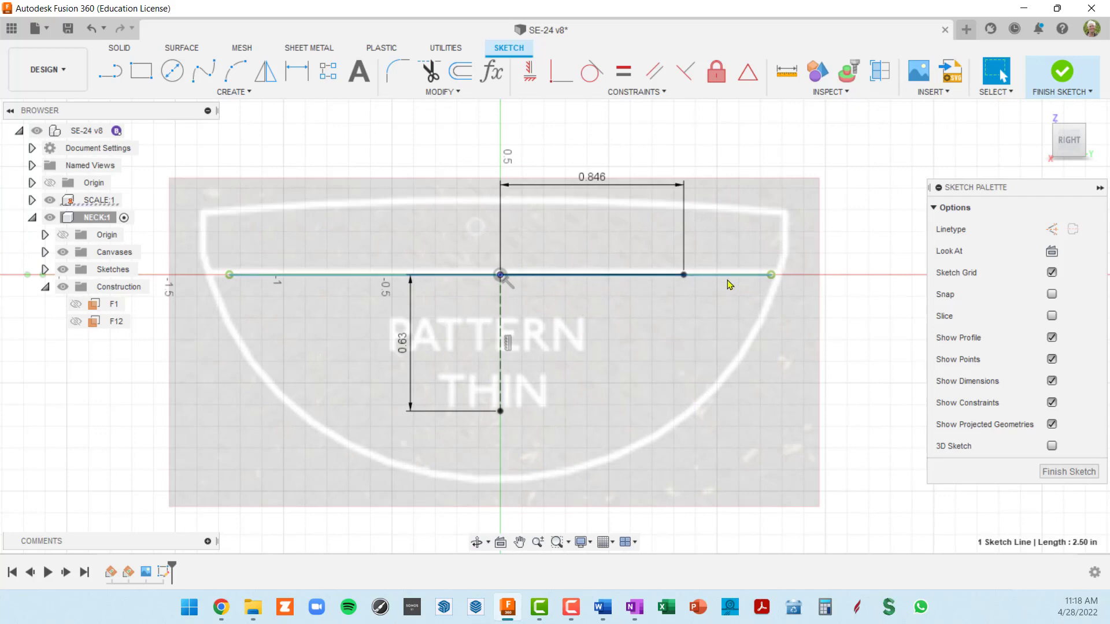
{"action": "scroll", "coordinate": [721, 281], "scroll_direction": "up", "scroll_amount": 3}
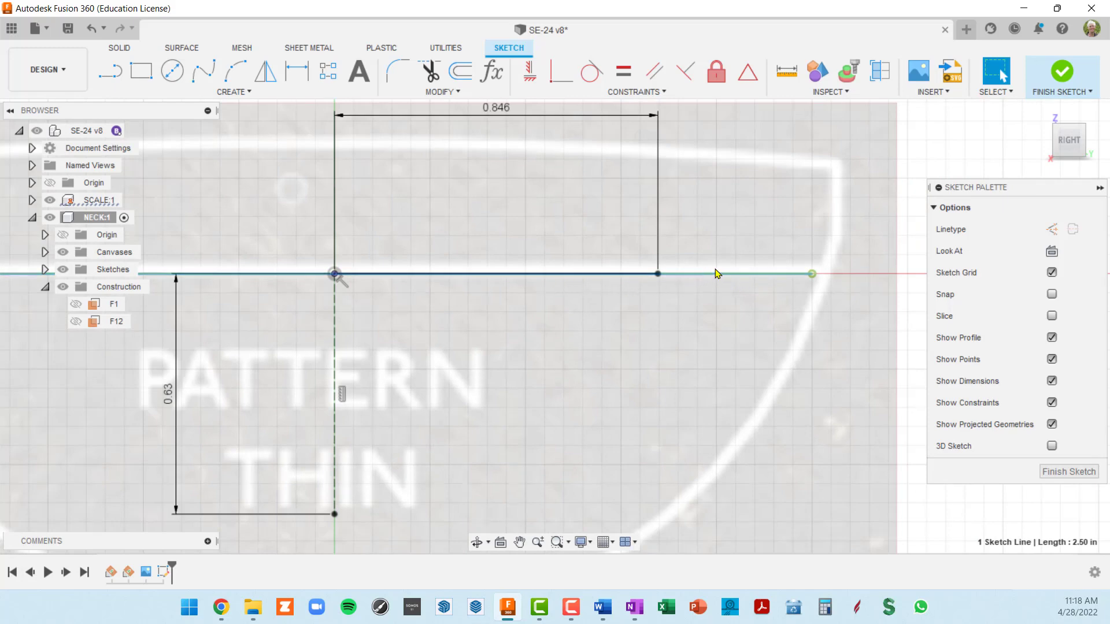
{"action": "left_click", "coordinate": [623, 279]}
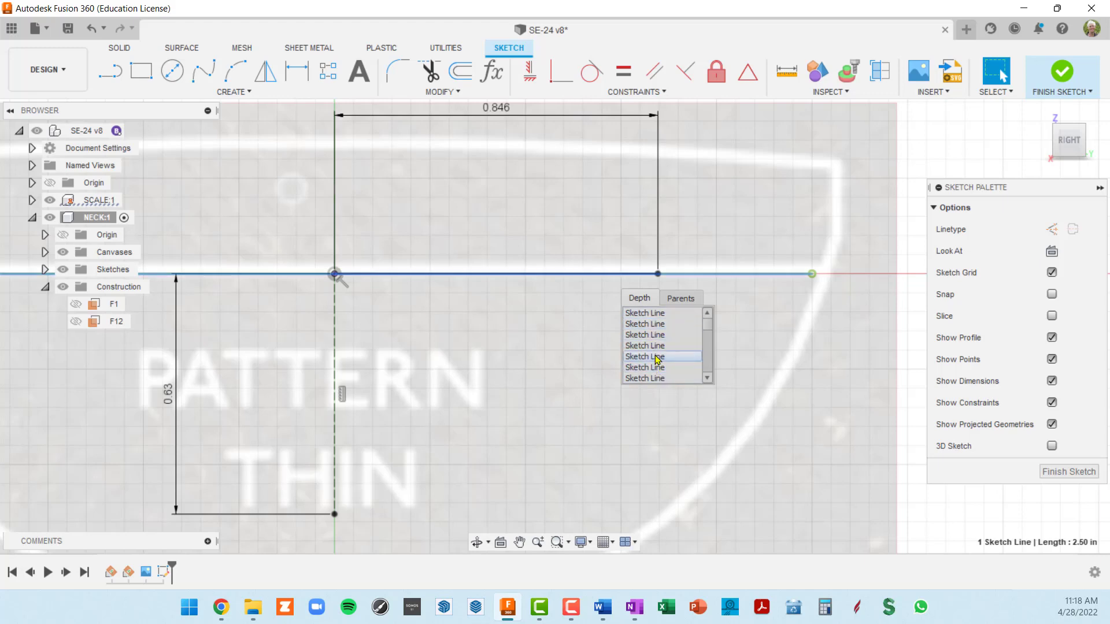
{"action": "left_click", "coordinate": [656, 324]}
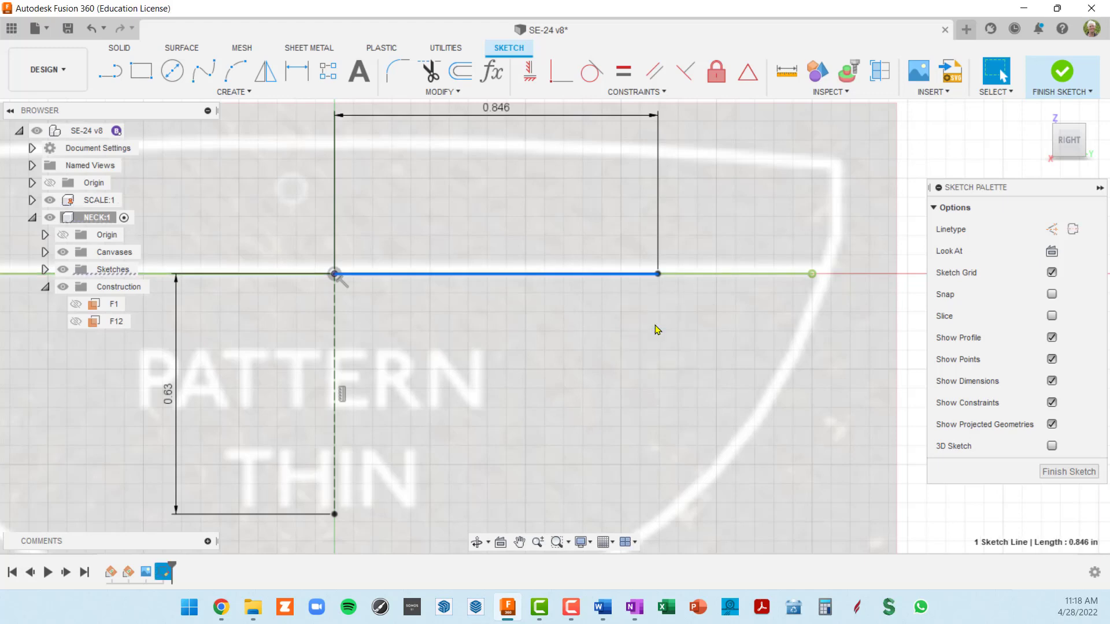
{"action": "scroll", "coordinate": [657, 330], "scroll_direction": "down", "scroll_amount": 3}
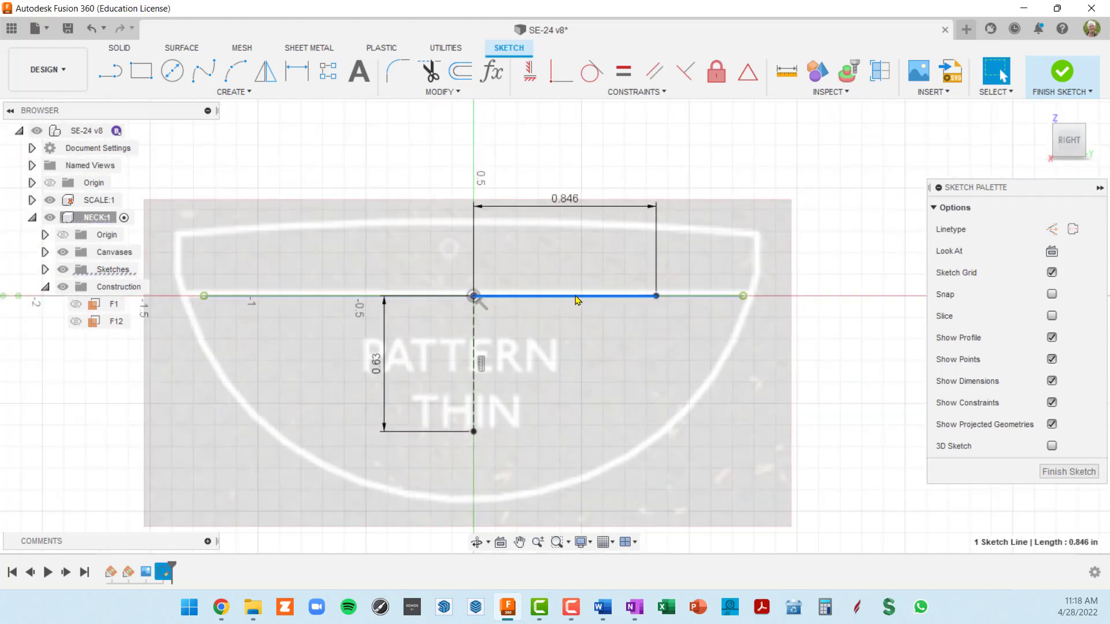
{"action": "left_click", "coordinate": [276, 76]}
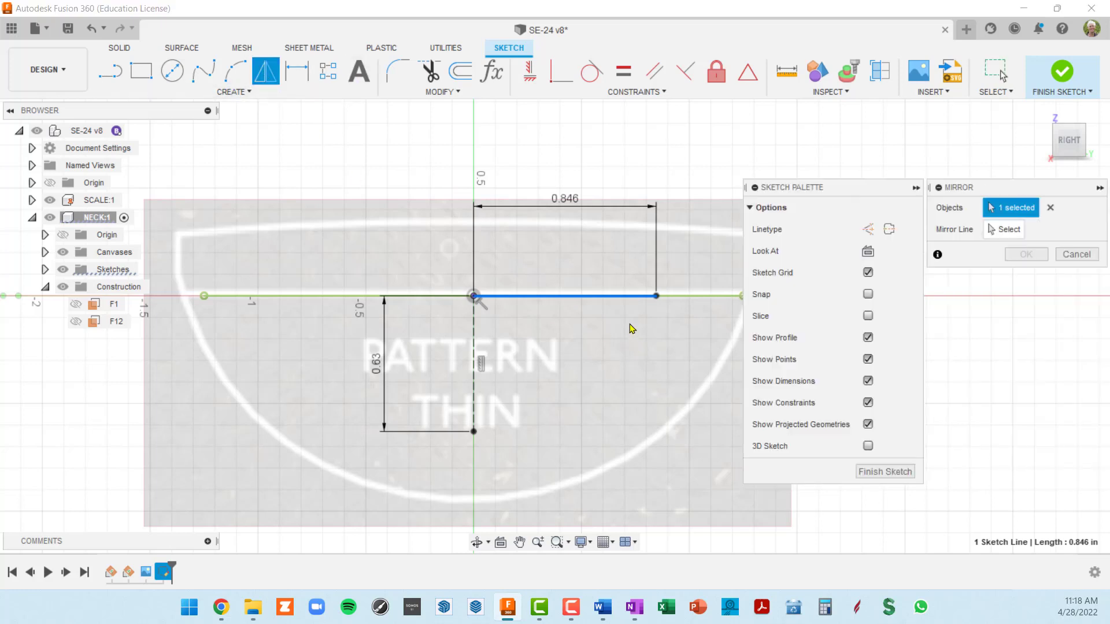
{"action": "left_click", "coordinate": [1005, 231]}
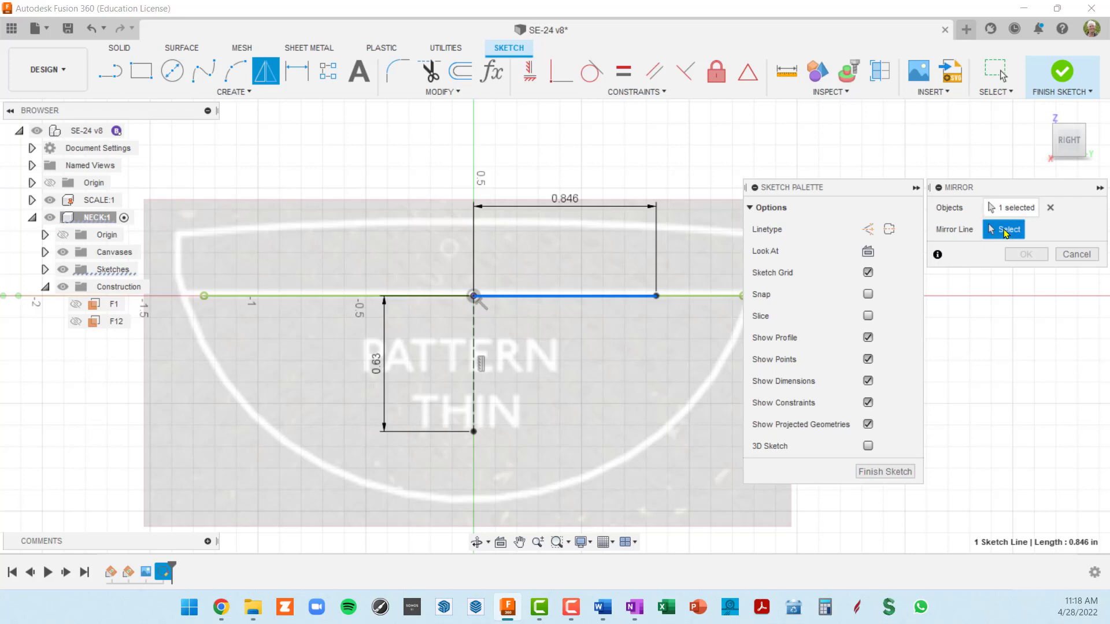
{"action": "left_click", "coordinate": [475, 340]}
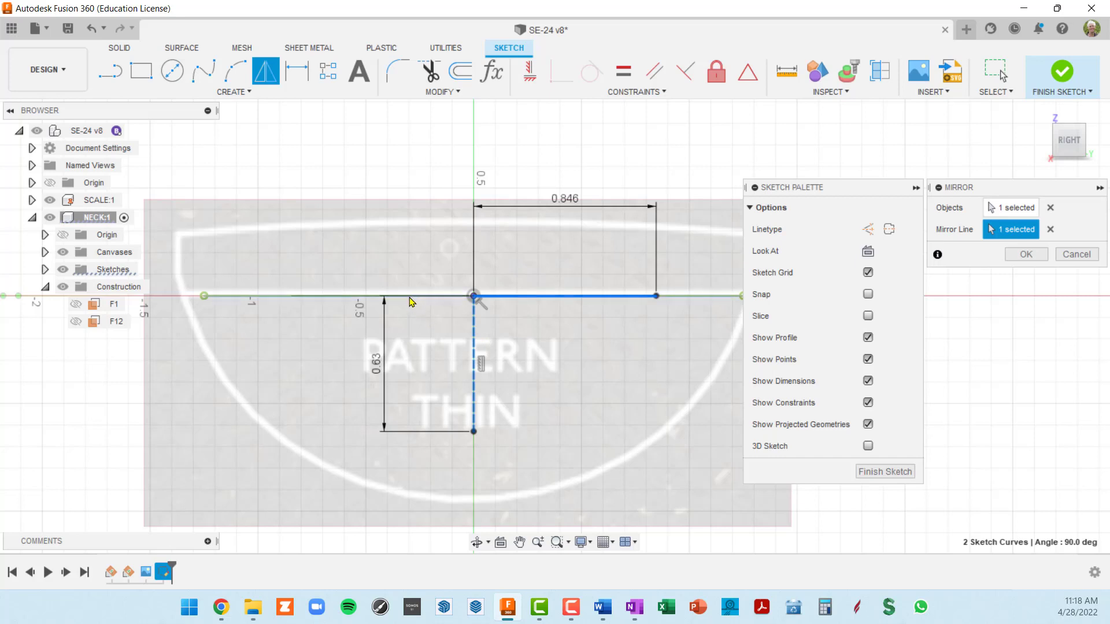
{"action": "left_click", "coordinate": [1022, 257]}
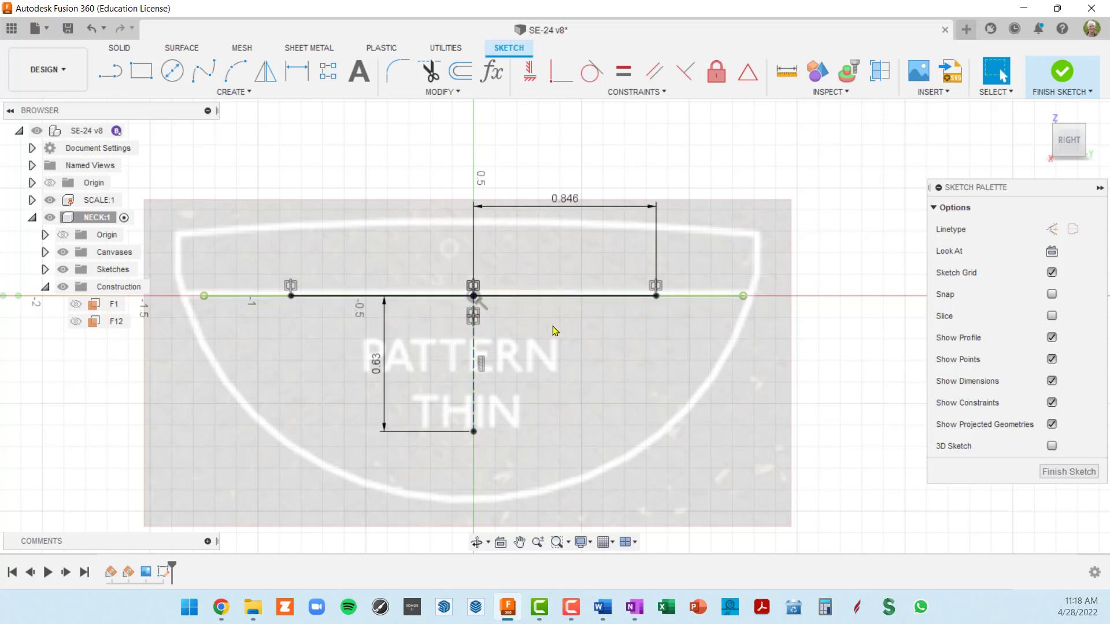
Finish the sketch with the neck's width and depth reference lines.
{"action": "scroll", "coordinate": [559, 332], "scroll_direction": "down", "scroll_amount": 5}
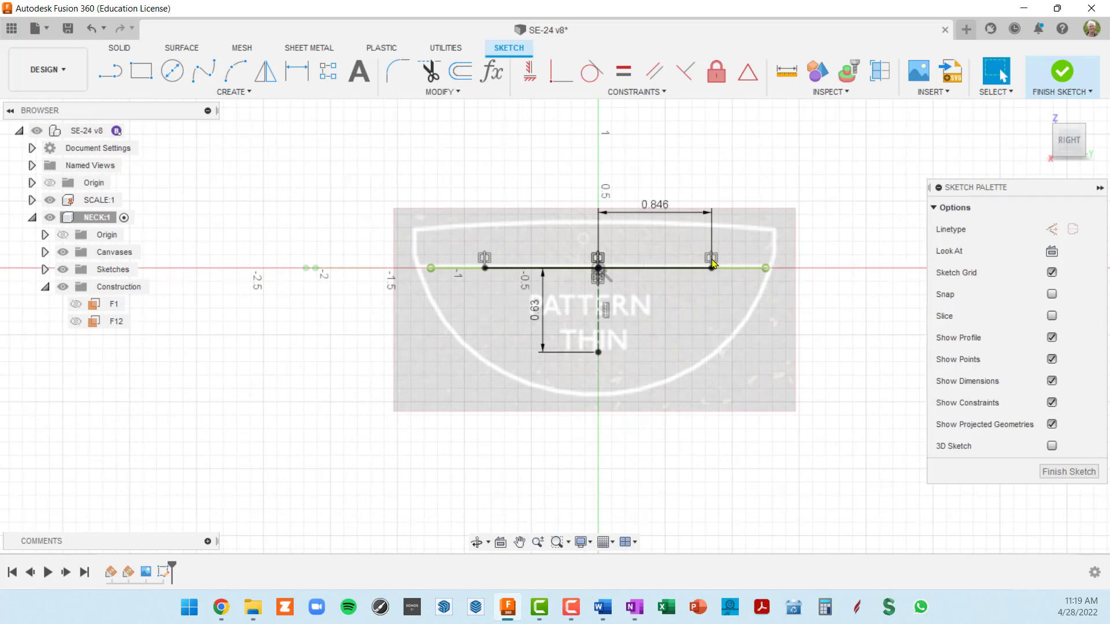
{"action": "scroll", "coordinate": [712, 263], "scroll_direction": "up", "scroll_amount": 1}
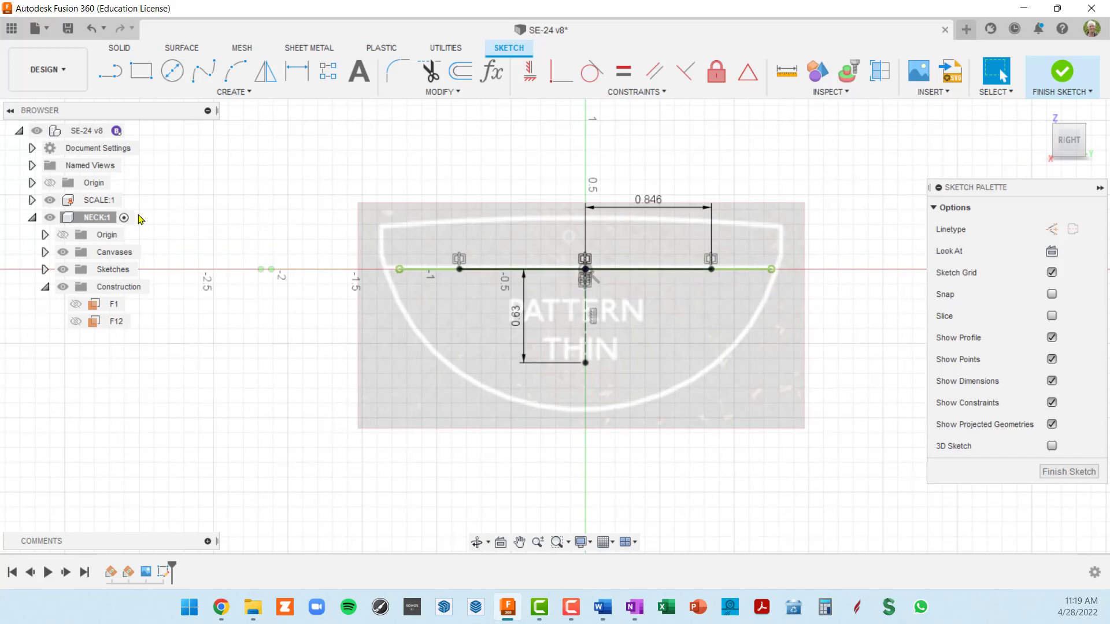
{"action": "left_click", "coordinate": [1075, 475]}
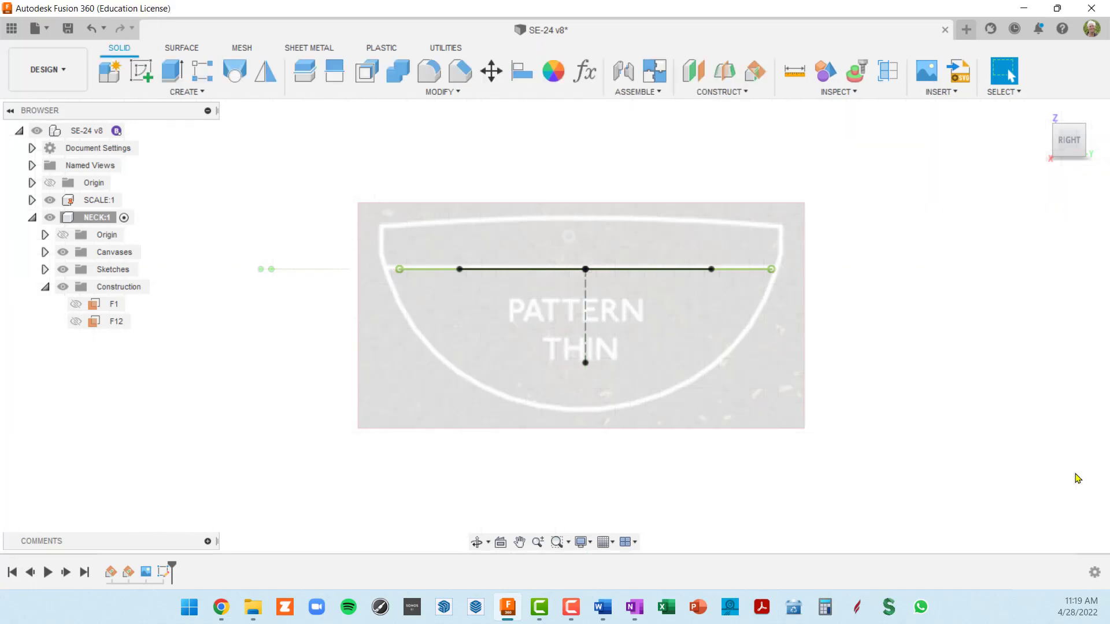
Rename the PatternThin canvas in the NECK component to F1.
{"action": "left_click", "coordinate": [45, 252]}
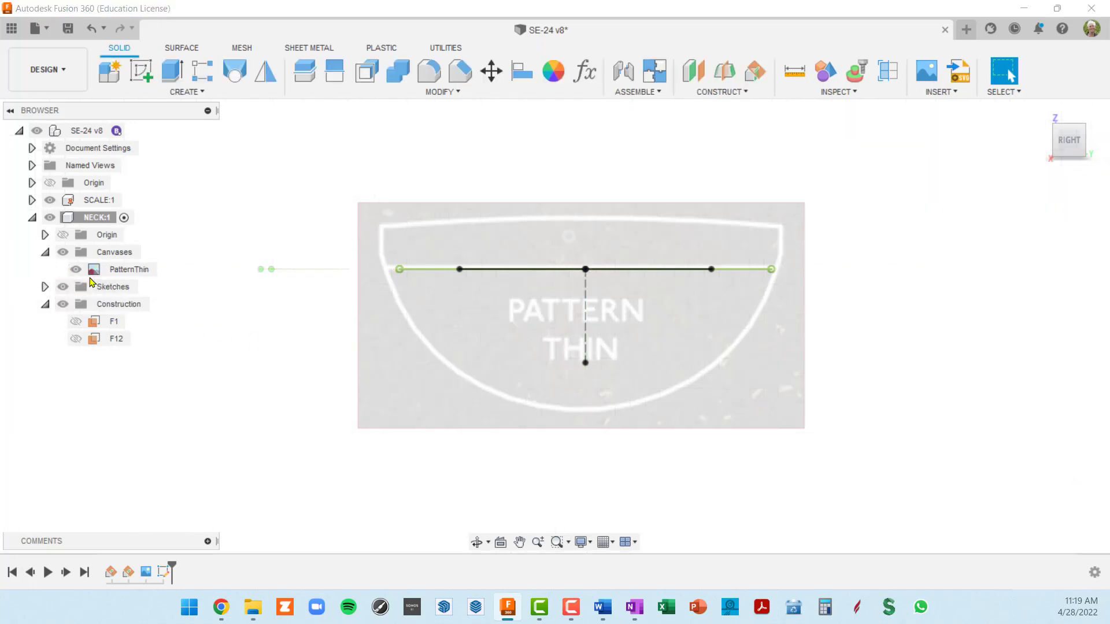
{"action": "left_click", "coordinate": [133, 269]}
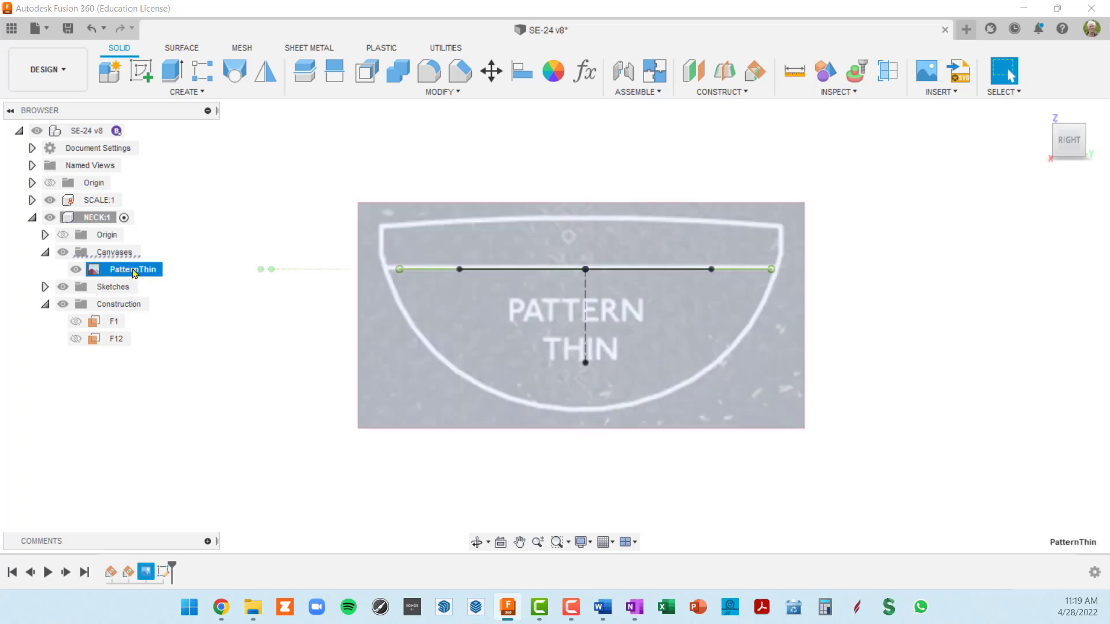
{"action": "left_click", "coordinate": [133, 269]}
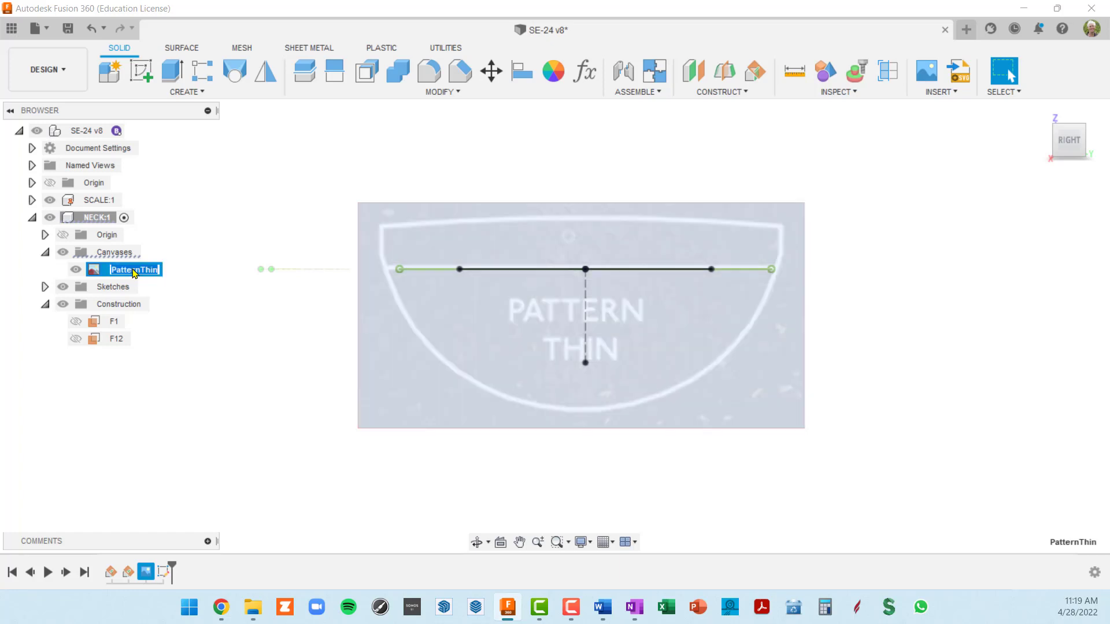
{"action": "type", "text": "F1"}
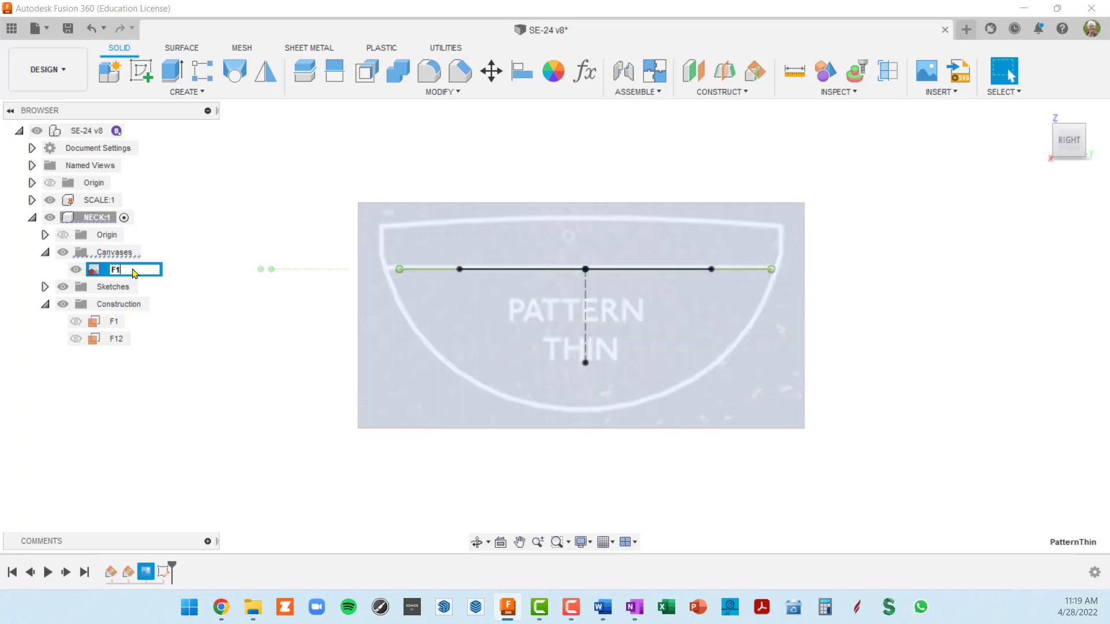
{"action": "key", "text": "Return"}
Scale the F1 canvas down uniformly and shift it 0.019 in in X and 0.102 in in Y, fitting its profile to the width and depth lines.
{"action": "right_click", "coordinate": [115, 272]}
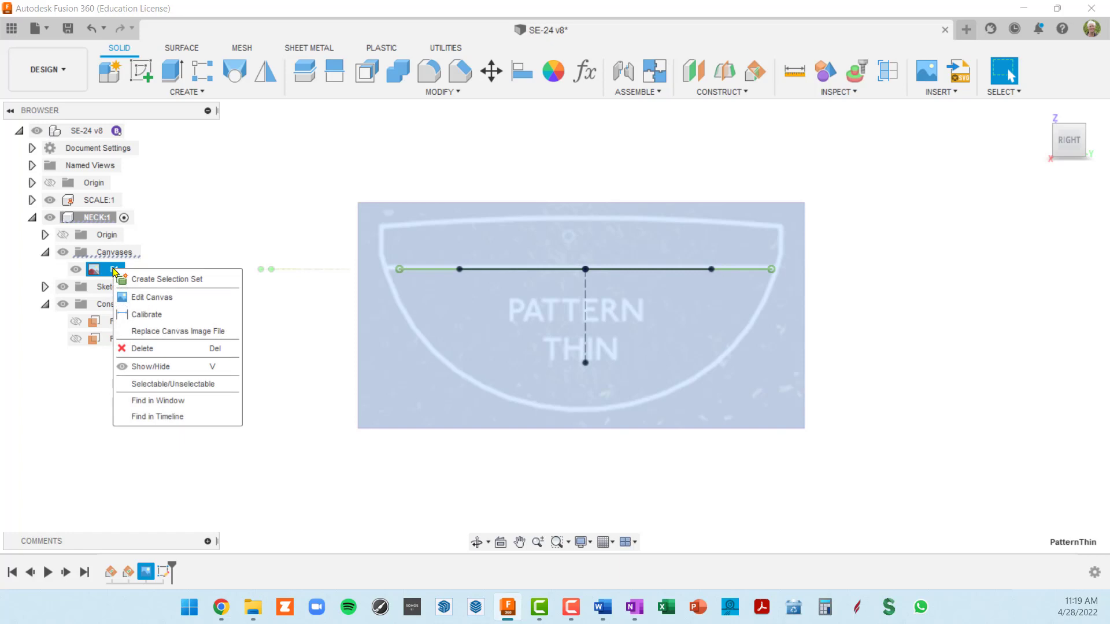
{"action": "left_click", "coordinate": [149, 297]}
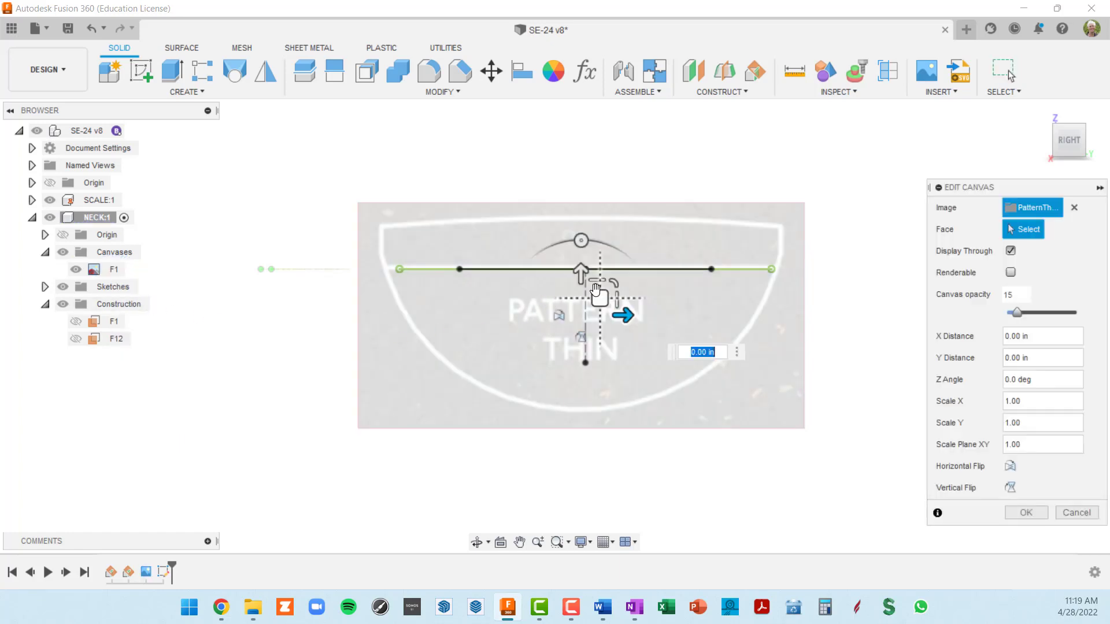
{"action": "scroll", "coordinate": [615, 286], "scroll_direction": "up", "scroll_amount": 2}
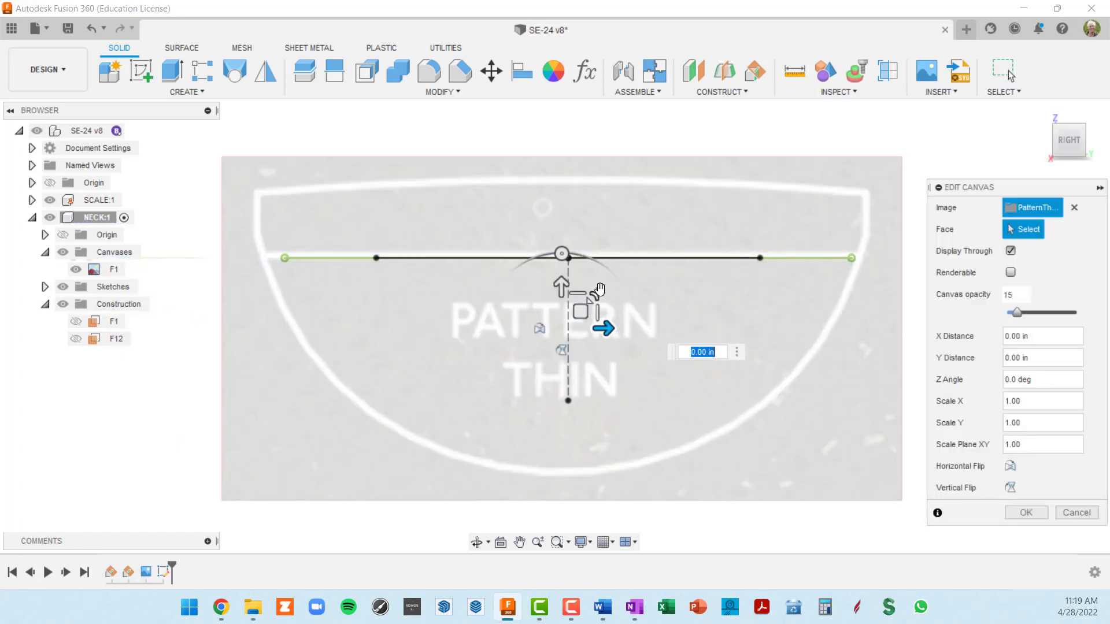
{"action": "mouse_move", "coordinate": [600, 291]}
{"action": "left_mouse_down"}
{"action": "mouse_move", "coordinate": [579, 292]}
{"action": "mouse_move", "coordinate": [579, 313]}
{"action": "mouse_move", "coordinate": [584, 292]}
{"action": "left_mouse_up"}
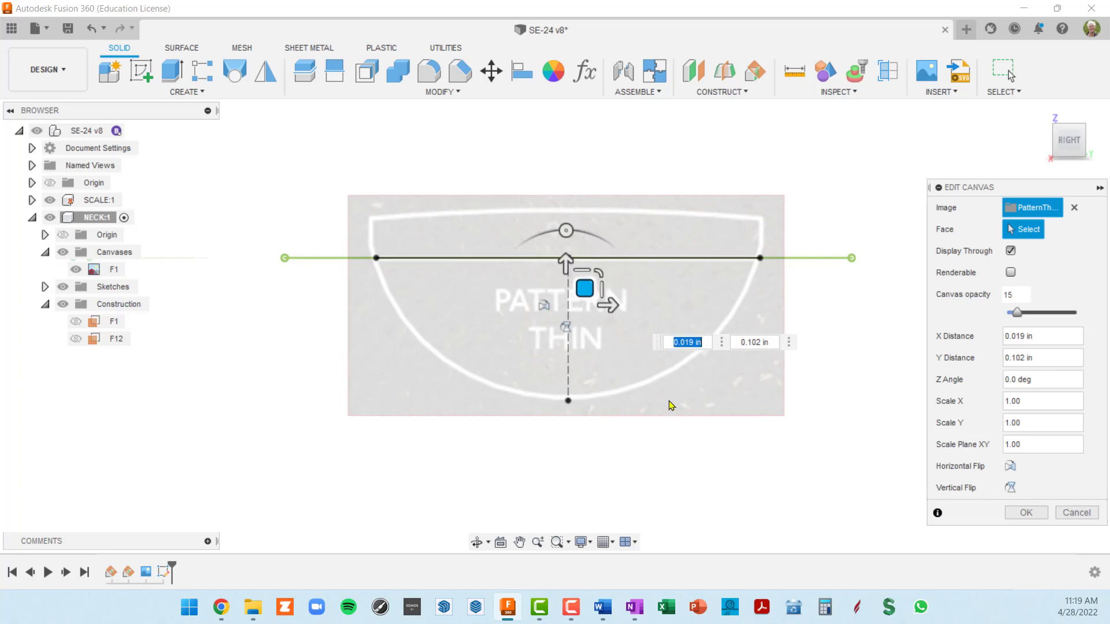
{"action": "left_click", "coordinate": [1022, 514]}
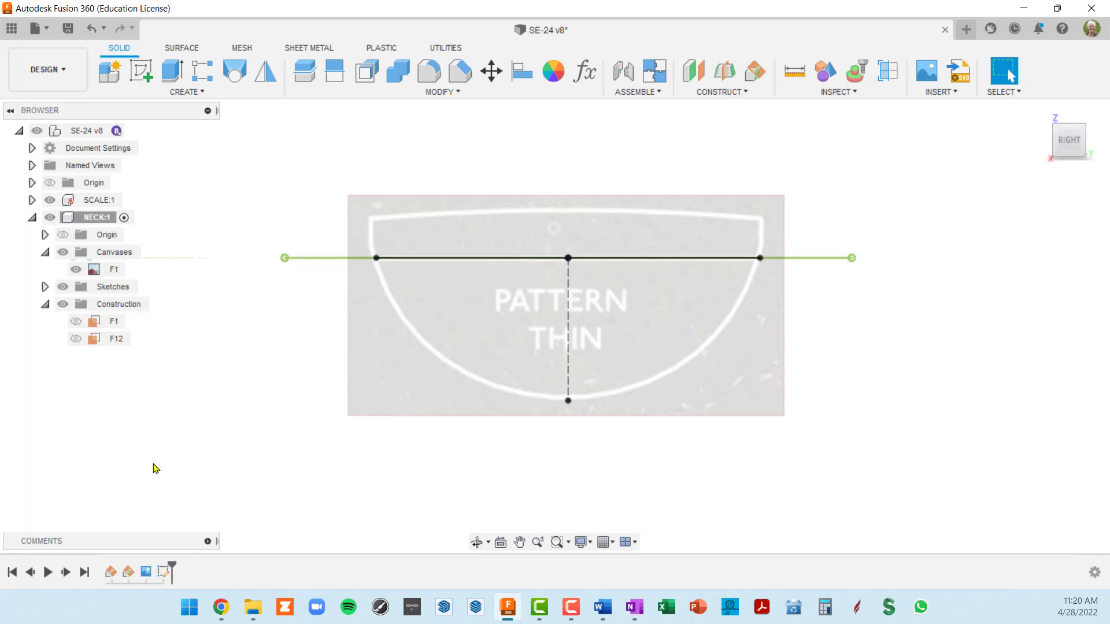
Reopen the NECK component's sketch containing the width and depth reference lines for editing.
{"action": "left_click", "coordinate": [45, 287]}
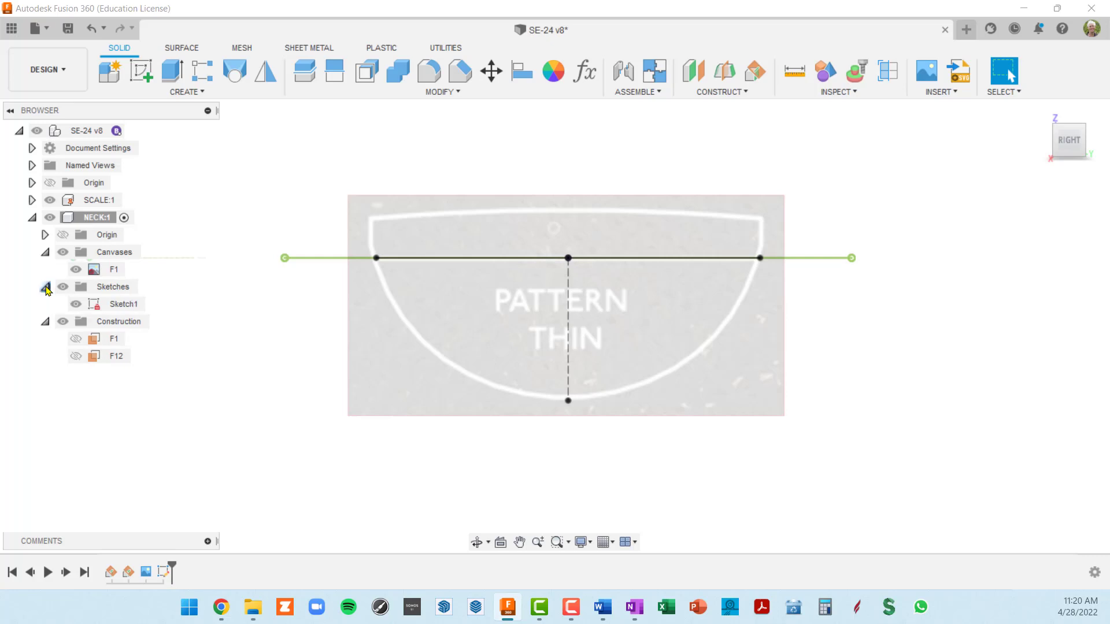
{"action": "left_click", "coordinate": [123, 304]}
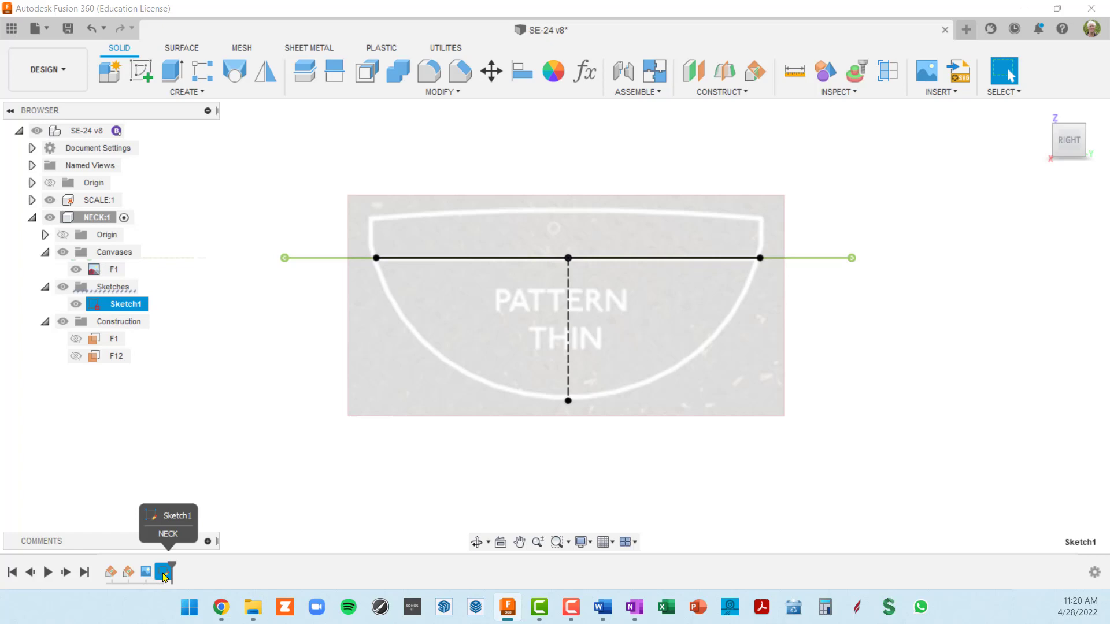
{"action": "right_click", "coordinate": [570, 287]}
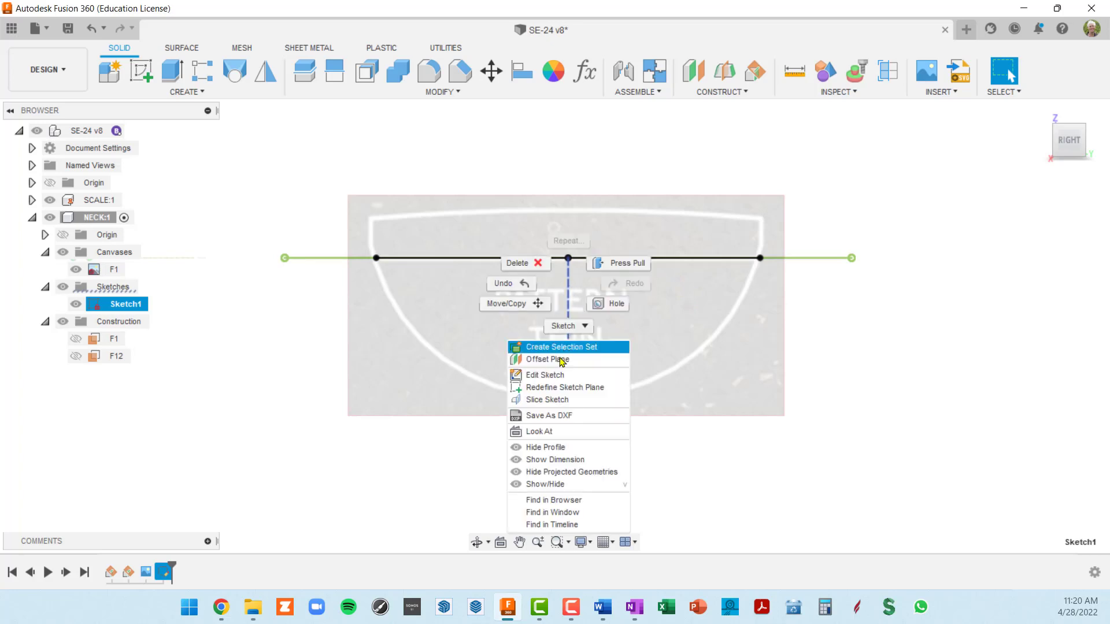
{"action": "left_click", "coordinate": [562, 377]}
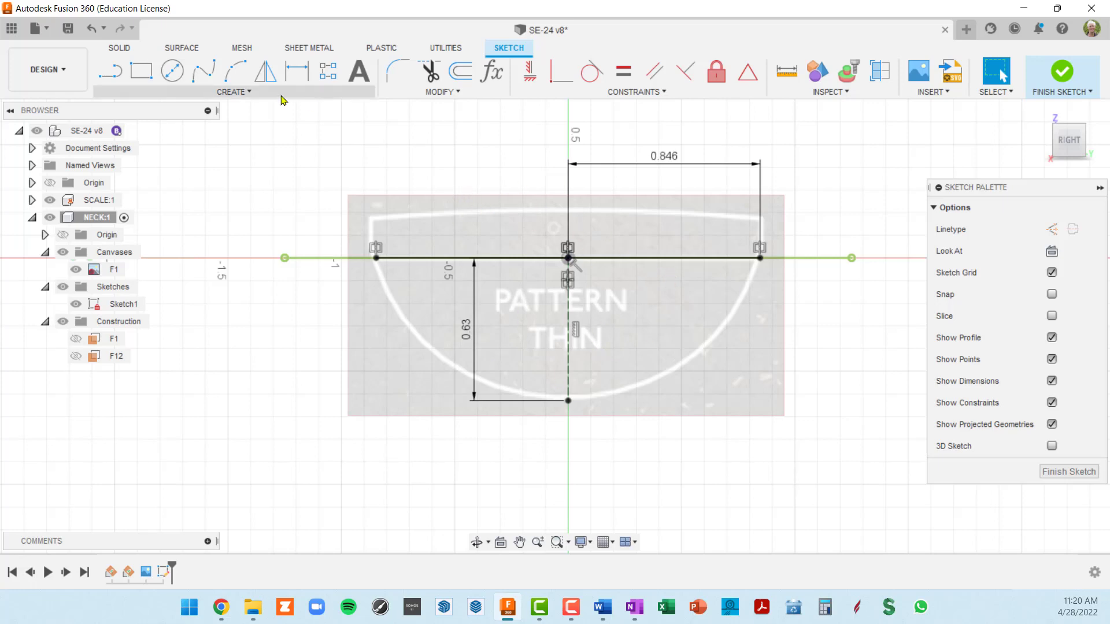
Draw a two-point fit point spline from the lower end of the depth line to the right end of the width line.
{"action": "left_click", "coordinate": [203, 73]}
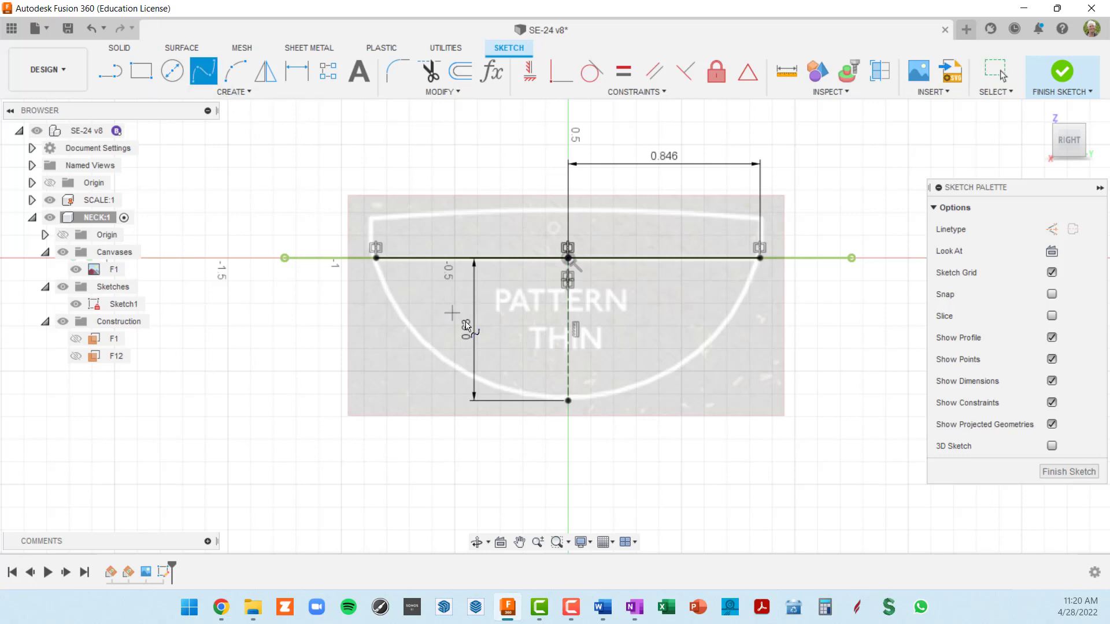
{"action": "left_click", "coordinate": [569, 401]}
{"action": "left_click", "coordinate": [762, 260]}
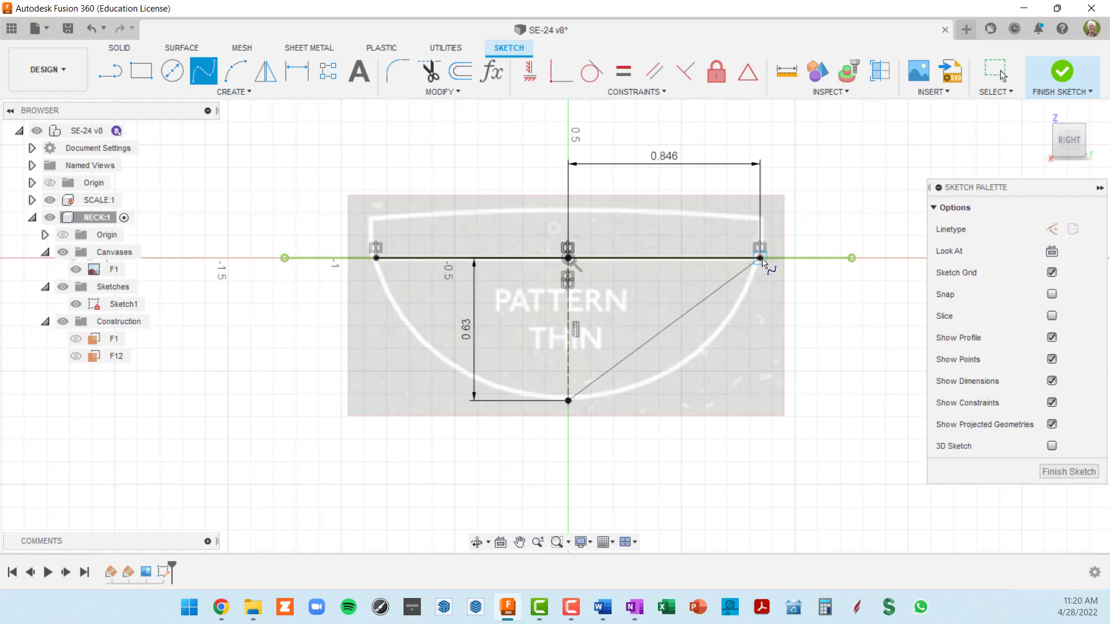
{"action": "left_click", "coordinate": [782, 287]}
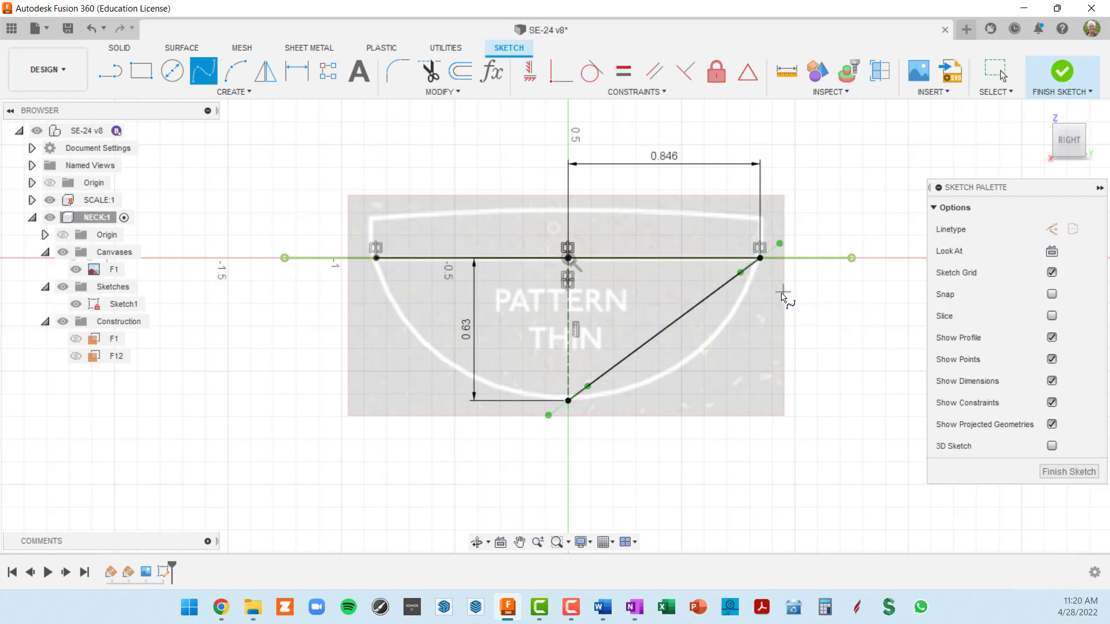
{"action": "scroll", "coordinate": [714, 404], "scroll_direction": "up", "scroll_amount": 3}
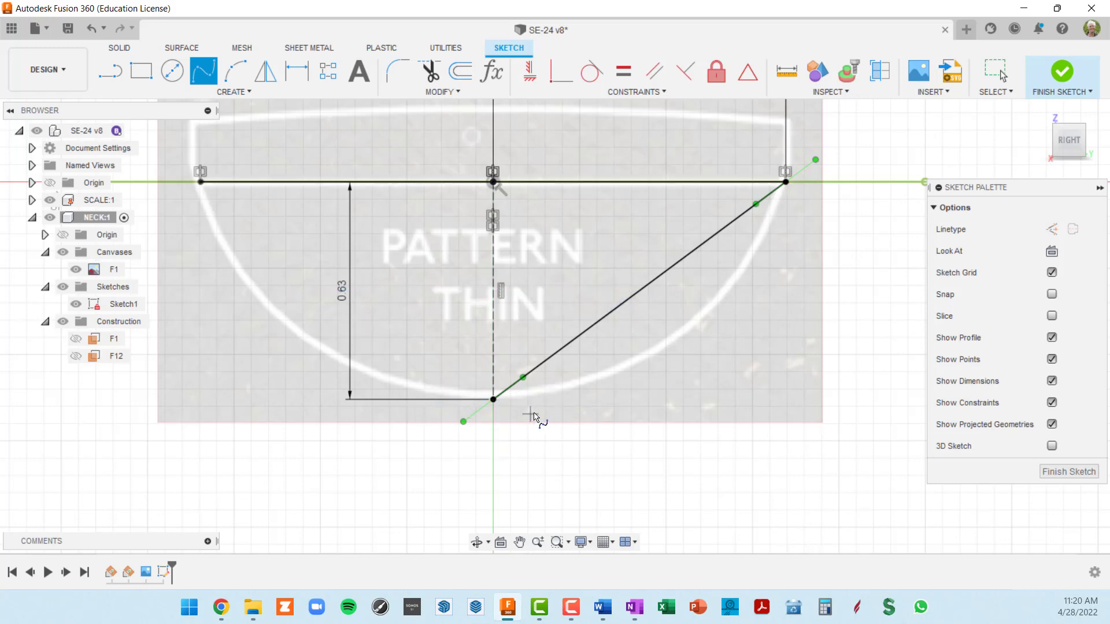
{"action": "scroll", "coordinate": [534, 420], "scroll_direction": "down", "scroll_amount": 2}
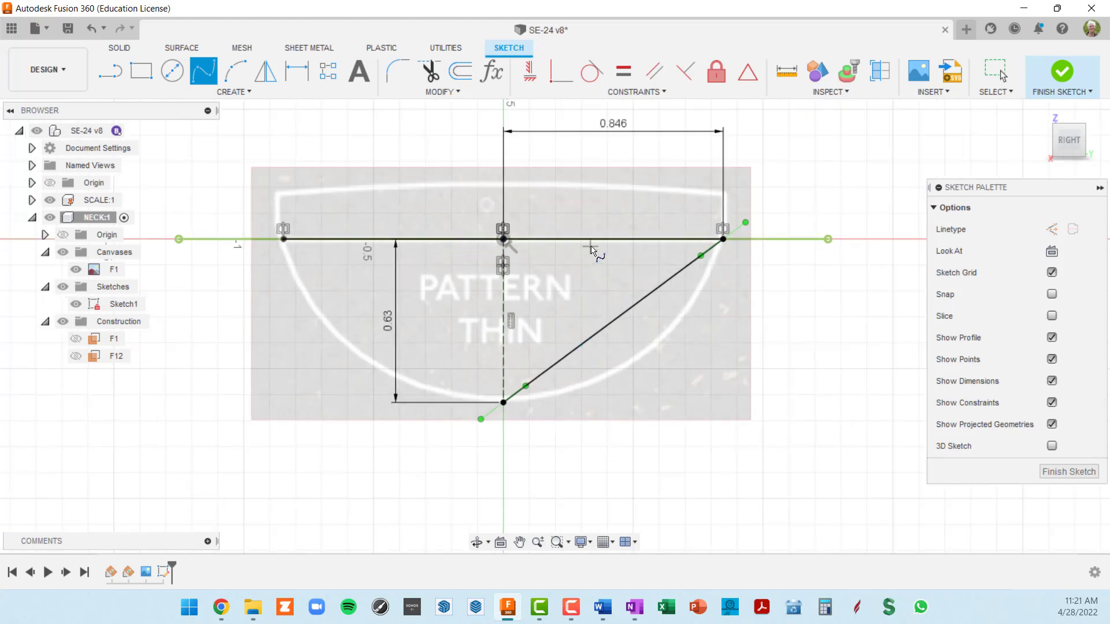
{"action": "scroll", "coordinate": [507, 440], "scroll_direction": "up", "scroll_amount": 3}
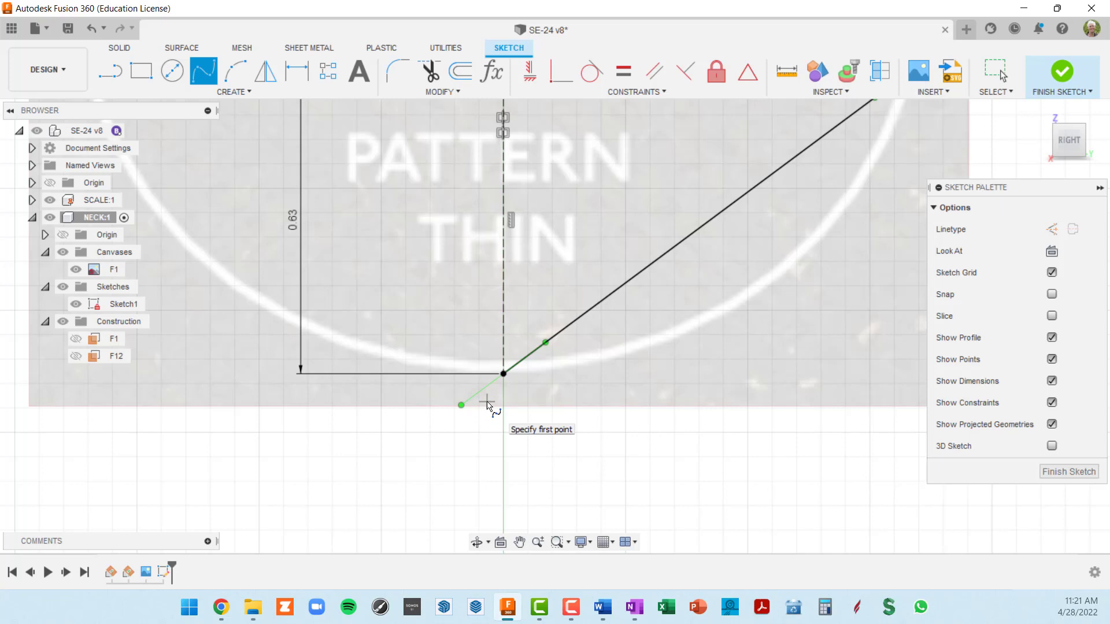
{"action": "key", "text": "Escape"}
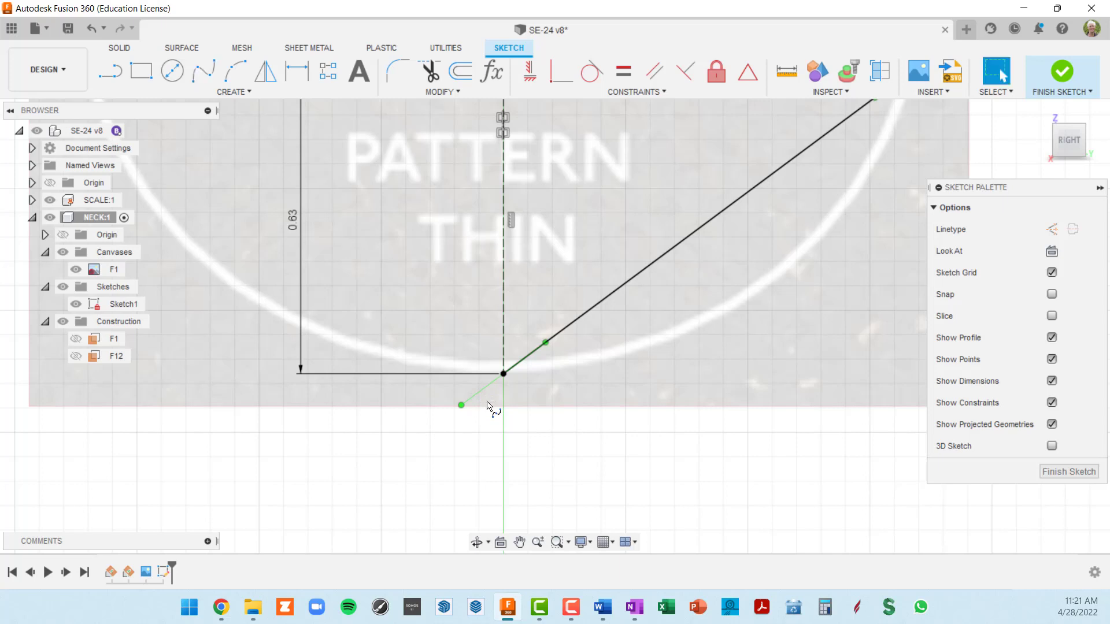
Constrain the spline's tangent handle at the lower end of the depth line to horizontal.
{"action": "left_click", "coordinate": [485, 392]}
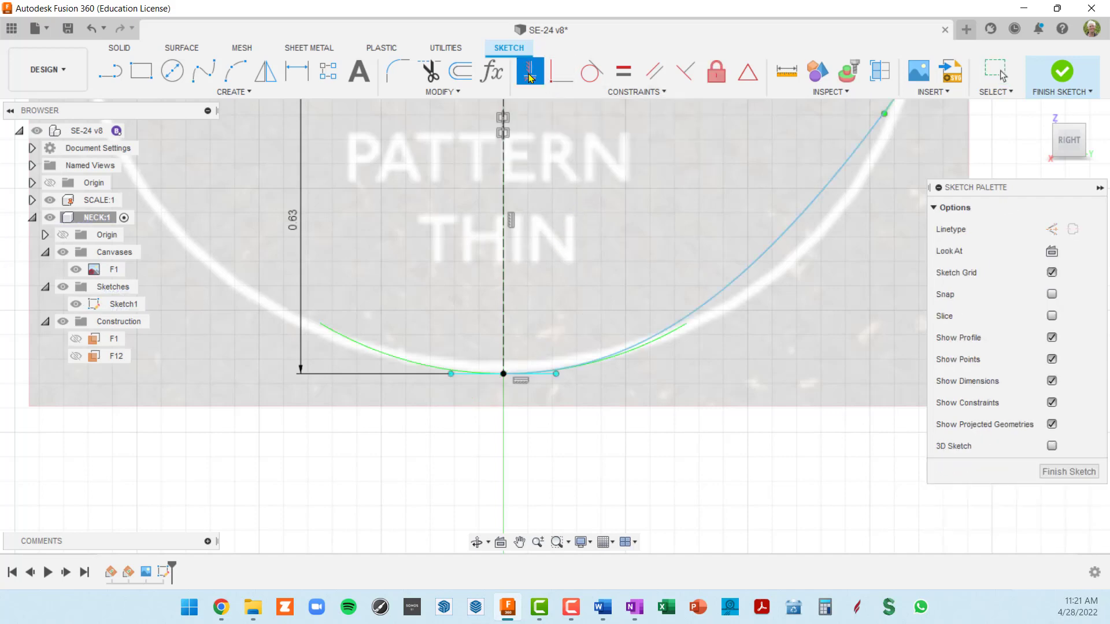
{"action": "scroll", "coordinate": [519, 385], "scroll_direction": "up", "scroll_amount": 3}
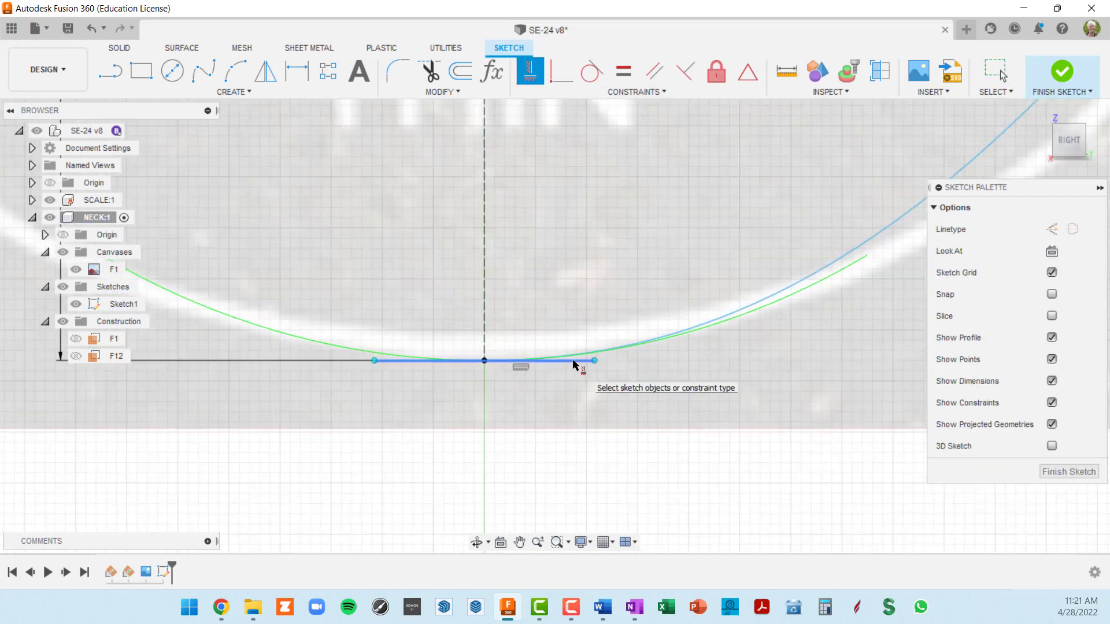
{"action": "scroll", "coordinate": [573, 364], "scroll_direction": "down", "scroll_amount": 5}
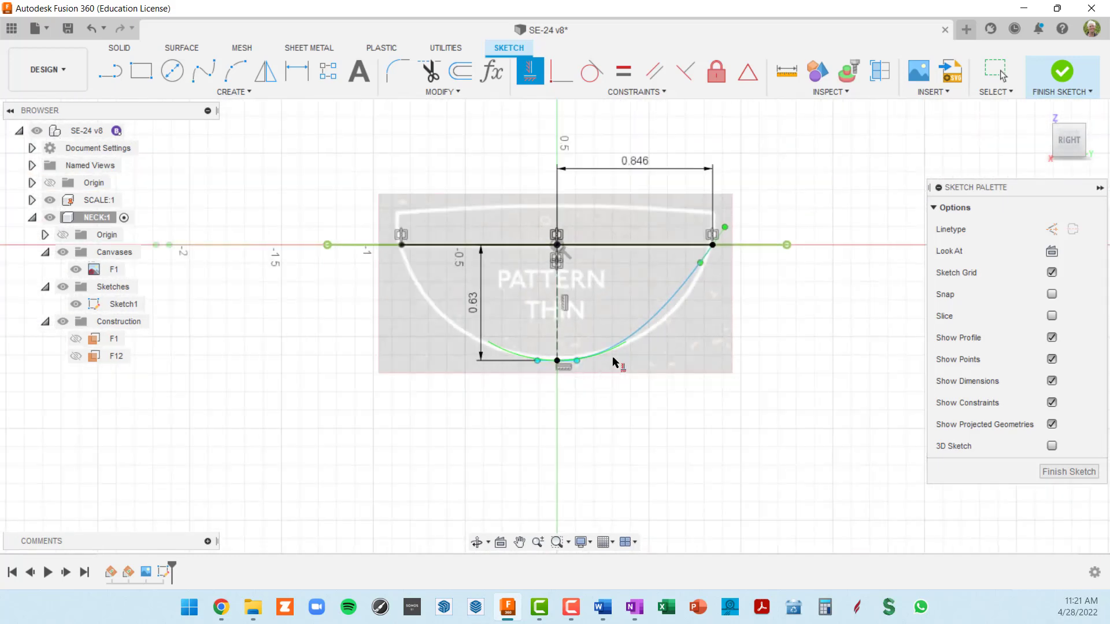
{"action": "scroll", "coordinate": [572, 377], "scroll_direction": "up", "scroll_amount": 2}
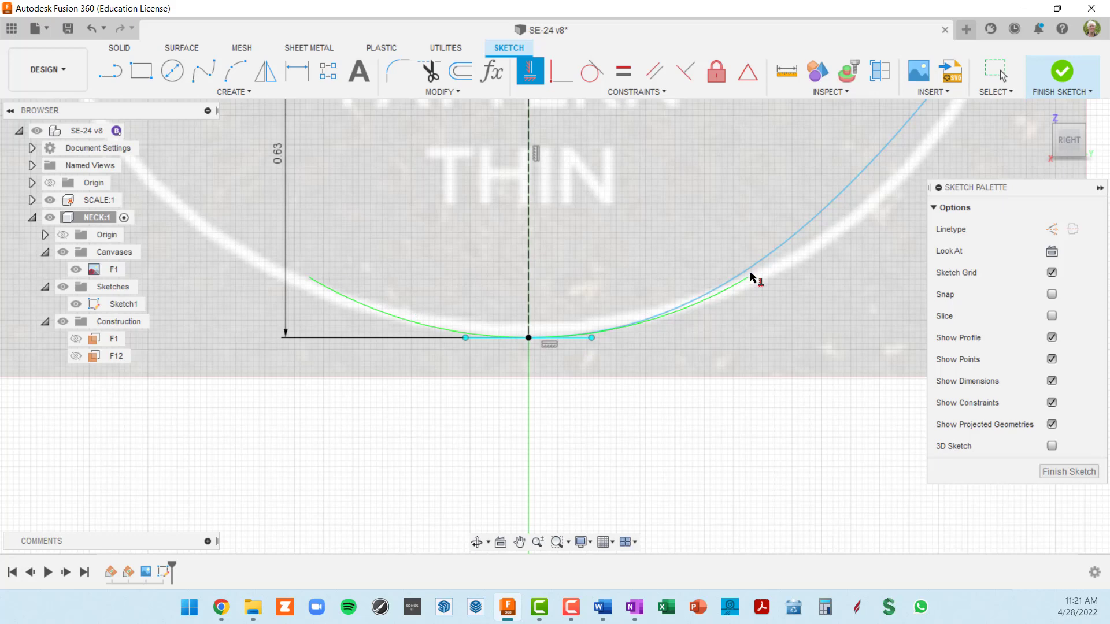
{"action": "scroll", "coordinate": [756, 283], "scroll_direction": "down", "scroll_amount": 1}
{"action": "scroll", "coordinate": [756, 282], "scroll_direction": "down", "scroll_amount": 3}
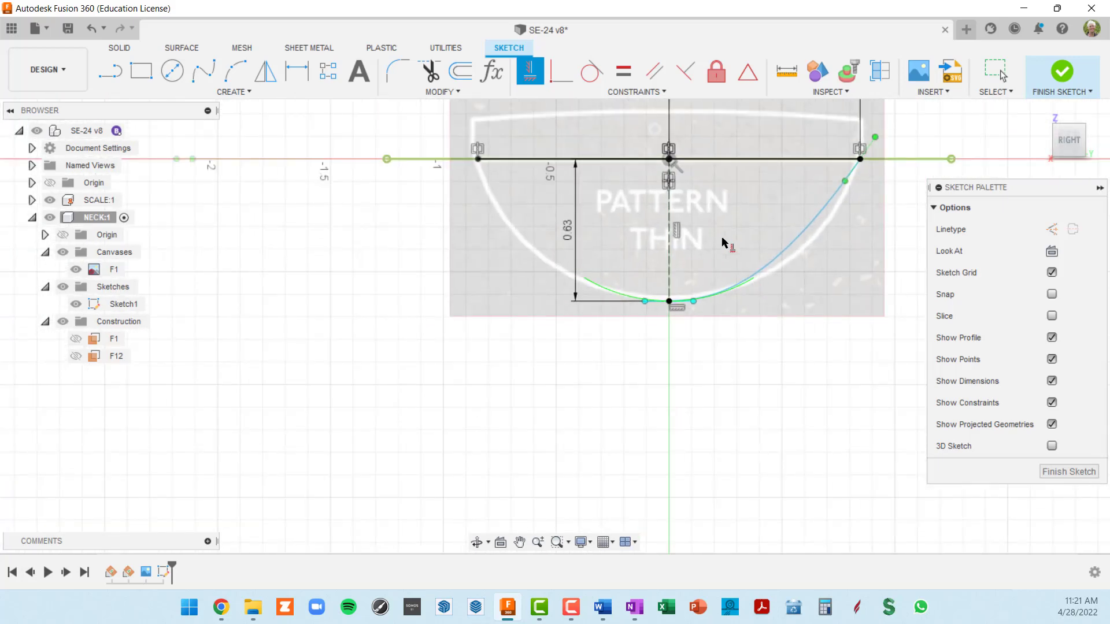
{"action": "mouse_move", "coordinate": [726, 241]}
{"action": "middle_mouse_down"}
{"action": "mouse_move", "coordinate": [686, 230]}
{"action": "mouse_move", "coordinate": [644, 272]}
{"action": "middle_mouse_up"}
{"action": "scroll", "coordinate": [782, 235], "scroll_direction": "up", "scroll_amount": 2}
{"action": "key", "text": "h"}
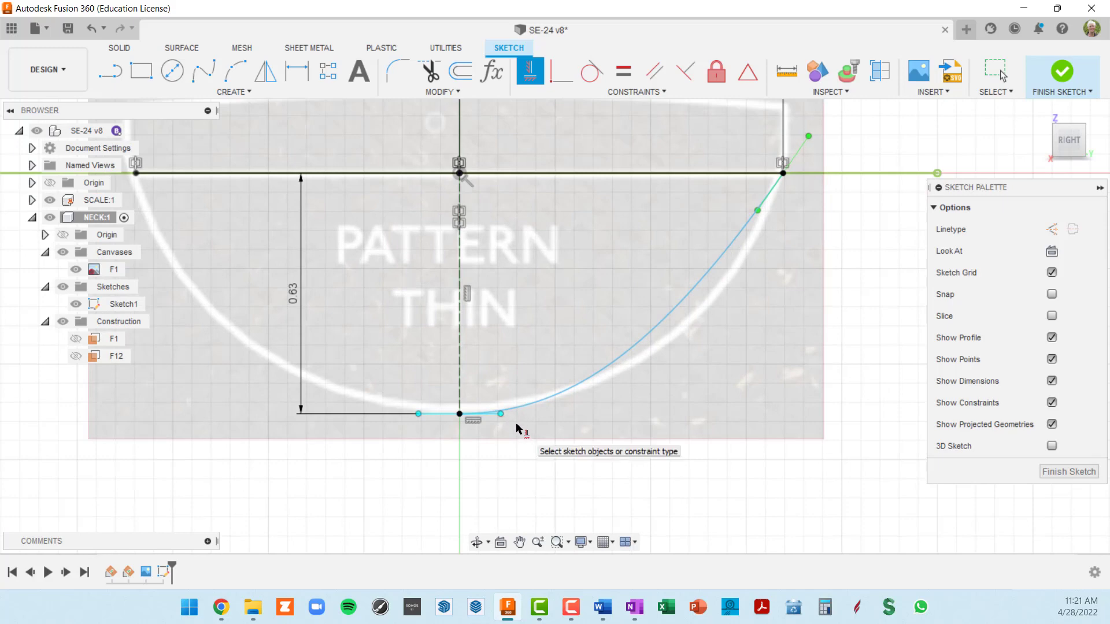
{"action": "key", "text": "Escape"}
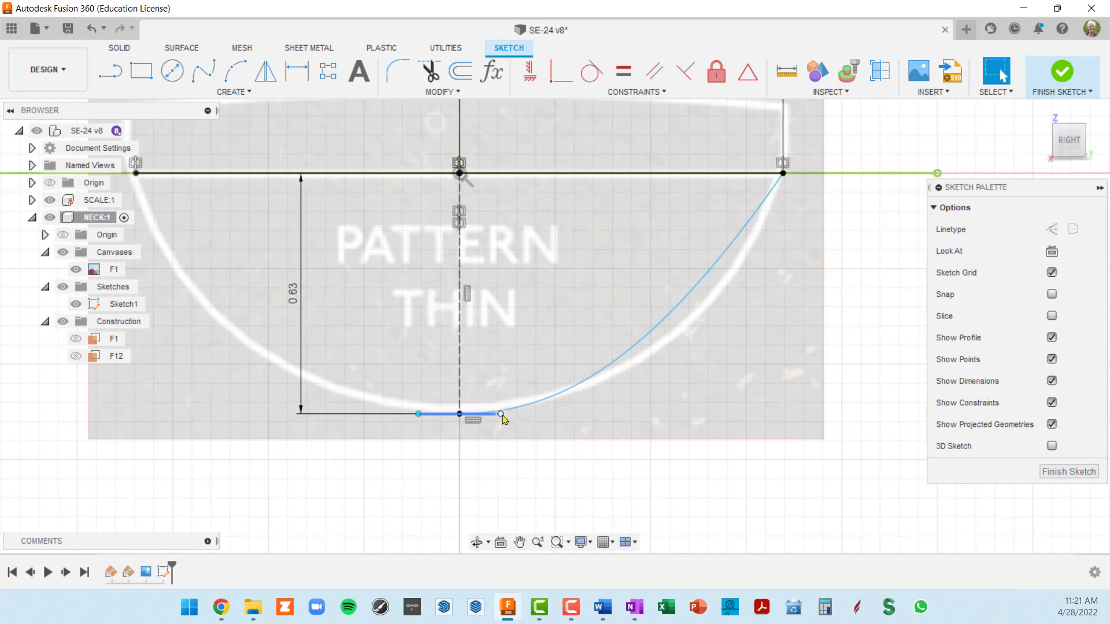
Adjust the spline's tangent handles to follow the canvas outline, placing them at about Y 0.80, Z -0.122 in and Y 0.097, Z -0.63 in.
{"action": "mouse_move", "coordinate": [502, 415]}
{"action": "left_mouse_down"}
{"action": "mouse_move", "coordinate": [528, 415]}
{"action": "mouse_move", "coordinate": [507, 414]}
{"action": "left_mouse_up"}
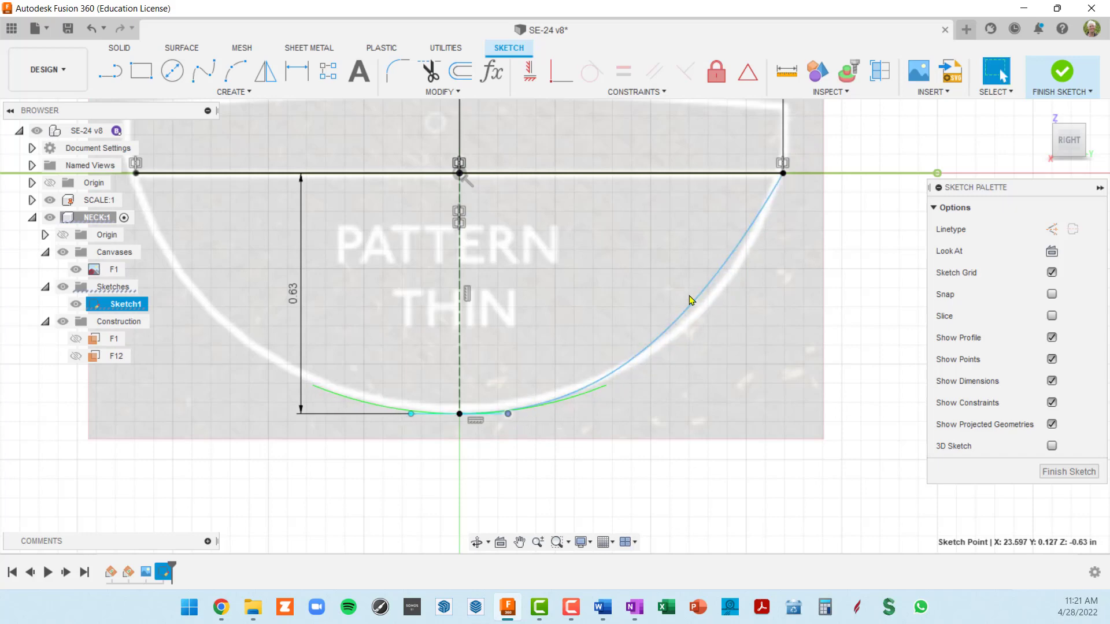
{"action": "left_click", "coordinate": [772, 202]}
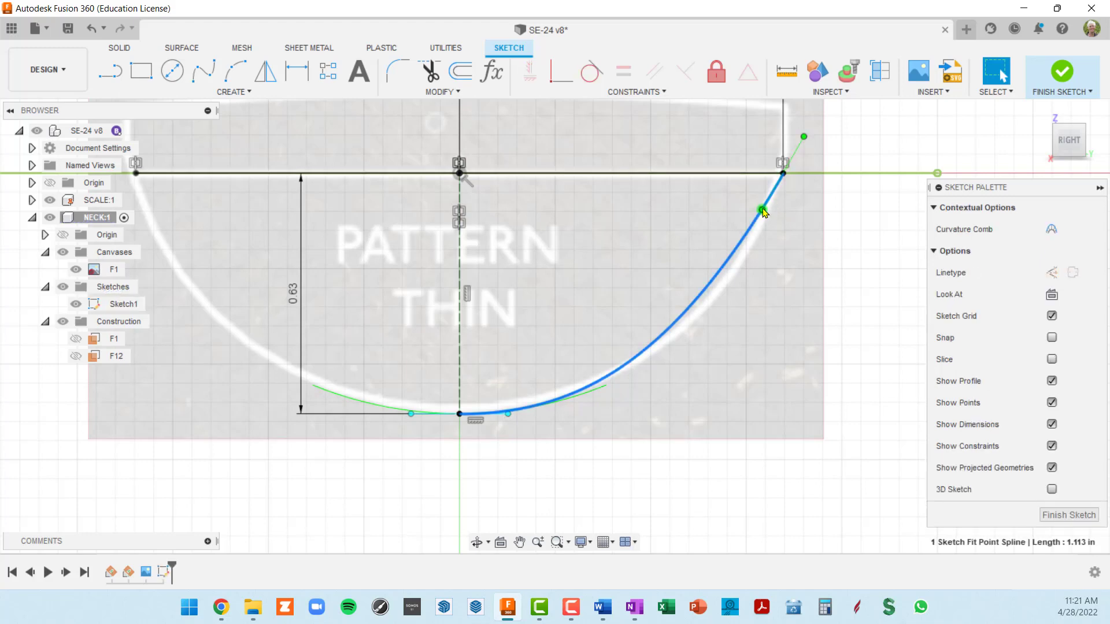
{"action": "left_click", "coordinate": [764, 210]}
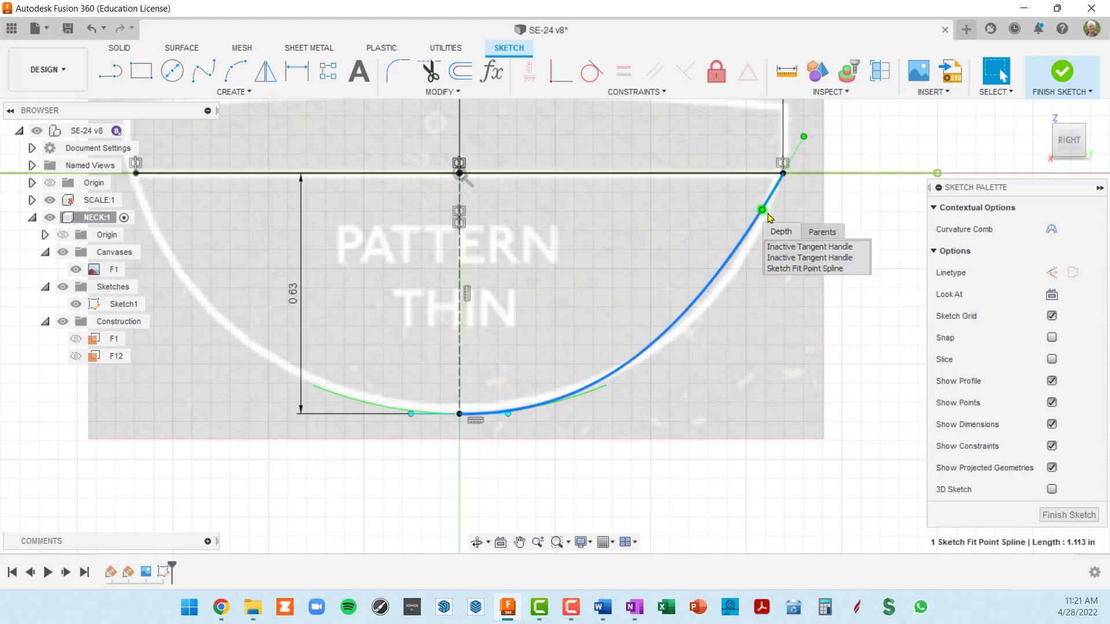
{"action": "key", "text": "Escape"}
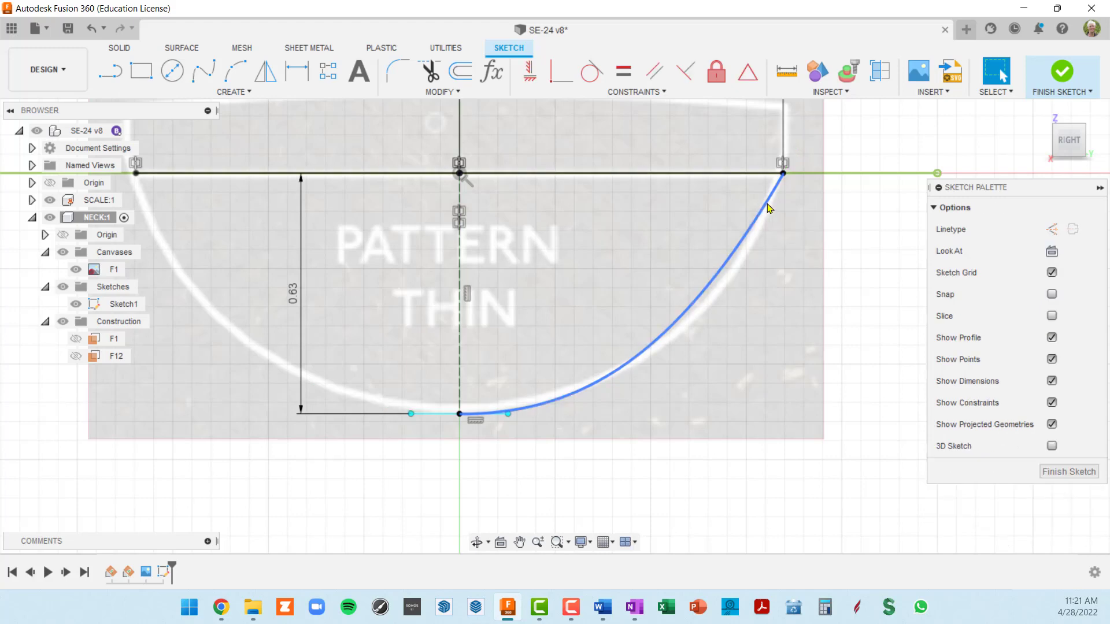
{"action": "left_click", "coordinate": [764, 210]}
{"action": "mouse_move", "coordinate": [763, 214]}
{"action": "left_mouse_down"}
{"action": "mouse_move", "coordinate": [775, 212]}
{"action": "mouse_move", "coordinate": [766, 220]}
{"action": "left_mouse_up"}
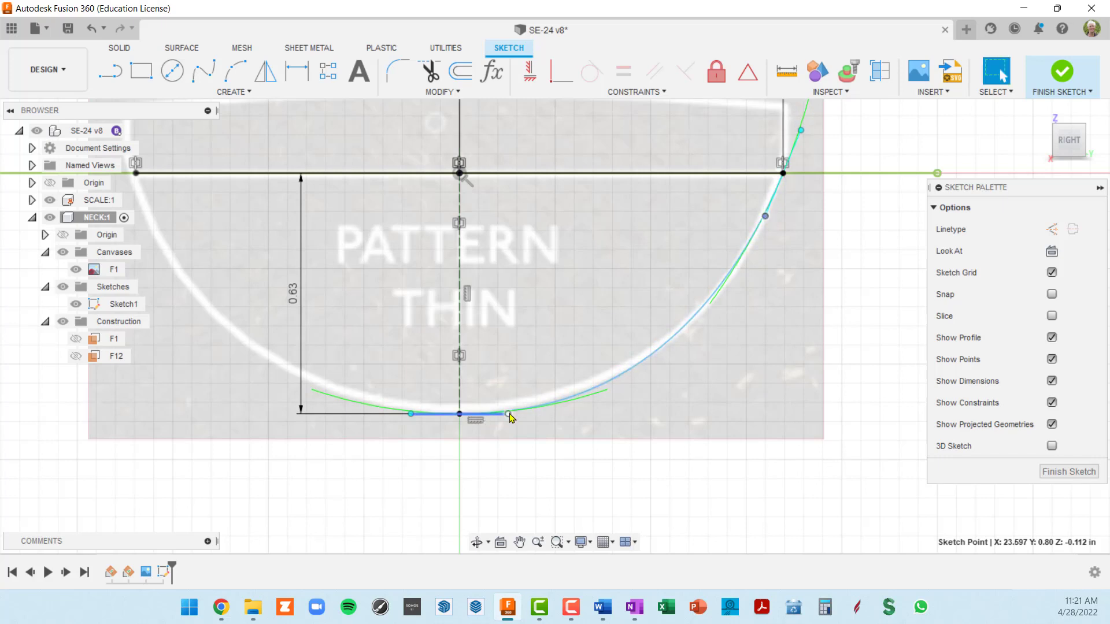
{"action": "left_click_drag", "start_coordinate": [508, 414], "coordinate": [500, 414]}
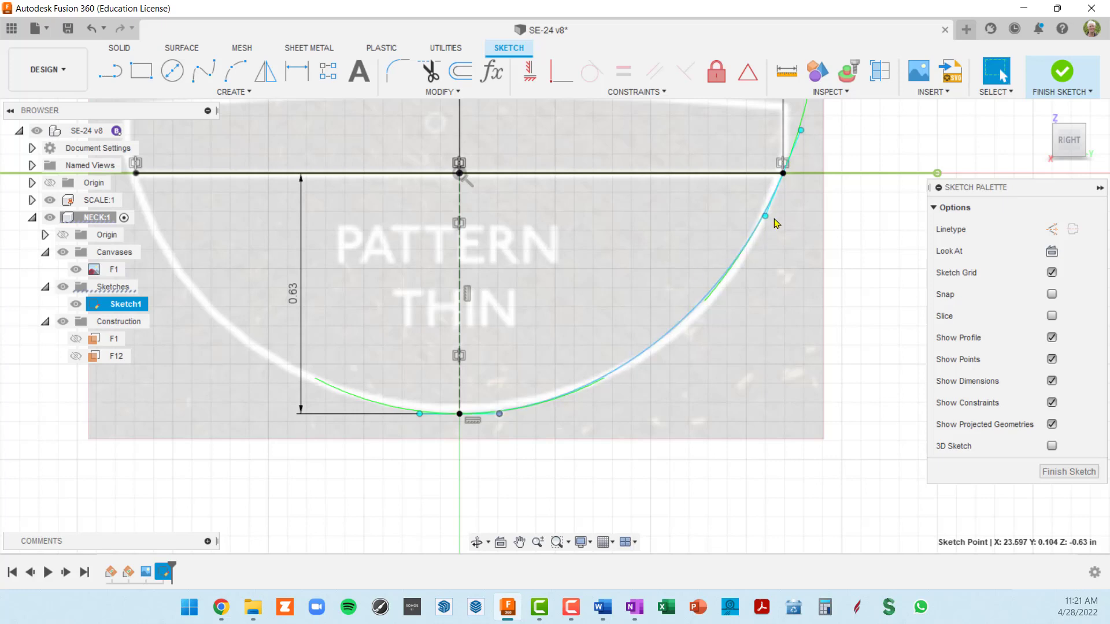
{"action": "left_click_drag", "start_coordinate": [765, 219], "coordinate": [765, 220]}
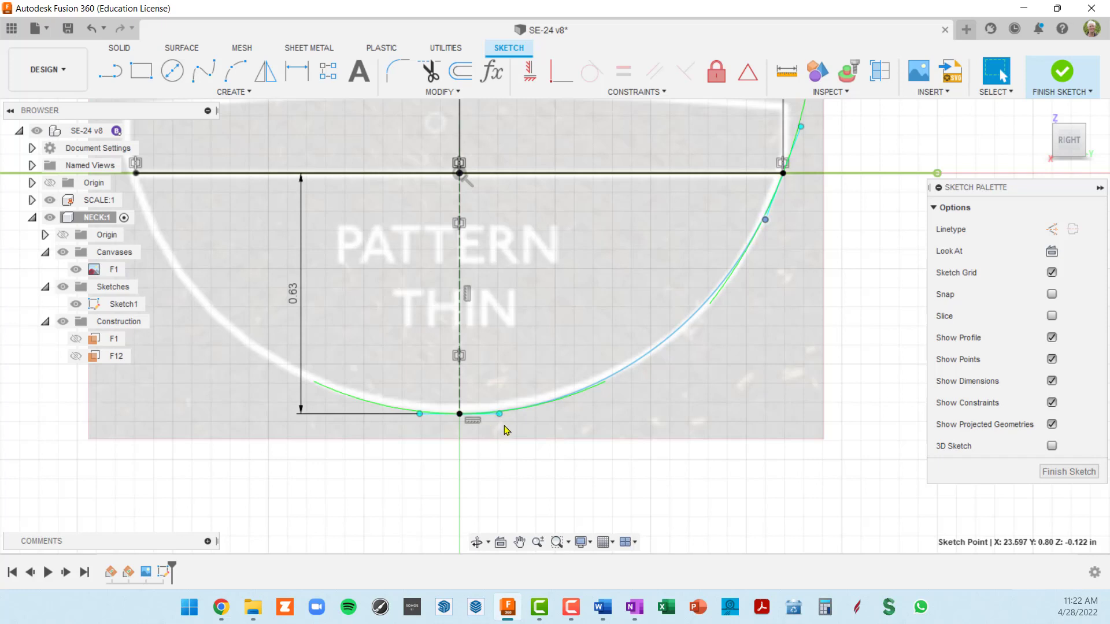
{"action": "left_click_drag", "start_coordinate": [500, 417], "coordinate": [499, 419]}
Mirror the fitted spline about the vertical construction line to close the neck profile.
{"action": "scroll", "coordinate": [690, 384], "scroll_direction": "down", "scroll_amount": 3}
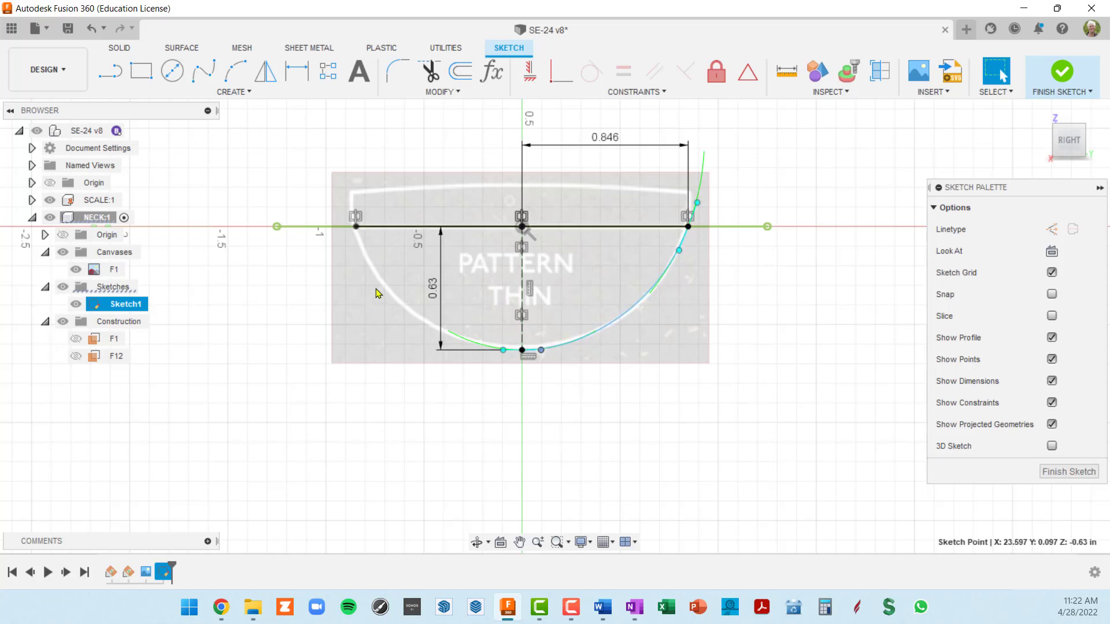
{"action": "left_click", "coordinate": [638, 310]}
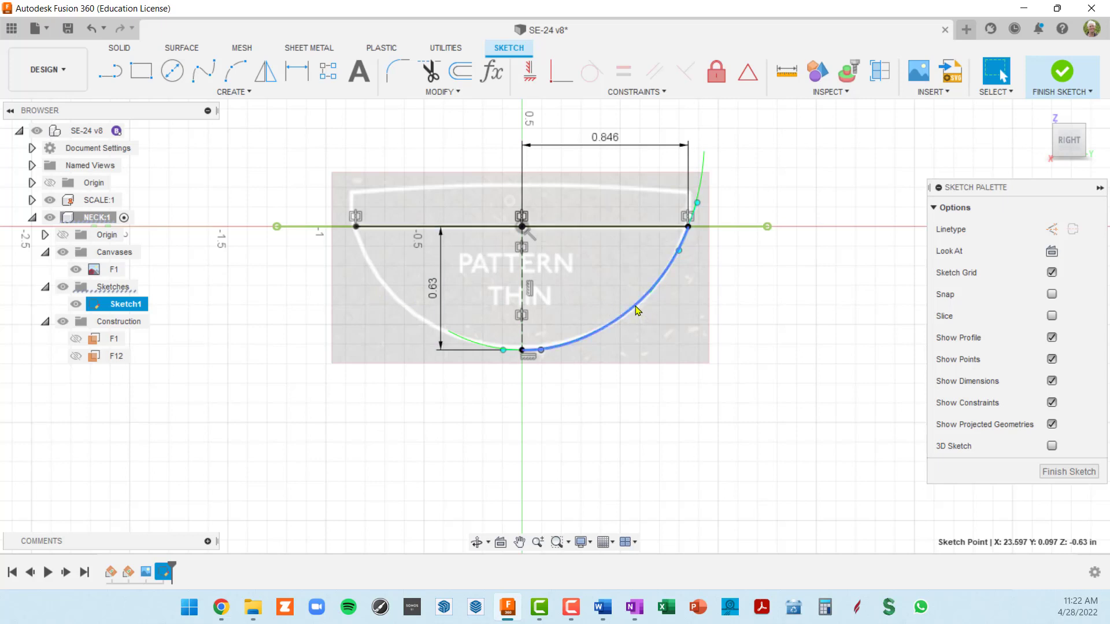
{"action": "left_click", "coordinate": [264, 74]}
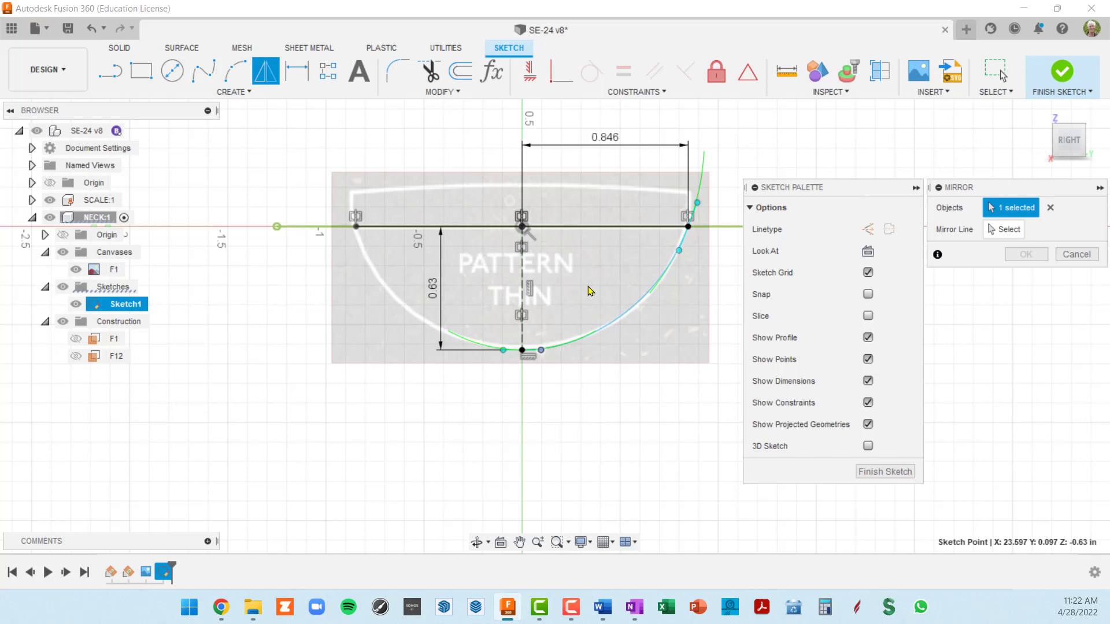
{"action": "left_click", "coordinate": [629, 314]}
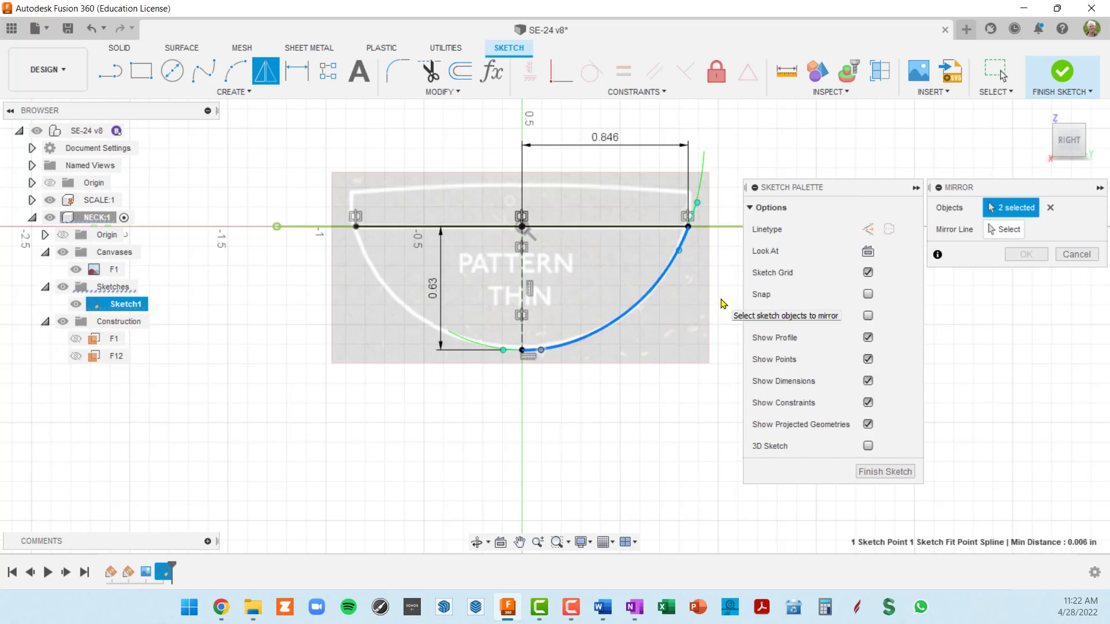
{"action": "middle_click_drag", "start_coordinate": [759, 152], "coordinate": [703, 178]}
{"action": "left_click", "coordinate": [1050, 207]}
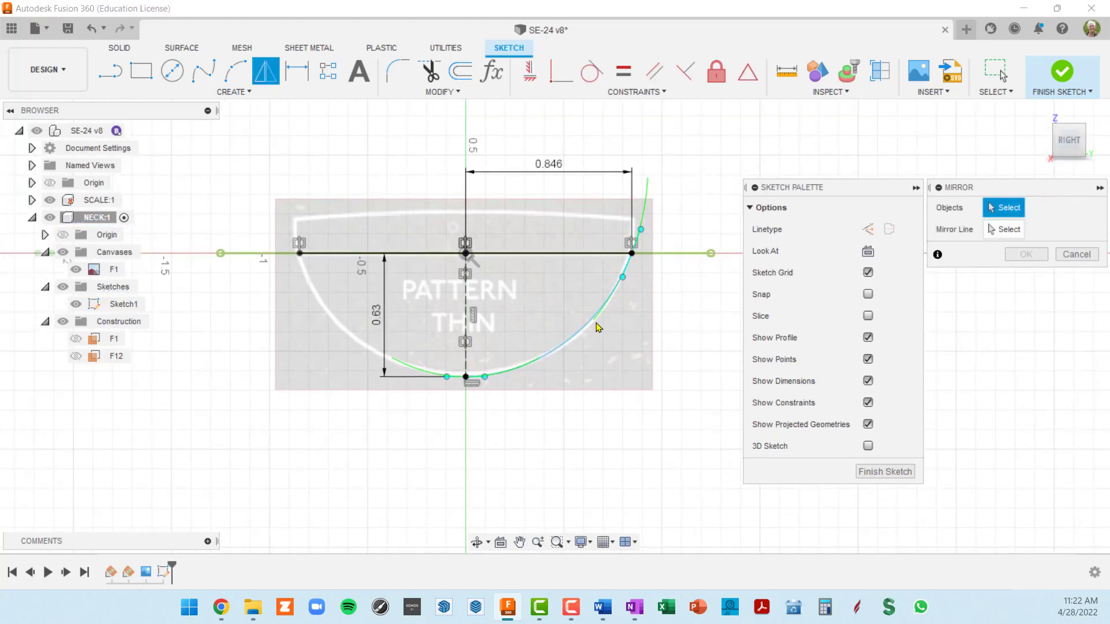
{"action": "left_click", "coordinate": [577, 335]}
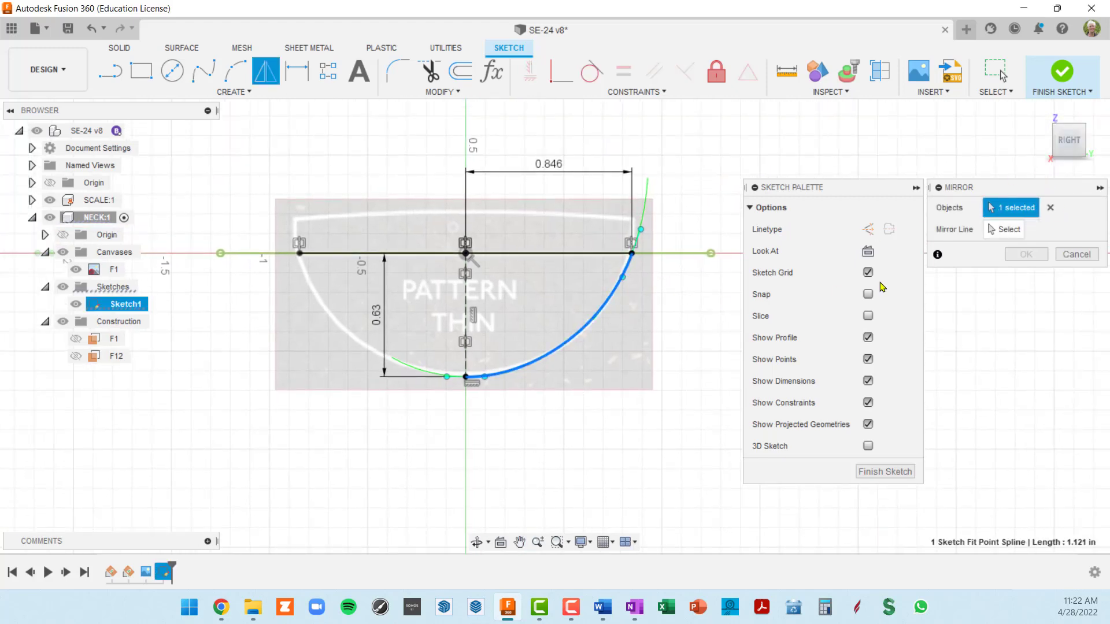
{"action": "left_click", "coordinate": [1007, 230]}
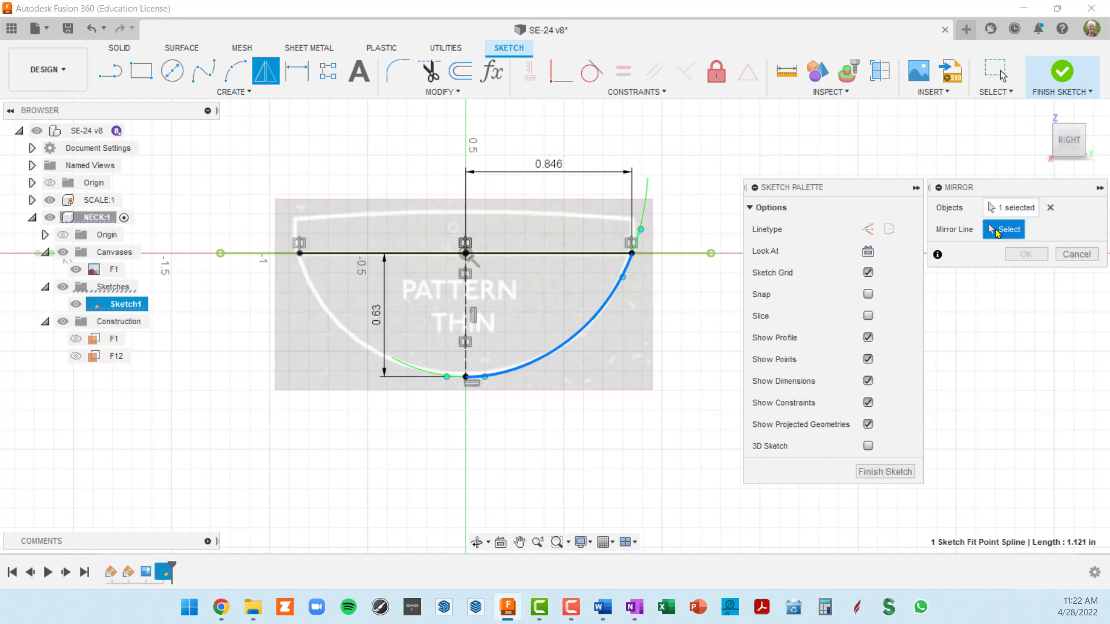
{"action": "left_click", "coordinate": [465, 288]}
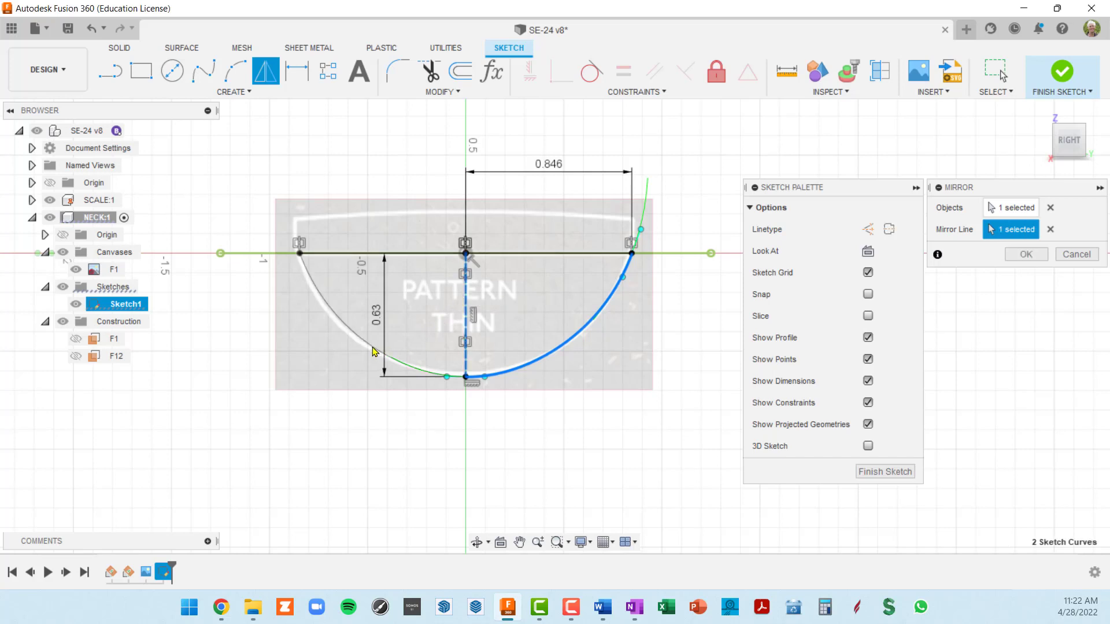
{"action": "left_click", "coordinate": [1027, 255]}
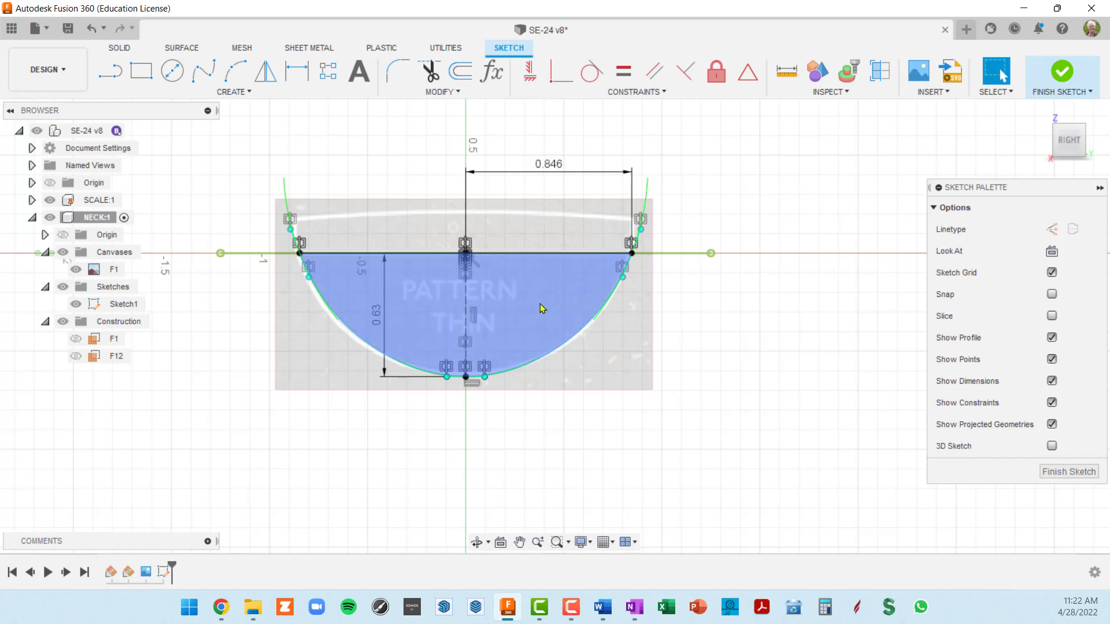
{"action": "scroll", "coordinate": [538, 308], "scroll_direction": "up", "scroll_amount": 3}
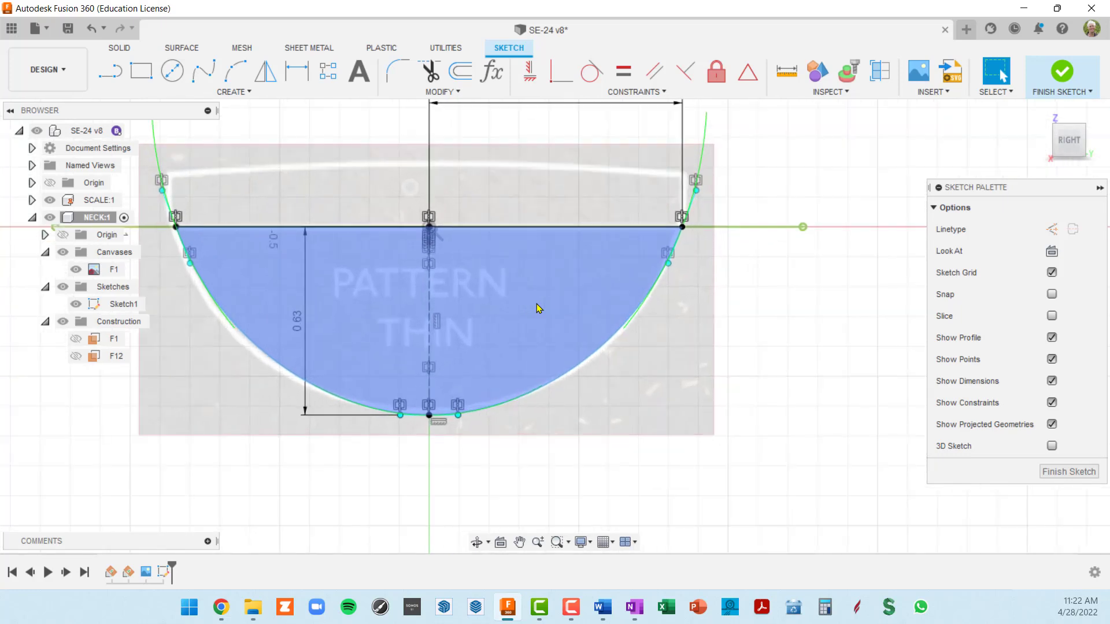
Finish the neck profile sketch and hide the F1 canvas.
{"action": "scroll", "coordinate": [532, 299], "scroll_direction": "down", "scroll_amount": 2}
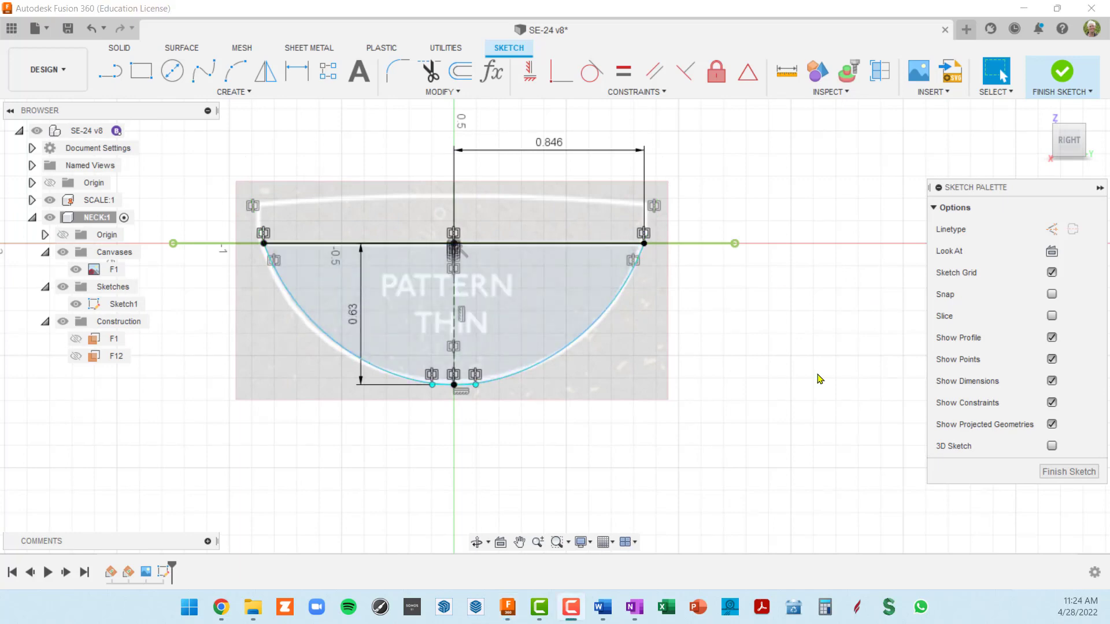
{"action": "left_click", "coordinate": [1066, 475]}
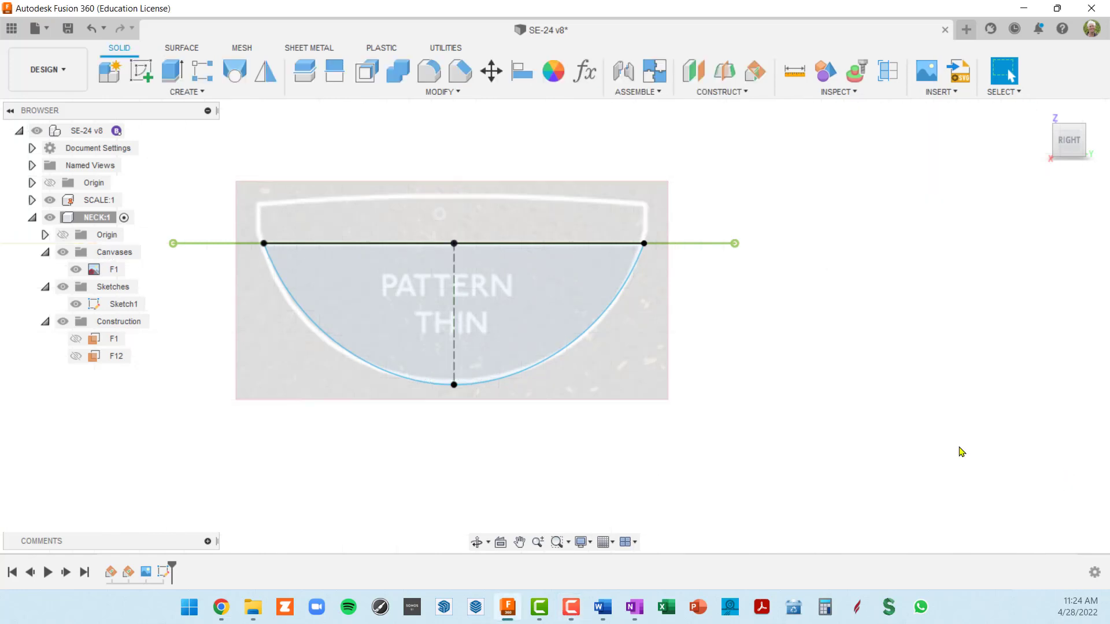
{"action": "scroll", "coordinate": [593, 302], "scroll_direction": "down", "scroll_amount": 3}
{"action": "mouse_move", "coordinate": [602, 315]}
{"action": "middle_mouse_down", "text": "shift"}
{"action": "mouse_move", "coordinate": [626, 328]}
{"action": "mouse_move", "coordinate": [620, 276]}
{"action": "mouse_move", "coordinate": [513, 227]}
{"action": "middle_mouse_up", "text": "shift"}
{"action": "scroll", "coordinate": [626, 324], "scroll_direction": "down", "scroll_amount": 5}
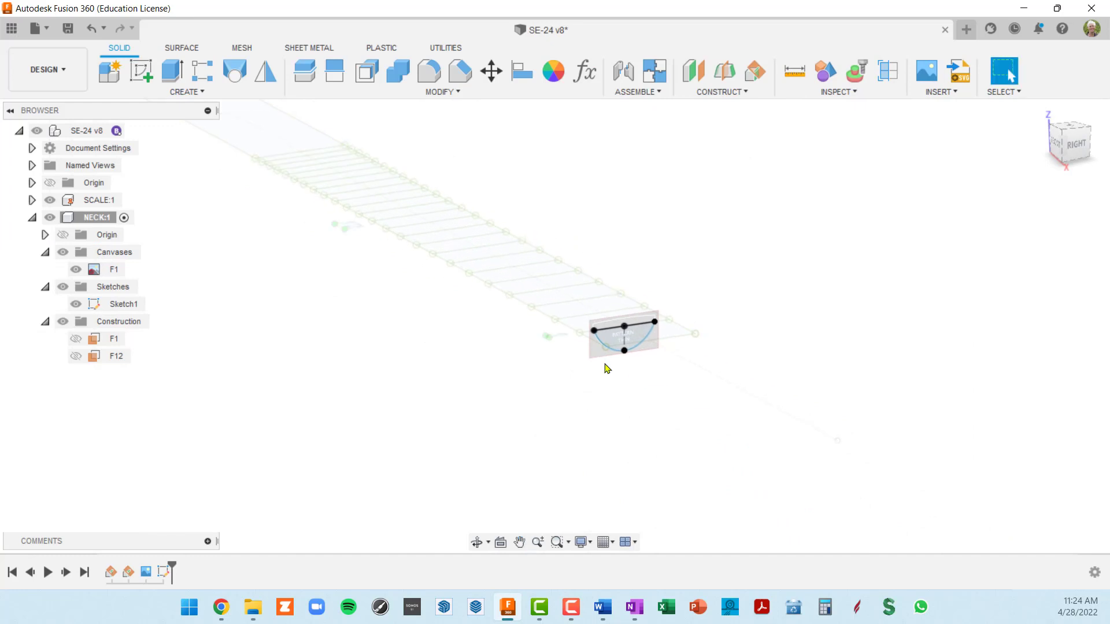
{"action": "scroll", "coordinate": [625, 327], "scroll_direction": "up", "scroll_amount": 4}
{"action": "scroll", "coordinate": [629, 317], "scroll_direction": "up", "scroll_amount": 3}
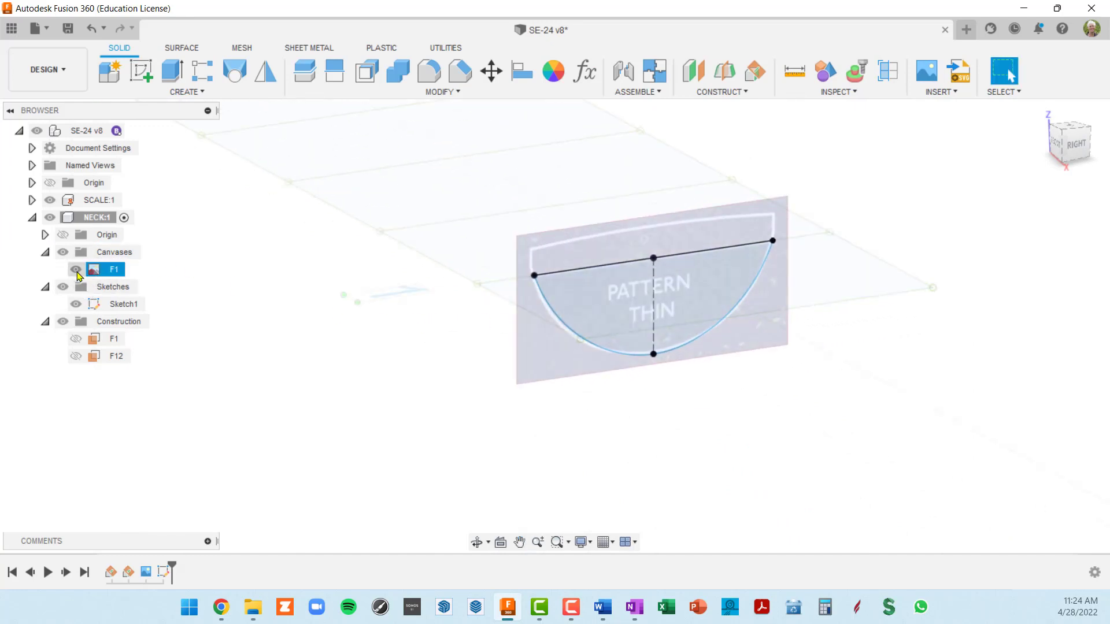
{"action": "left_click", "coordinate": [75, 269]}
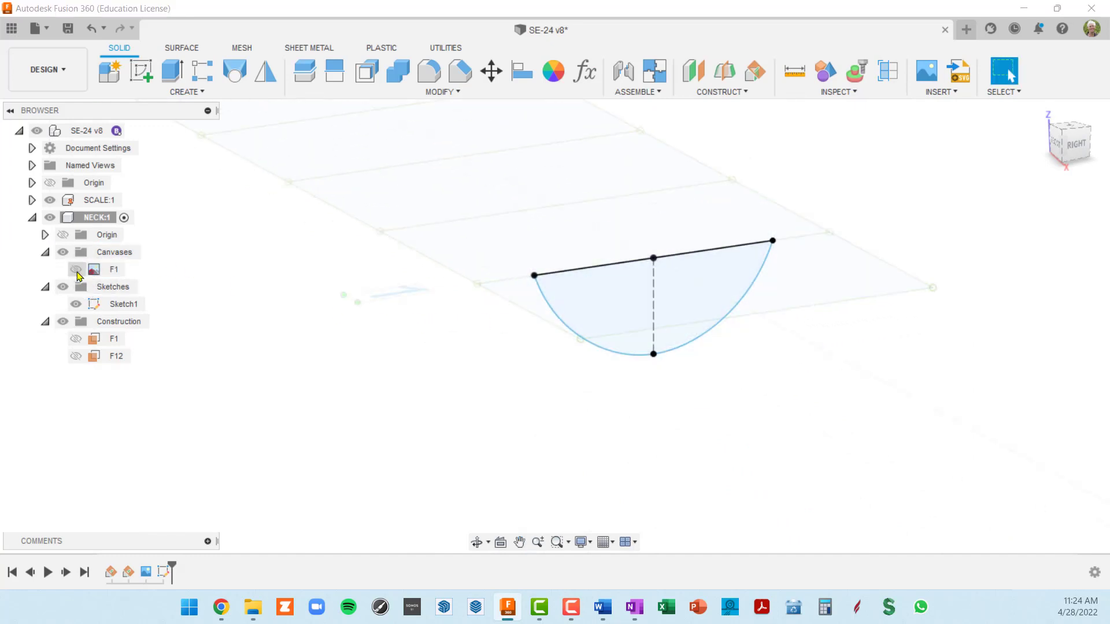
{"action": "left_click", "coordinate": [646, 345]}
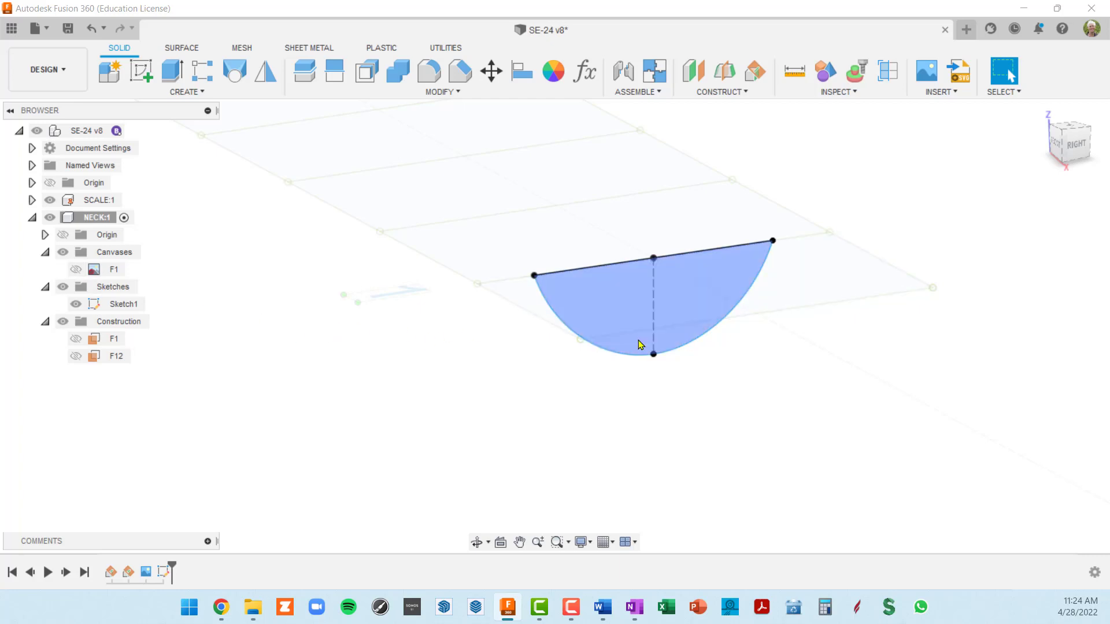
Show the F12 construction plane and start a new sketch on it in the NECK component.
{"action": "scroll", "coordinate": [639, 344], "scroll_direction": "down", "scroll_amount": 3}
{"action": "middle_click_drag", "start_coordinate": [642, 342], "coordinate": [964, 460], "text": "shift"}
{"action": "scroll", "coordinate": [653, 339], "scroll_direction": "down", "scroll_amount": 3}
{"action": "scroll", "coordinate": [552, 340], "scroll_direction": "up", "scroll_amount": 6}
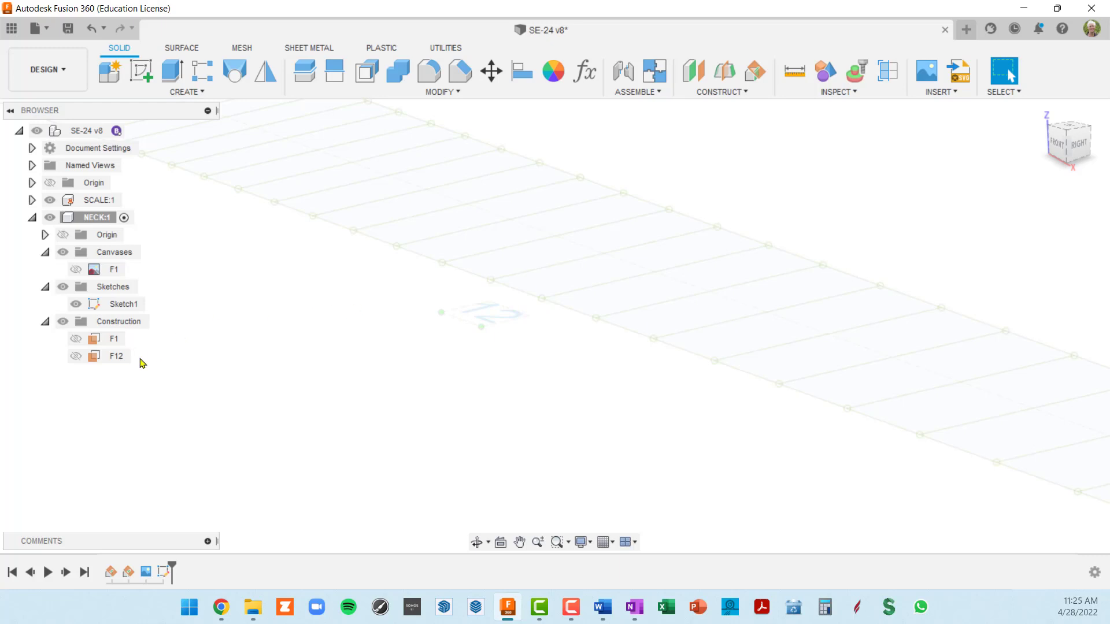
{"action": "left_click", "coordinate": [77, 357]}
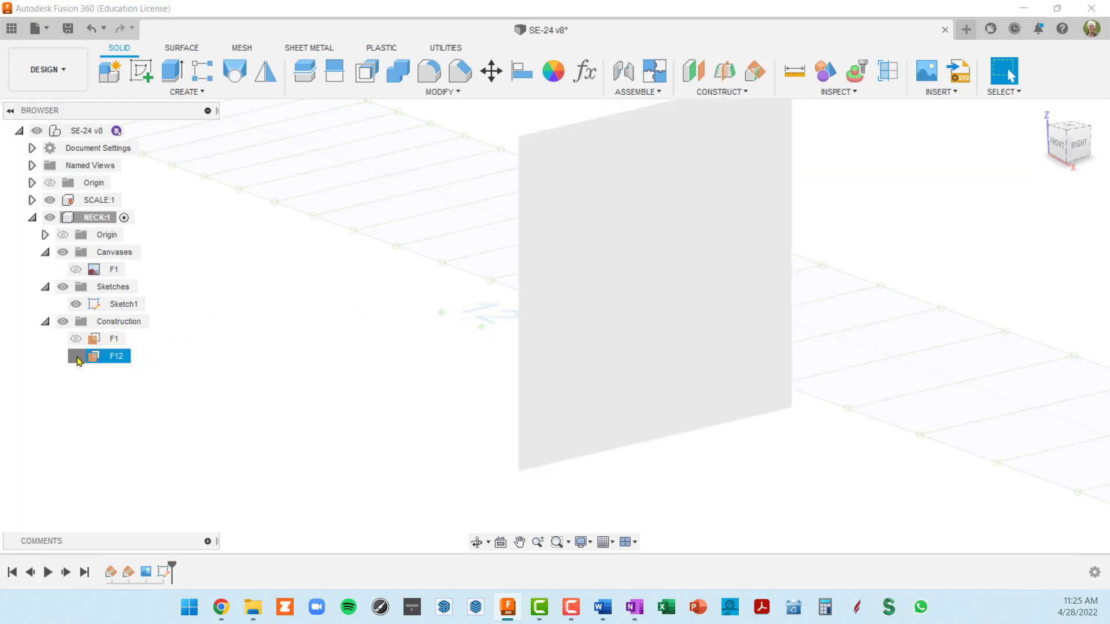
{"action": "scroll", "coordinate": [535, 337], "scroll_direction": "down", "scroll_amount": 5}
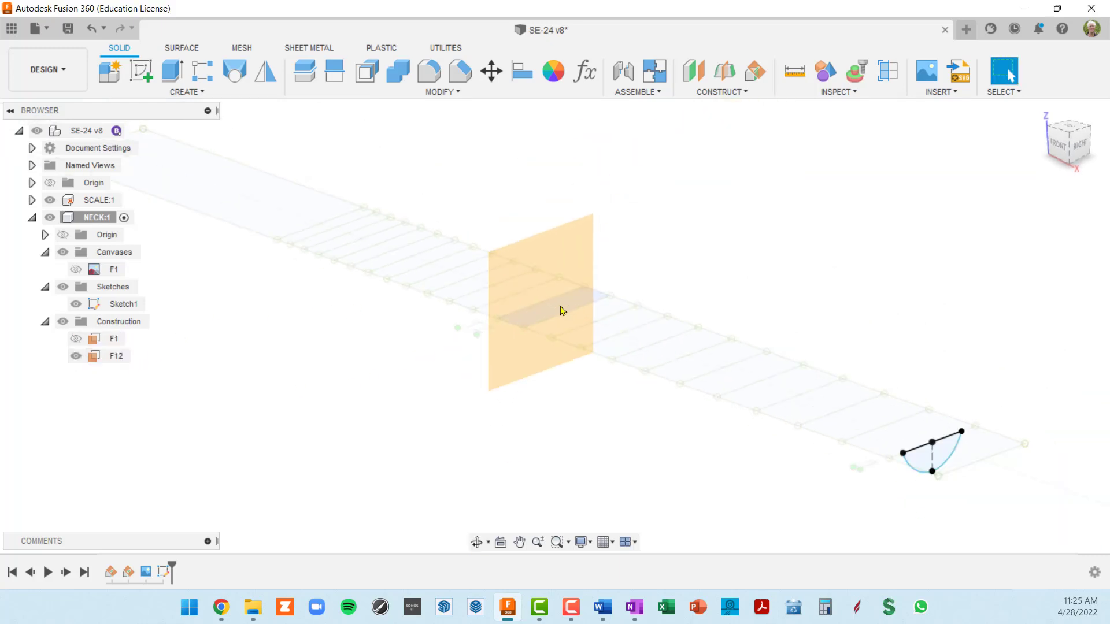
{"action": "middle_click_drag", "start_coordinate": [572, 312], "coordinate": [597, 304], "text": "shift"}
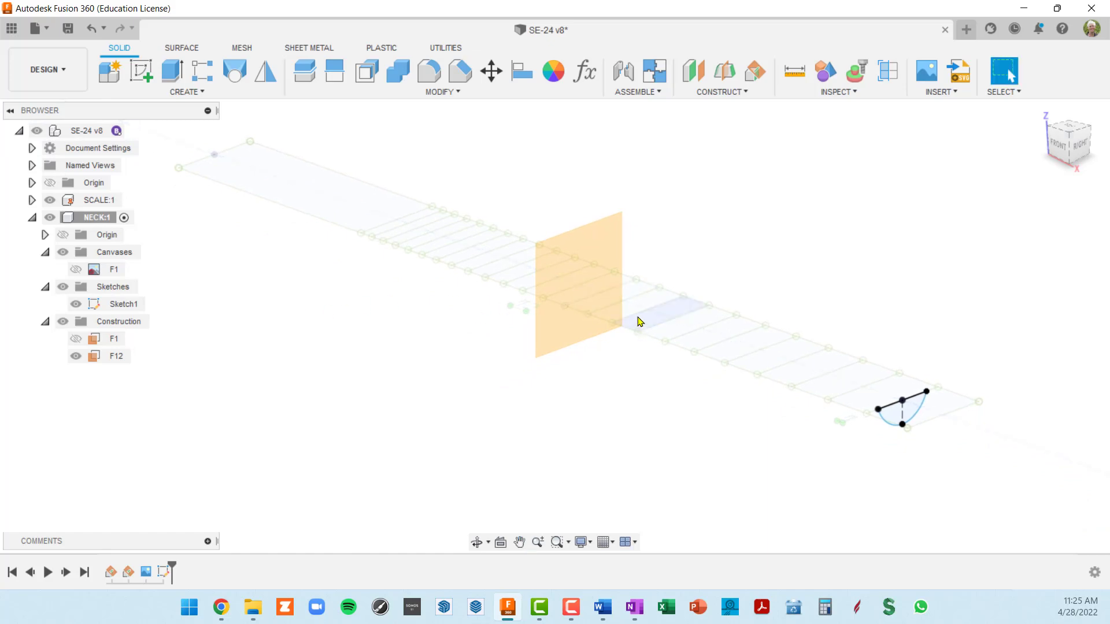
{"action": "left_click", "coordinate": [607, 270]}
{"action": "left_click", "coordinate": [553, 301]}
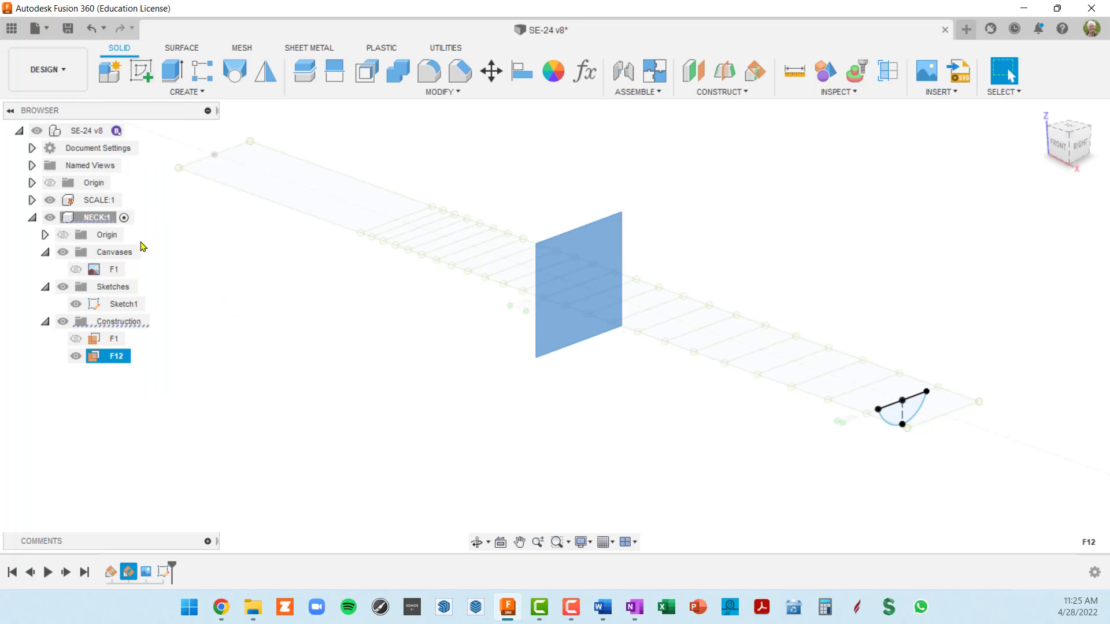
{"action": "left_click", "coordinate": [129, 217]}
{"action": "left_click", "coordinate": [141, 71]}
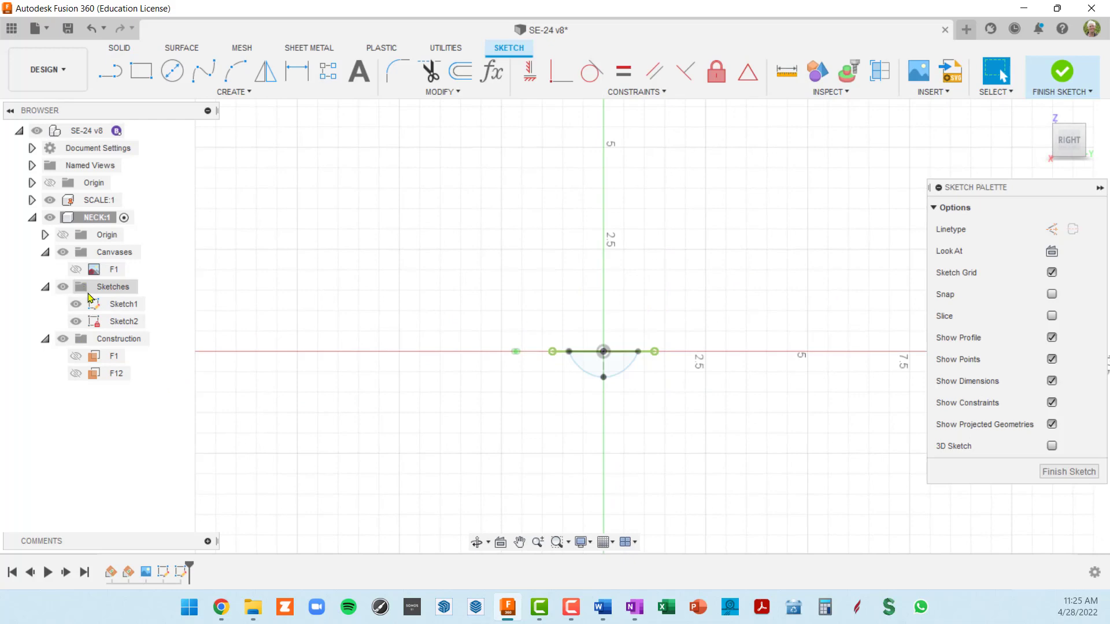
Rename Sketch1 as F1 PROFILE and hide it.
{"action": "left_click", "coordinate": [86, 305]}
{"action": "left_click", "coordinate": [88, 308]}
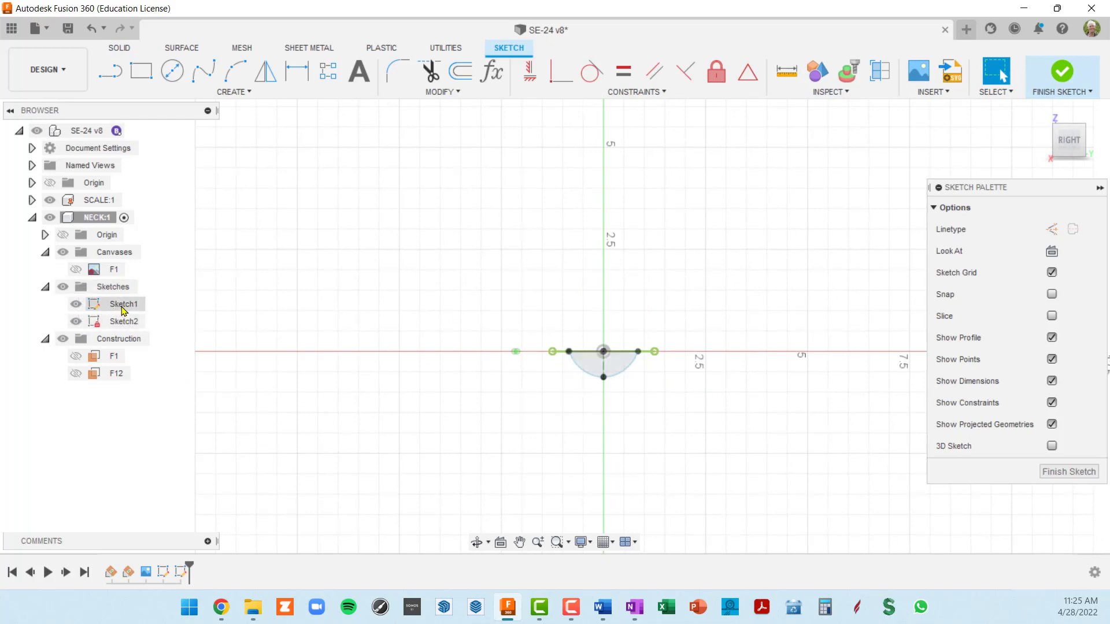
{"action": "left_click", "coordinate": [124, 306]}
{"action": "double_click", "coordinate": [123, 306]}
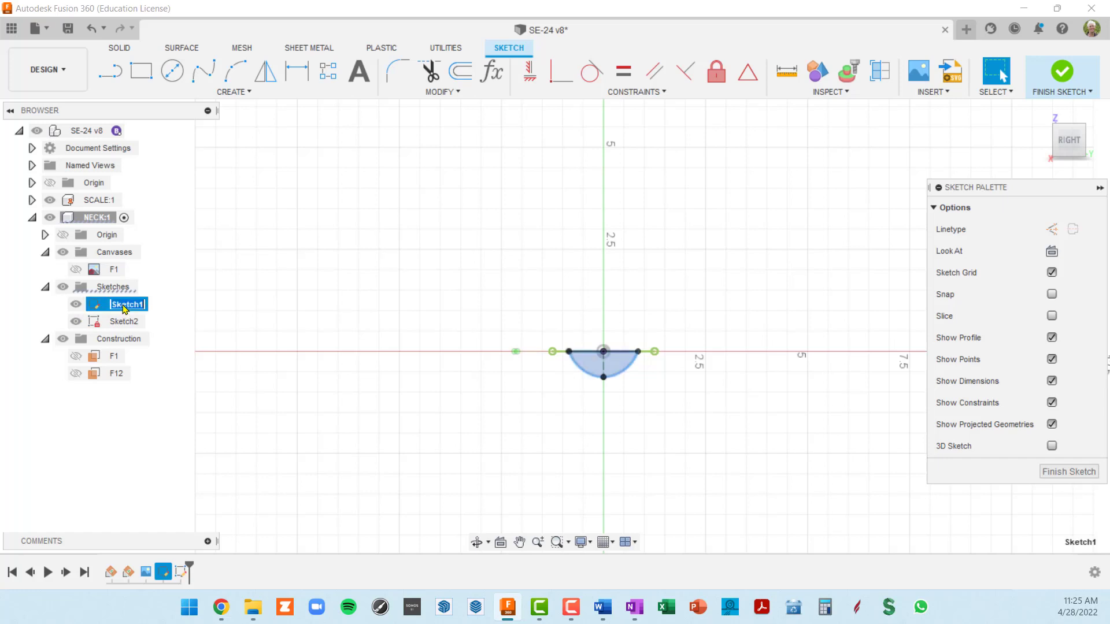
{"action": "type", "text": "F1 PROFILE"}
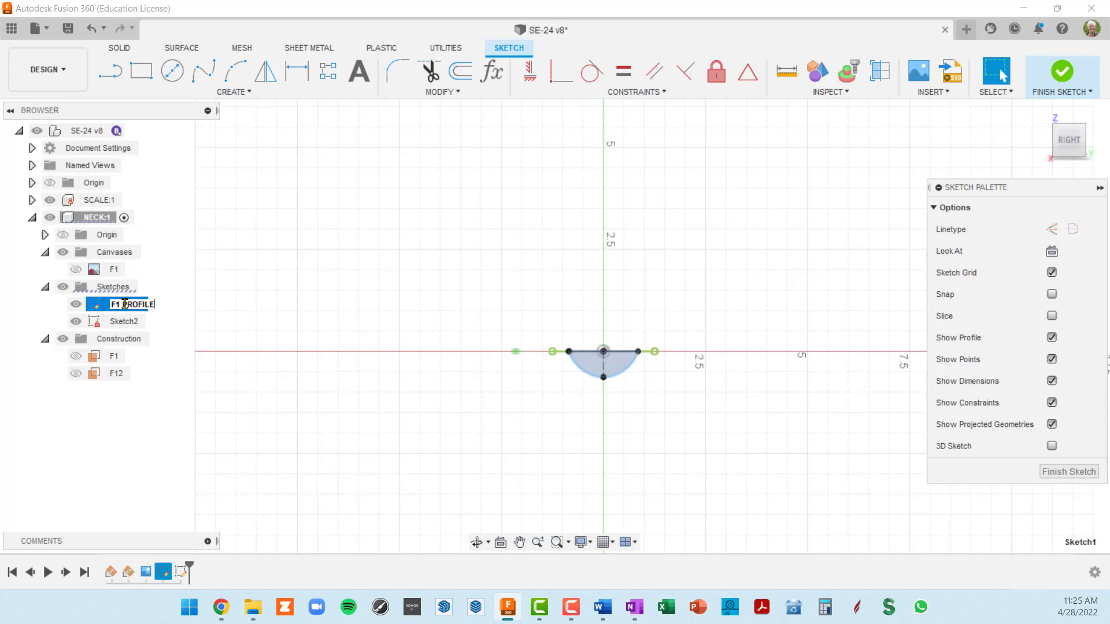
{"action": "key", "text": "Return"}
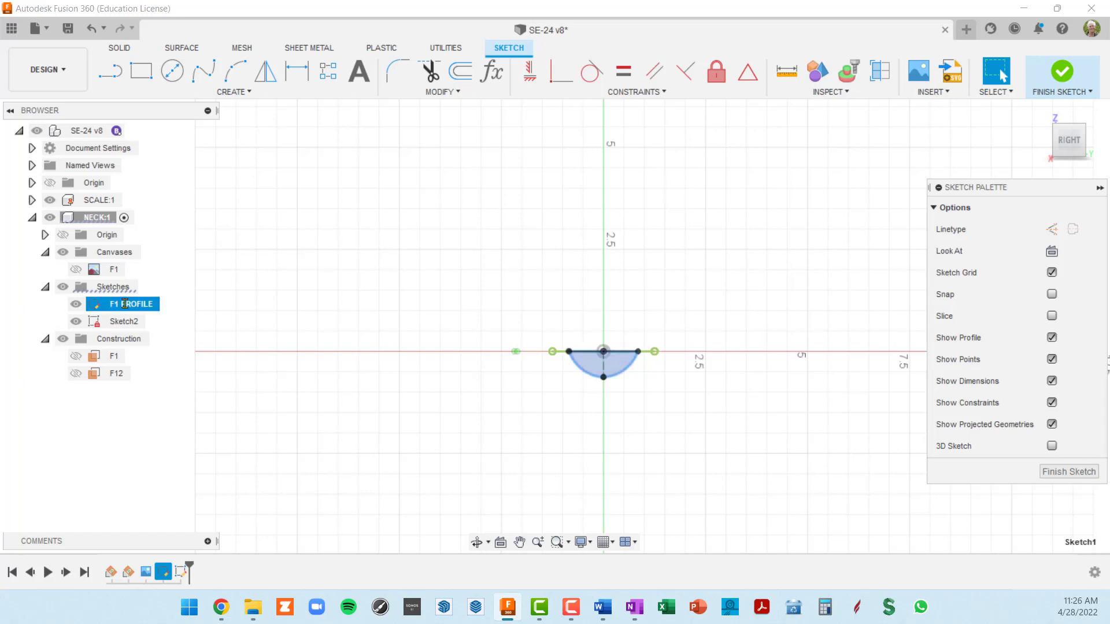
{"action": "left_click", "coordinate": [76, 304]}
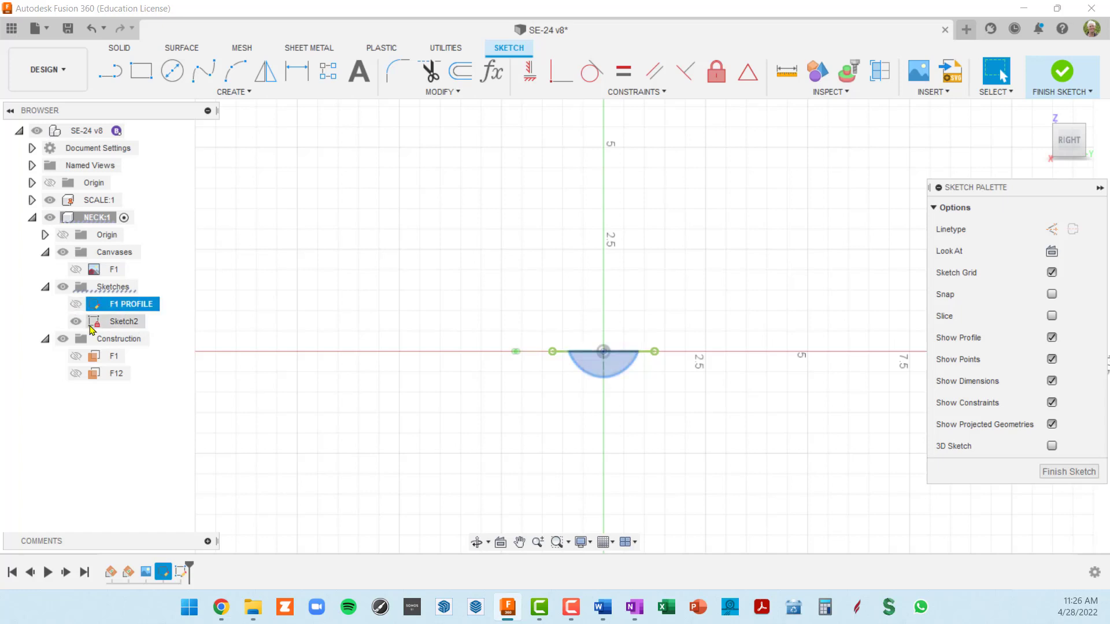
Rename Sketch2 as F12 PROFILE.
{"action": "left_click", "coordinate": [119, 324]}
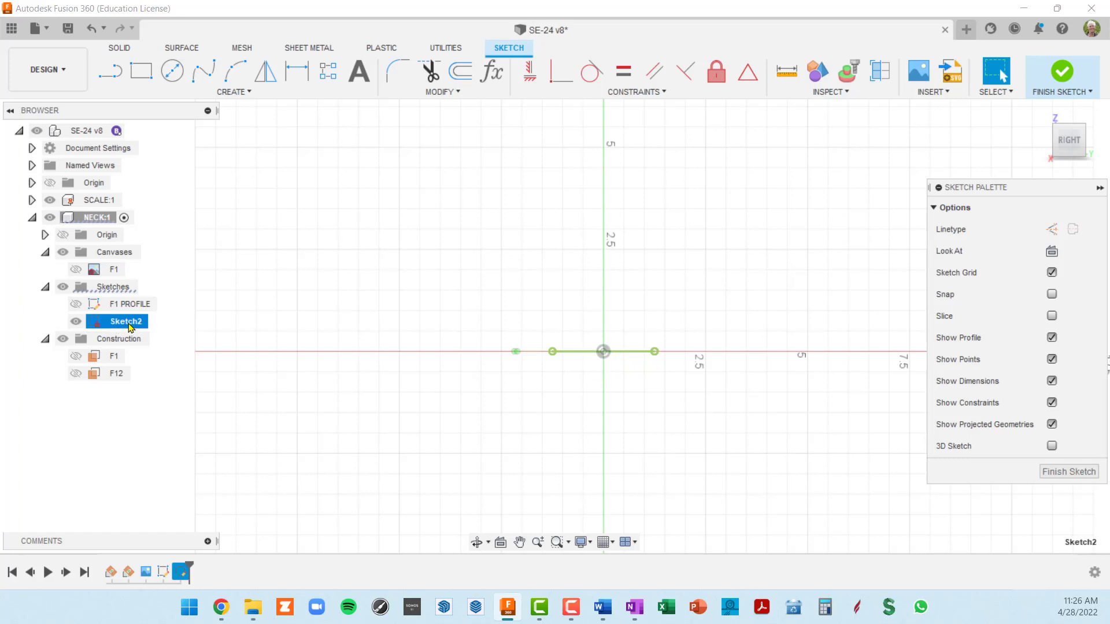
{"action": "left_click", "coordinate": [130, 324]}
{"action": "type", "text": "F"}
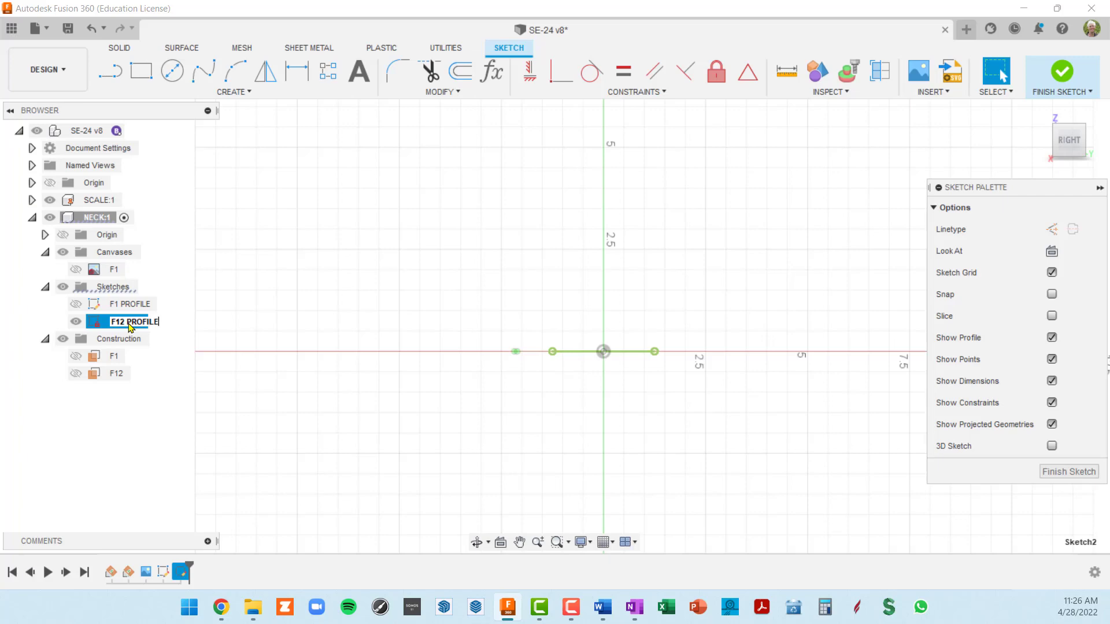
{"action": "type", "text": "12 PROFILE"}
{"action": "key", "text": "Return"}
Show the F12 construction plane again and view the open sketch straight on.
{"action": "middle_click_drag", "start_coordinate": [599, 376], "coordinate": [633, 342], "text": "shift"}
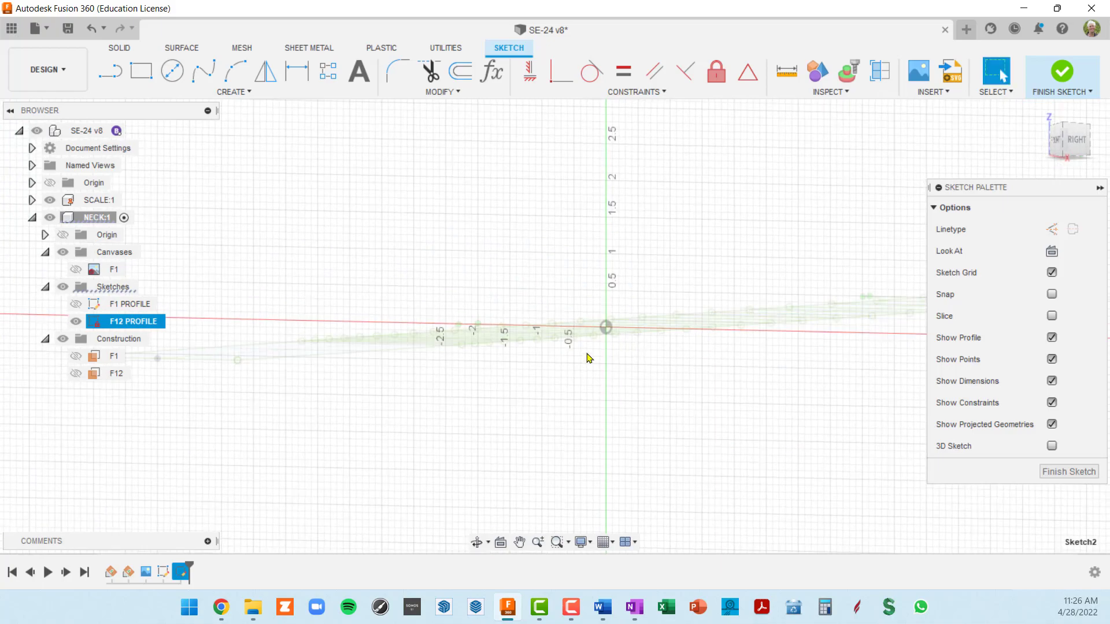
{"action": "left_click", "coordinate": [76, 373]}
{"action": "scroll", "coordinate": [511, 334], "scroll_direction": "up", "scroll_amount": 3}
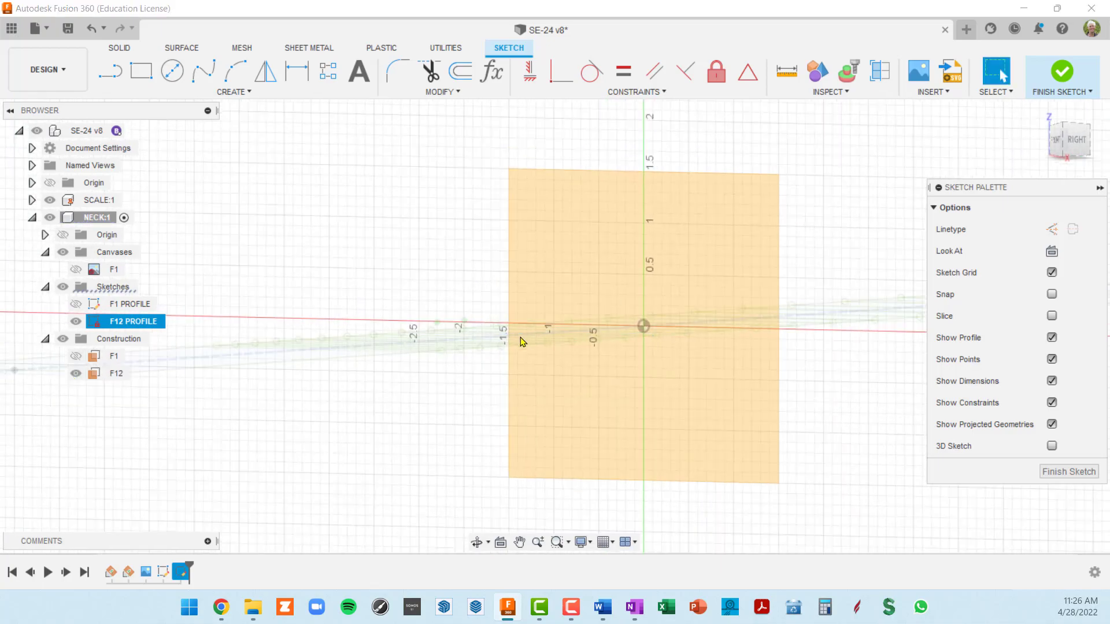
{"action": "scroll", "coordinate": [520, 341], "scroll_direction": "down", "scroll_amount": 4}
{"action": "middle_click_drag", "start_coordinate": [520, 341], "coordinate": [548, 344], "text": "shift"}
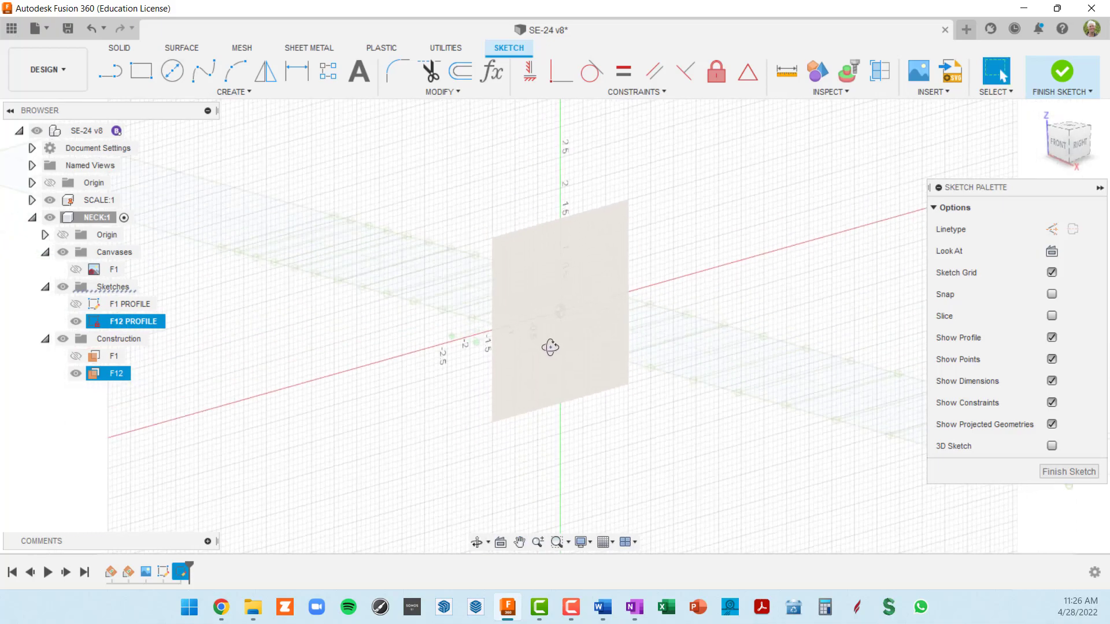
{"action": "left_click", "coordinate": [1052, 253]}
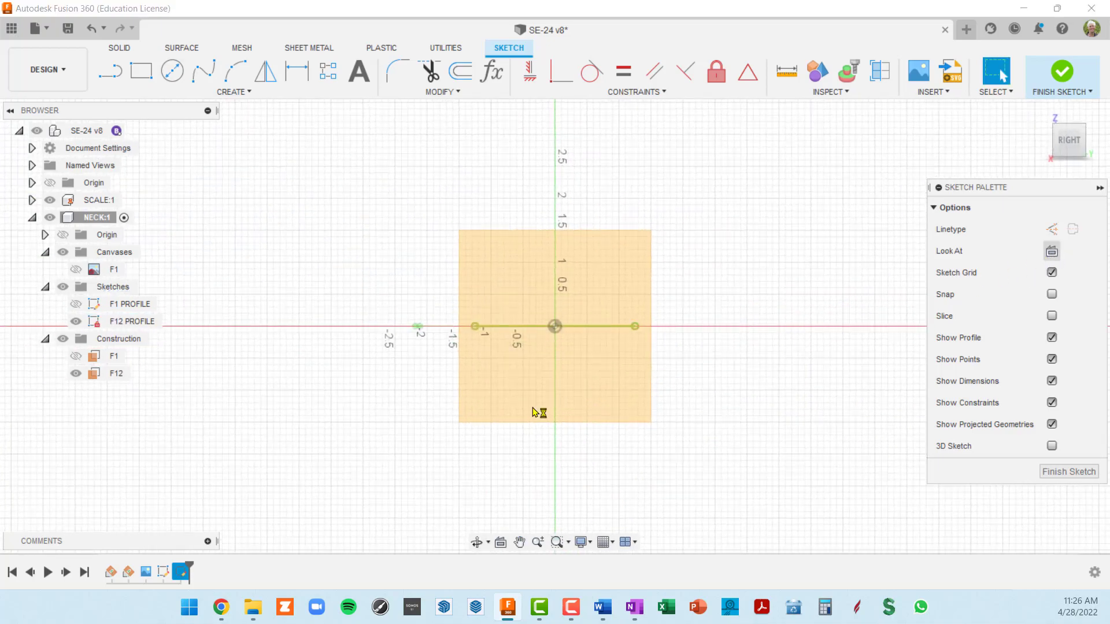
{"action": "scroll", "coordinate": [581, 349], "scroll_direction": "up", "scroll_amount": 1}
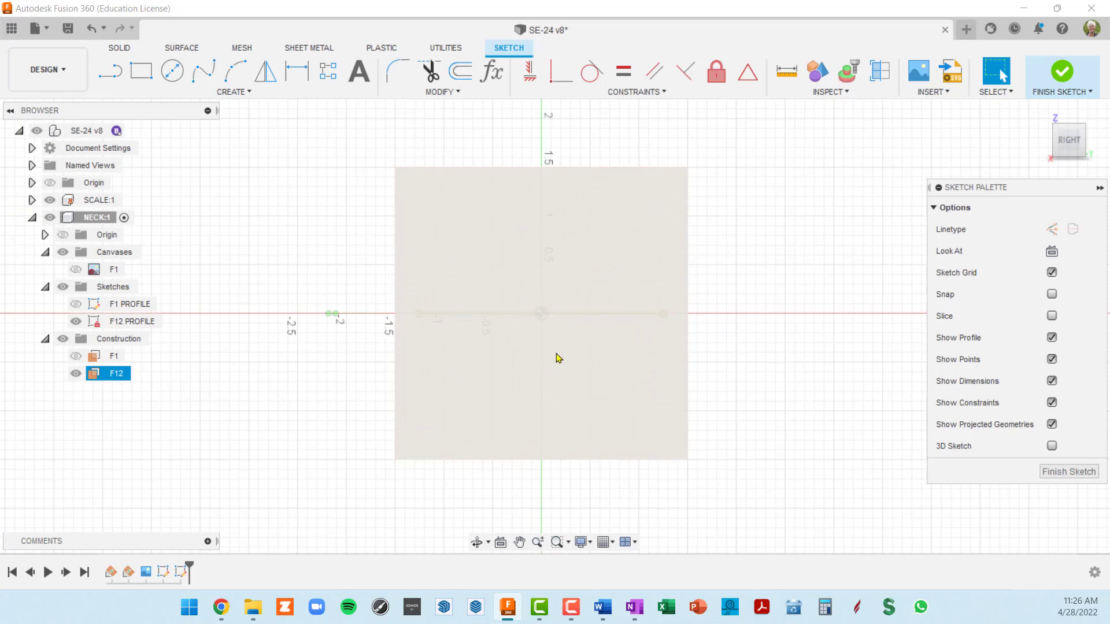
{"action": "scroll", "coordinate": [557, 358], "scroll_direction": "up", "scroll_amount": 2}
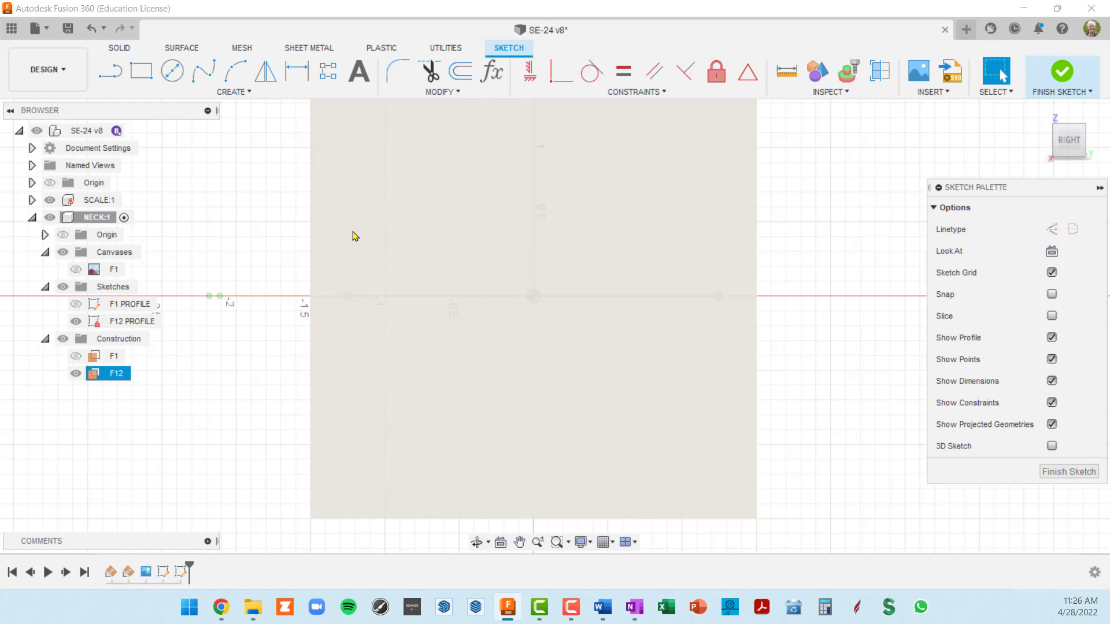
{"action": "left_click", "coordinate": [327, 210]}
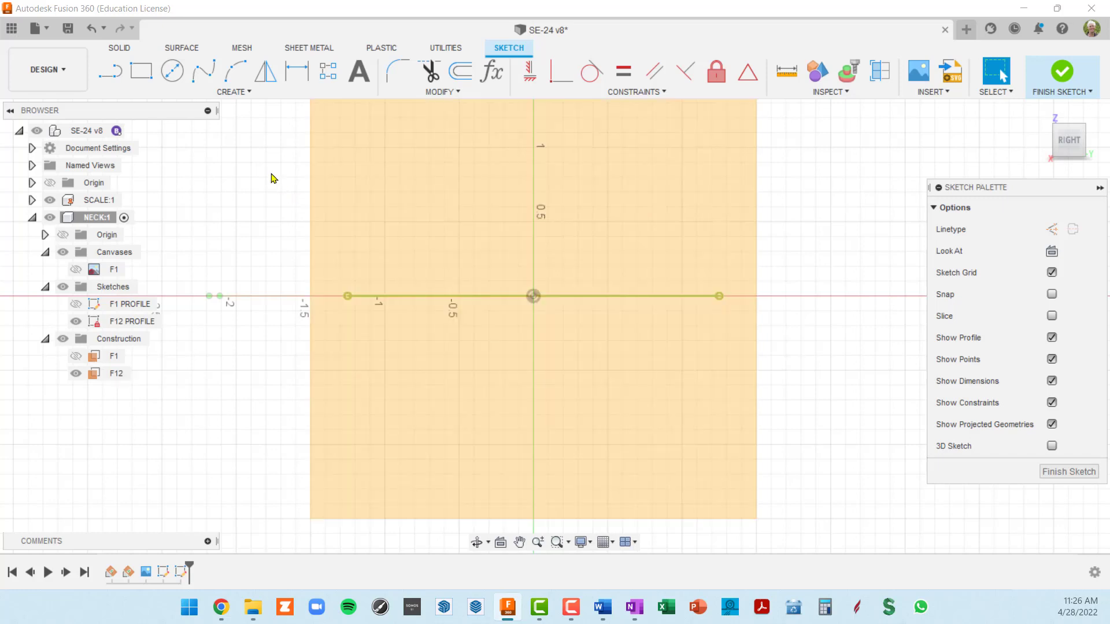
Draw a vertical construction line 17.5 mm long downward from the sketch origin.
{"action": "left_click", "coordinate": [110, 72]}
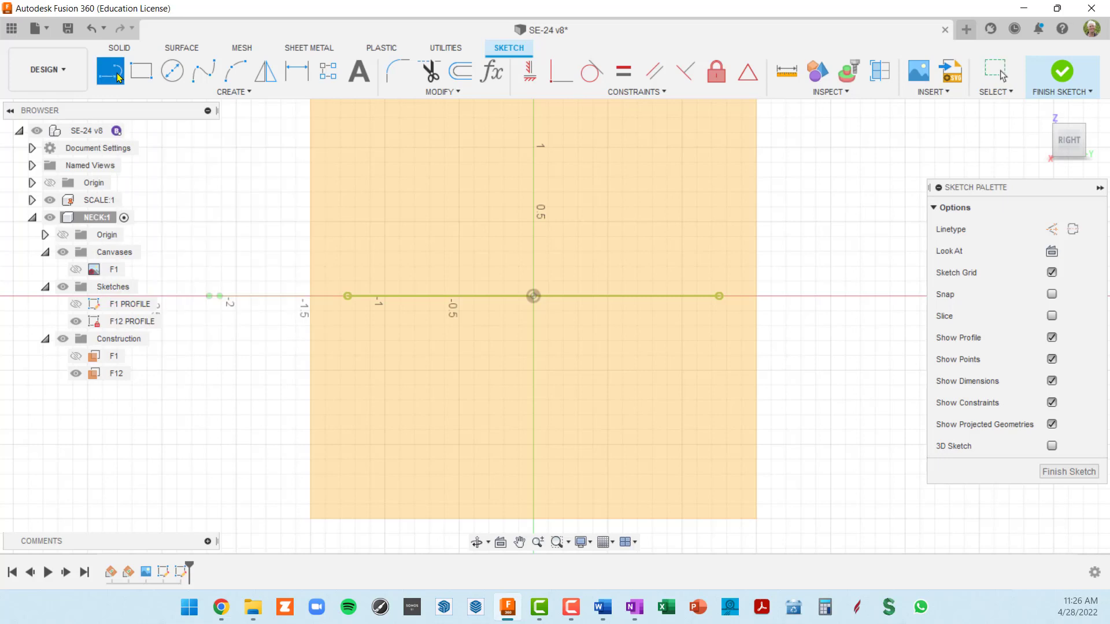
{"action": "left_click", "coordinate": [1051, 229]}
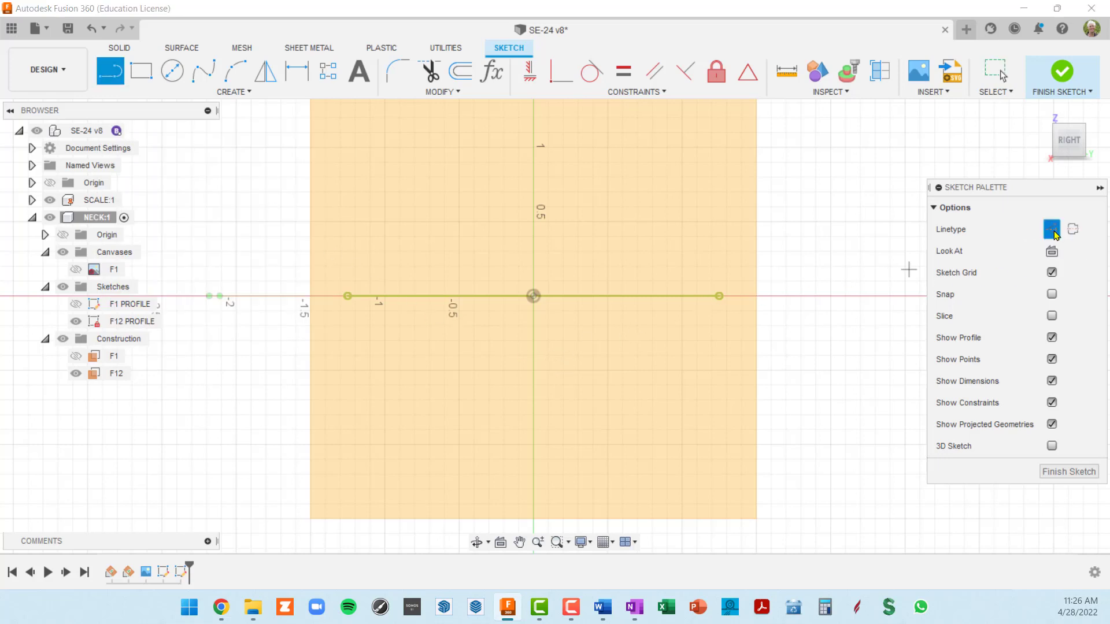
{"action": "left_click", "coordinate": [532, 298]}
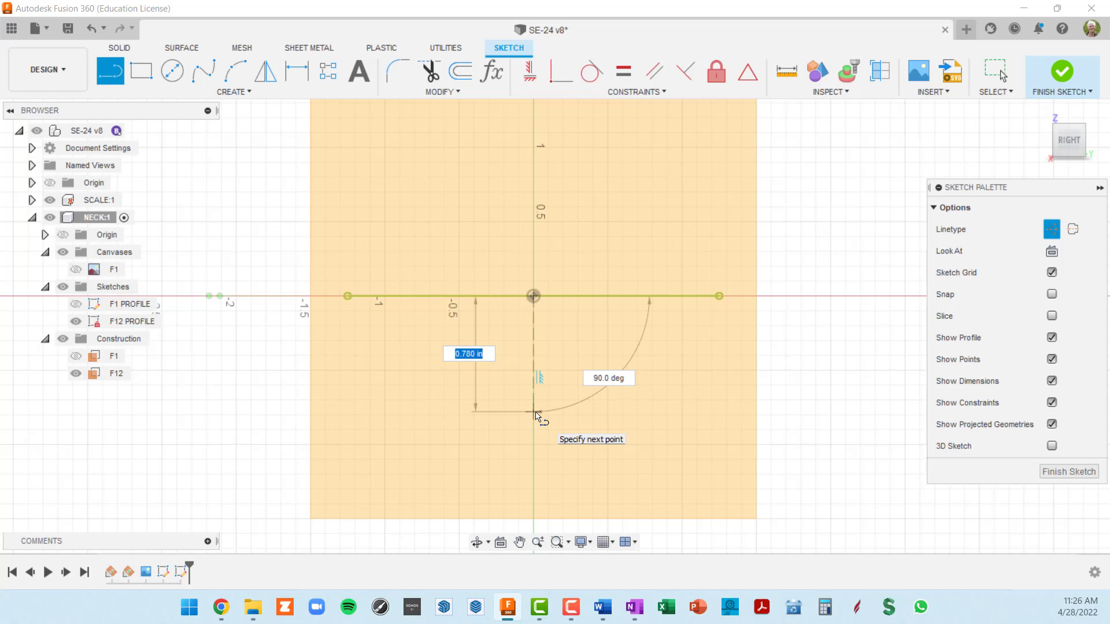
{"action": "type", "text": "17"}
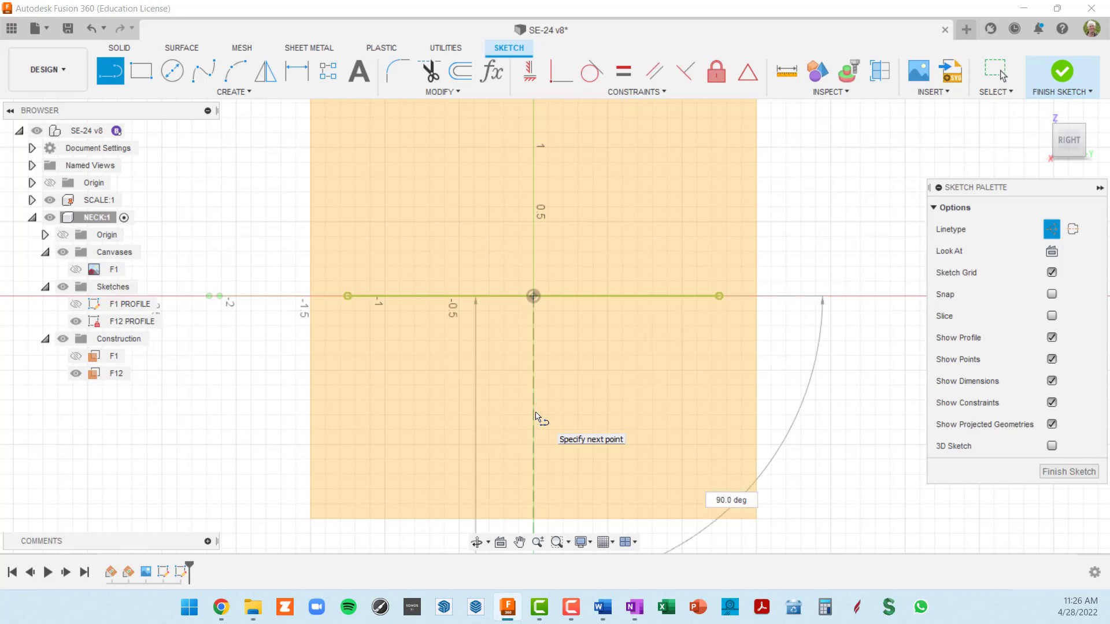
{"action": "type", "text": ".5mm"}
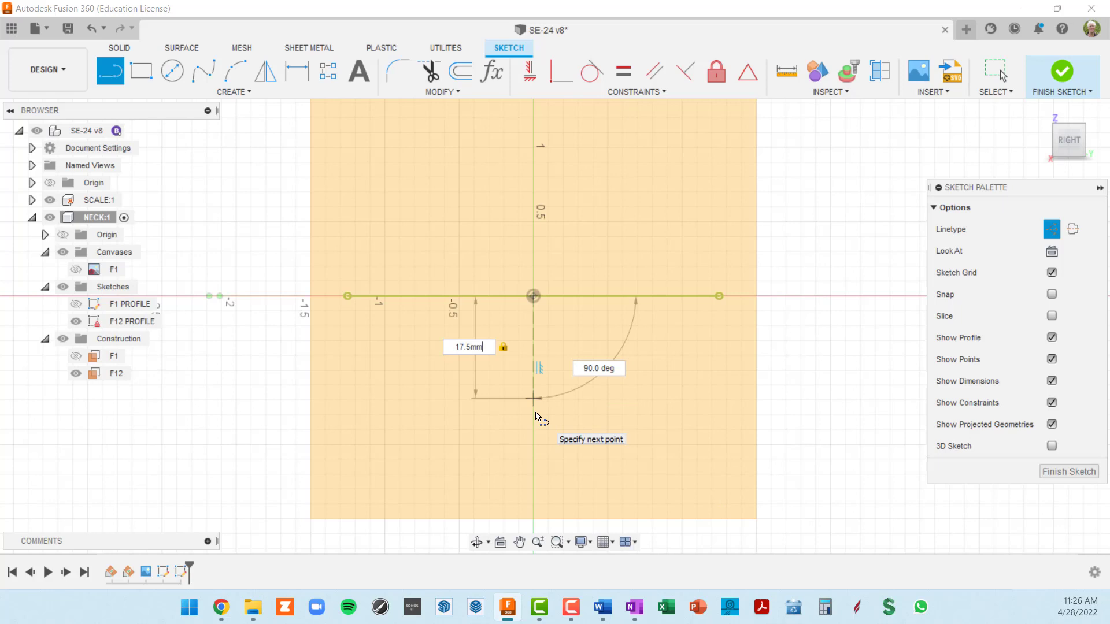
{"action": "key", "text": "Return"}
{"action": "key", "text": "Escape"}
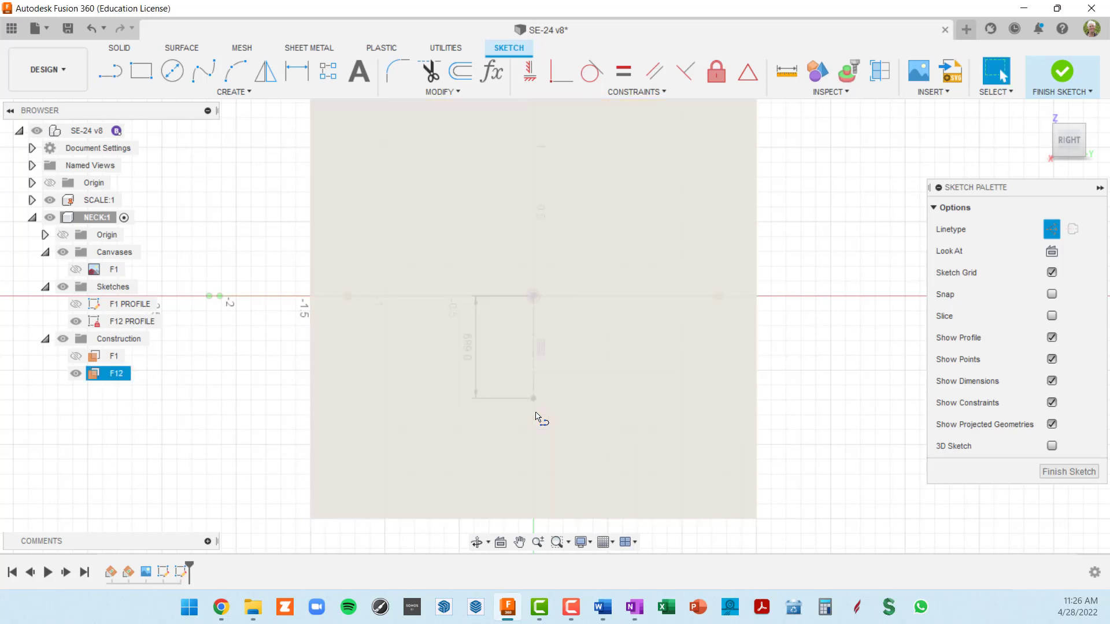
Draw a solid horizontal line of length 52mm/2 from the sketch origin along the positive direction, with the construction linetype turned off.
{"action": "key", "text": "l"}
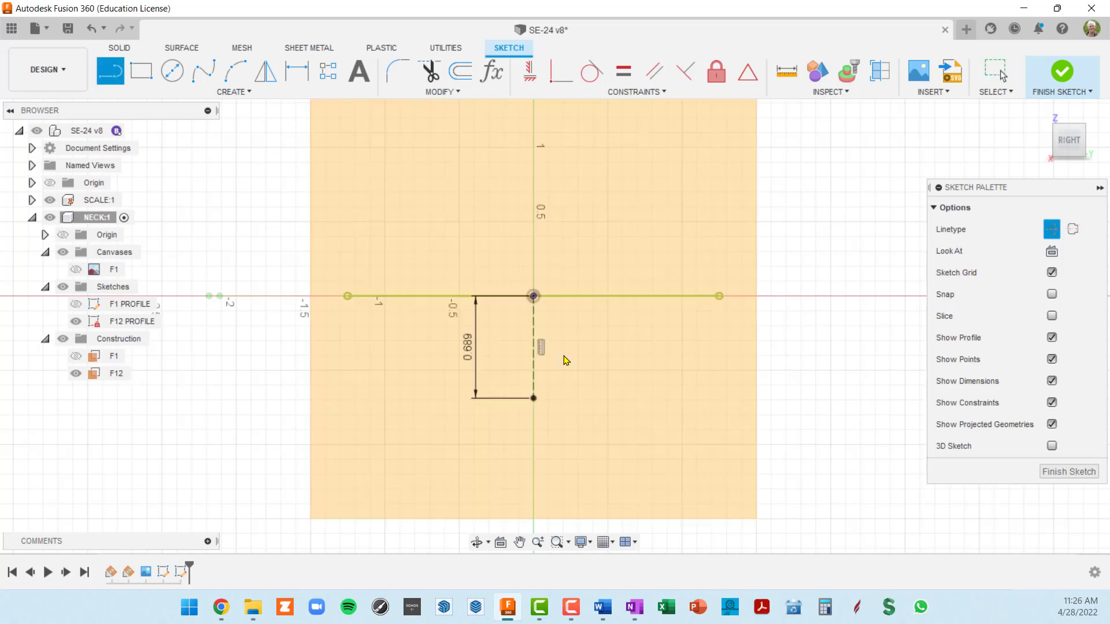
{"action": "left_click", "coordinate": [1054, 231]}
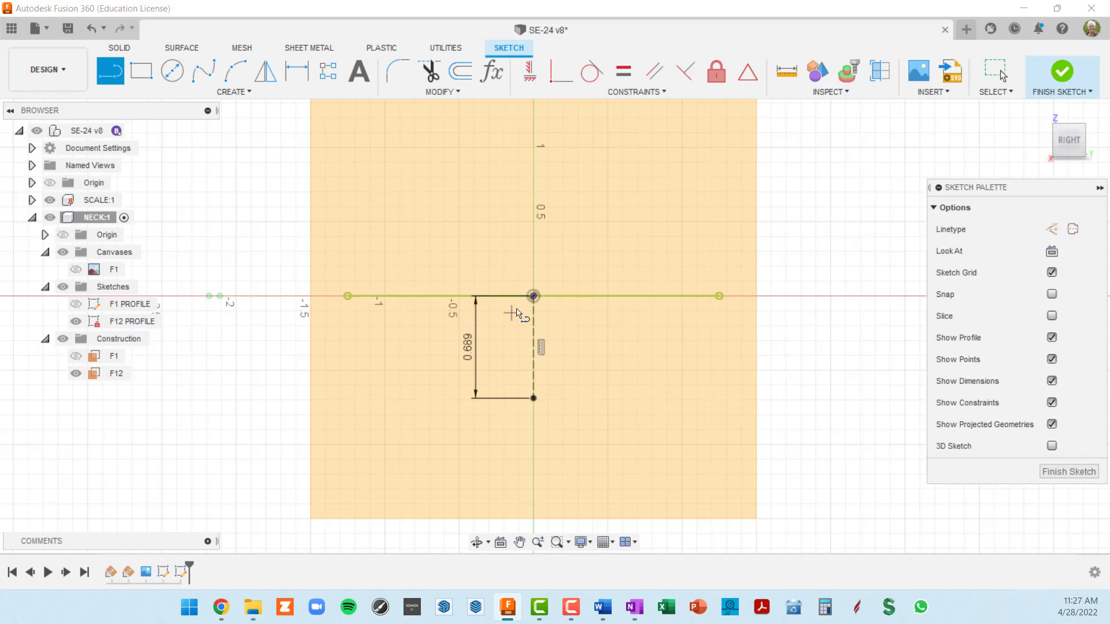
{"action": "left_click", "coordinate": [533, 297]}
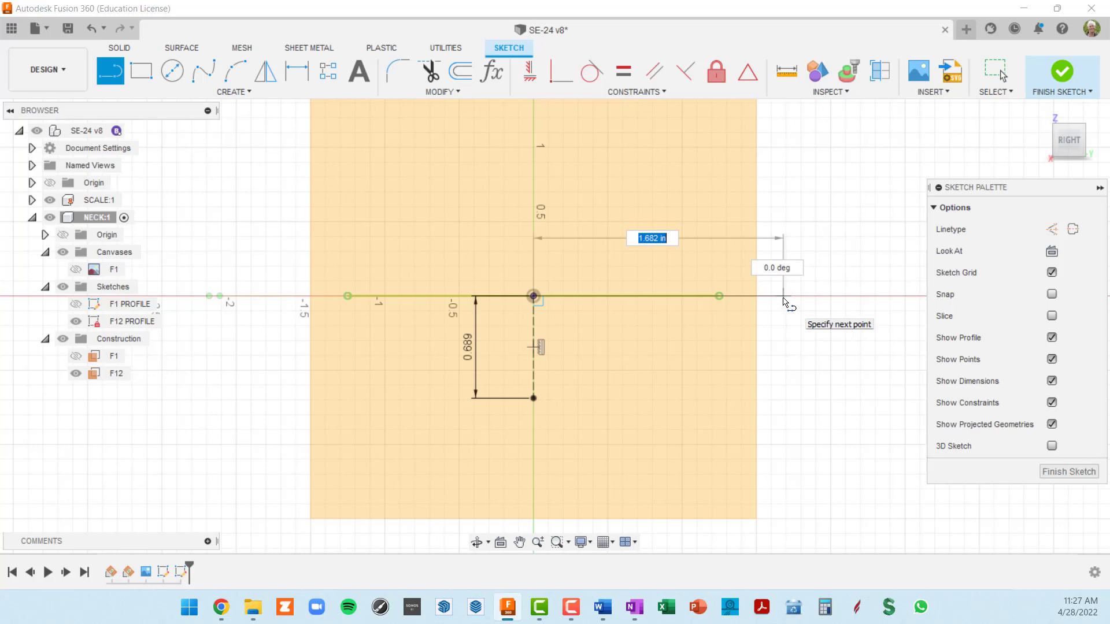
{"action": "type", "text": "52"}
{"action": "key", "text": "Tab"}
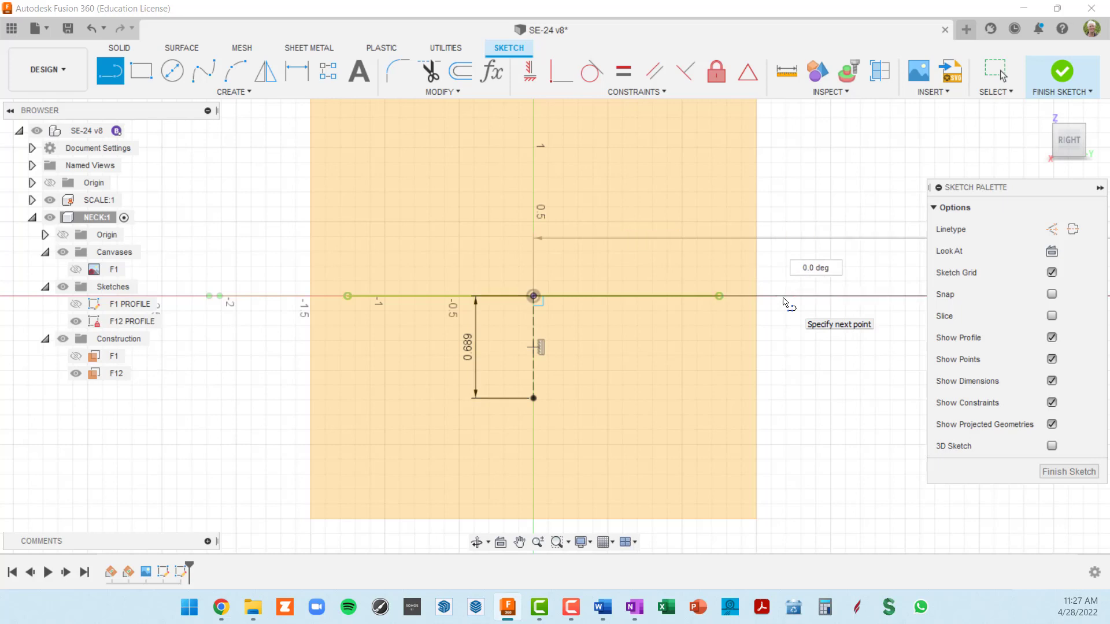
{"action": "type", "text": "mm"}
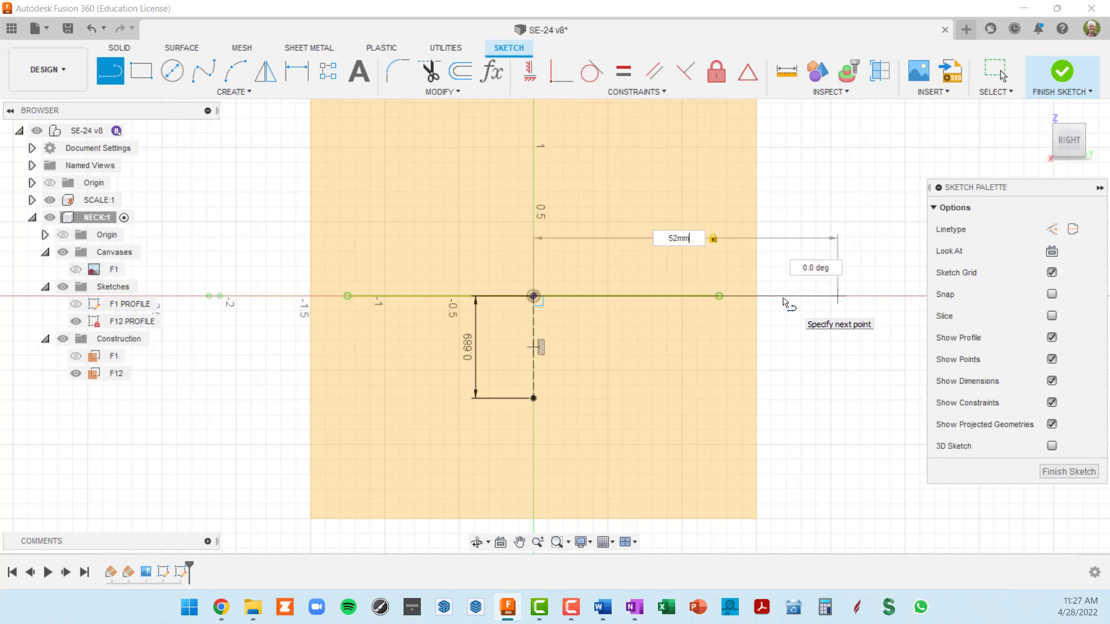
{"action": "type", "text": "/2"}
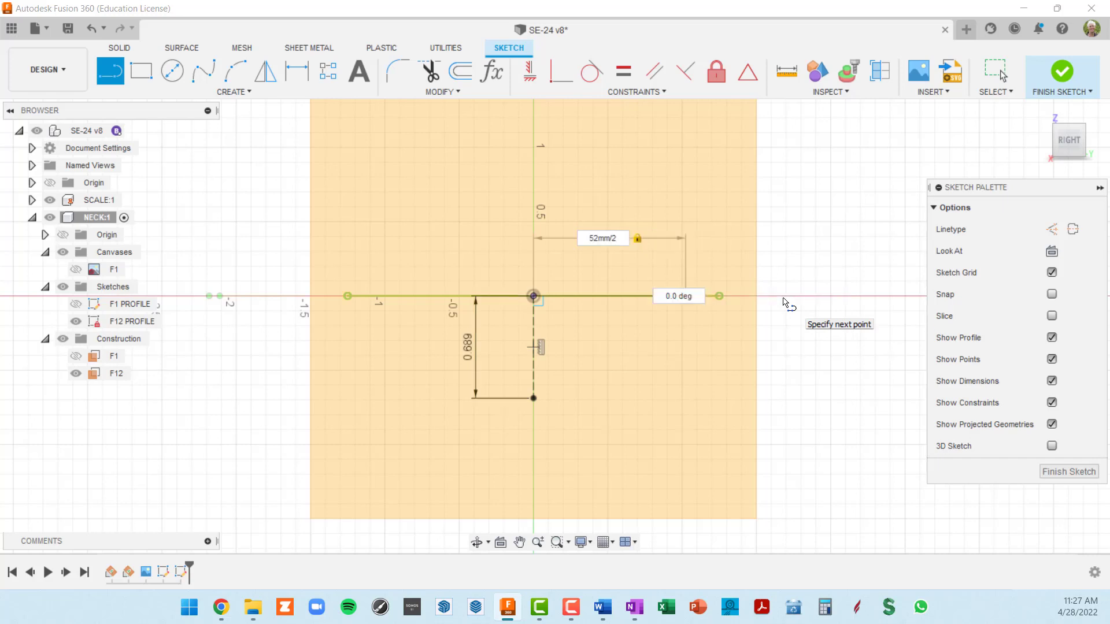
{"action": "key", "text": "Return"}
{"action": "key", "text": "Escape"}
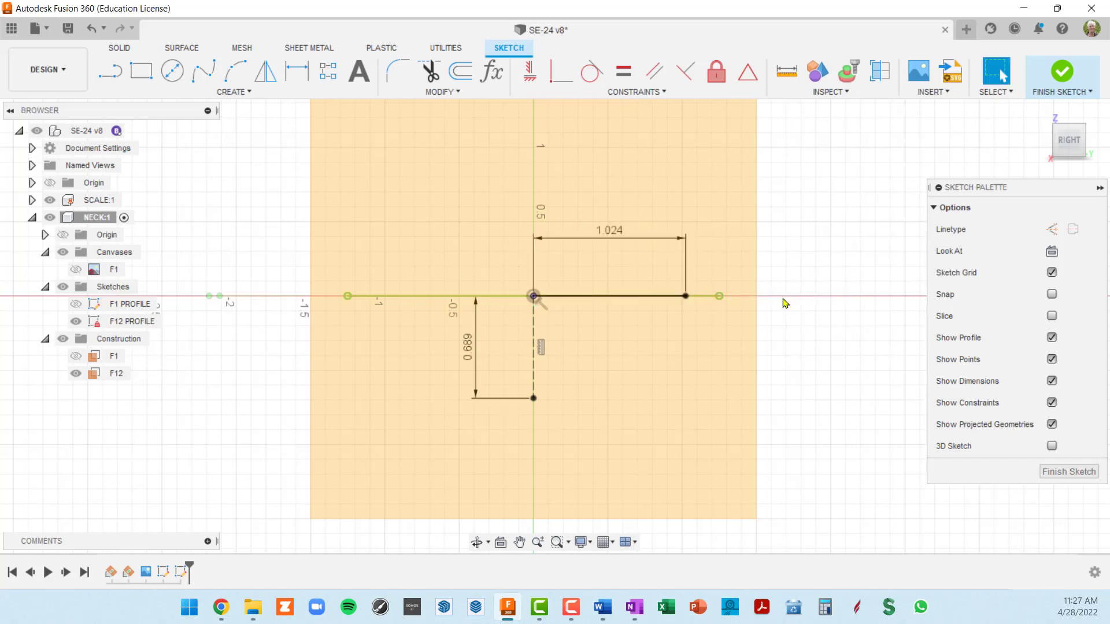
Hide the SCALE component so its line no longer overlaps the new horizontal sketch line.
{"action": "left_click", "coordinate": [631, 297]}
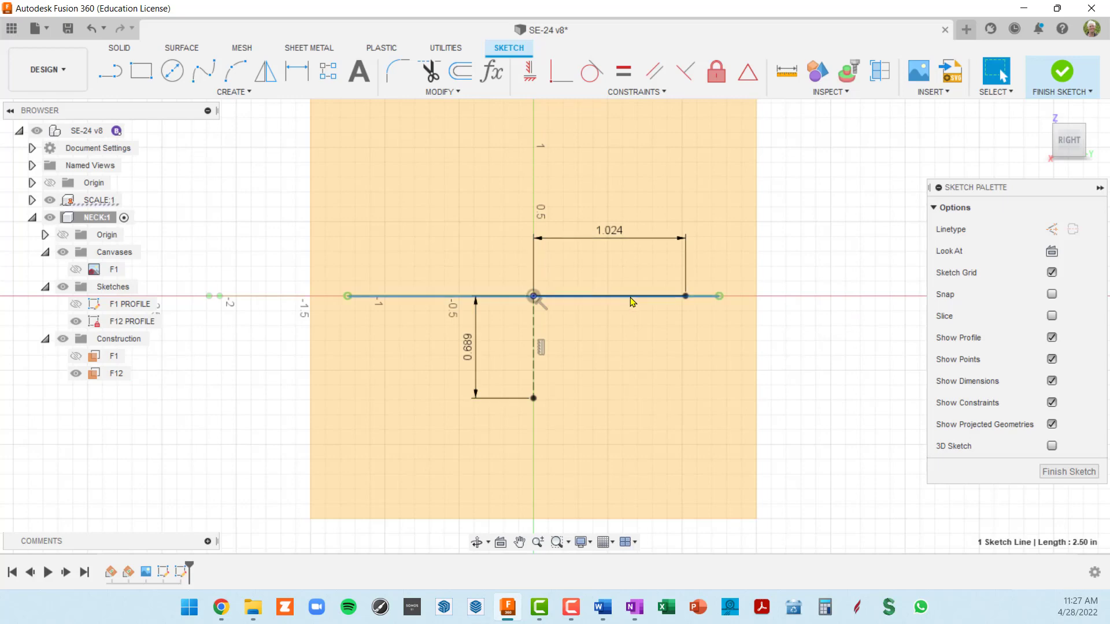
{"action": "scroll", "coordinate": [631, 301], "scroll_direction": "up", "scroll_amount": 3}
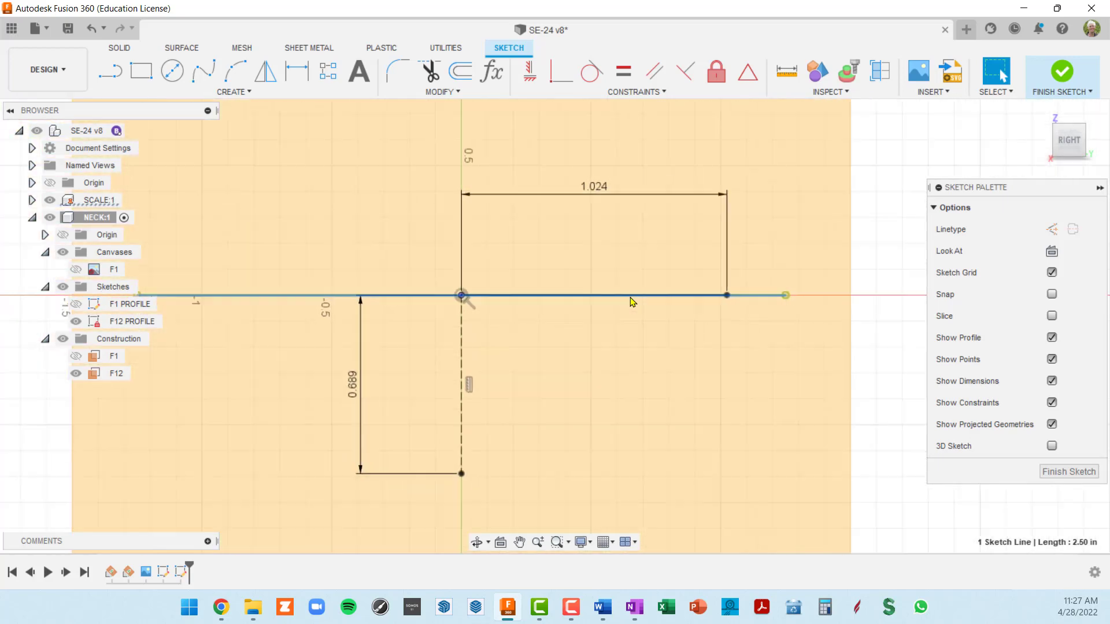
{"action": "scroll", "coordinate": [631, 301], "scroll_direction": "up", "scroll_amount": 2}
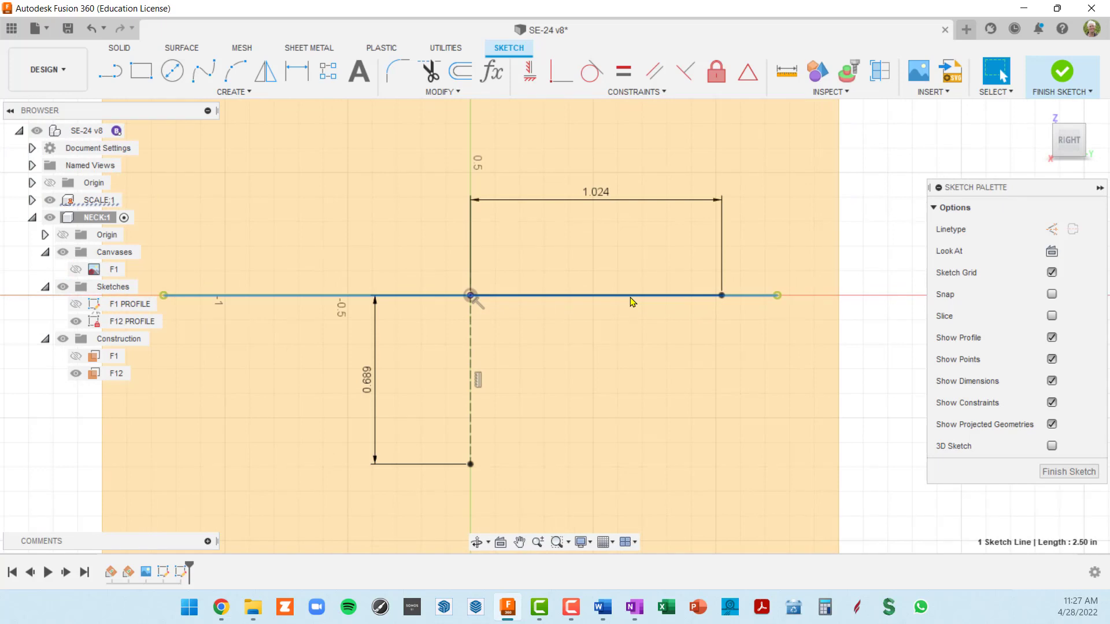
{"action": "left_click", "coordinate": [630, 299]}
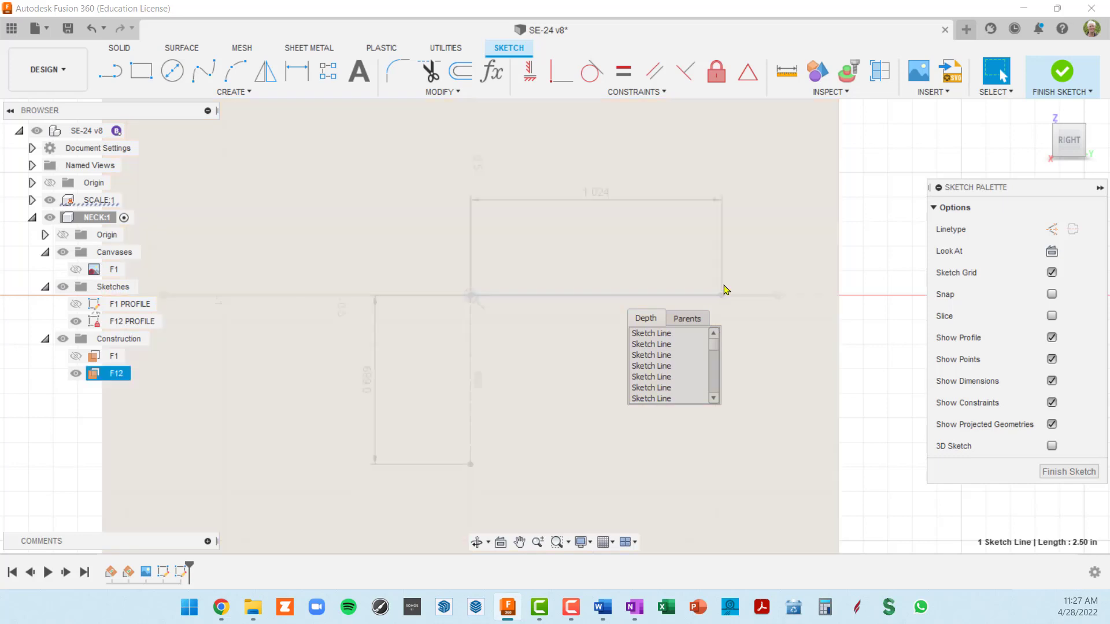
{"action": "left_click", "coordinate": [903, 412]}
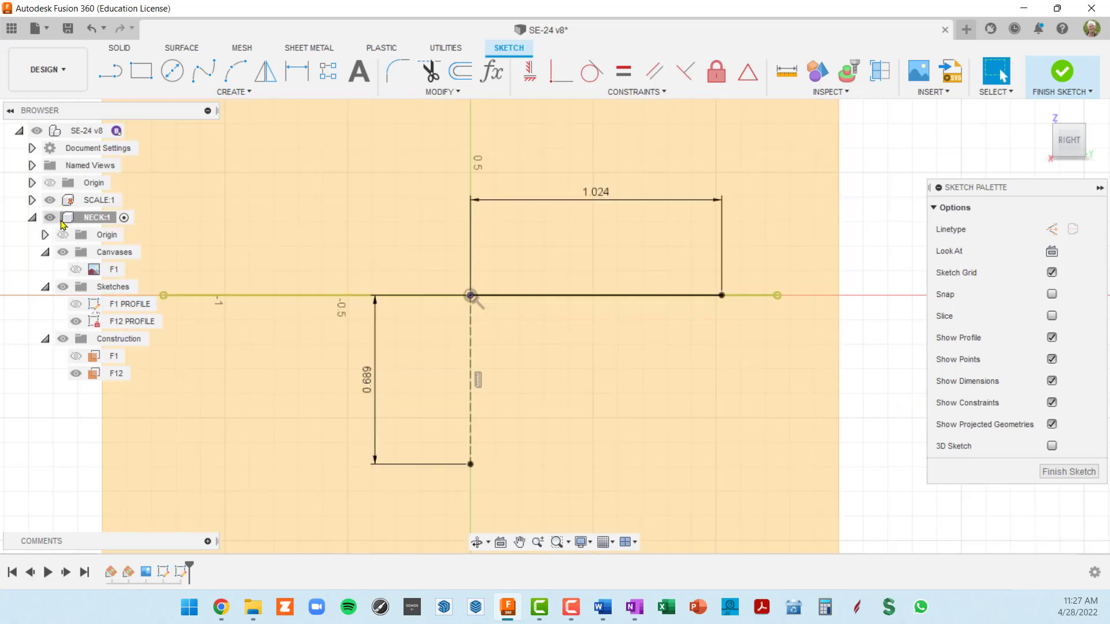
{"action": "left_click", "coordinate": [50, 200]}
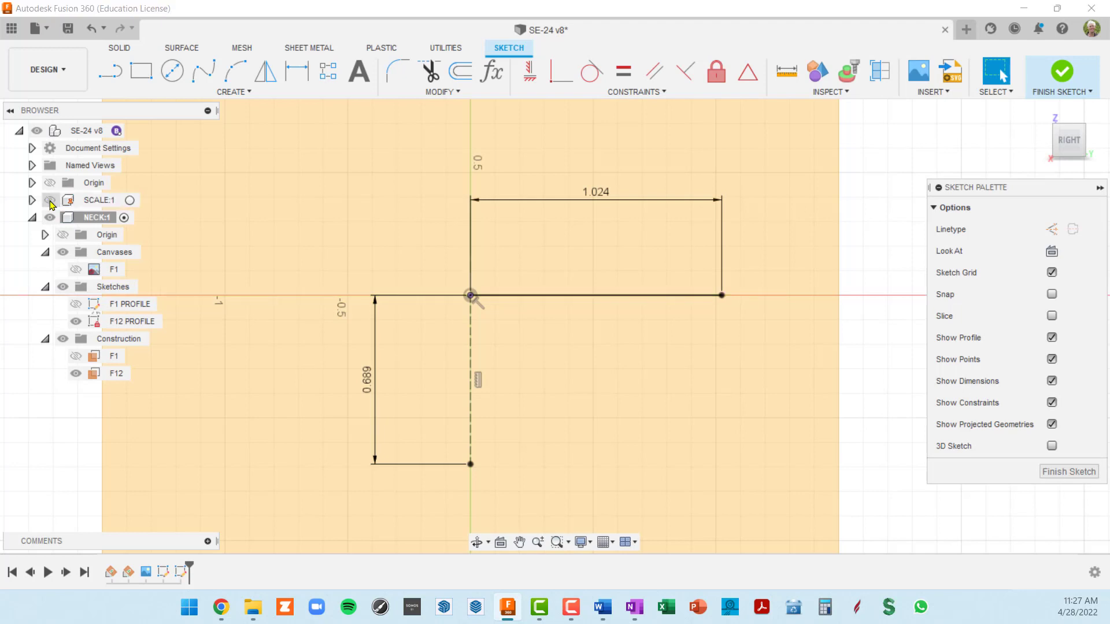
Mirror the horizontal line about the vertical construction line.
{"action": "left_click", "coordinate": [682, 296]}
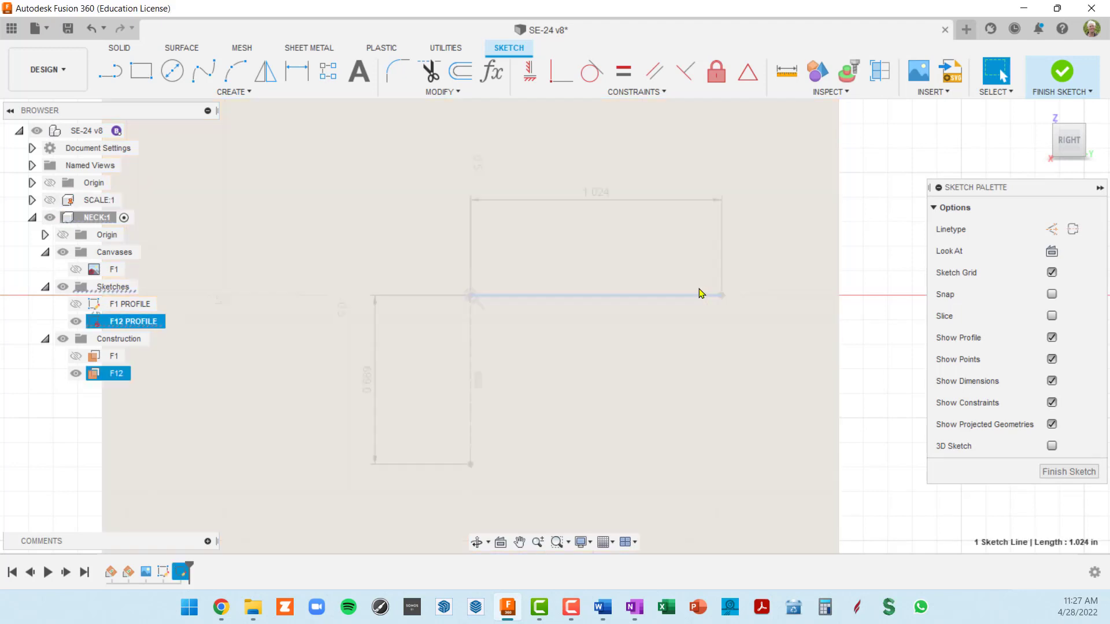
{"action": "scroll", "coordinate": [639, 346], "scroll_direction": "down", "scroll_amount": 3}
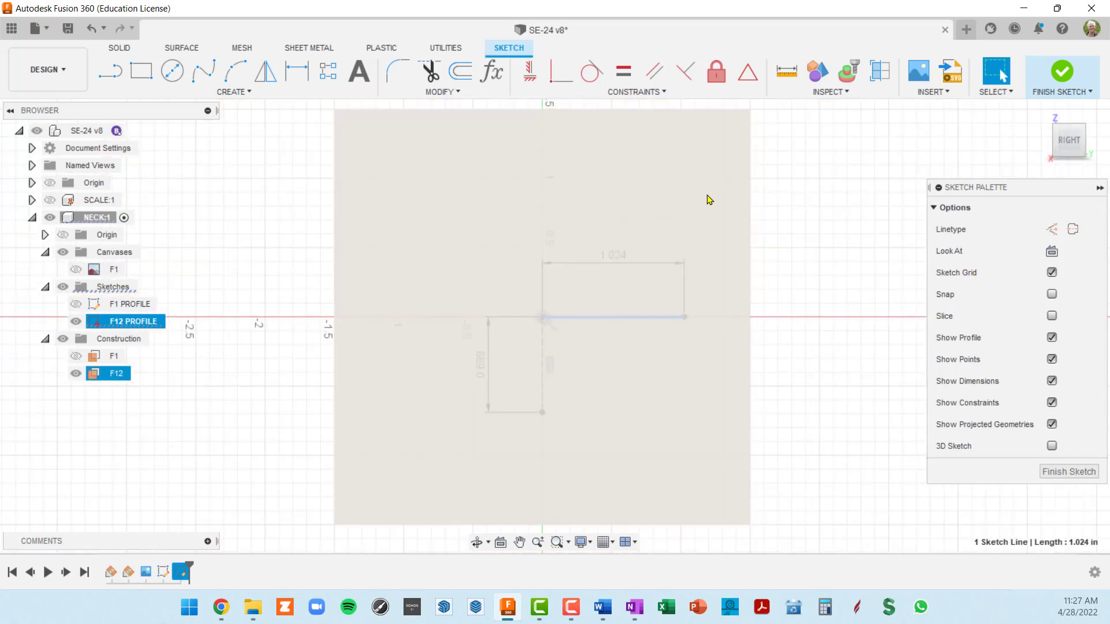
{"action": "left_click", "coordinate": [269, 79]}
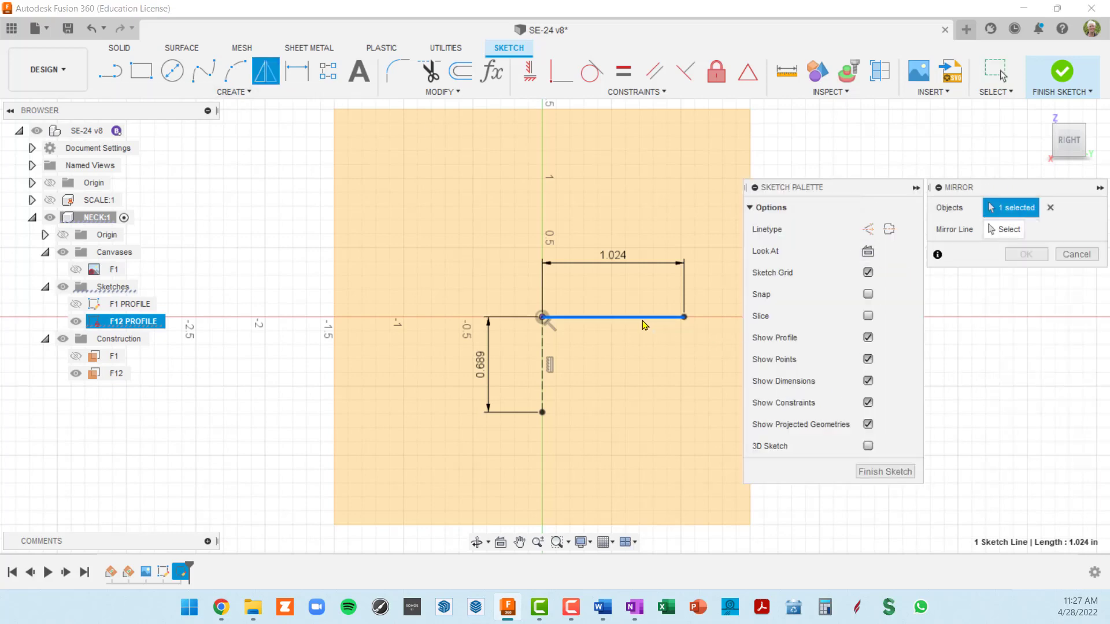
{"action": "left_click", "coordinate": [1011, 230]}
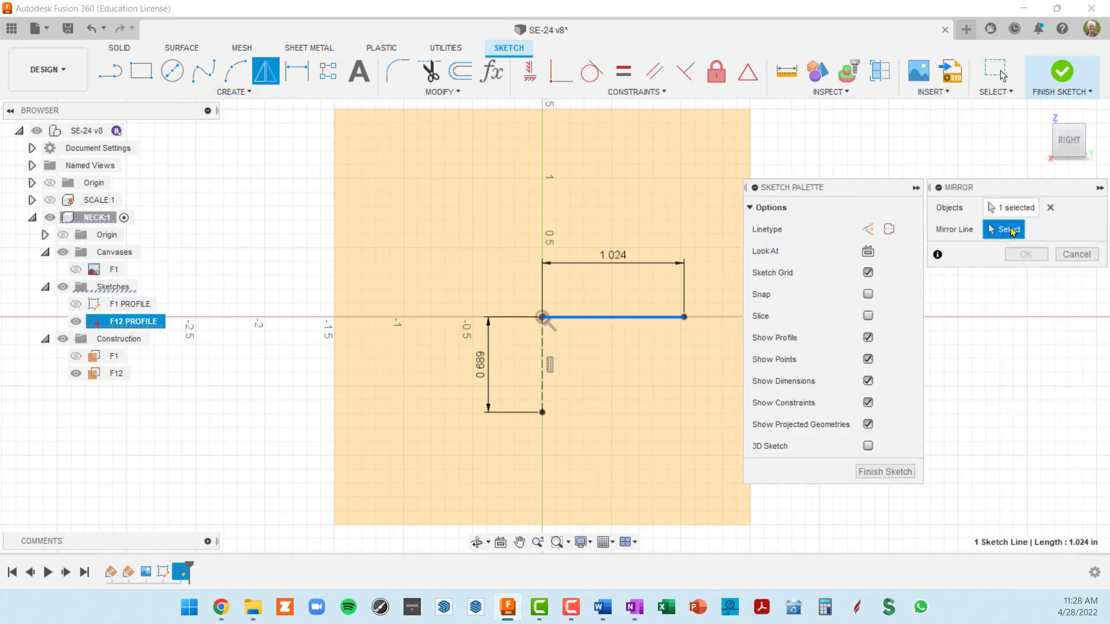
{"action": "left_click", "coordinate": [543, 359]}
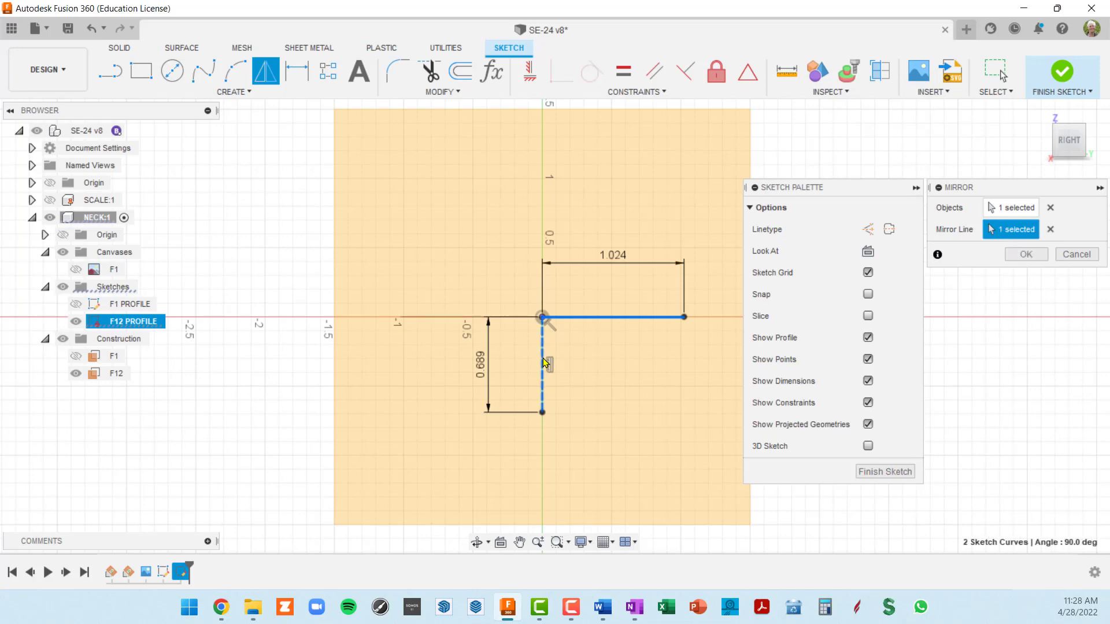
{"action": "left_click", "coordinate": [1025, 255]}
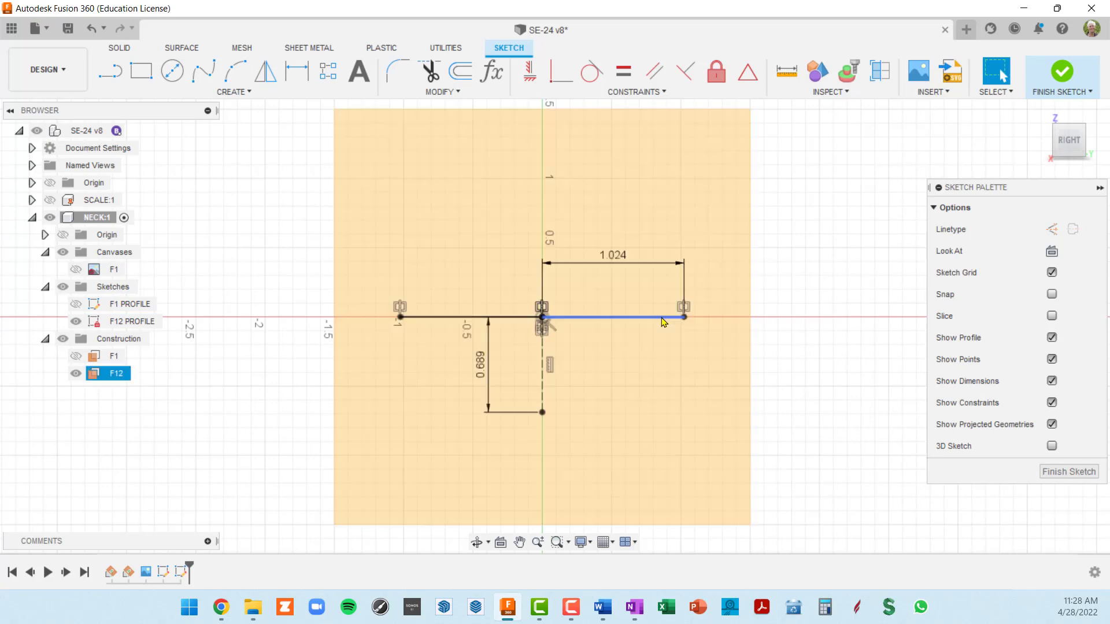
Draw a fit point spline from the lower end of the construction line to the outer end of the original horizontal line.
{"action": "scroll", "coordinate": [587, 382], "scroll_direction": "up", "scroll_amount": 2}
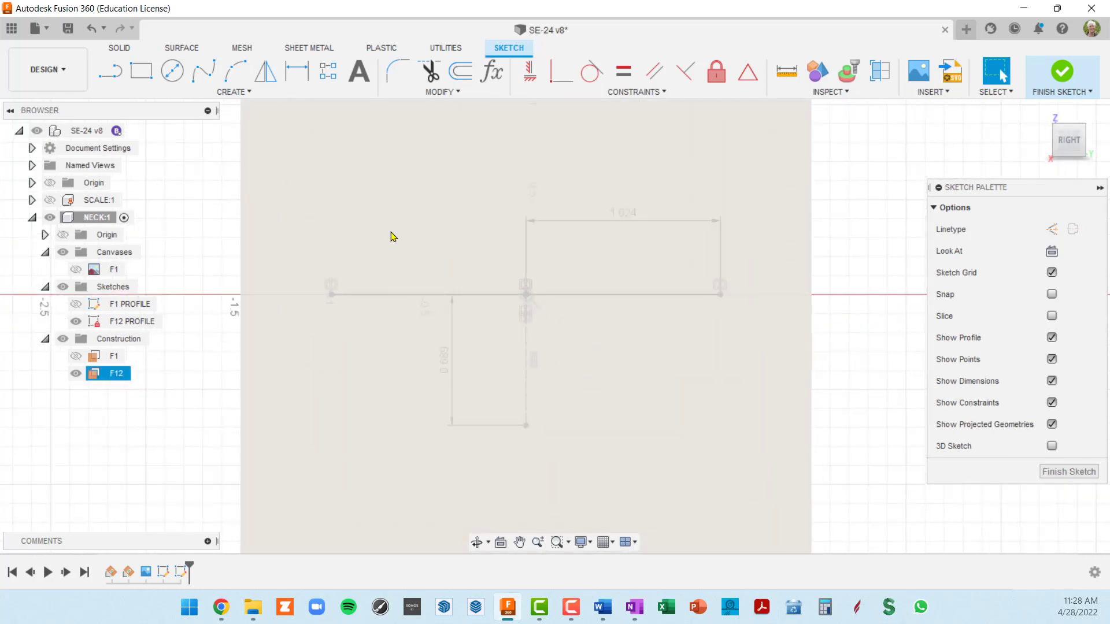
{"action": "left_click", "coordinate": [206, 74]}
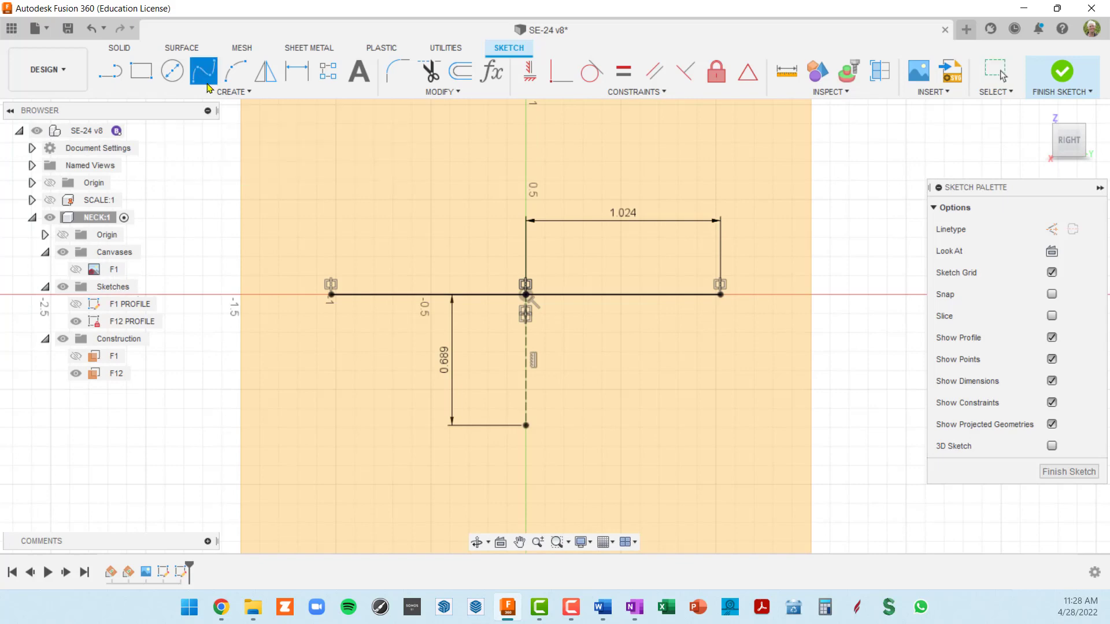
{"action": "left_click", "coordinate": [526, 426]}
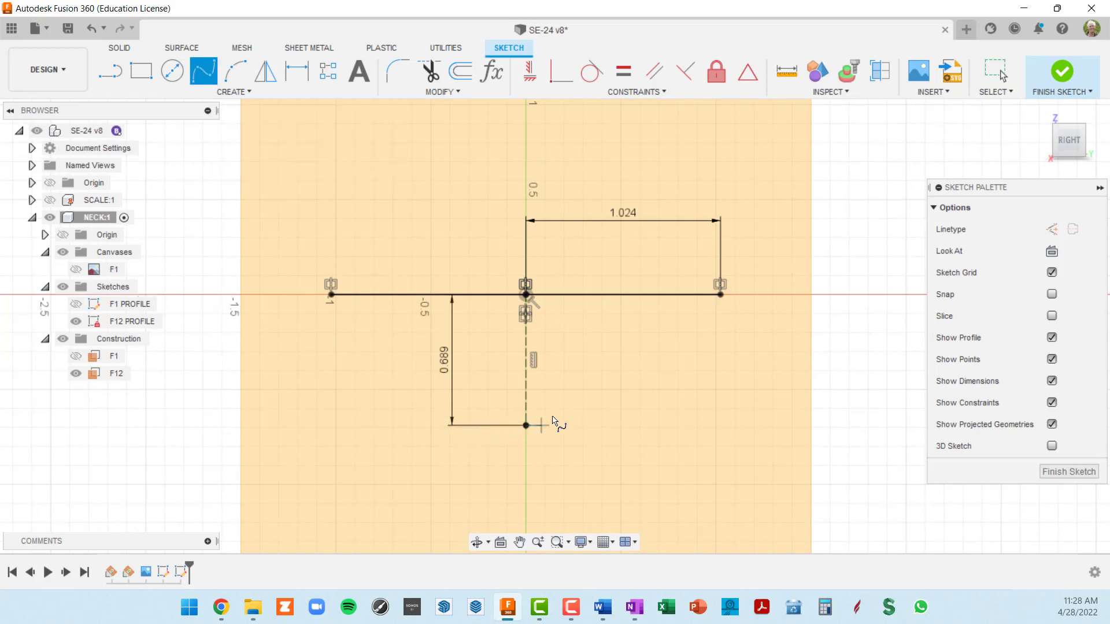
{"action": "left_click", "coordinate": [721, 295]}
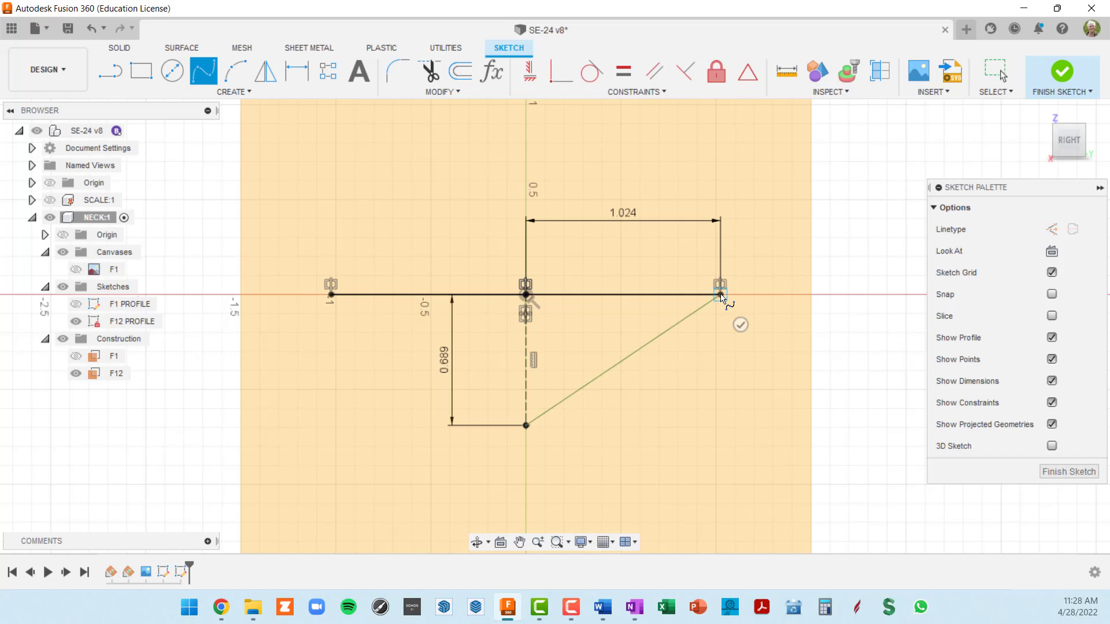
{"action": "left_click", "coordinate": [737, 323]}
{"action": "scroll", "coordinate": [600, 450], "scroll_direction": "up", "scroll_amount": 4}
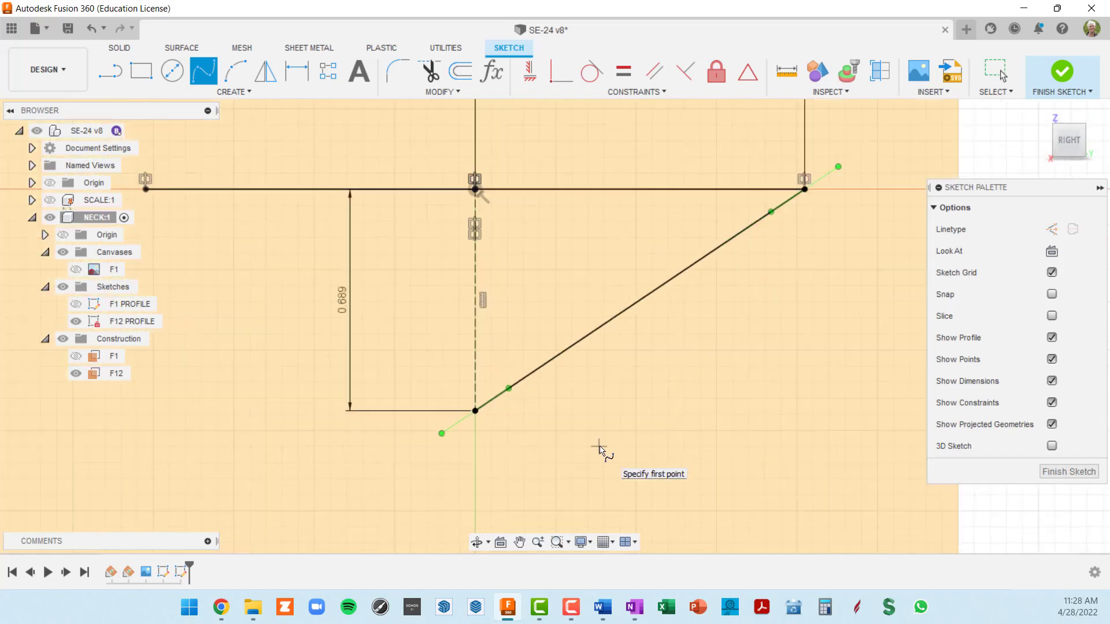
{"action": "key", "text": "Escape"}
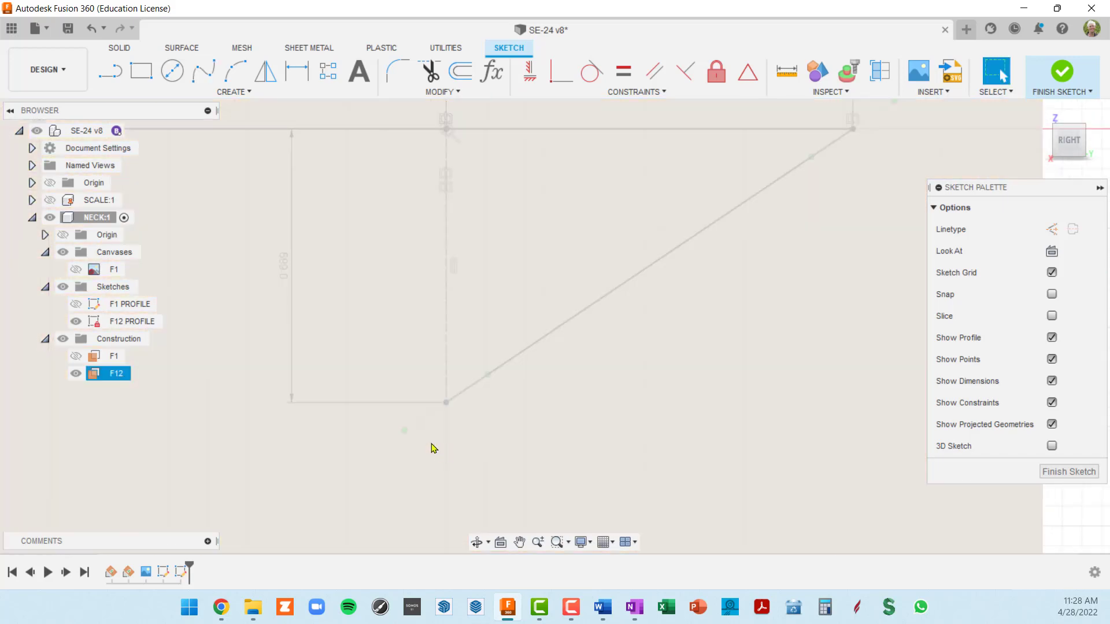
Constrain the tangent handle at the spline's lower endpoint to be horizontal.
{"action": "left_click", "coordinate": [426, 420]}
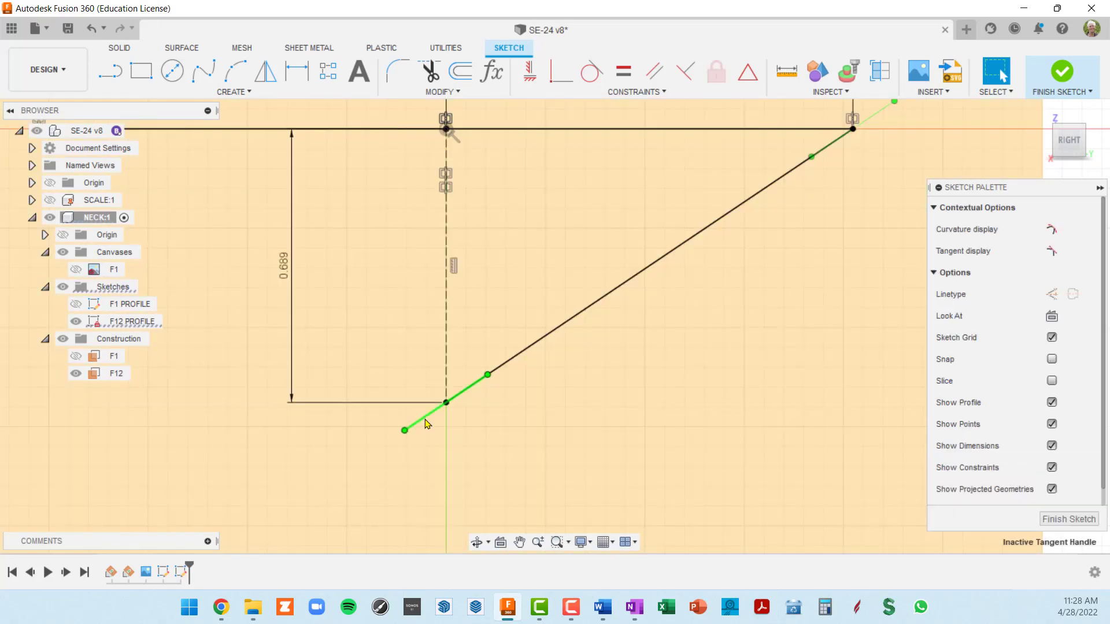
{"action": "scroll", "coordinate": [531, 416], "scroll_direction": "down", "scroll_amount": 2}
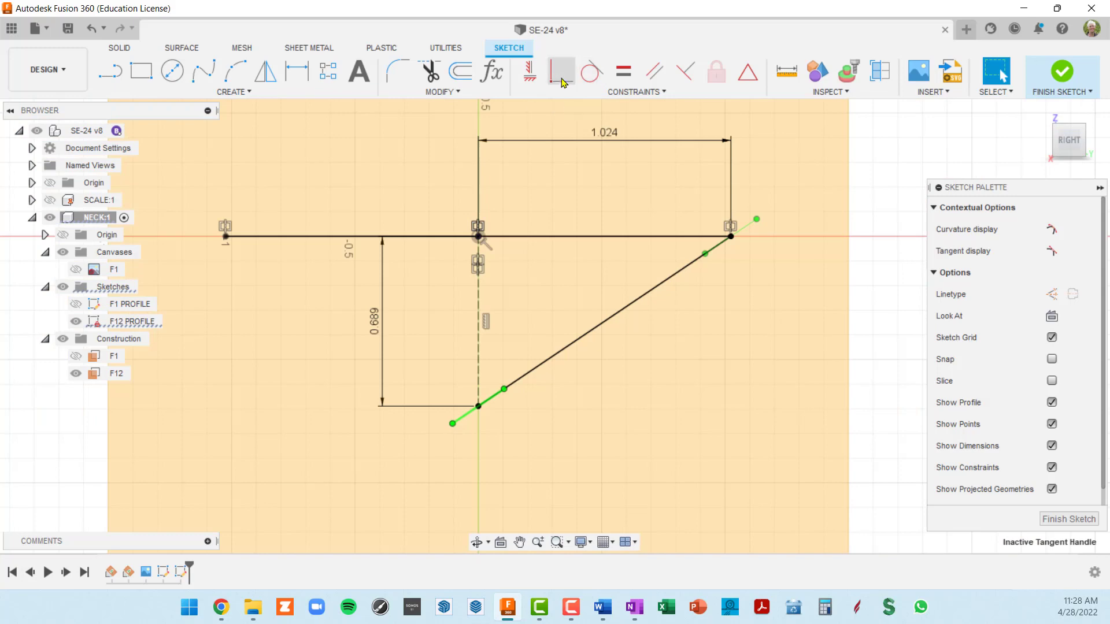
{"action": "left_click", "coordinate": [533, 75]}
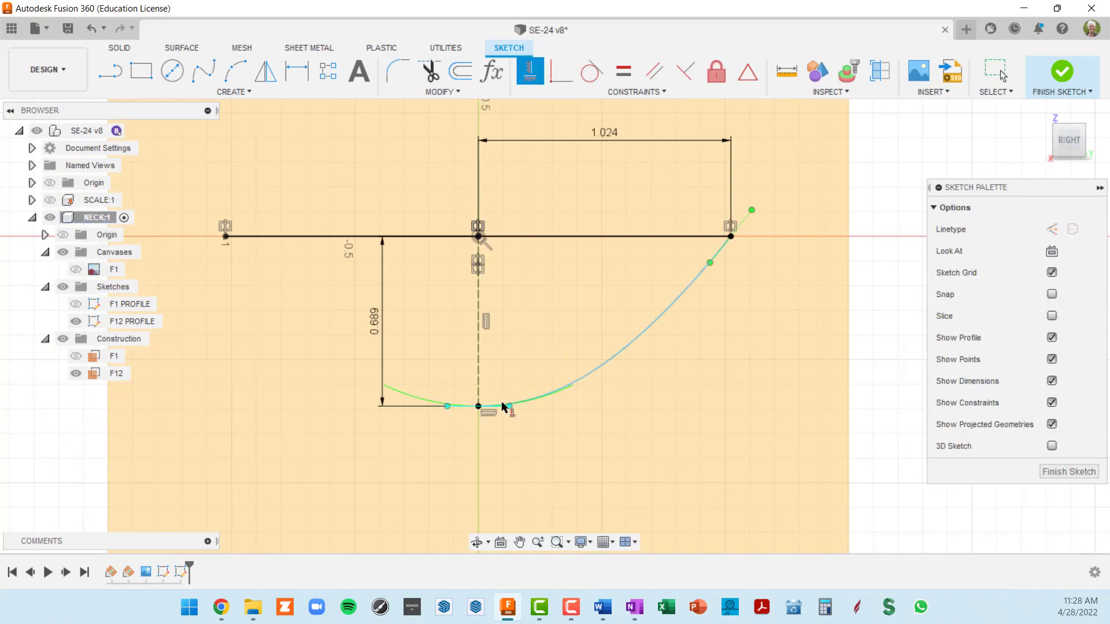
{"action": "scroll", "coordinate": [506, 430], "scroll_direction": "up", "scroll_amount": 2}
{"action": "scroll", "coordinate": [533, 403], "scroll_direction": "down", "scroll_amount": 2}
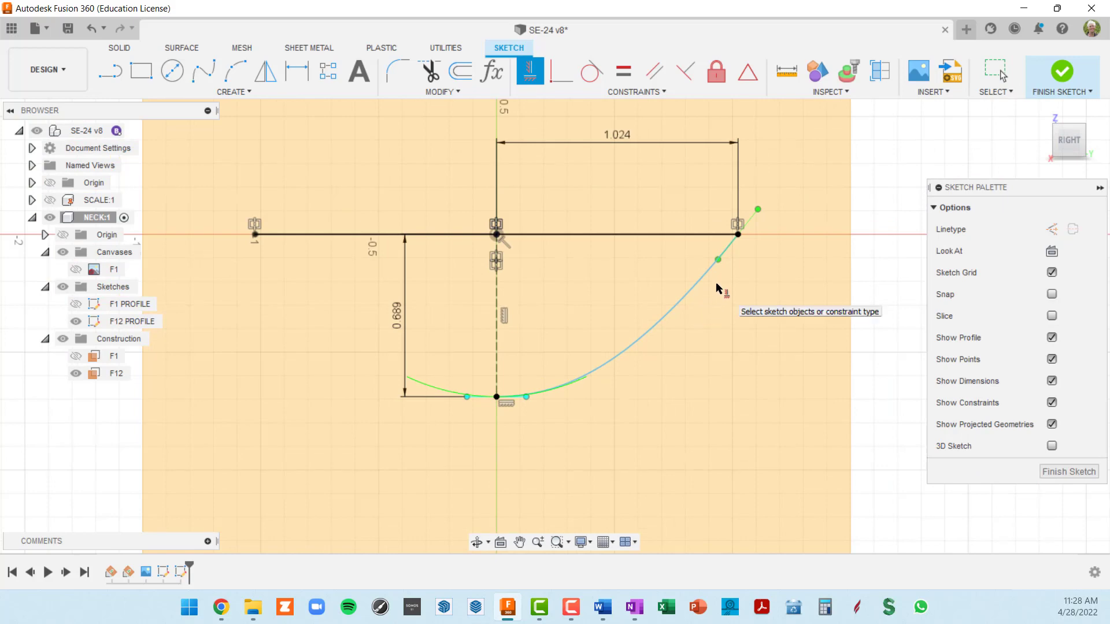
{"action": "key", "text": "Escape"}
Finish editing the F12 PROFILE sketch.
{"action": "scroll", "coordinate": [716, 285], "scroll_direction": "up", "scroll_amount": 1}
{"action": "scroll", "coordinate": [722, 295], "scroll_direction": "down", "scroll_amount": 5}
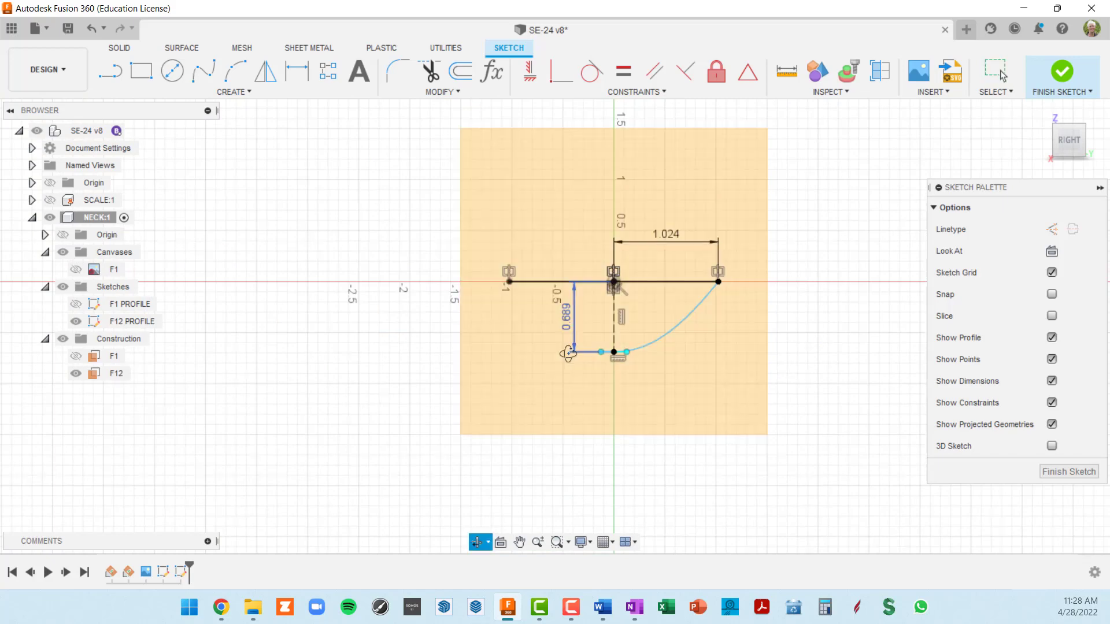
{"action": "mouse_move", "coordinate": [566, 356]}
{"action": "middle_mouse_down", "text": "shift"}
{"action": "mouse_move", "coordinate": [635, 402]}
{"action": "mouse_move", "coordinate": [602, 369]}
{"action": "mouse_move", "coordinate": [679, 272]}
{"action": "middle_mouse_up", "text": "shift"}
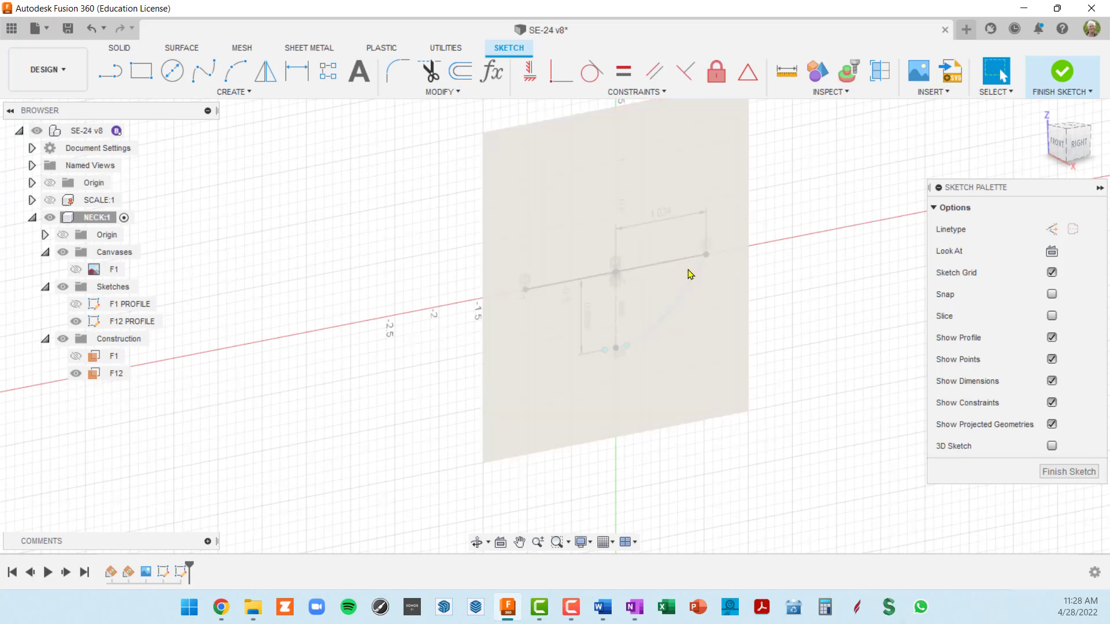
{"action": "scroll", "coordinate": [685, 272], "scroll_direction": "up", "scroll_amount": 3}
{"action": "left_click", "coordinate": [655, 346]}
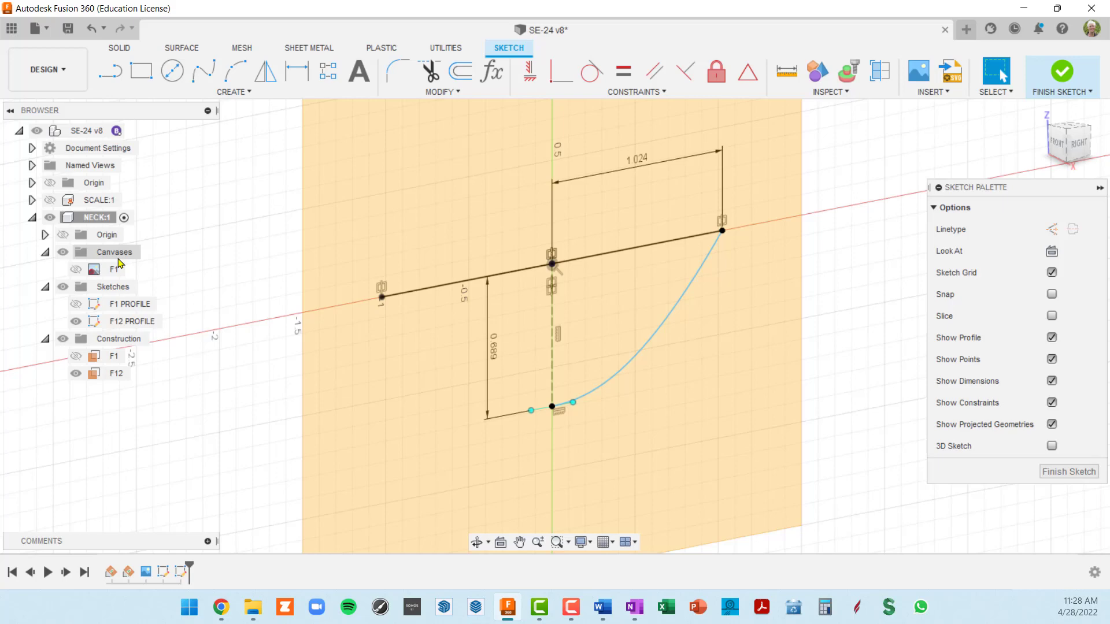
{"action": "scroll", "coordinate": [144, 265], "scroll_direction": "down", "scroll_amount": 2}
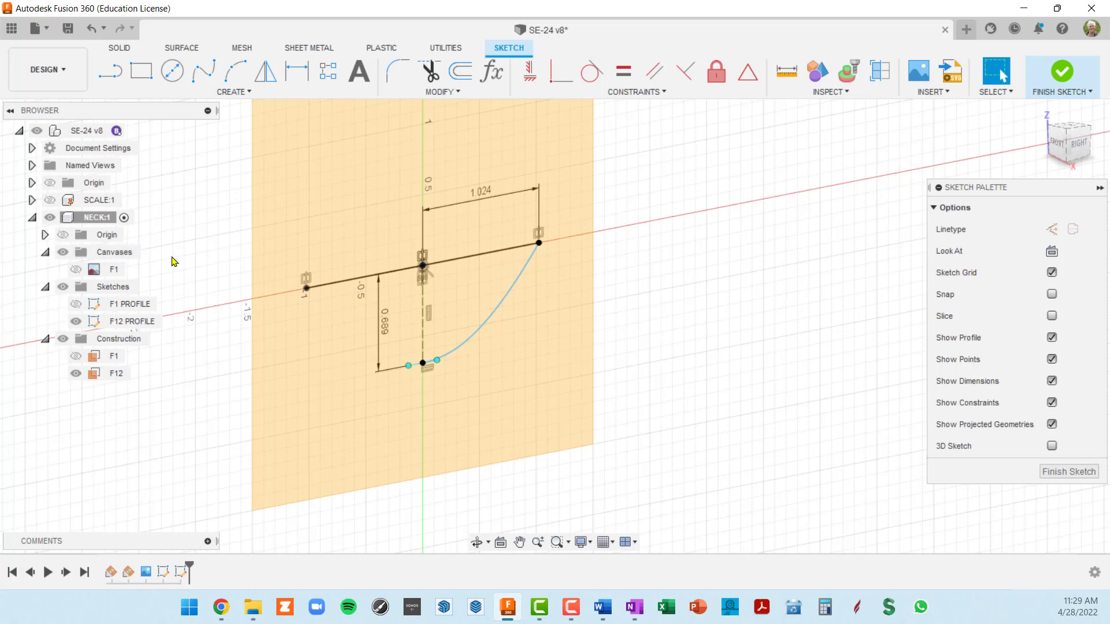
{"action": "left_click", "coordinate": [1068, 472]}
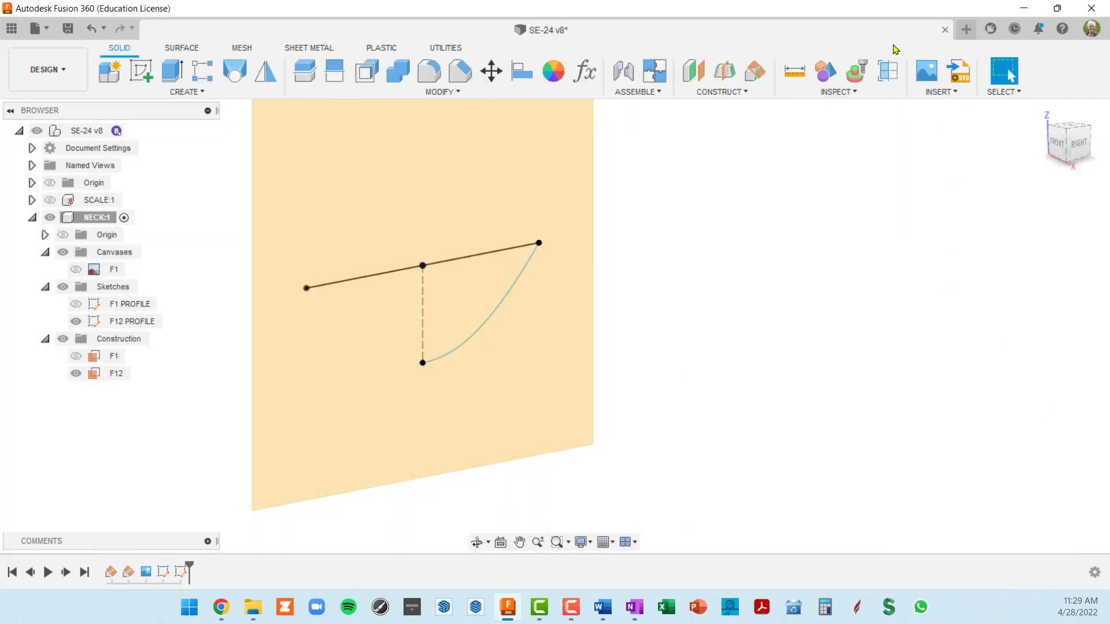
Insert PatternThin.png from the PRS SE 24 PLANS folder as a canvas on the F12 construction plane.
{"action": "left_click", "coordinate": [926, 74]}
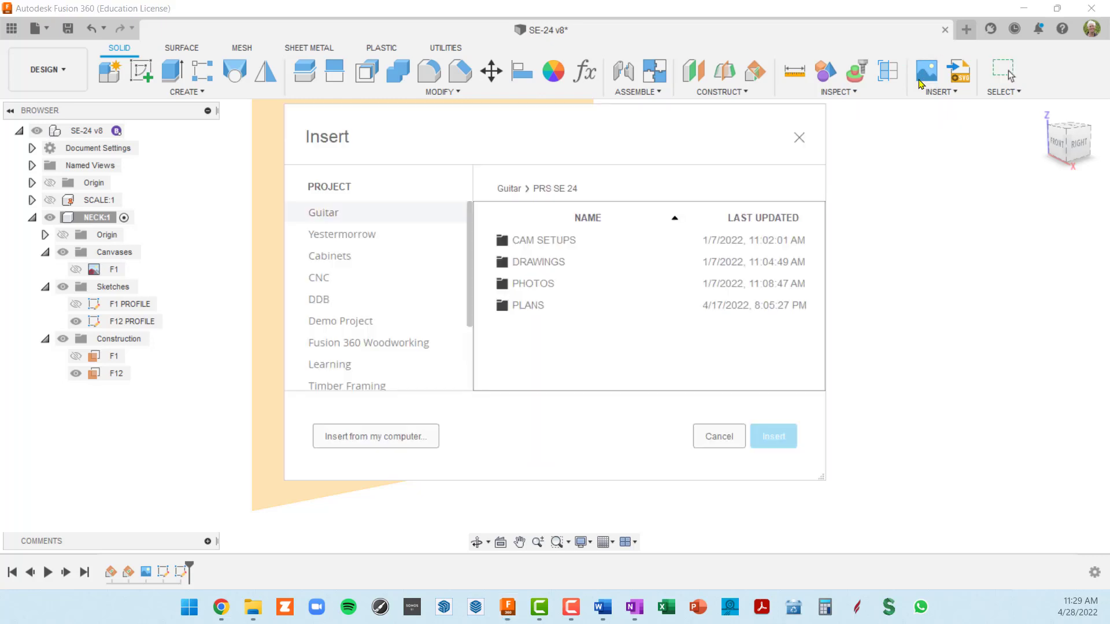
{"action": "double_click", "coordinate": [541, 311]}
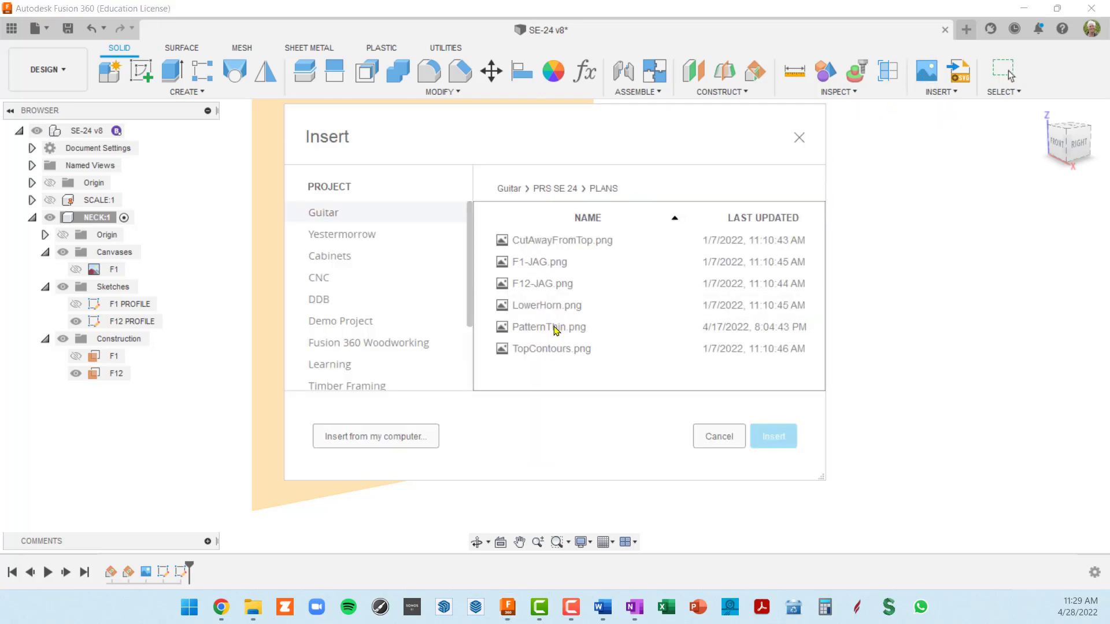
{"action": "left_click", "coordinate": [555, 327]}
{"action": "left_click", "coordinate": [774, 438]}
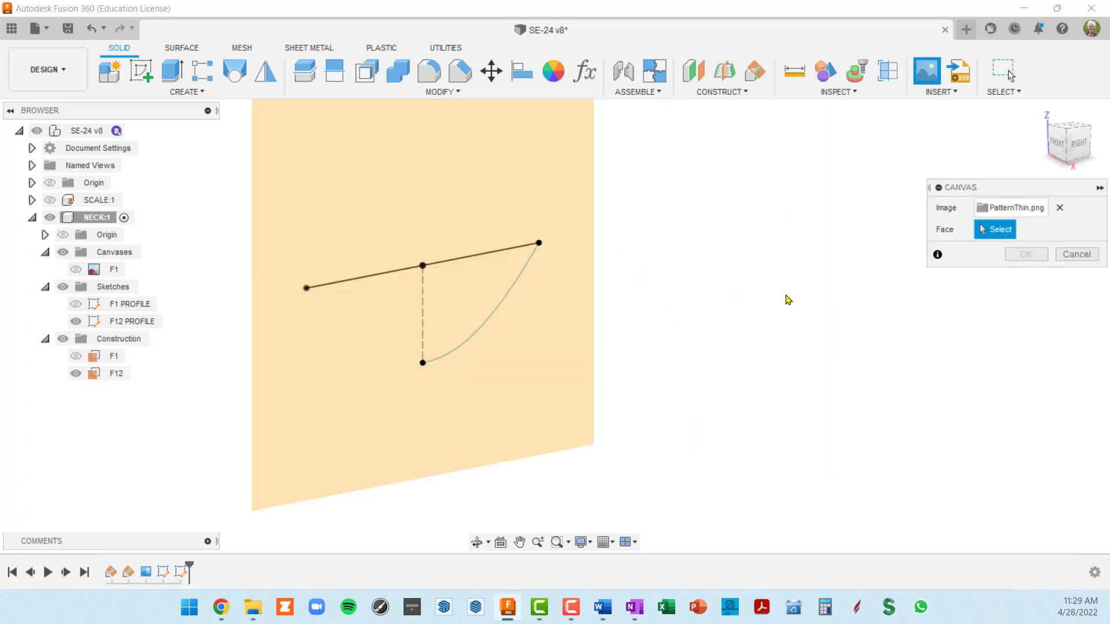
{"action": "scroll", "coordinate": [802, 295], "scroll_direction": "down", "scroll_amount": 3}
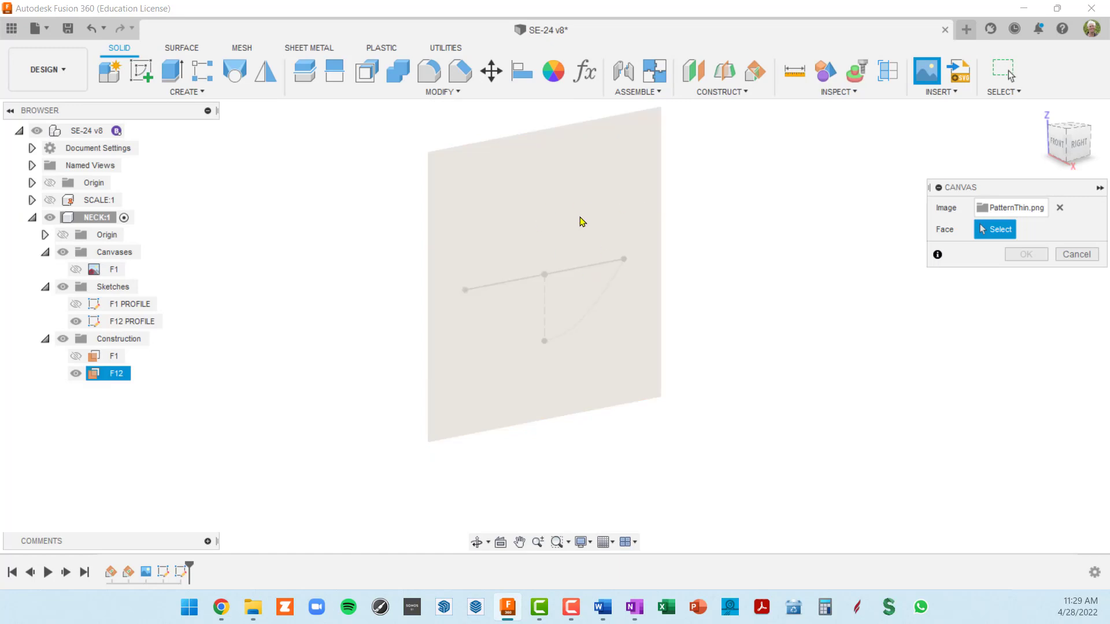
{"action": "left_click", "coordinate": [598, 169]}
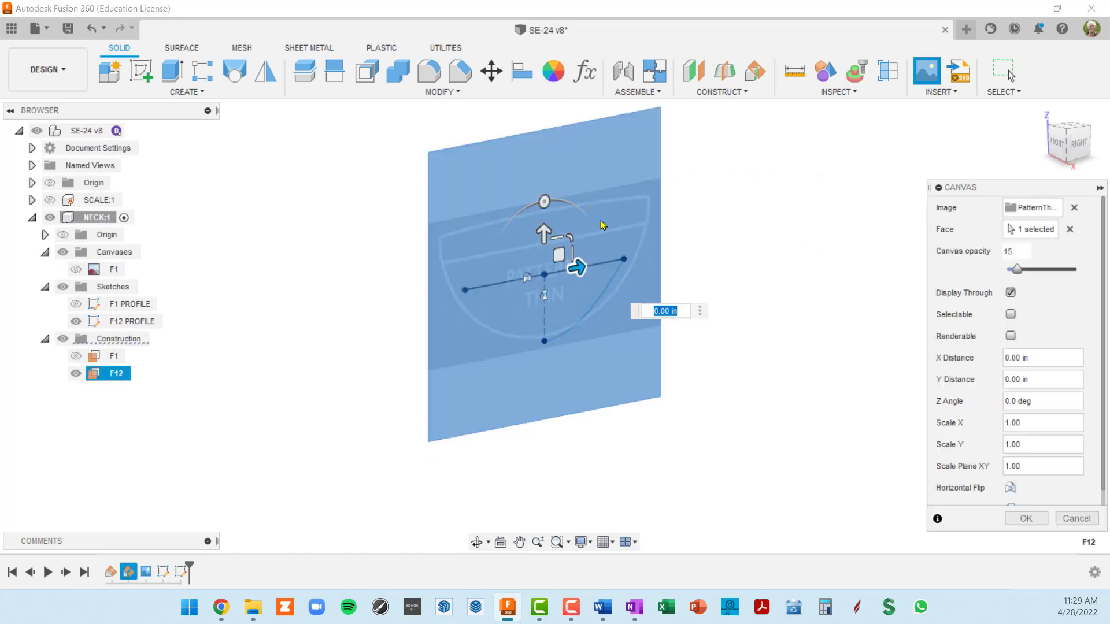
Align the PatternThin canvas with the F12 profile lines at an X distance of -0.003 in and accept the canvas.
{"action": "scroll", "coordinate": [597, 290], "scroll_direction": "up", "scroll_amount": 3}
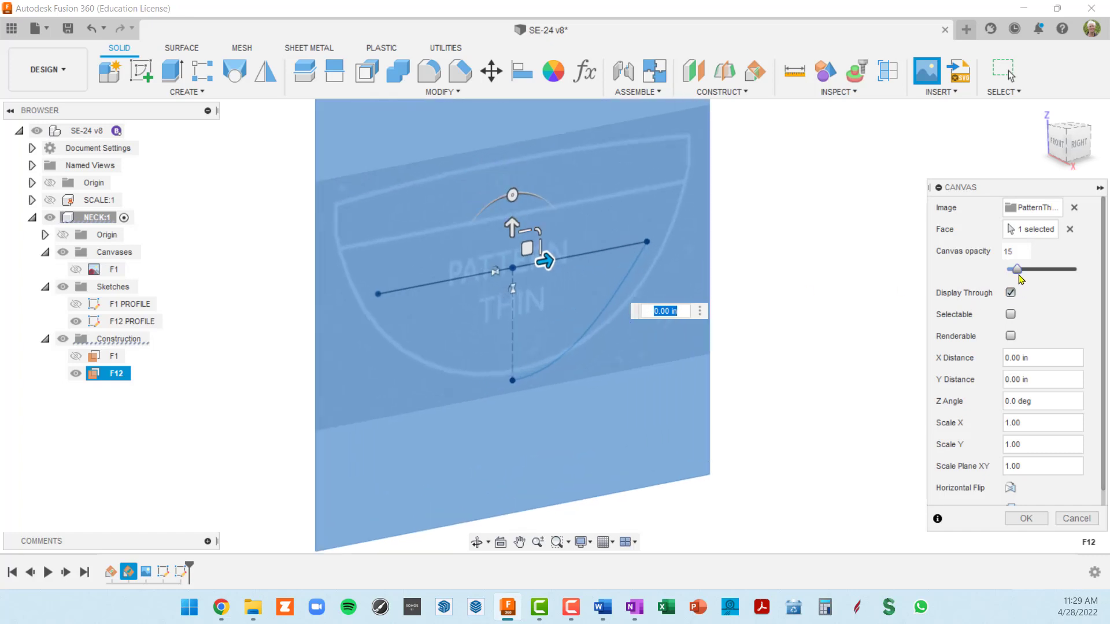
{"action": "left_click_drag", "start_coordinate": [1018, 274], "coordinate": [1017, 273]}
{"action": "middle_click_drag", "start_coordinate": [628, 289], "coordinate": [667, 276]}
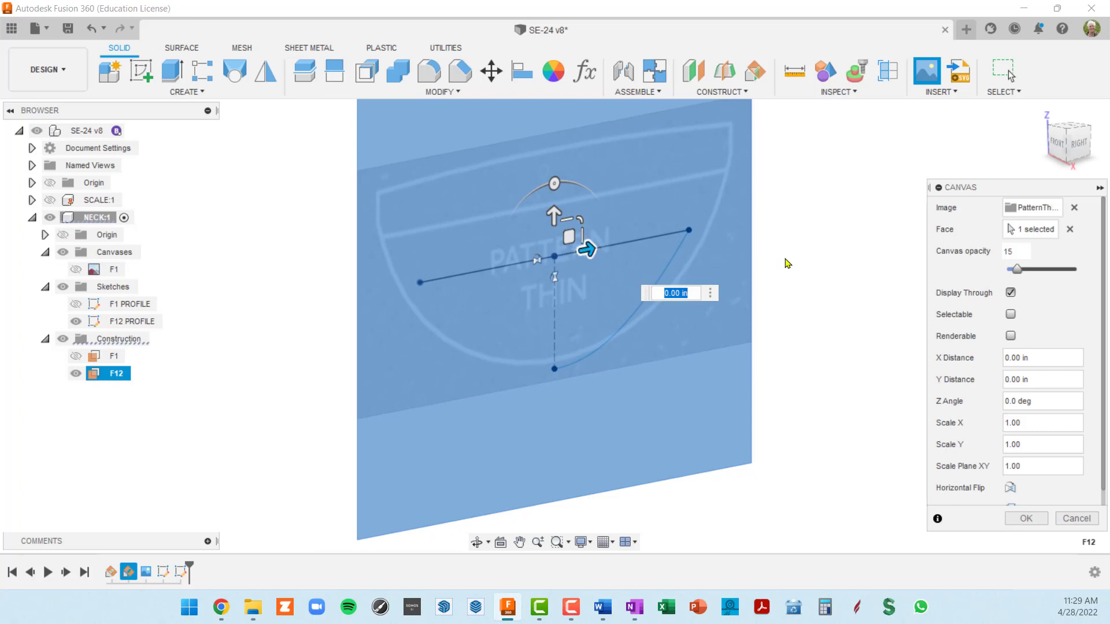
{"action": "left_click", "coordinate": [1062, 151]}
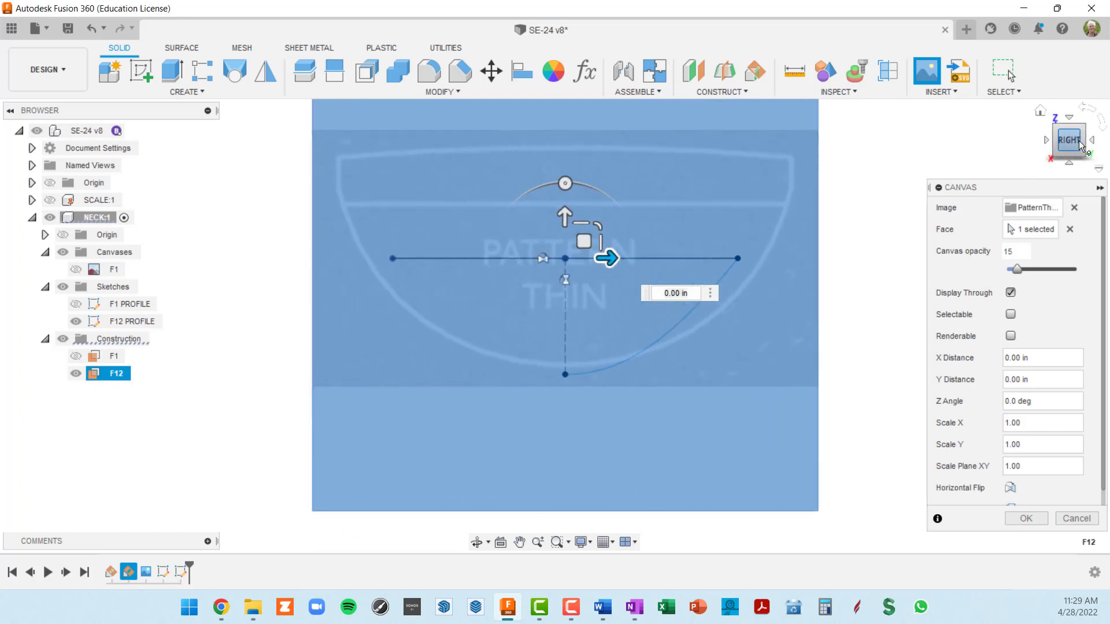
{"action": "left_click_drag", "start_coordinate": [584, 241], "coordinate": [598, 269]}
{"action": "scroll", "coordinate": [594, 282], "scroll_direction": "up", "scroll_amount": 3}
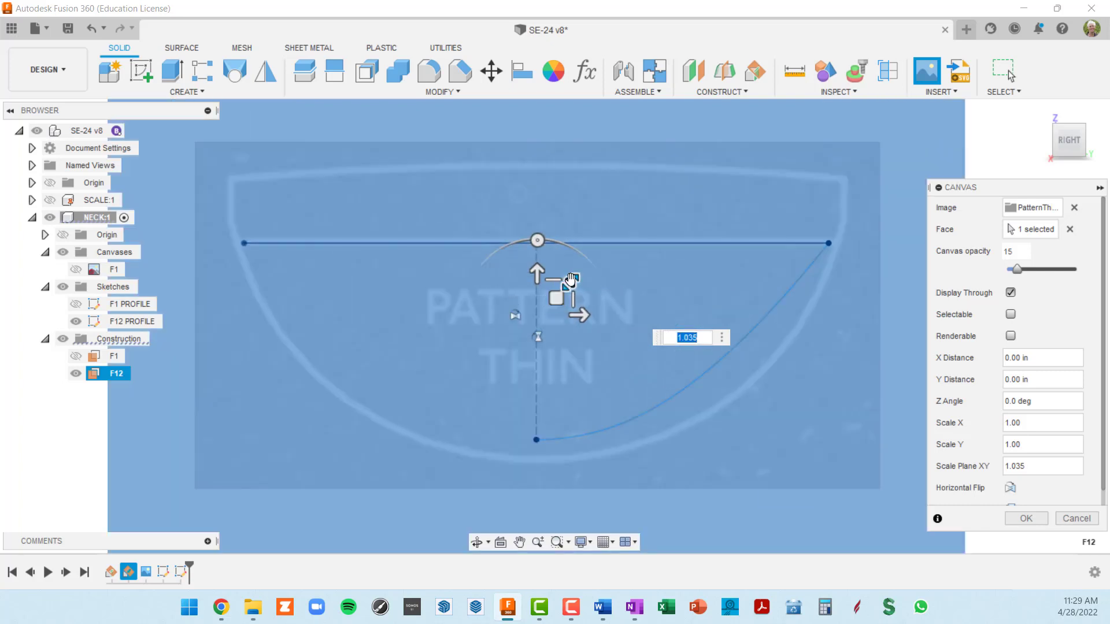
{"action": "left_click_drag", "start_coordinate": [571, 279], "coordinate": [555, 300]}
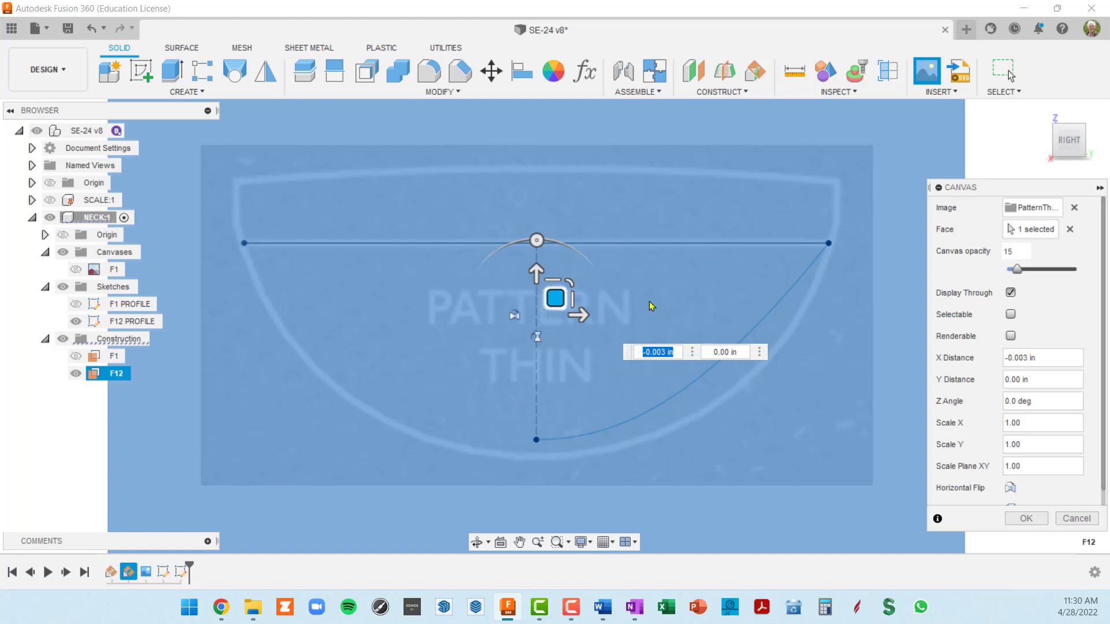
{"action": "scroll", "coordinate": [652, 306], "scroll_direction": "down", "scroll_amount": 2}
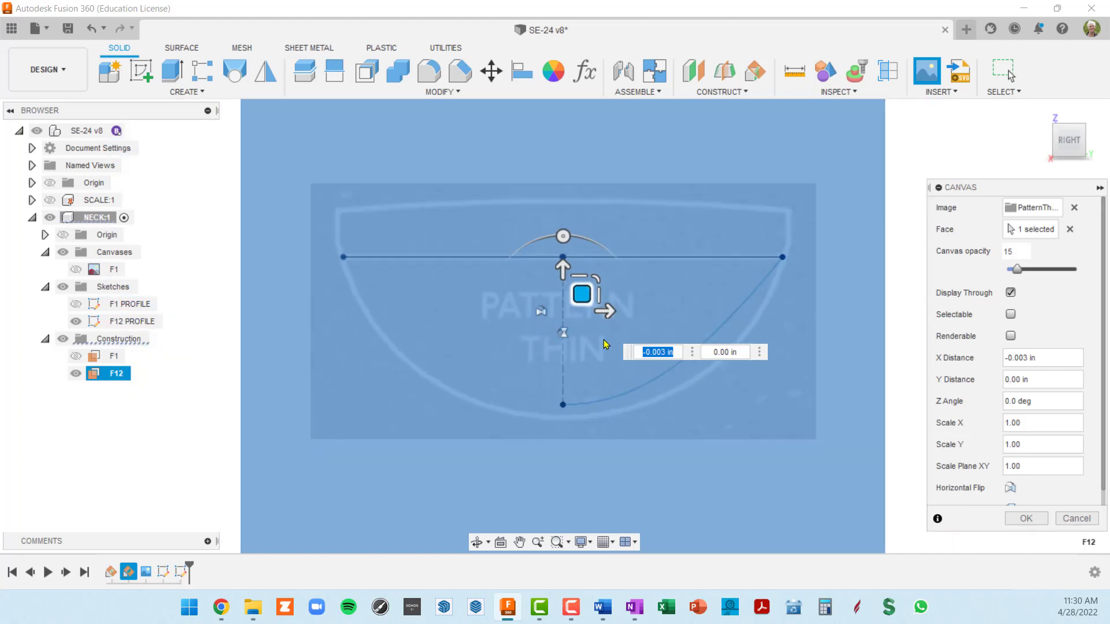
{"action": "scroll", "coordinate": [630, 315], "scroll_direction": "down", "scroll_amount": 2}
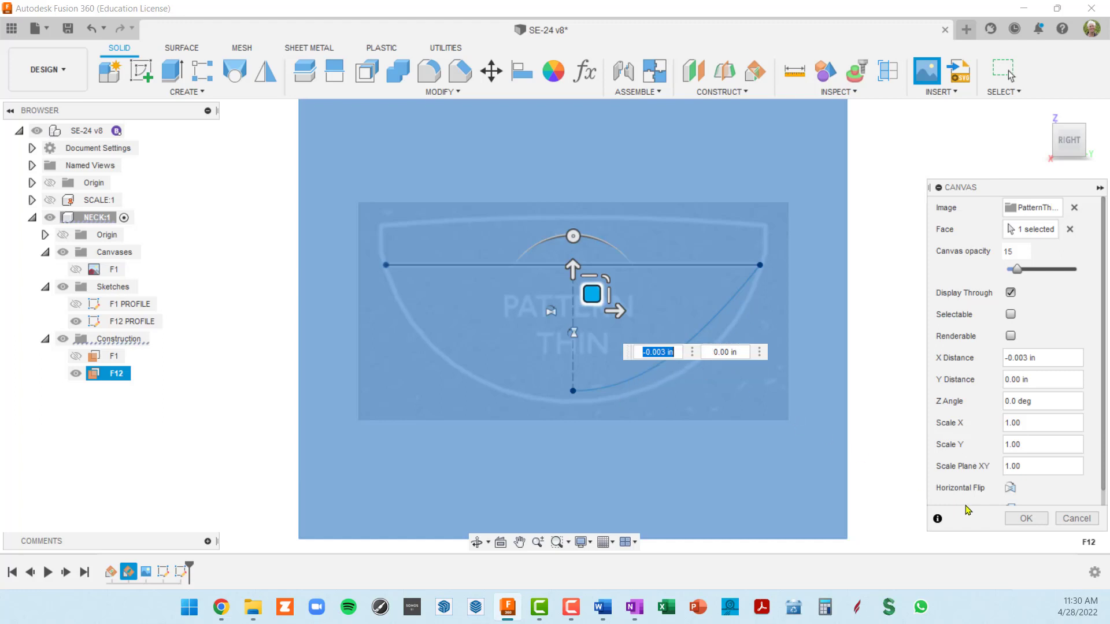
{"action": "left_click", "coordinate": [1027, 519]}
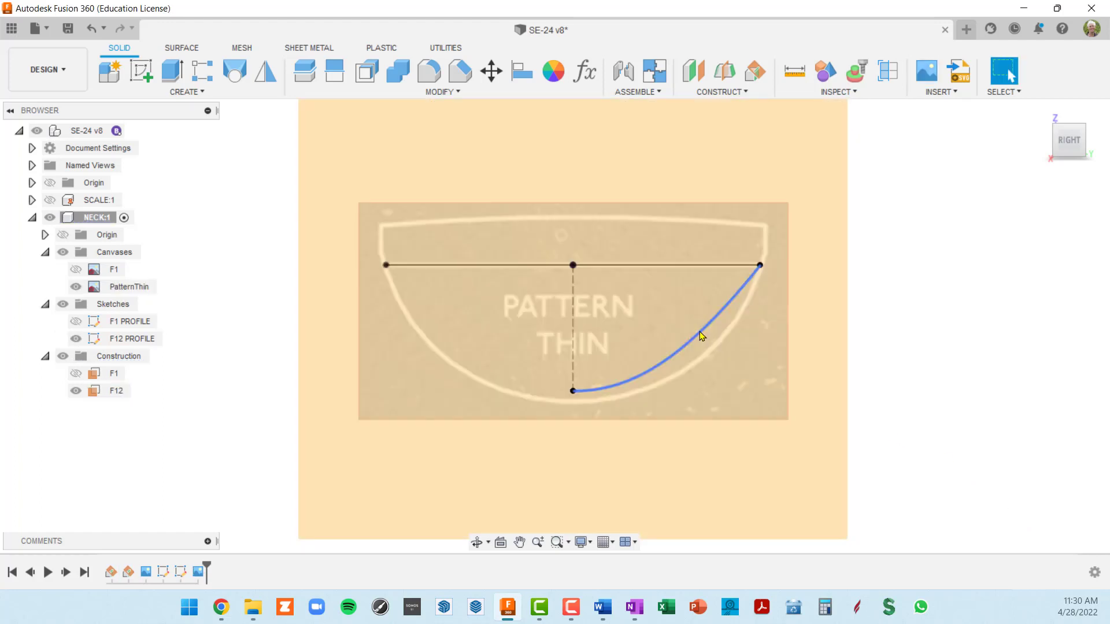
{"action": "left_click", "coordinate": [699, 332]}
{"action": "right_click", "coordinate": [699, 332]}
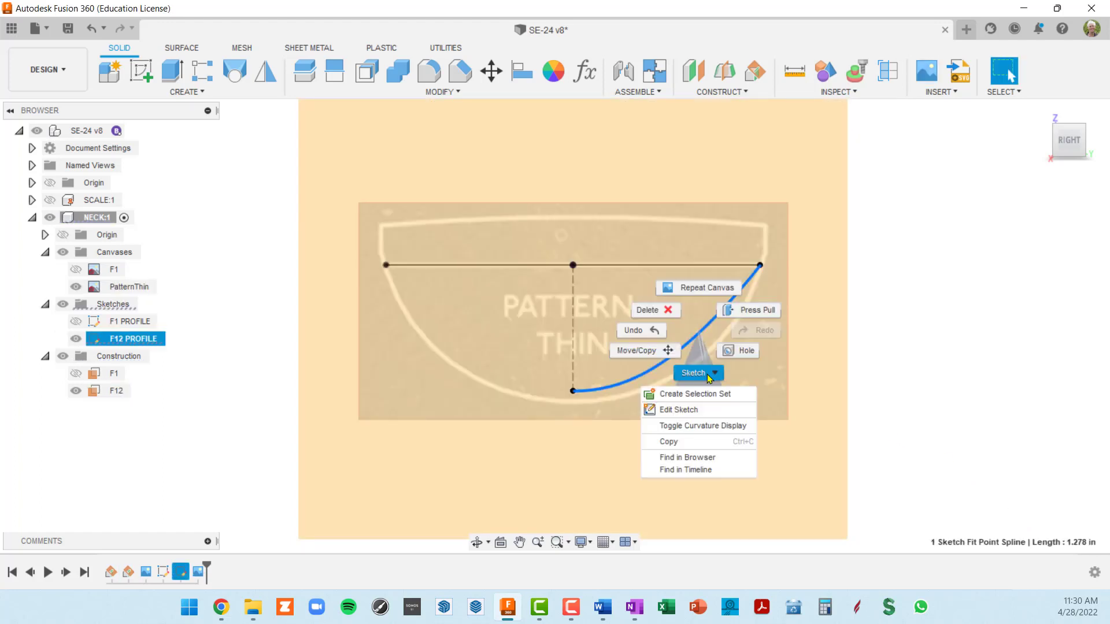
{"action": "left_click", "coordinate": [699, 411]}
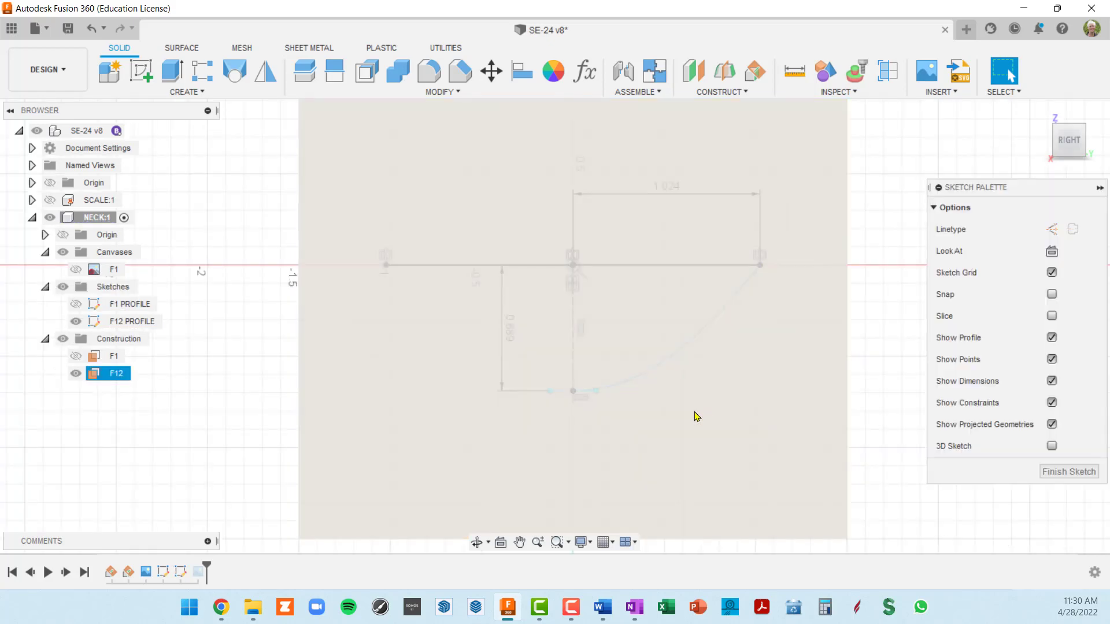
{"action": "scroll", "coordinate": [702, 404], "scroll_direction": "down", "scroll_amount": 1}
{"action": "scroll", "coordinate": [728, 399], "scroll_direction": "down", "scroll_amount": 2}
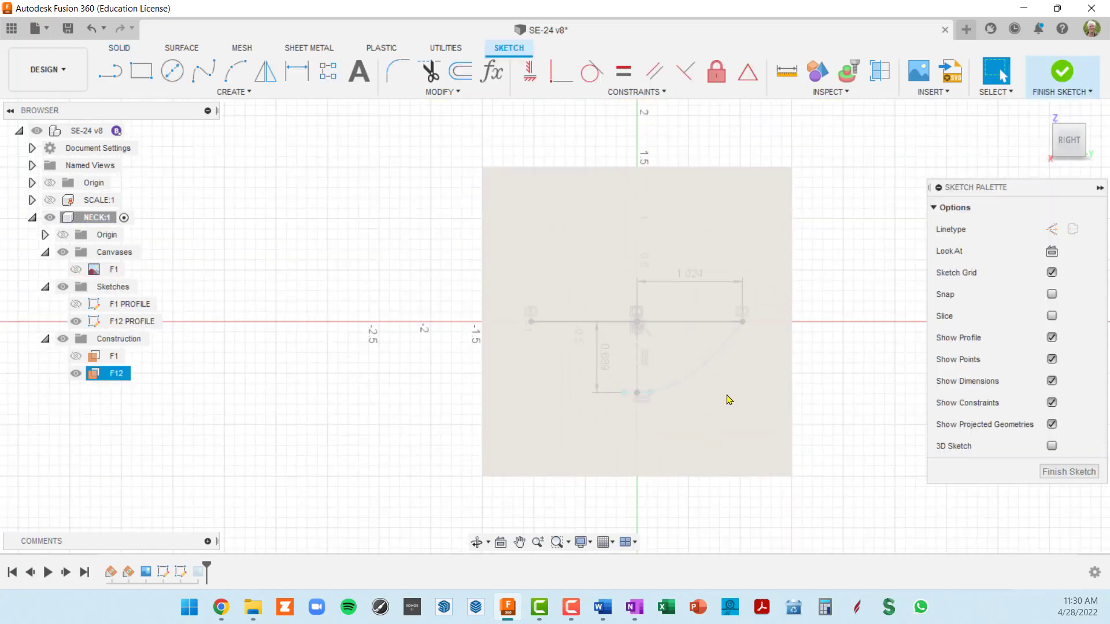
{"action": "mouse_move", "coordinate": [799, 361]}
{"action": "middle_mouse_down"}
{"action": "mouse_move", "coordinate": [761, 339]}
{"action": "mouse_move", "coordinate": [745, 345]}
{"action": "middle_mouse_up"}
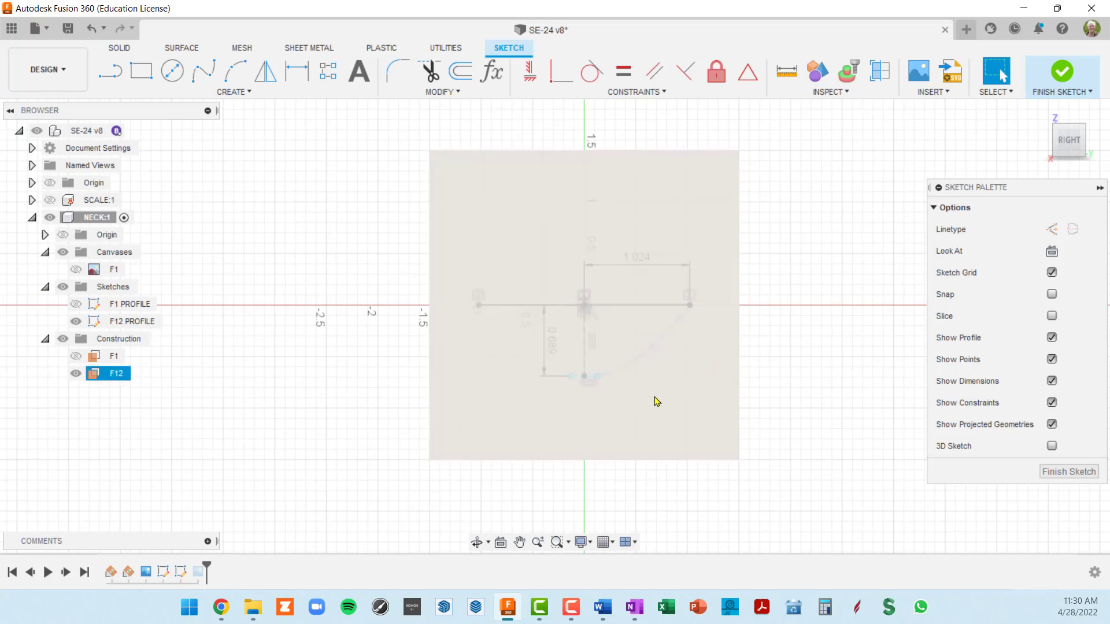
{"action": "left_click", "coordinate": [677, 261]}
{"action": "left_click", "coordinate": [296, 513]}
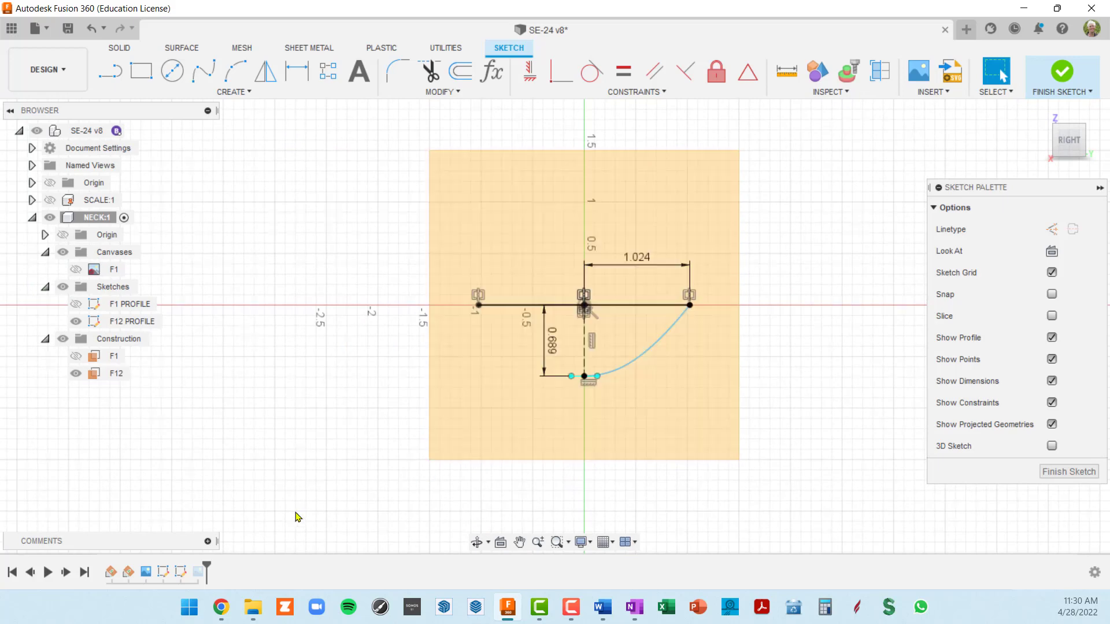
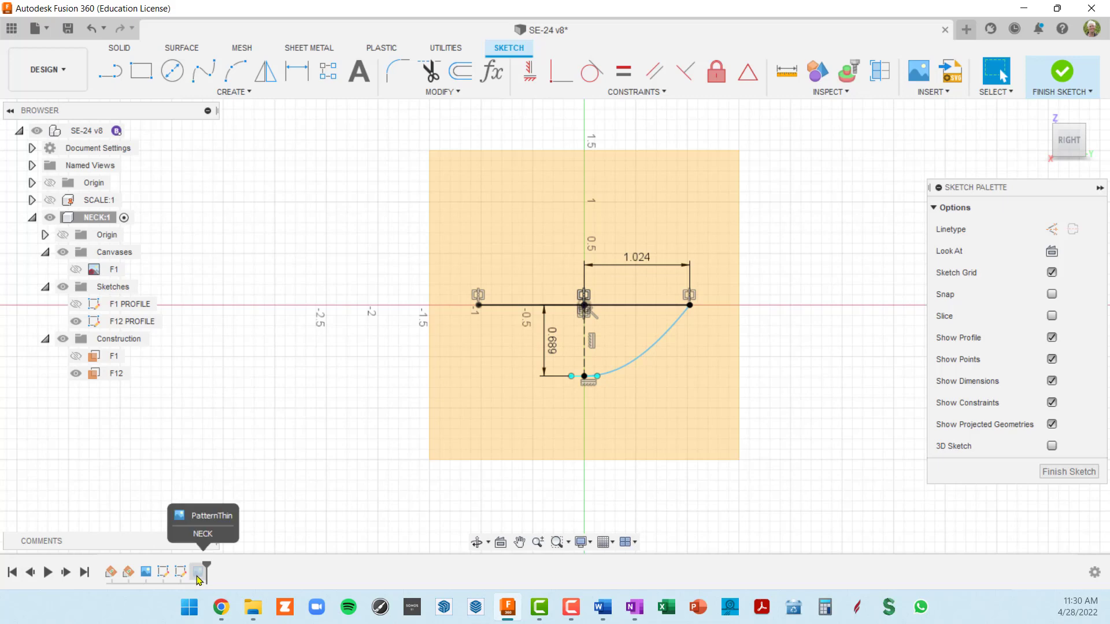
{"action": "left_click", "coordinate": [1070, 472]}
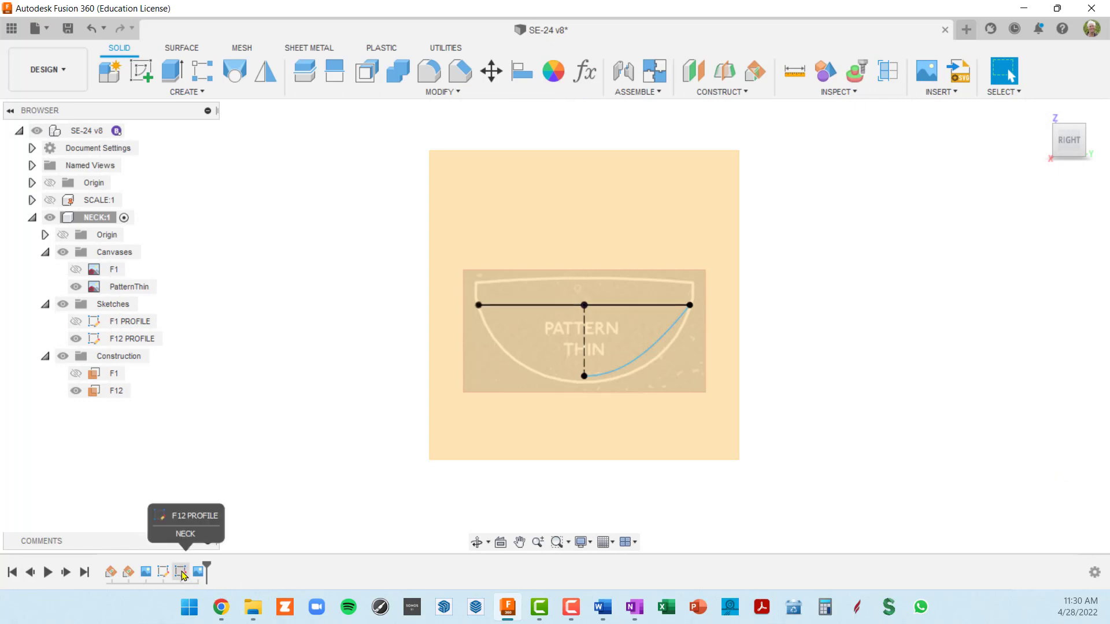
Move the F12 PROFILE sketch after the PatternThin canvas in the timeline and reopen the sketch for editing.
{"action": "left_click", "coordinate": [180, 572]}
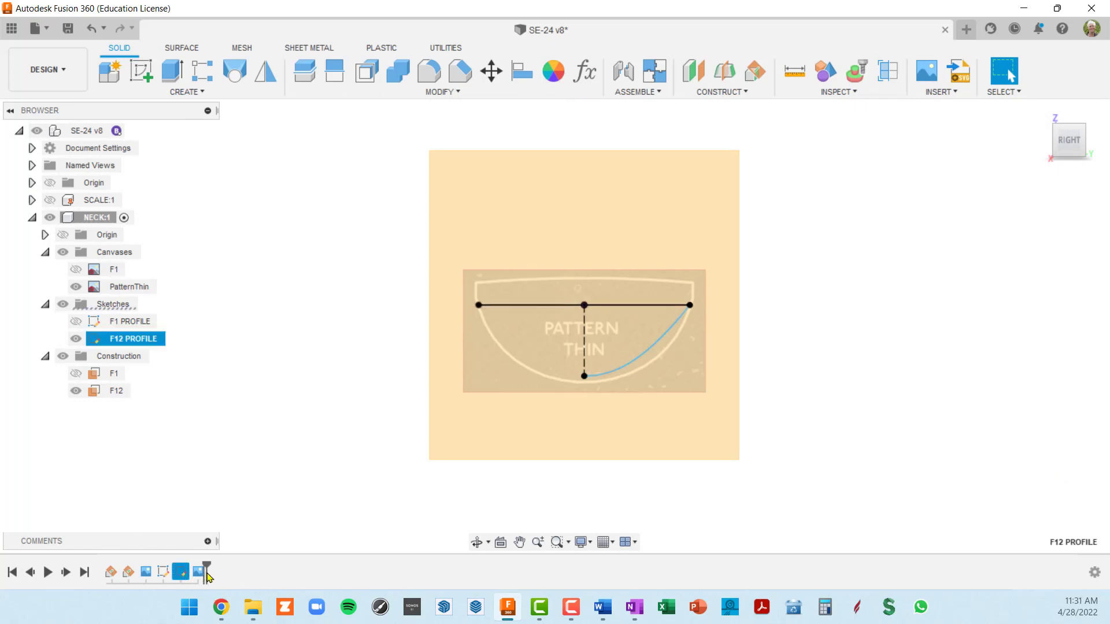
{"action": "left_click_drag", "start_coordinate": [181, 573], "coordinate": [214, 579]}
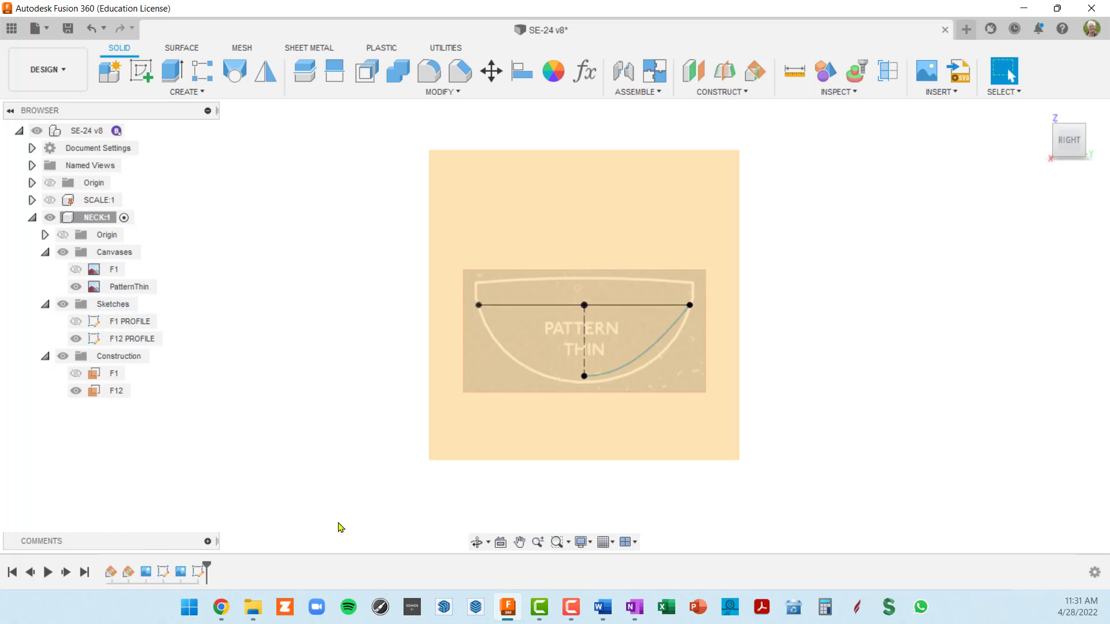
{"action": "right_click", "coordinate": [199, 572]}
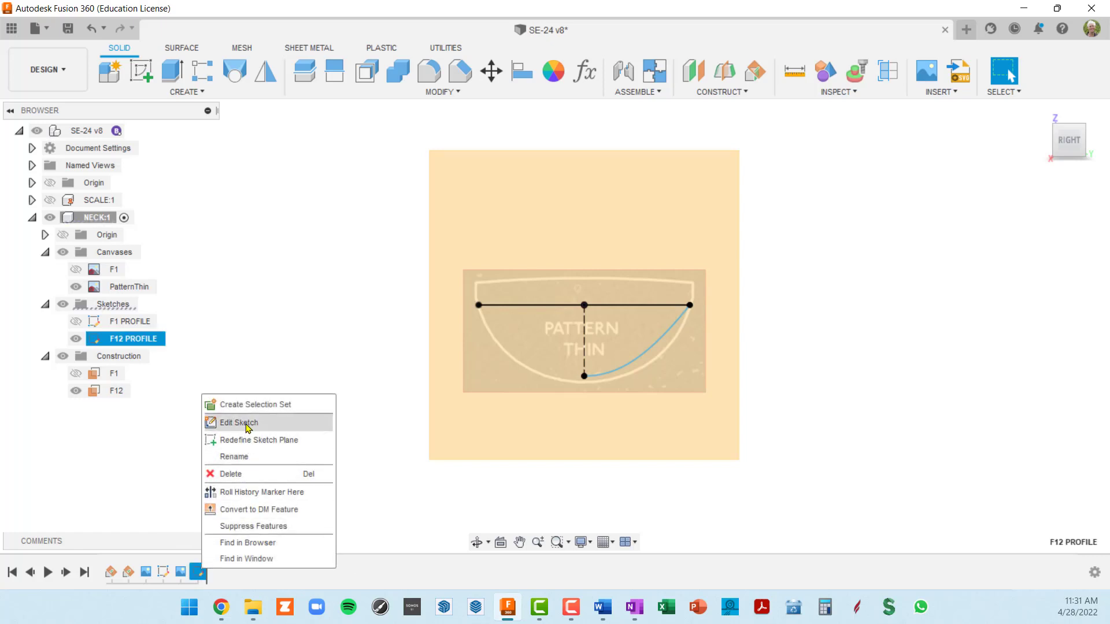
{"action": "left_click", "coordinate": [247, 428]}
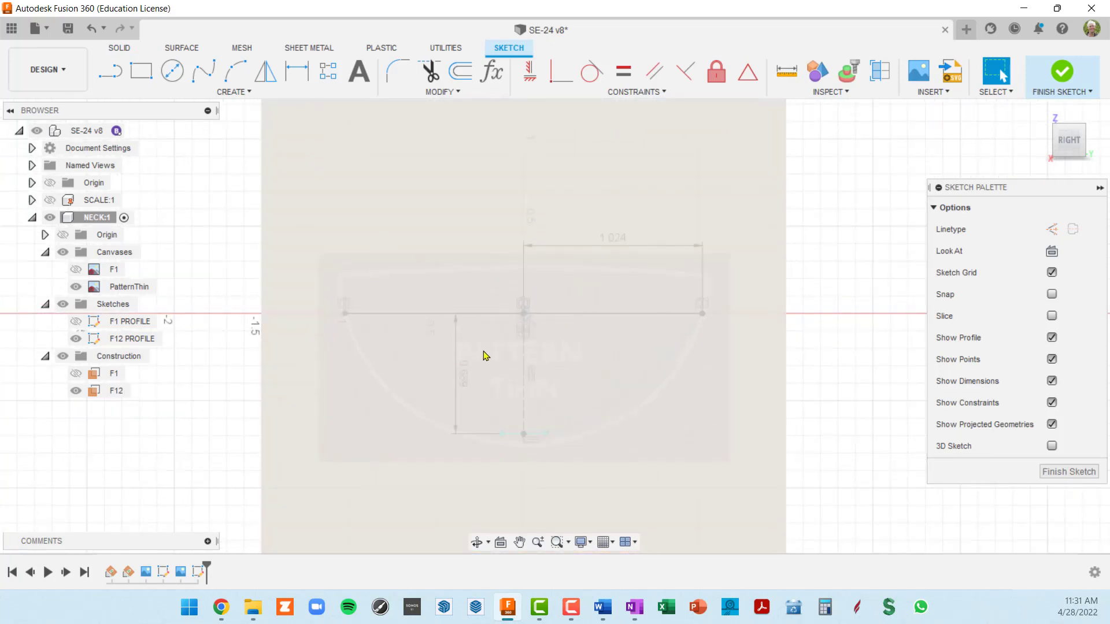
Hide the F12 construction plane so the PatternThin canvas shows clearly behind the sketch.
{"action": "middle_click_drag", "start_coordinate": [699, 369], "coordinate": [802, 340]}
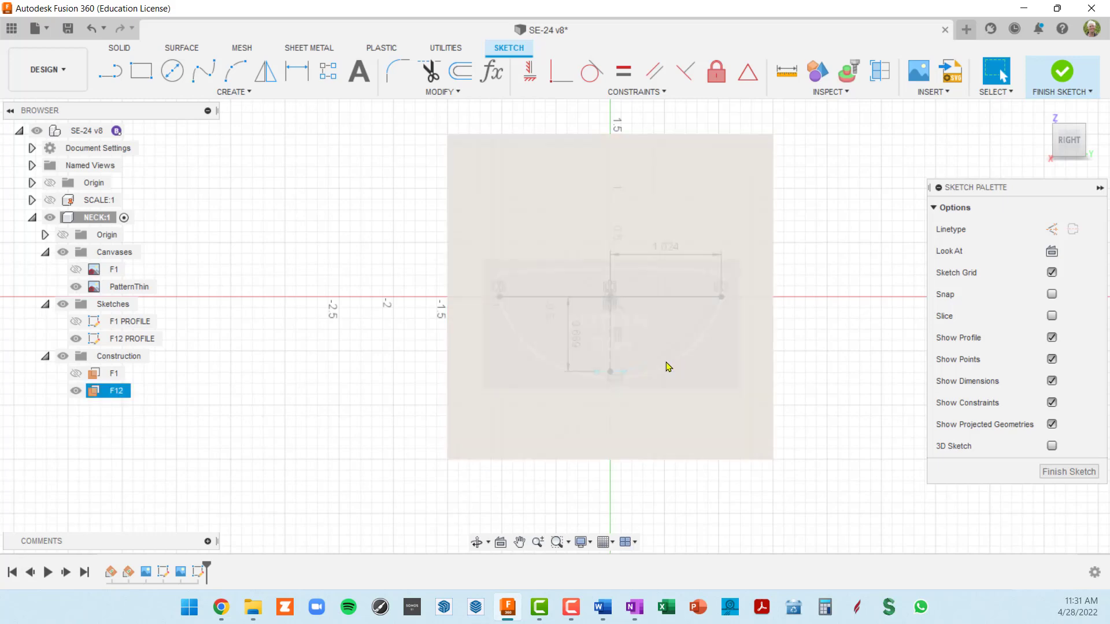
{"action": "scroll", "coordinate": [678, 388], "scroll_direction": "up", "scroll_amount": 1}
{"action": "scroll", "coordinate": [675, 372], "scroll_direction": "up", "scroll_amount": 5}
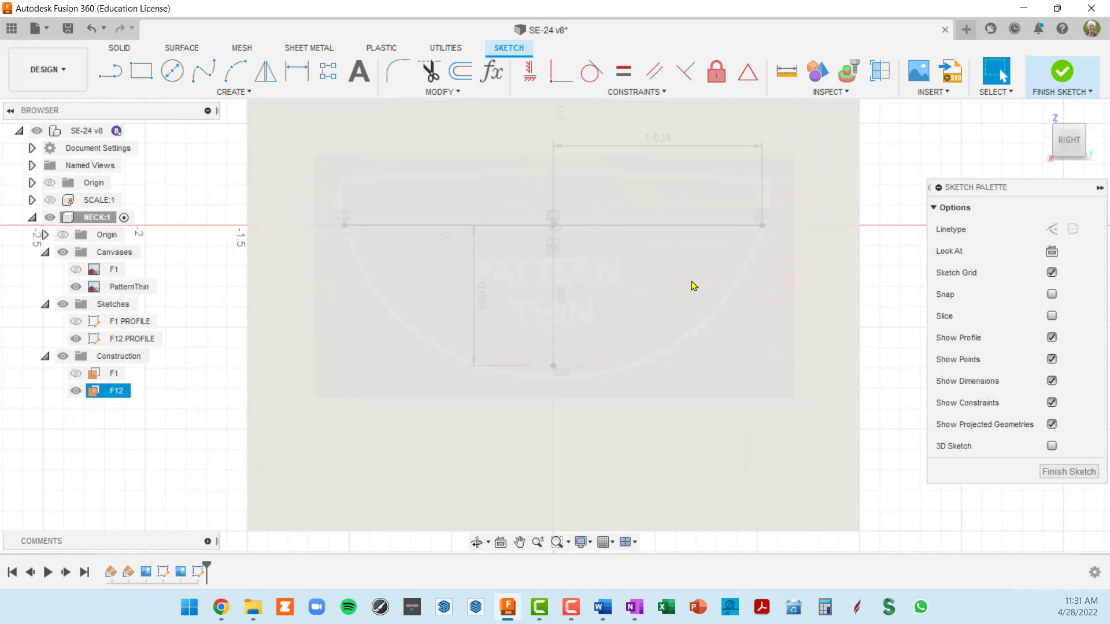
{"action": "scroll", "coordinate": [736, 357], "scroll_direction": "down", "scroll_amount": 5}
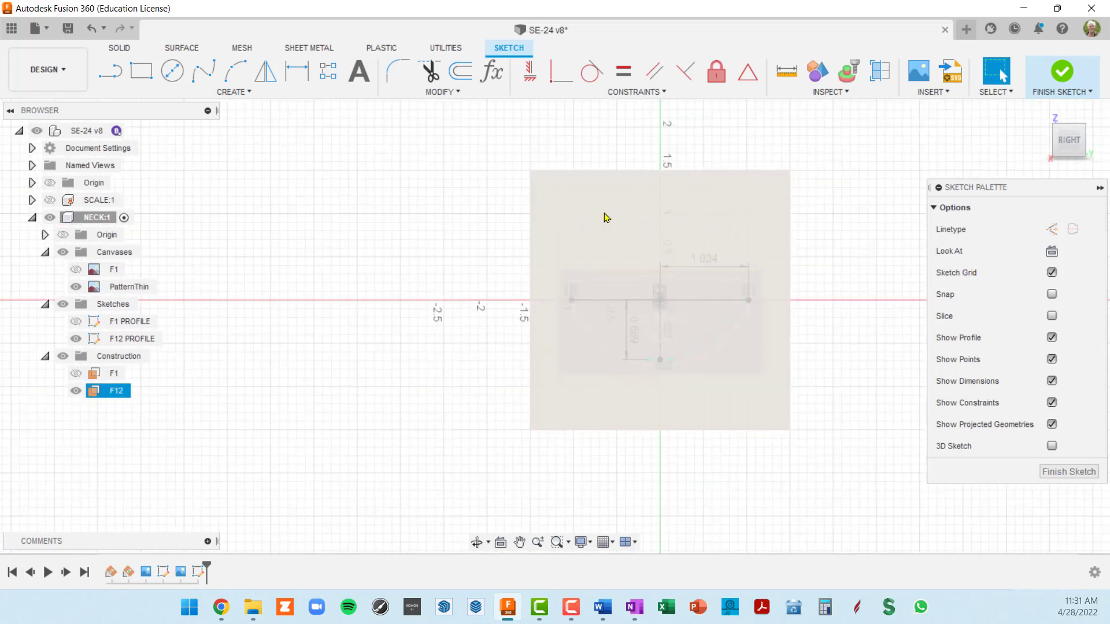
{"action": "left_click", "coordinate": [75, 392]}
{"action": "scroll", "coordinate": [706, 335], "scroll_direction": "up", "scroll_amount": 5}
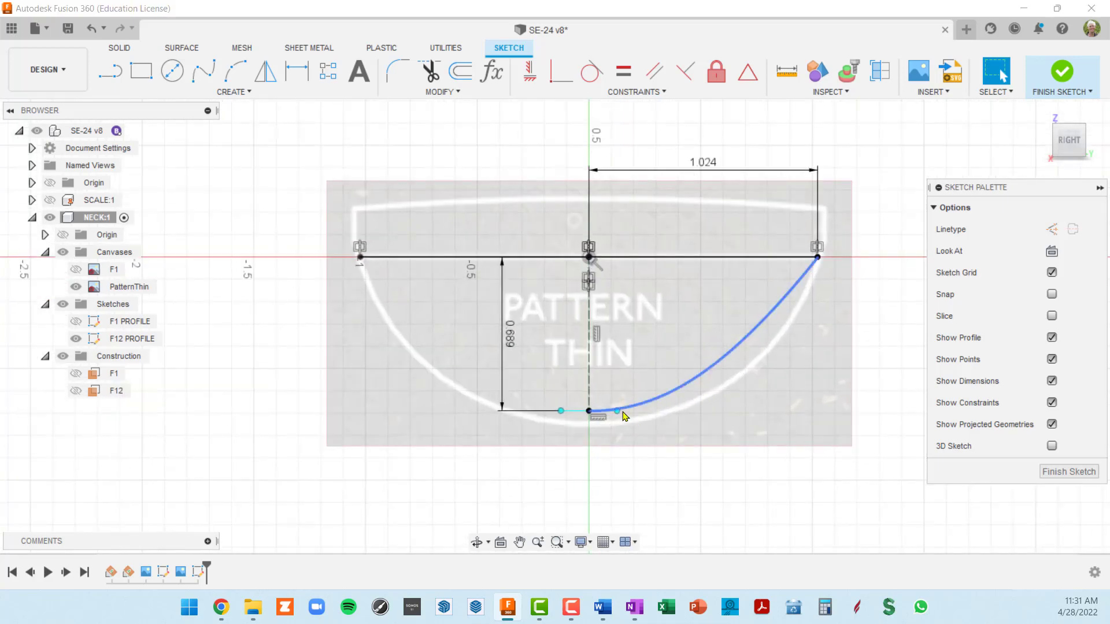
{"action": "scroll", "coordinate": [617, 415], "scroll_direction": "up", "scroll_amount": 2}
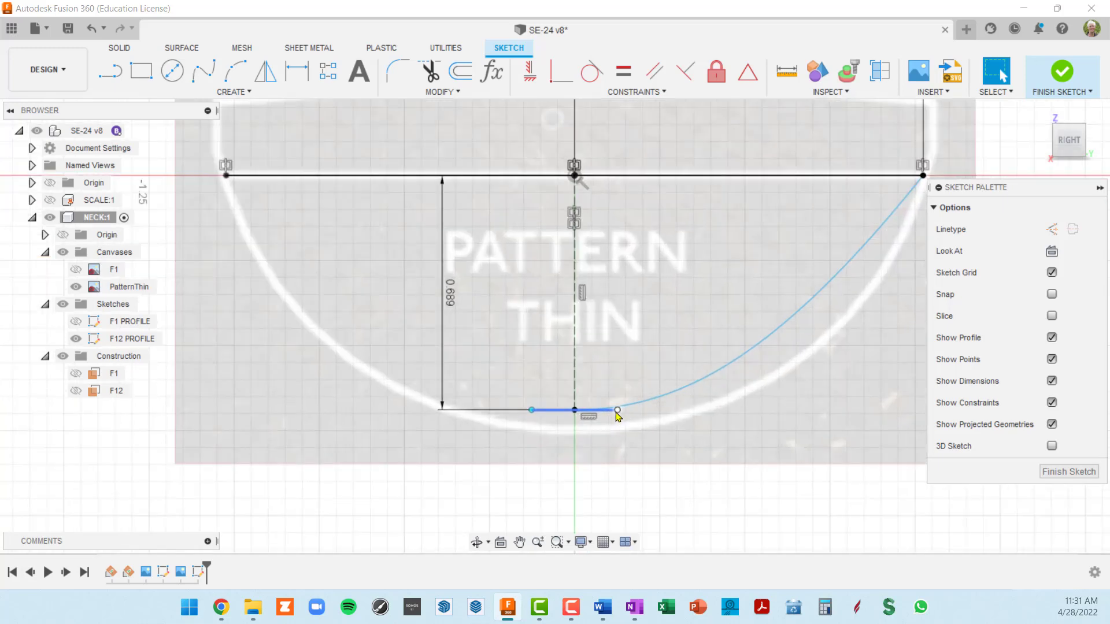
{"action": "scroll", "coordinate": [617, 415], "scroll_direction": "down", "scroll_amount": 1}
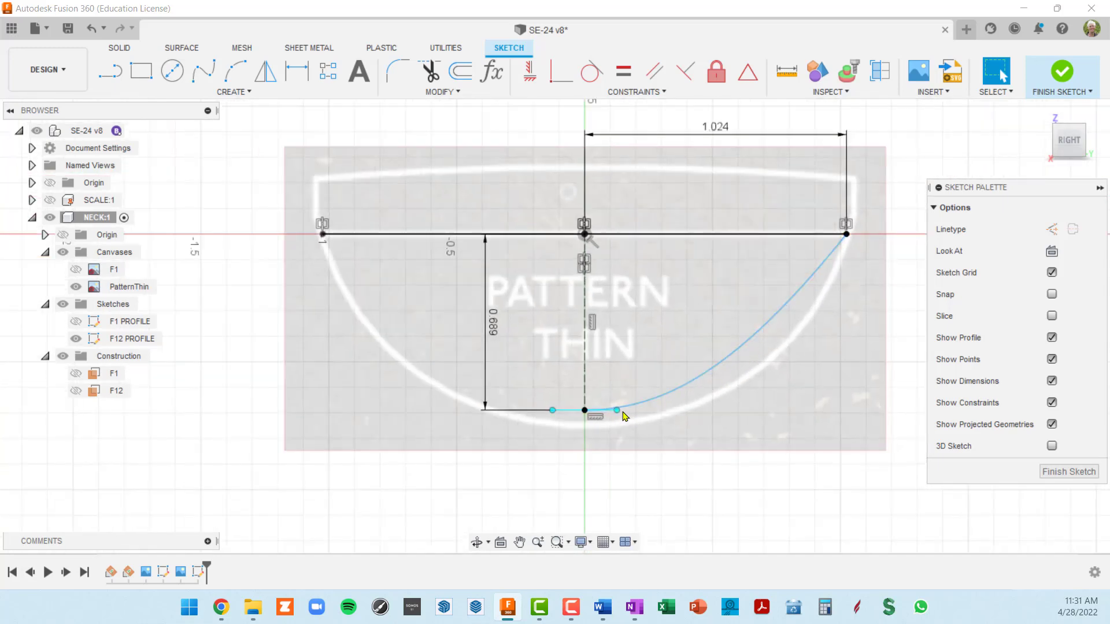
Adjust the tangent handles at both ends of the F12 profile spline so the curve follows the PatternThin outline.
{"action": "left_click_drag", "start_coordinate": [617, 411], "coordinate": [634, 417]}
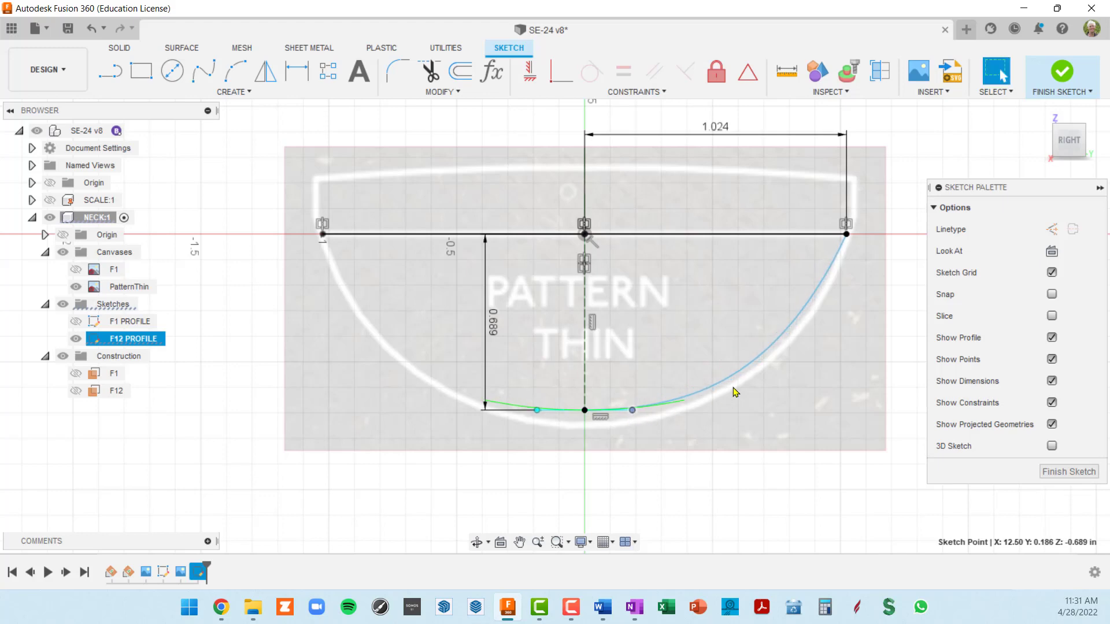
{"action": "left_click", "coordinate": [836, 269]}
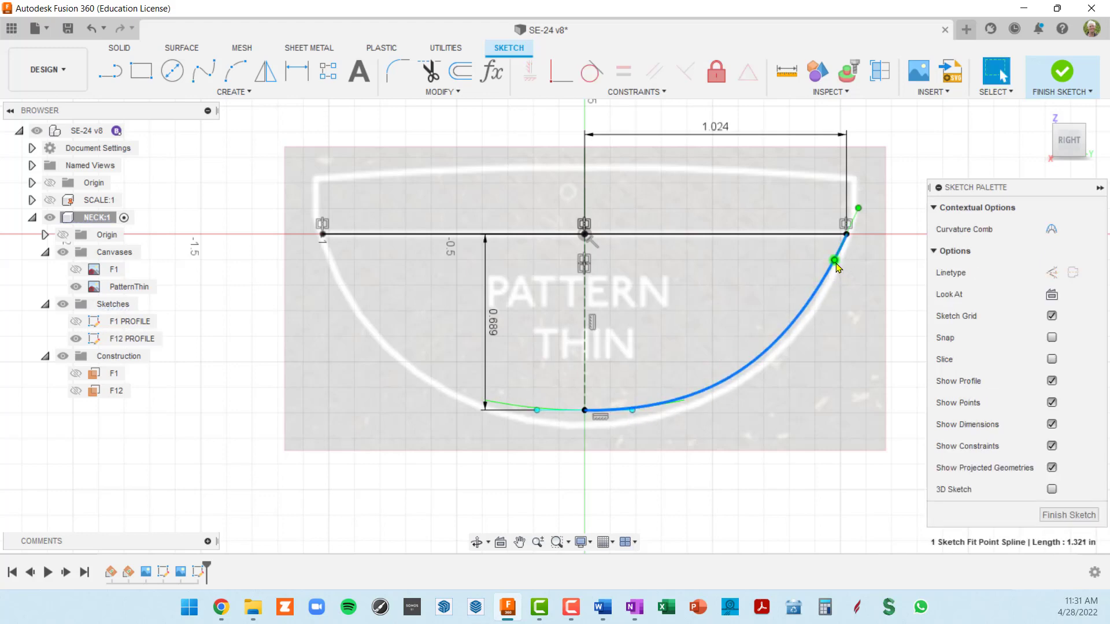
{"action": "left_click_drag", "start_coordinate": [836, 267], "coordinate": [833, 273]}
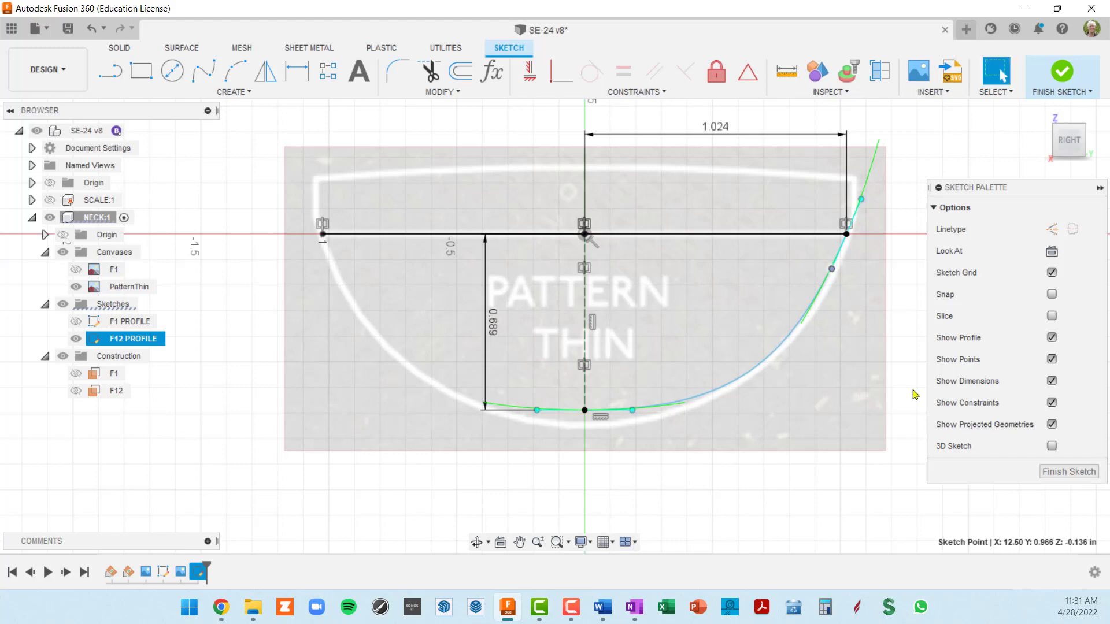
Mirror the F12 profile spline across the vertical construction centerline to complete the closed neck profile.
{"action": "scroll", "coordinate": [925, 315], "scroll_direction": "down", "scroll_amount": 3}
{"action": "middle_click_drag", "start_coordinate": [887, 312], "coordinate": [750, 289]}
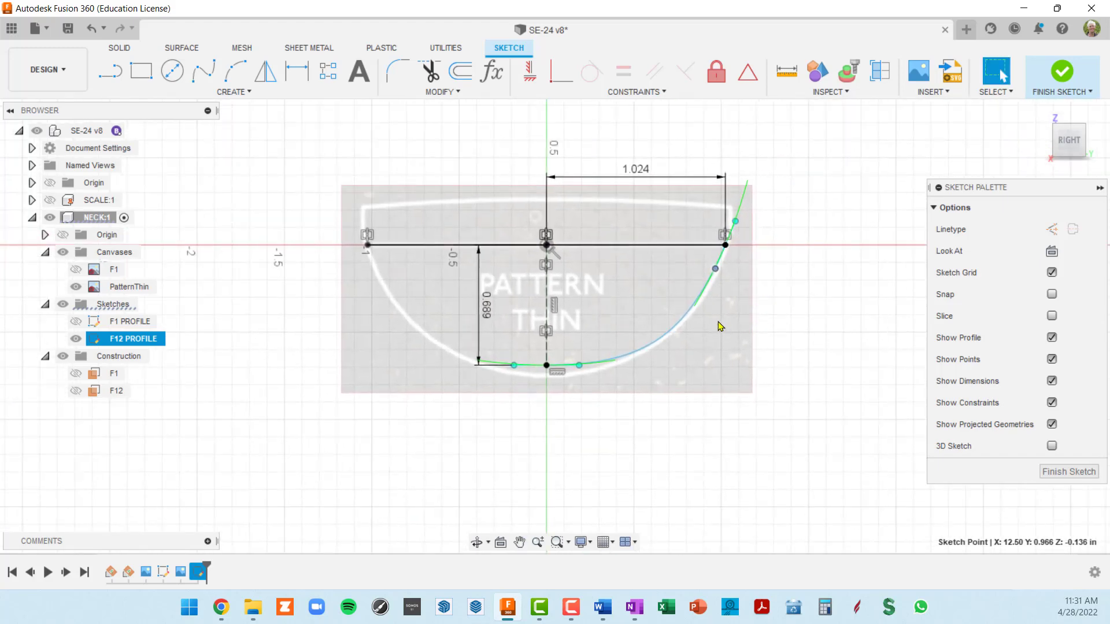
{"action": "left_click", "coordinate": [683, 322]}
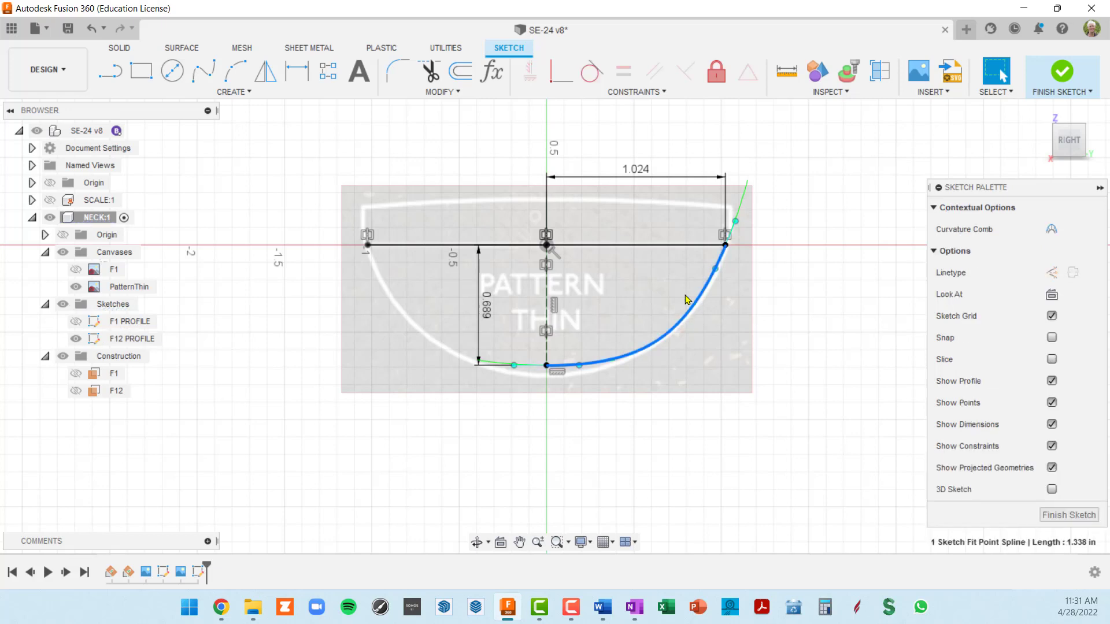
{"action": "left_click", "coordinate": [263, 74]}
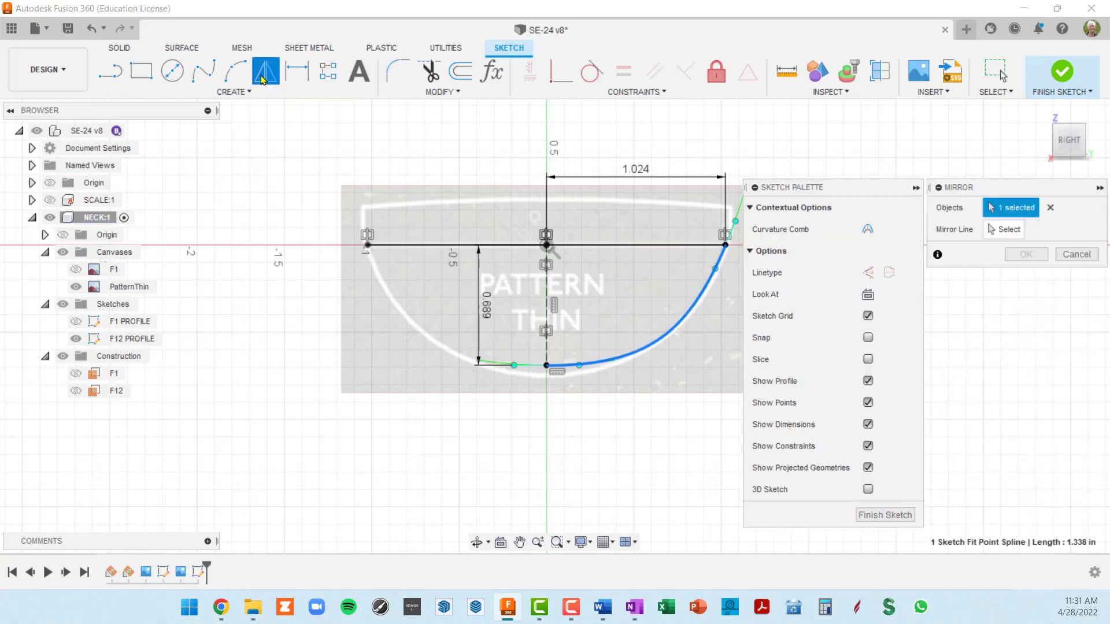
{"action": "left_click", "coordinate": [1003, 230]}
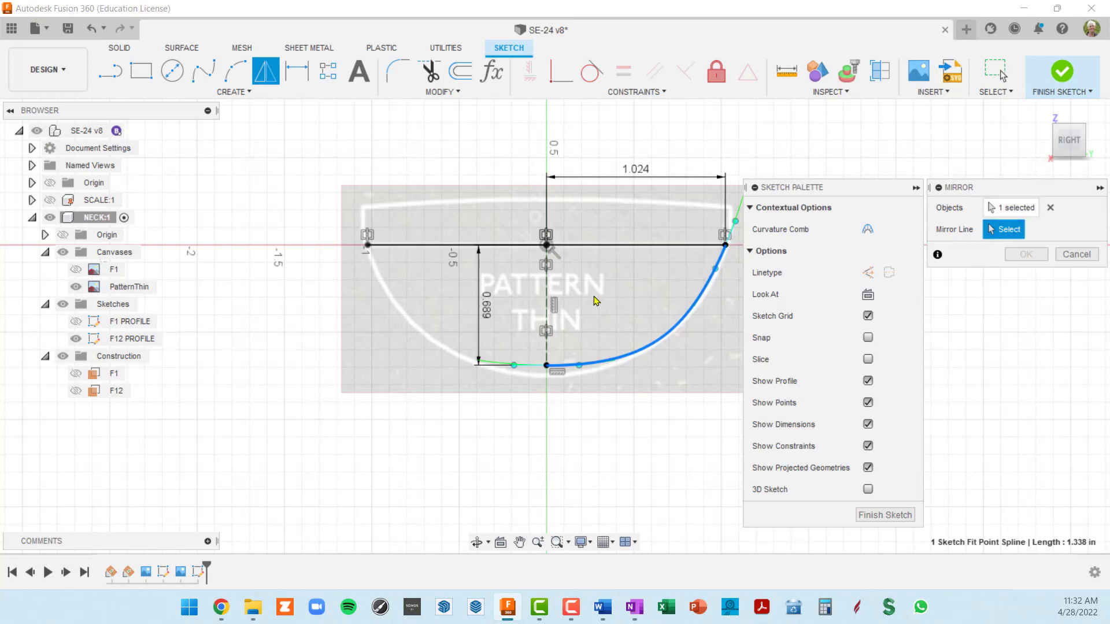
{"action": "left_click", "coordinate": [547, 311]}
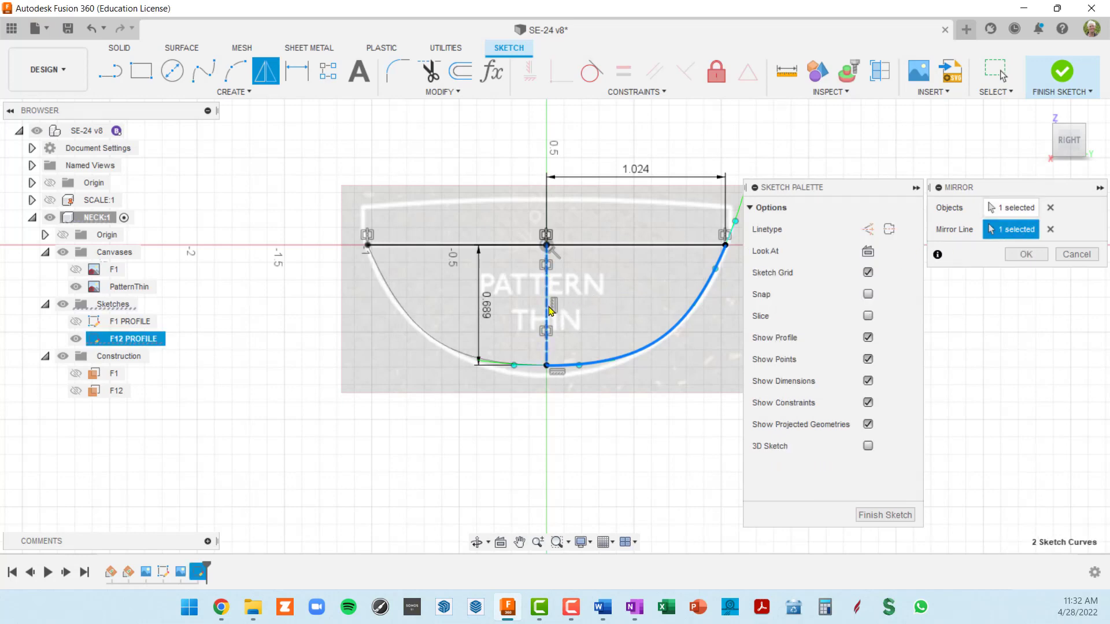
{"action": "left_click", "coordinate": [1025, 254]}
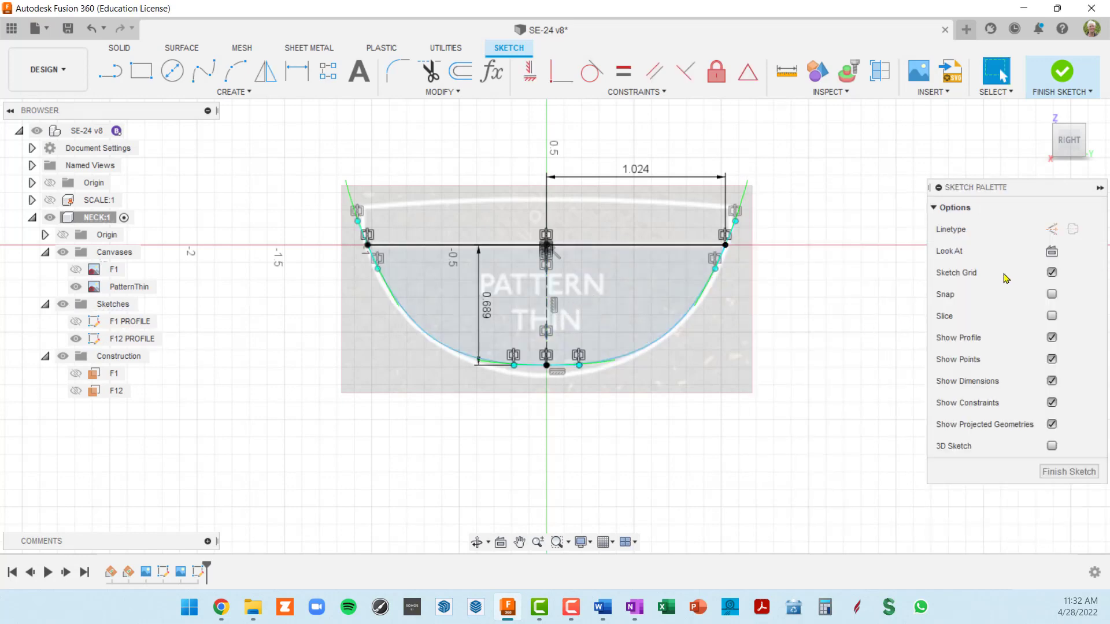
Try a fuller curve by moving the mirrored spline's upper tangent handle outward, and undo the change.
{"action": "scroll", "coordinate": [622, 363], "scroll_direction": "up", "scroll_amount": 2}
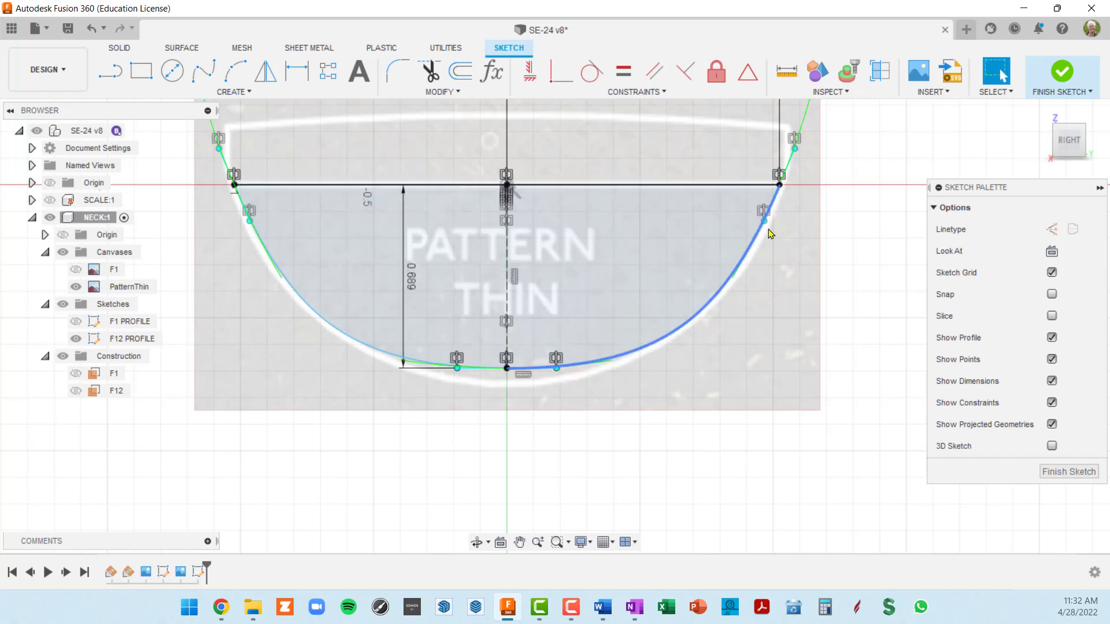
{"action": "mouse_move", "coordinate": [764, 223]}
{"action": "left_mouse_down"}
{"action": "mouse_move", "coordinate": [810, 237]}
{"action": "mouse_move", "coordinate": [773, 245]}
{"action": "mouse_move", "coordinate": [771, 230]}
{"action": "left_mouse_up"}
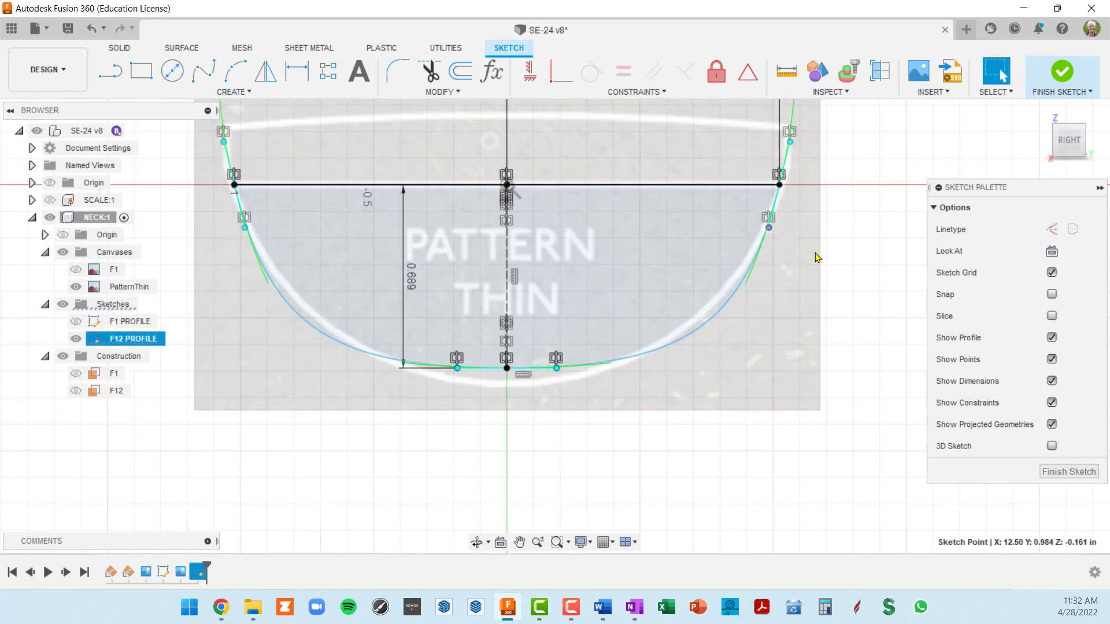
{"action": "key", "text": "ctrl+z"}
Check the profile's fit against the PatternThin outline and finish the F12 PROFILE sketch.
{"action": "scroll", "coordinate": [746, 289], "scroll_direction": "up", "scroll_amount": 3}
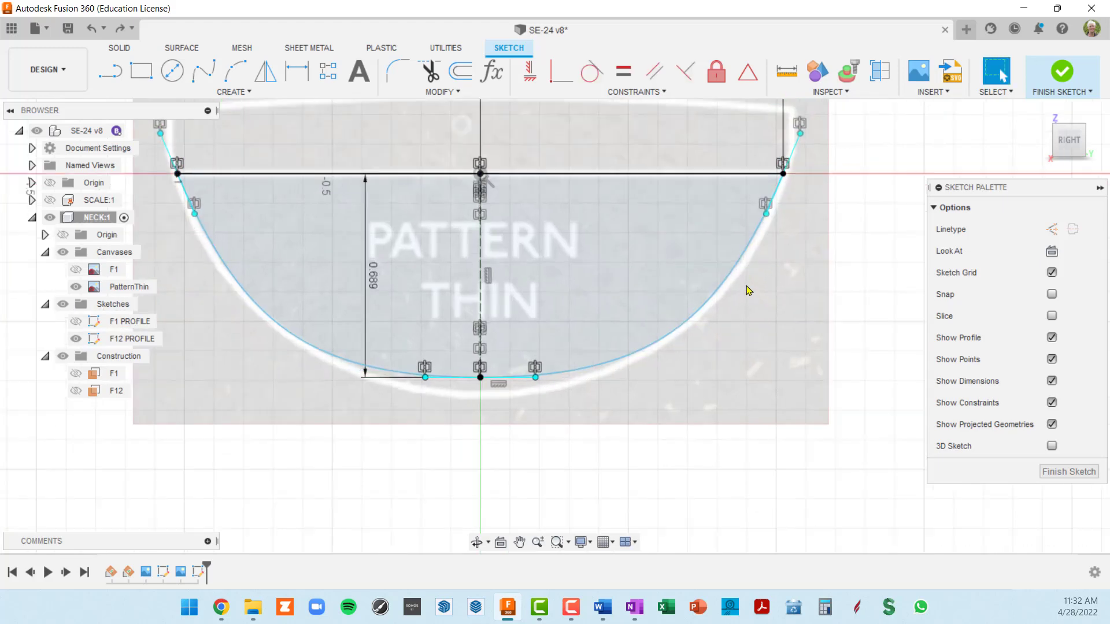
{"action": "scroll", "coordinate": [738, 293], "scroll_direction": "down", "scroll_amount": 4}
{"action": "scroll", "coordinate": [620, 355], "scroll_direction": "up", "scroll_amount": 3}
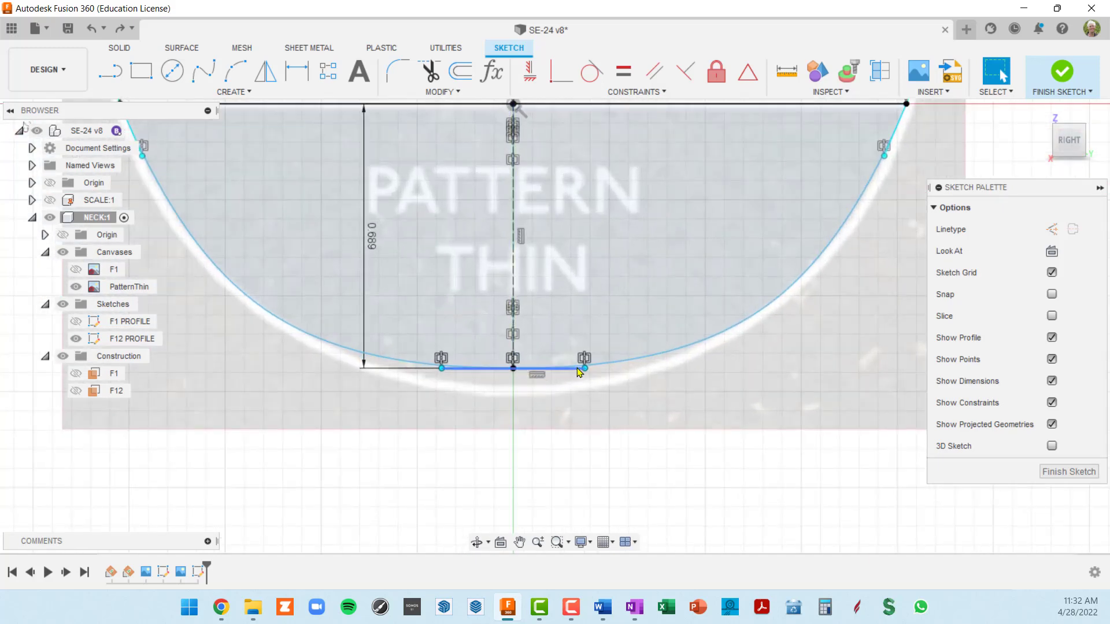
{"action": "scroll", "coordinate": [601, 368], "scroll_direction": "down", "scroll_amount": 3}
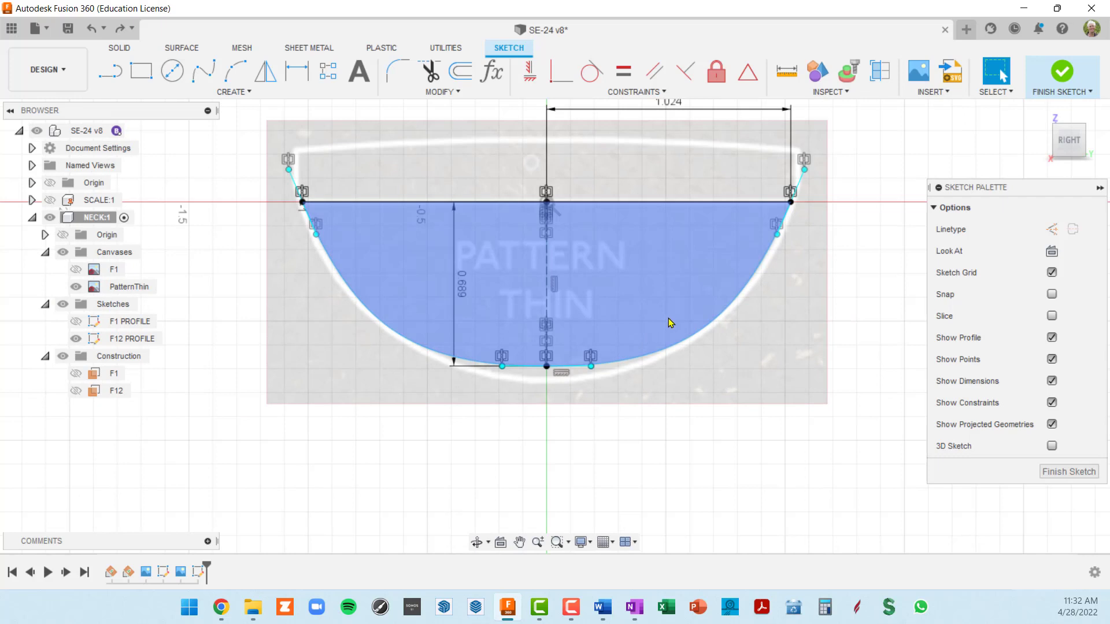
{"action": "left_click", "coordinate": [1065, 471]}
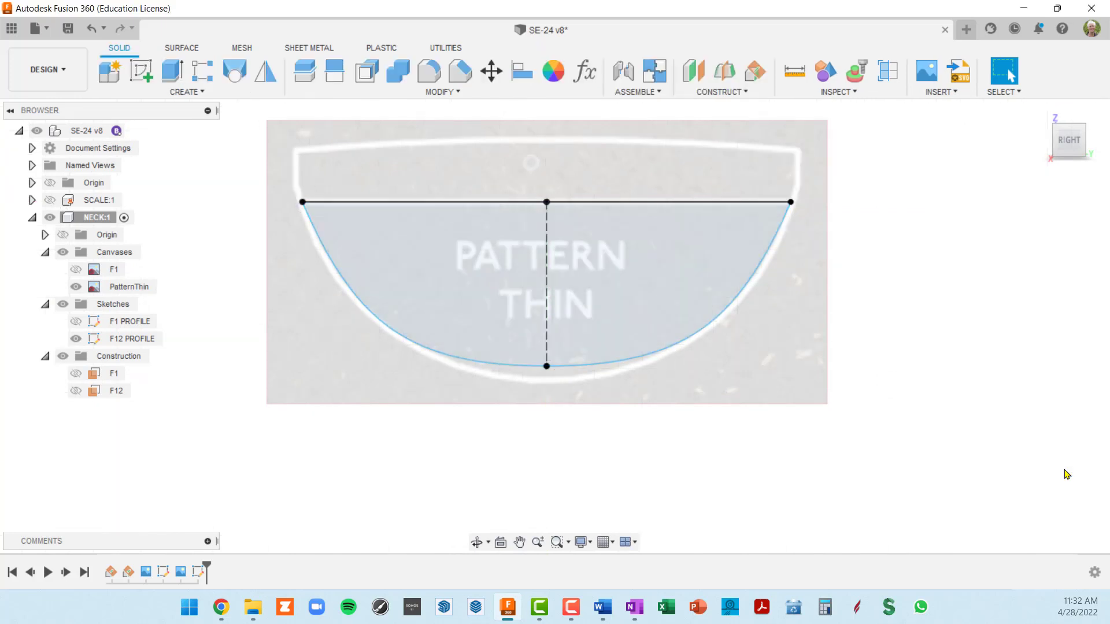
Rename the PatternThin canvas as F12.
{"action": "scroll", "coordinate": [803, 413], "scroll_direction": "down", "scroll_amount": 2}
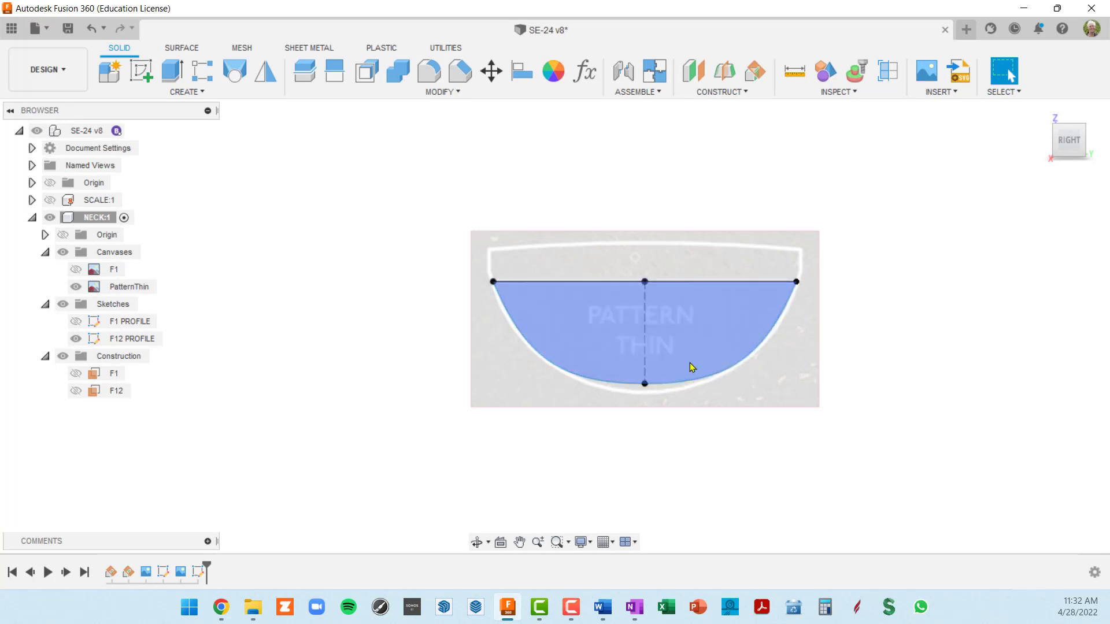
{"action": "scroll", "coordinate": [750, 347], "scroll_direction": "up", "scroll_amount": 1}
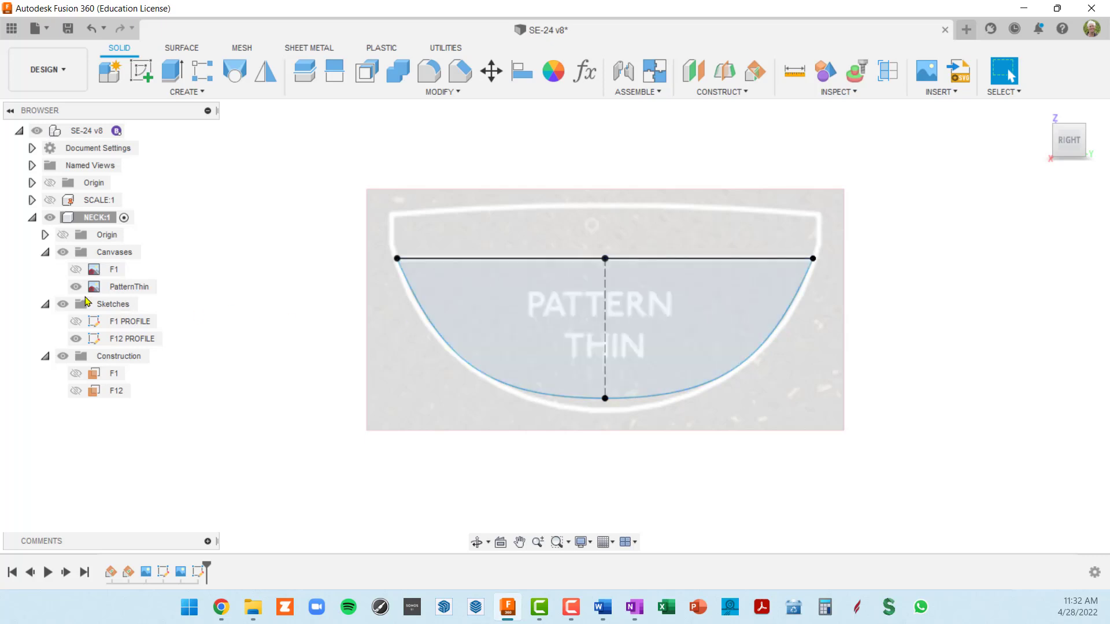
{"action": "left_click", "coordinate": [125, 288]}
{"action": "left_click", "coordinate": [125, 289]}
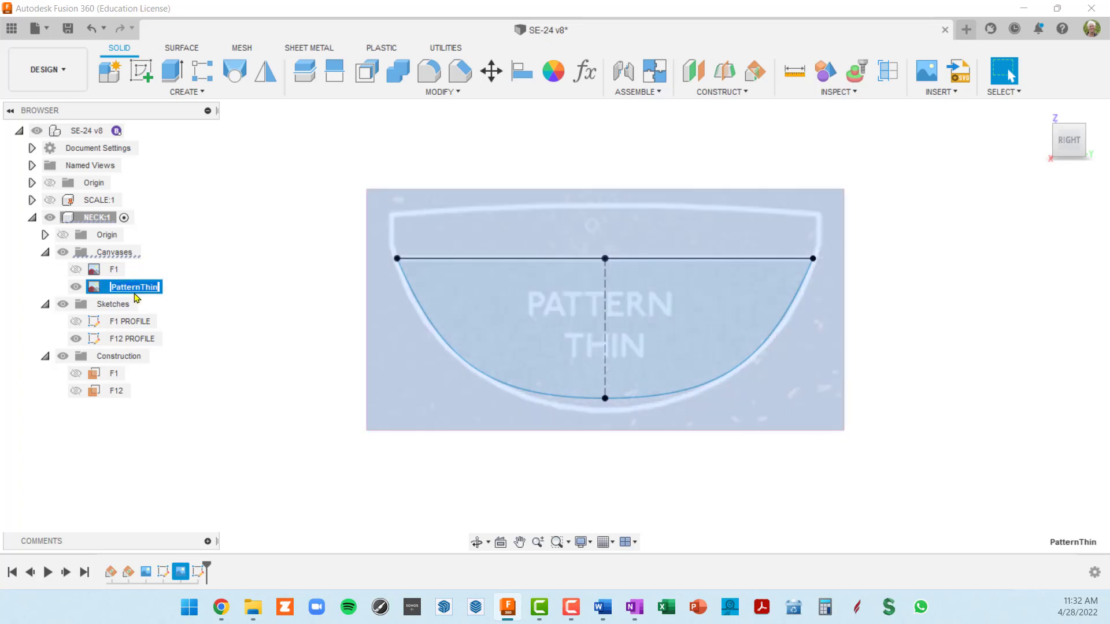
{"action": "type", "text": "F12"}
{"action": "key", "text": "Return"}
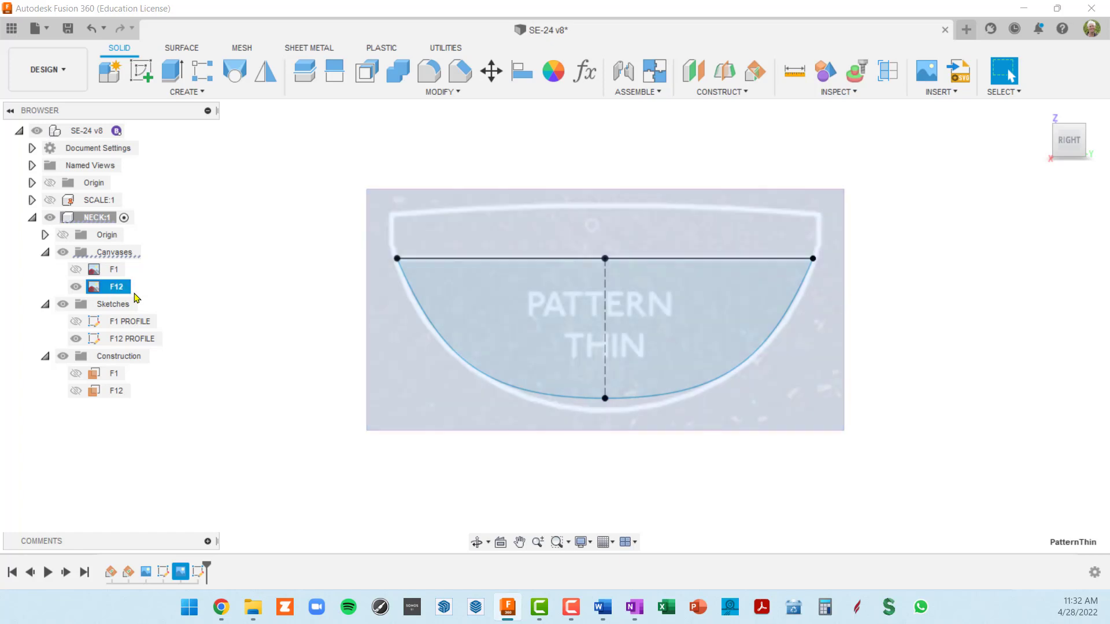
Hide the F12 canvas and F12 PROFILE sketch, and show the F1 canvas, F1 construction plane and F1 PROFILE sketch.
{"action": "left_click", "coordinate": [77, 287]}
{"action": "left_click", "coordinate": [76, 269]}
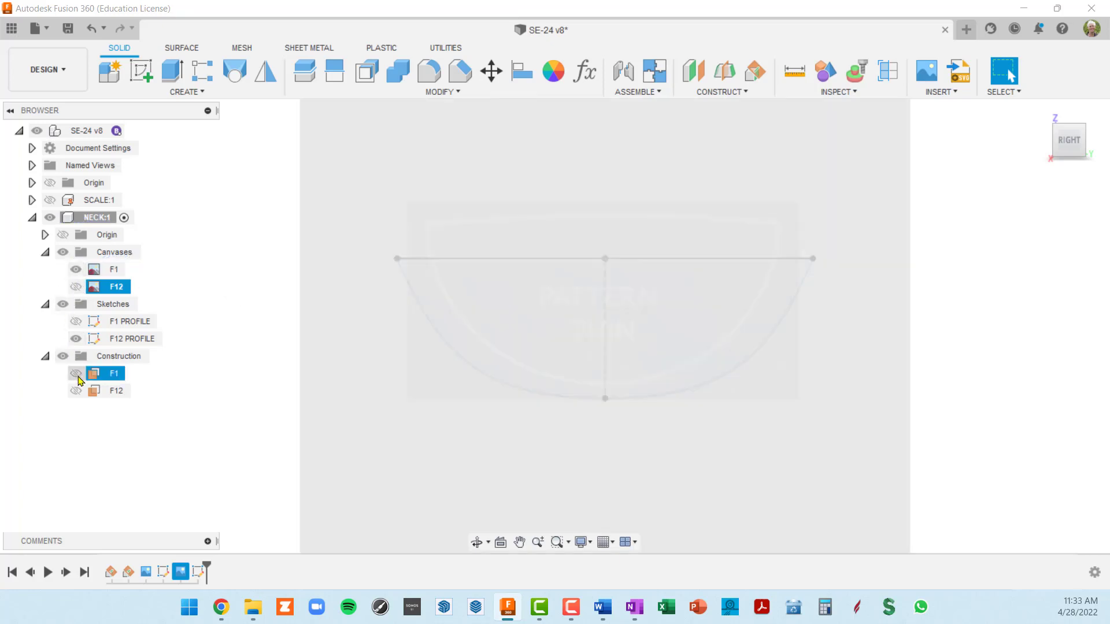
{"action": "left_click", "coordinate": [76, 374]}
{"action": "scroll", "coordinate": [81, 377], "scroll_direction": "down", "scroll_amount": 3}
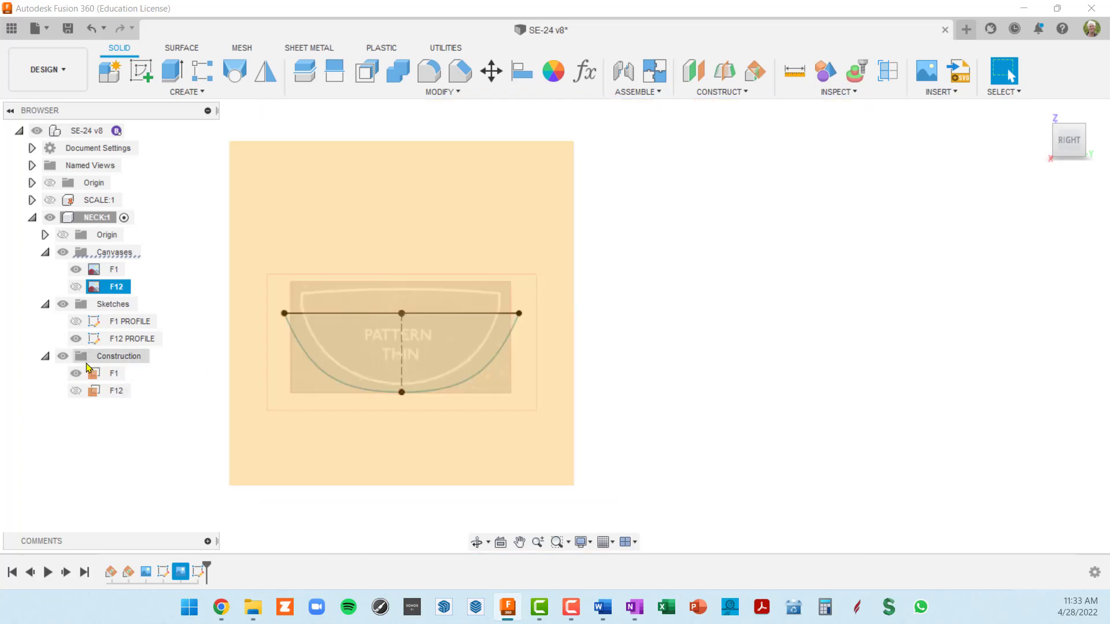
{"action": "left_click", "coordinate": [76, 321]}
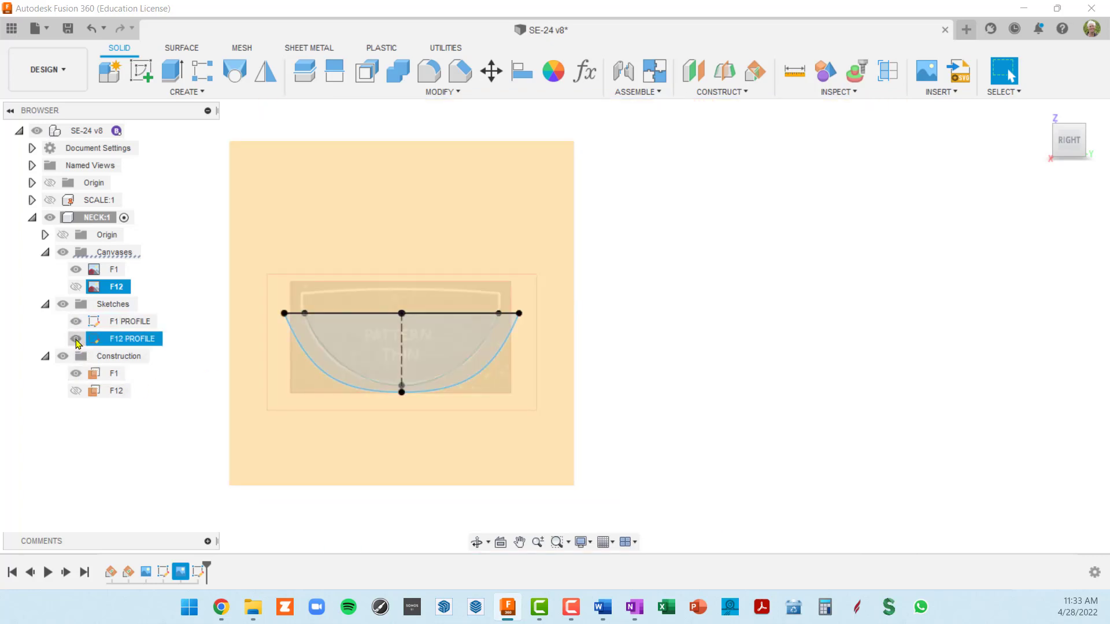
{"action": "left_click", "coordinate": [75, 339]}
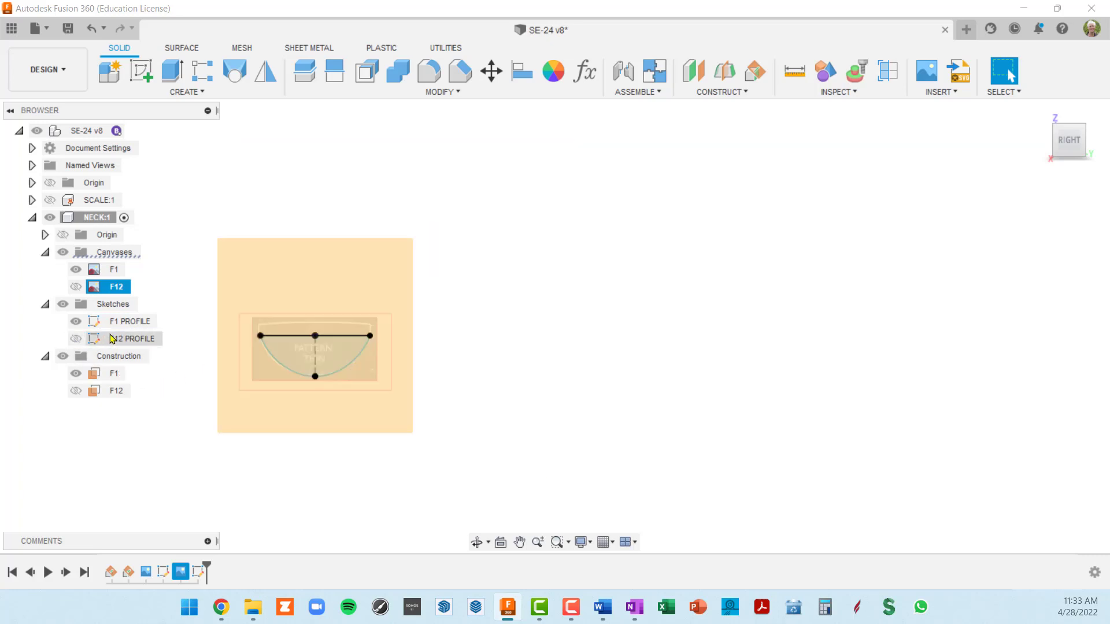
Hide the F1 canvas so only the F1 PROFILE sketch and the F1 construction plane are displayed.
{"action": "left_click", "coordinate": [113, 373]}
{"action": "middle_click_drag", "start_coordinate": [272, 389], "coordinate": [532, 343], "text": "shift"}
{"action": "scroll", "coordinate": [530, 326], "scroll_direction": "up", "scroll_amount": 8}
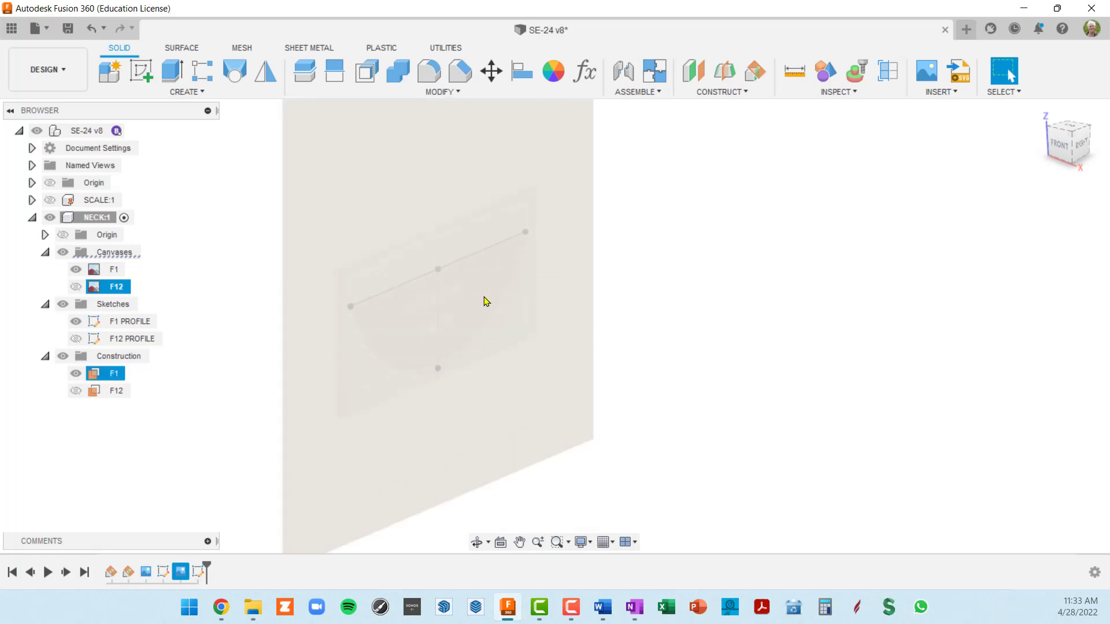
{"action": "scroll", "coordinate": [484, 301], "scroll_direction": "down", "scroll_amount": 4}
{"action": "scroll", "coordinate": [479, 296], "scroll_direction": "up", "scroll_amount": 4}
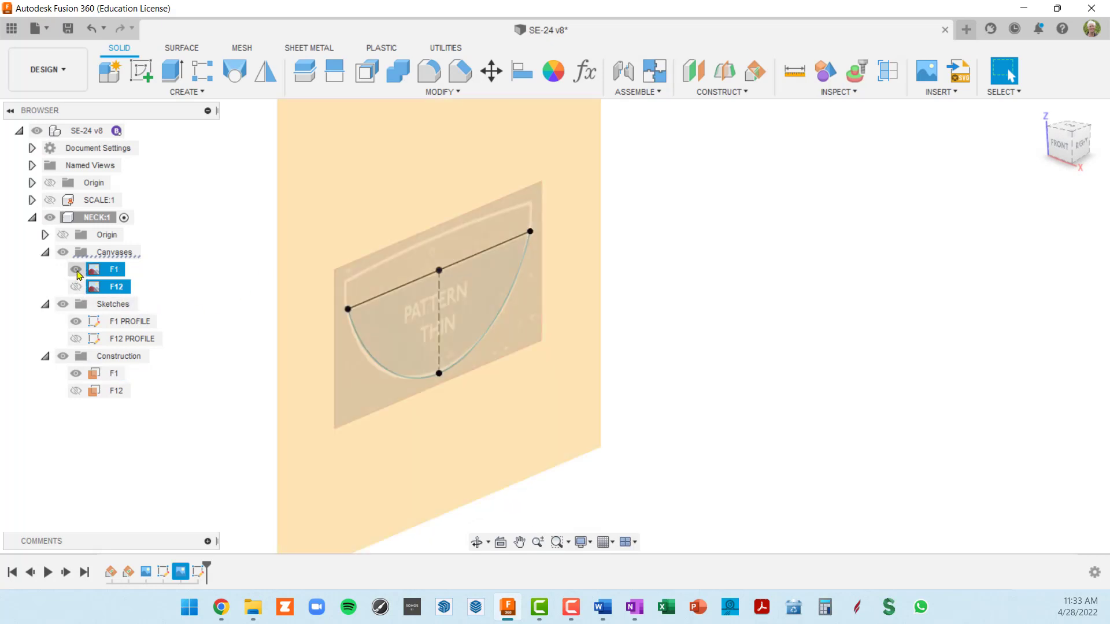
{"action": "left_click", "coordinate": [75, 269]}
Insert F1-JAG.png from the PRS SE 24 PLANS folder as a canvas on the F1 construction plane.
{"action": "middle_click_drag", "start_coordinate": [530, 272], "coordinate": [612, 260]}
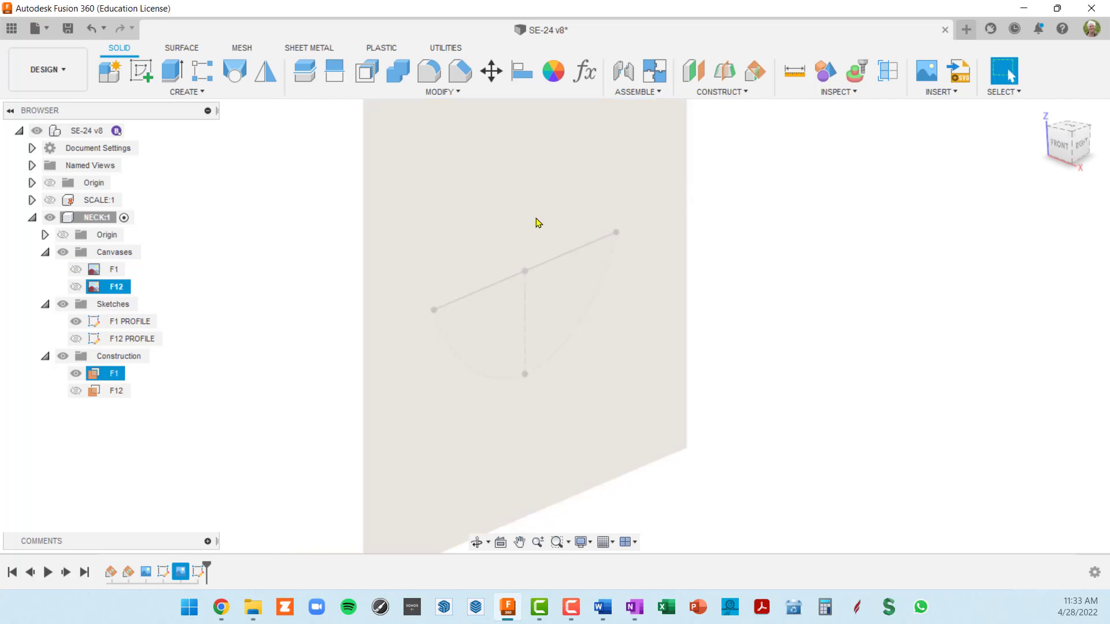
{"action": "scroll", "coordinate": [467, 234], "scroll_direction": "down", "scroll_amount": 3}
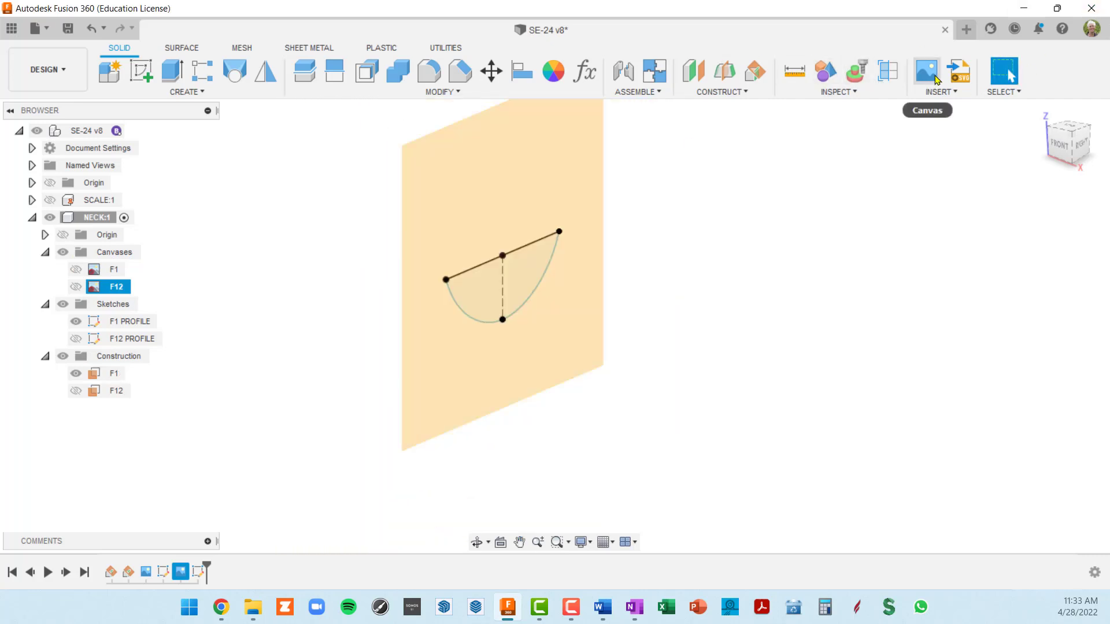
{"action": "left_click", "coordinate": [927, 71]}
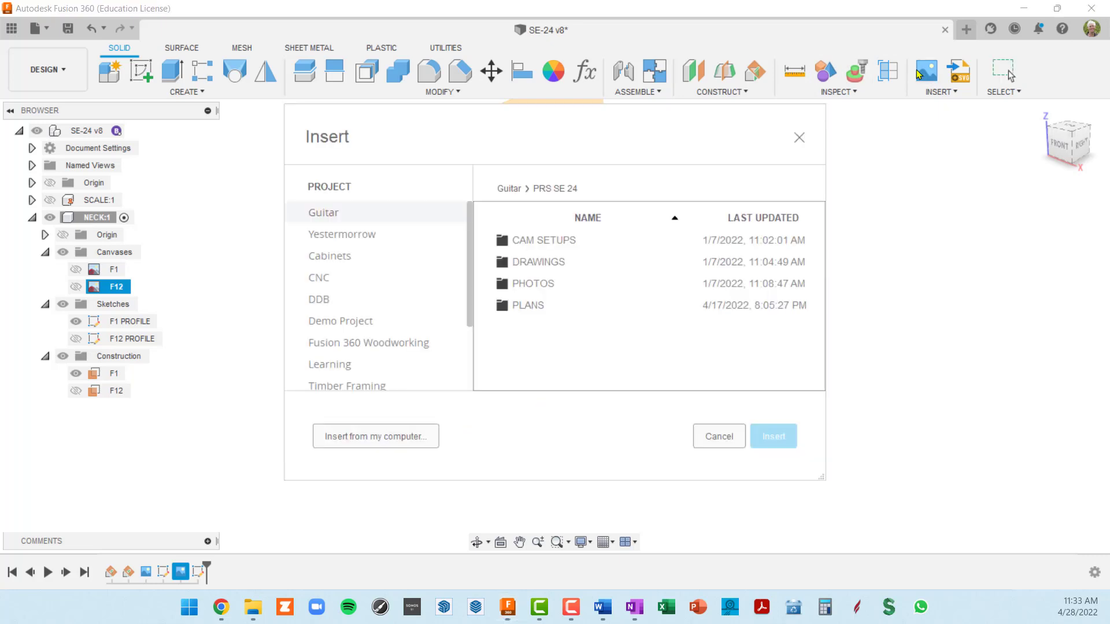
{"action": "double_click", "coordinate": [531, 306]}
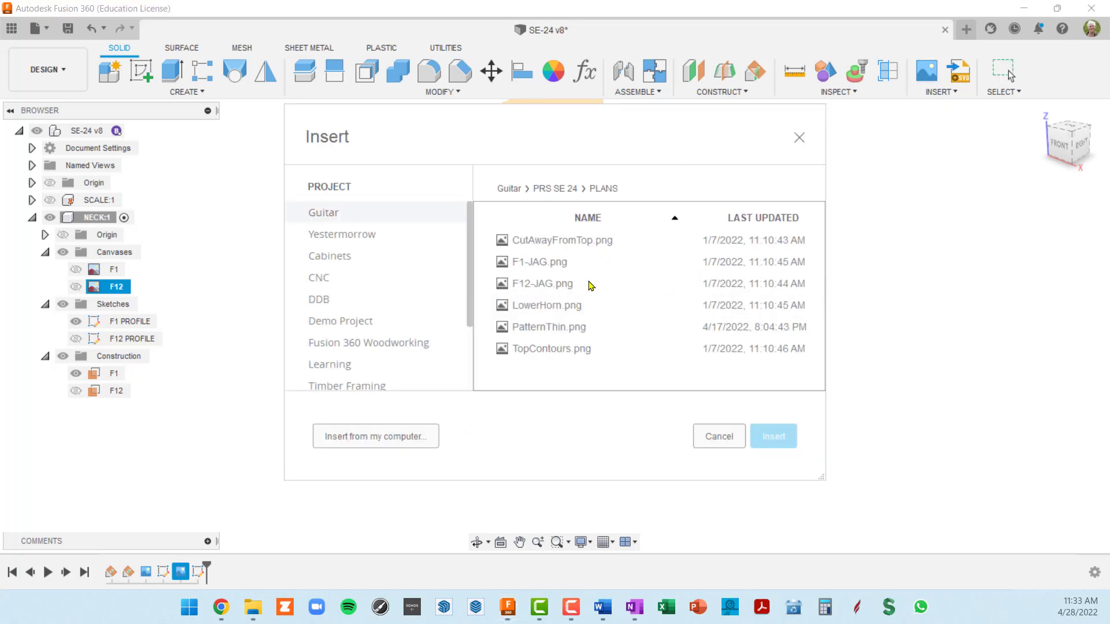
{"action": "left_click", "coordinate": [530, 266]}
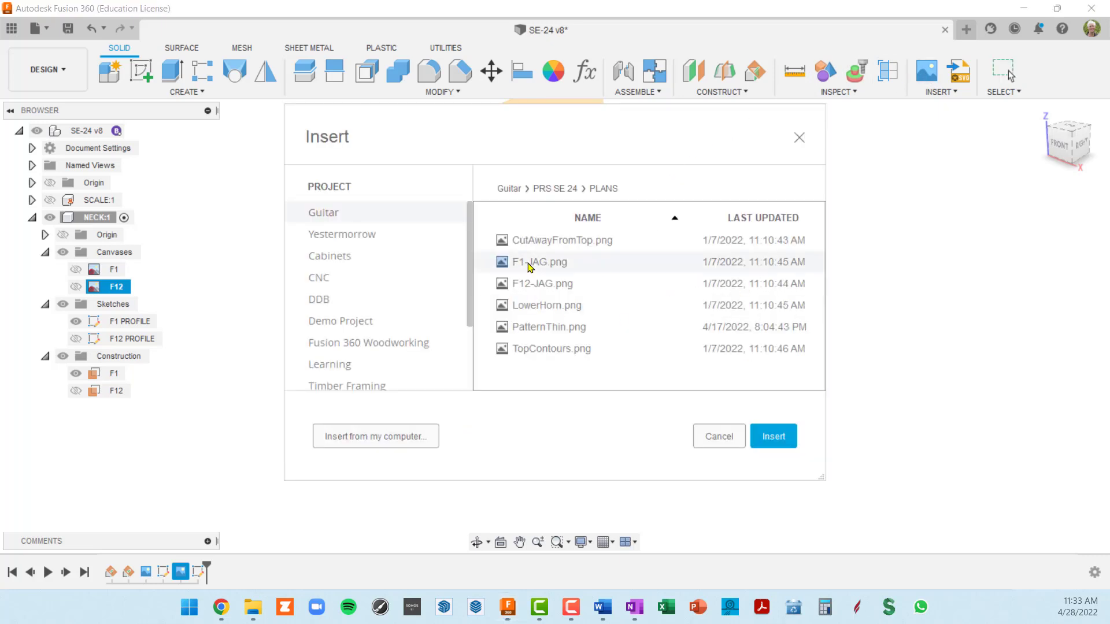
{"action": "left_click", "coordinate": [774, 438]}
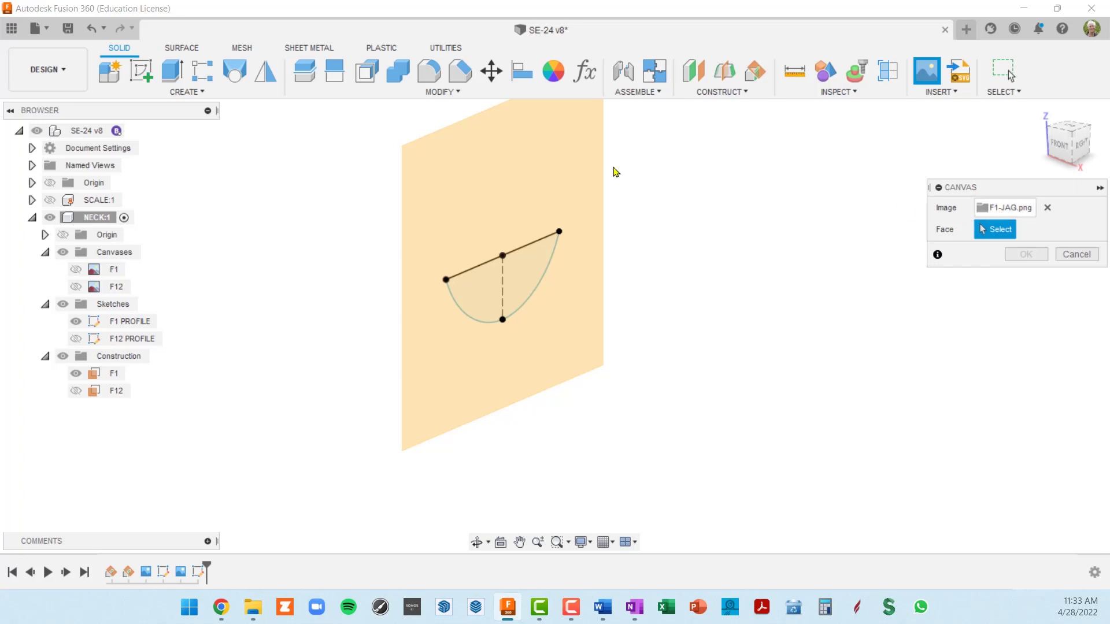
{"action": "left_click", "coordinate": [516, 163]}
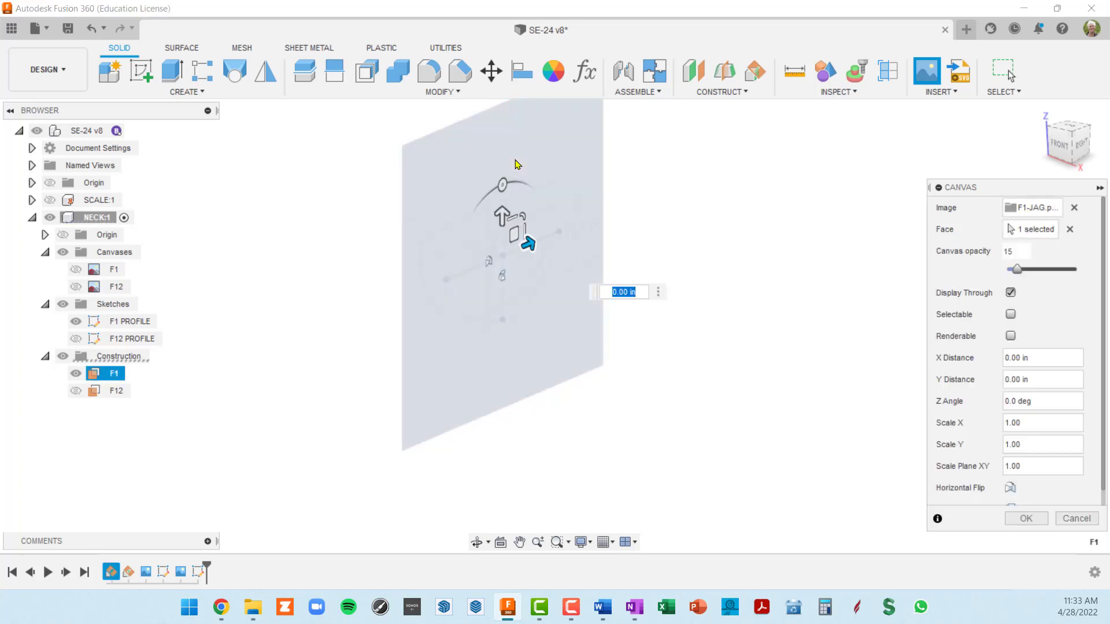
Move the F1-JAG canvas over the F1 PROFILE sketch, with an X distance of about 0.202 in and Y distance of about -0.184 in.
{"action": "scroll", "coordinate": [552, 281], "scroll_direction": "up", "scroll_amount": 2}
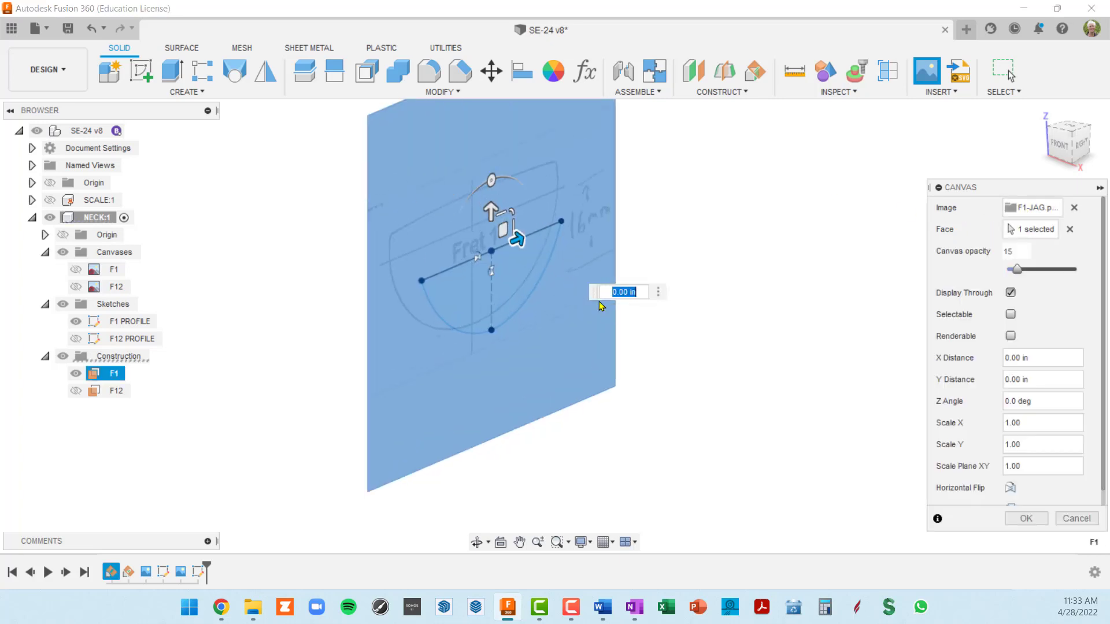
{"action": "middle_click_drag", "start_coordinate": [576, 306], "coordinate": [617, 319], "text": "shift"}
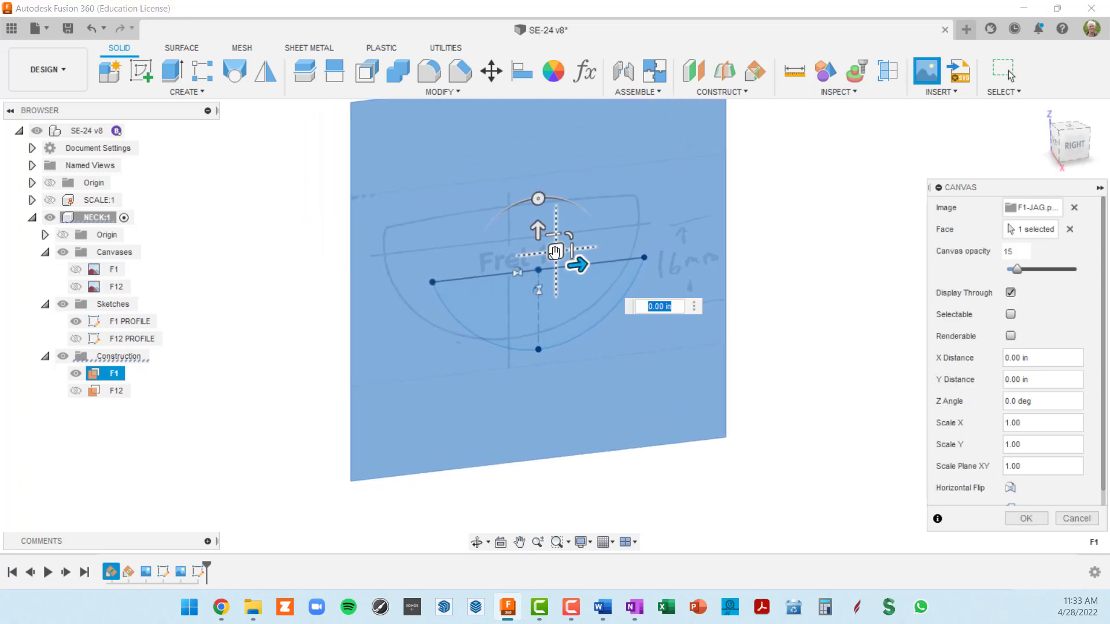
{"action": "left_click_drag", "start_coordinate": [556, 253], "coordinate": [581, 273]}
{"action": "scroll", "coordinate": [649, 310], "scroll_direction": "up", "scroll_amount": 5}
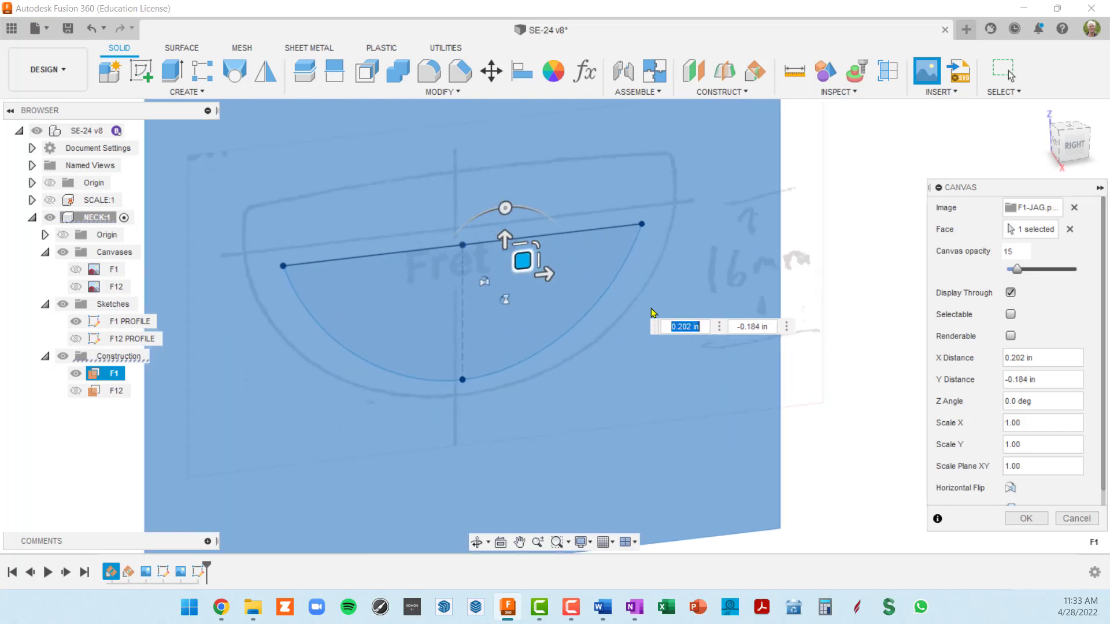
{"action": "scroll", "coordinate": [656, 311], "scroll_direction": "down", "scroll_amount": 5}
{"action": "middle_click_drag", "start_coordinate": [673, 289], "coordinate": [659, 260]}
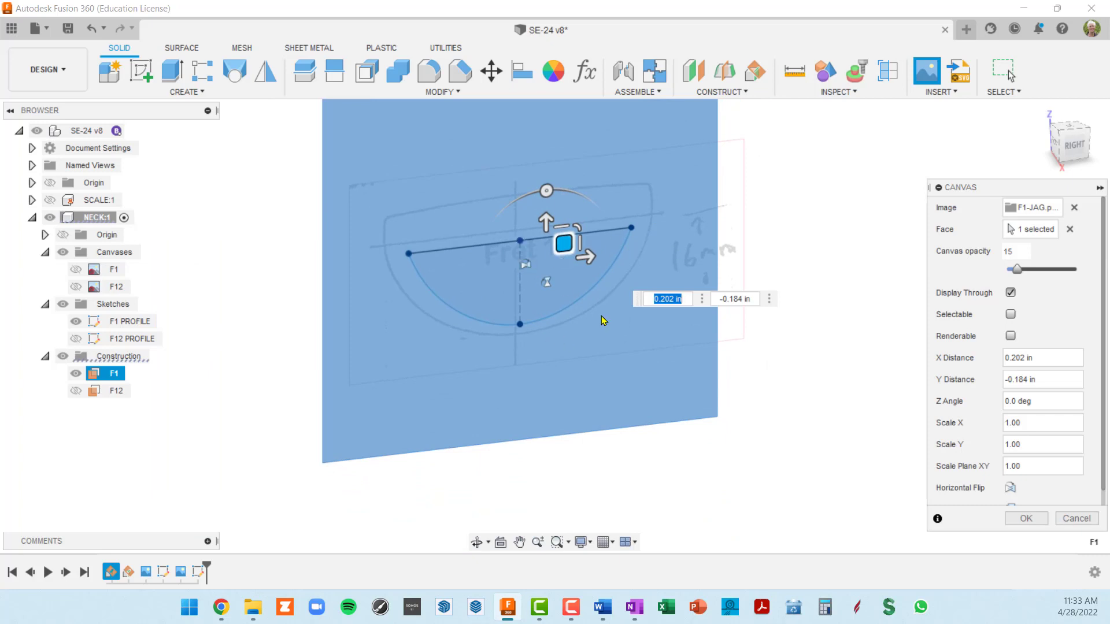
{"action": "scroll", "coordinate": [695, 270], "scroll_direction": "up", "scroll_amount": 2}
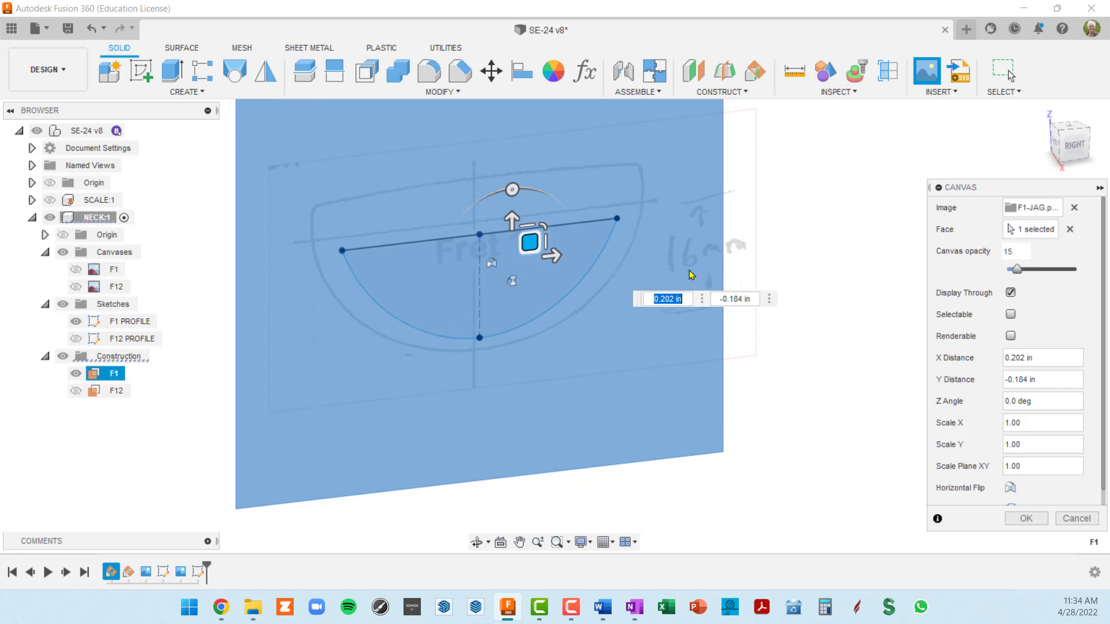
{"action": "left_click", "coordinate": [1027, 519]}
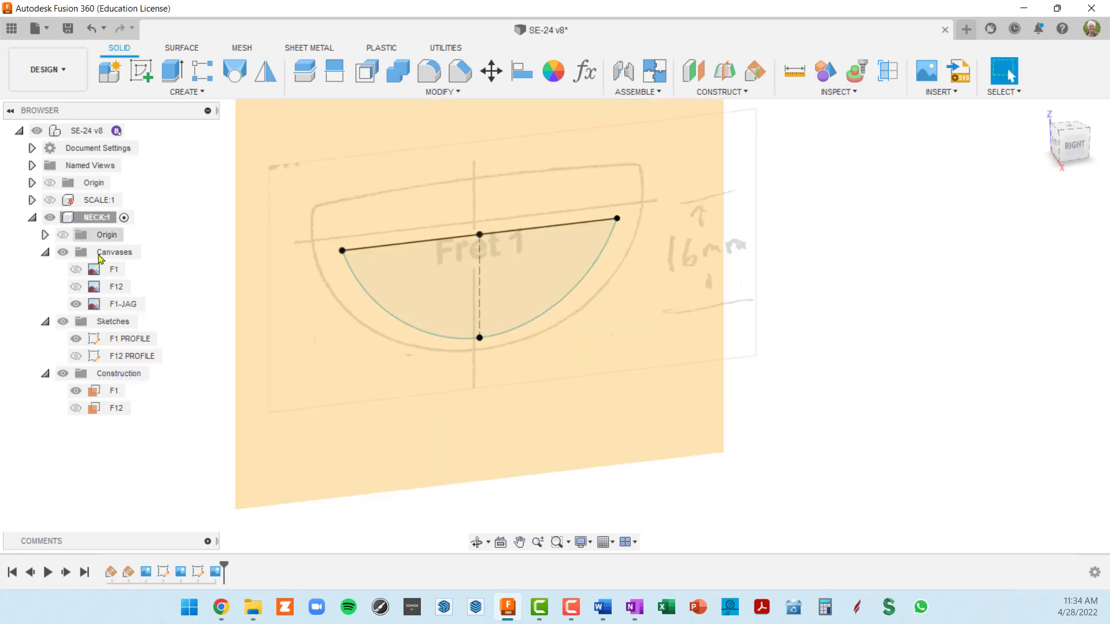
Calibrate the F1-JAG canvas to 16 mm between the drawn centre crossing and the lowest point of the neck curve.
{"action": "right_click", "coordinate": [116, 307]}
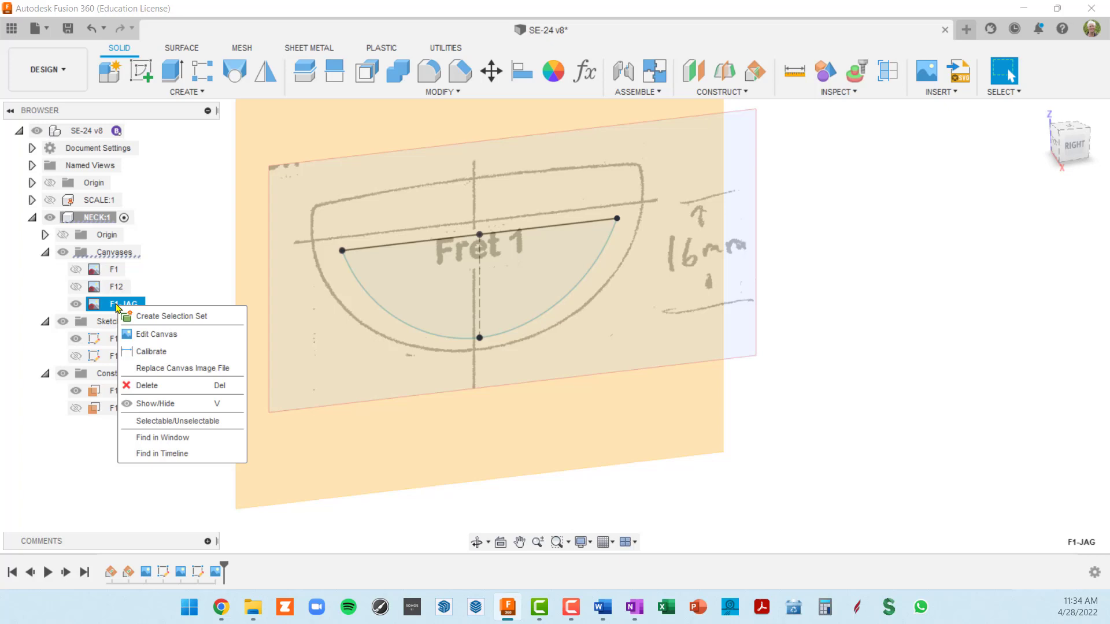
{"action": "left_click", "coordinate": [152, 354]}
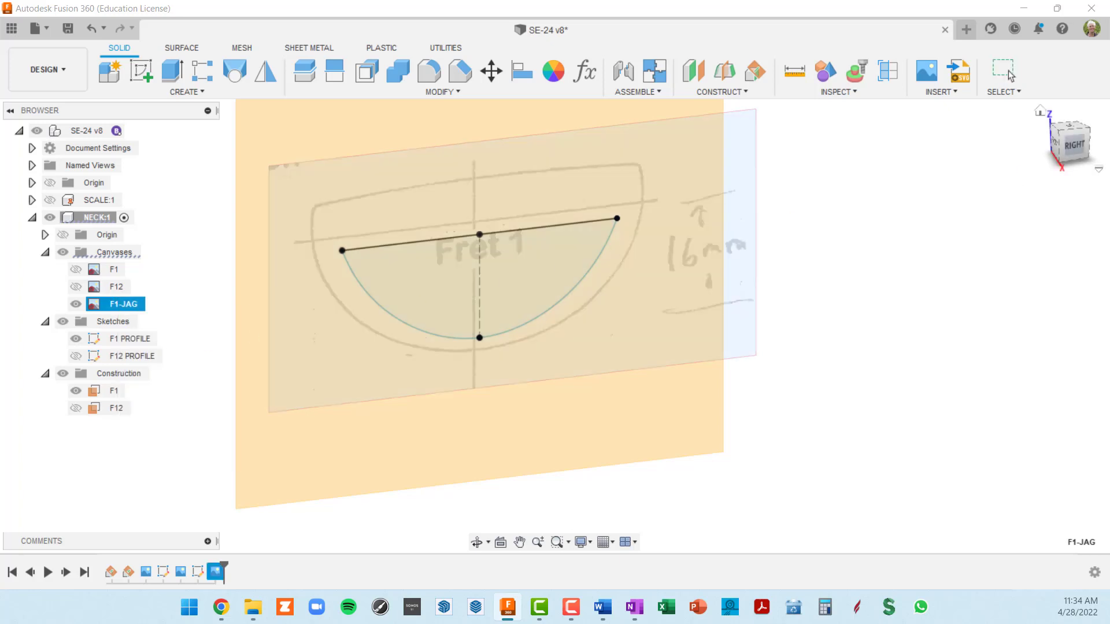
{"action": "left_click", "coordinate": [1072, 152]}
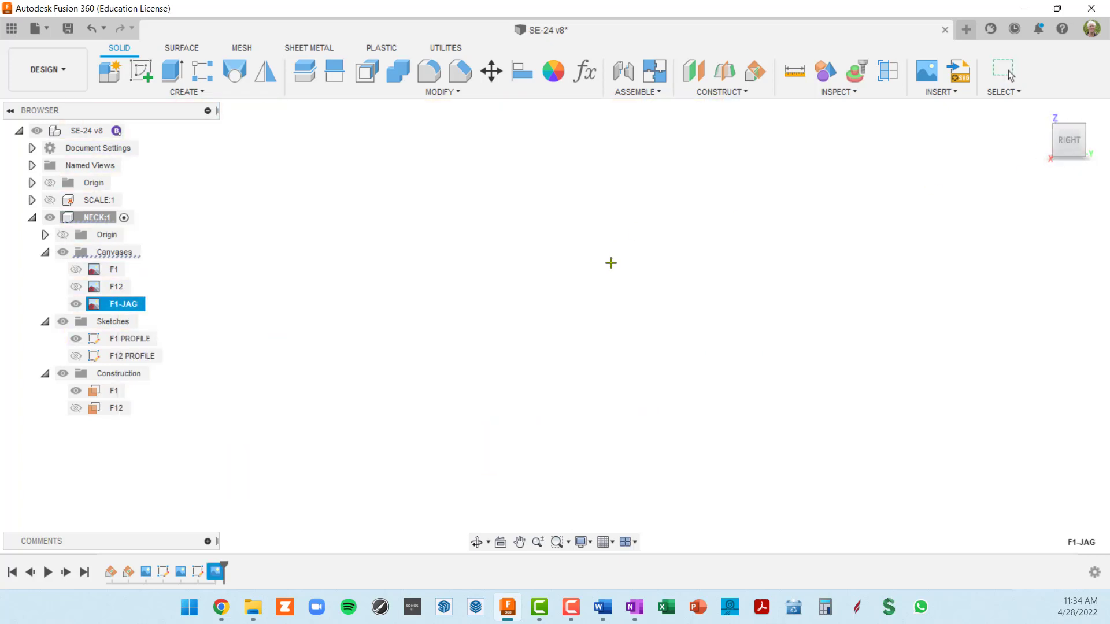
{"action": "scroll", "coordinate": [578, 236], "scroll_direction": "down", "scroll_amount": 2}
{"action": "middle_click_drag", "start_coordinate": [578, 238], "coordinate": [723, 385]}
{"action": "scroll", "coordinate": [552, 265], "scroll_direction": "up", "scroll_amount": 8}
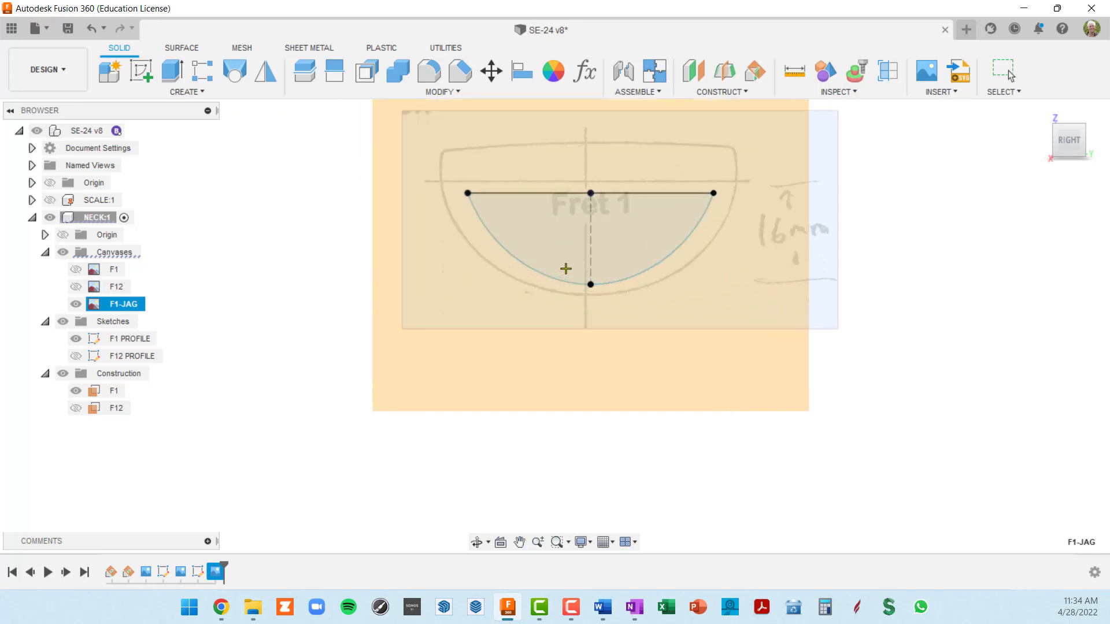
{"action": "middle_click_drag", "start_coordinate": [615, 258], "coordinate": [598, 309]}
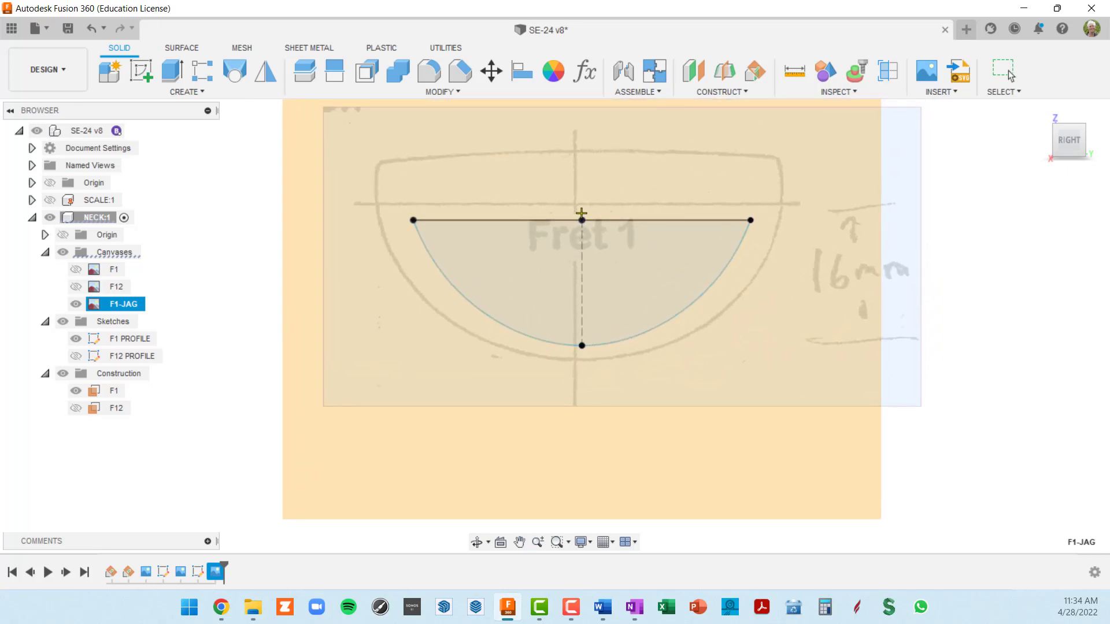
{"action": "scroll", "coordinate": [574, 206], "scroll_direction": "up", "scroll_amount": 3}
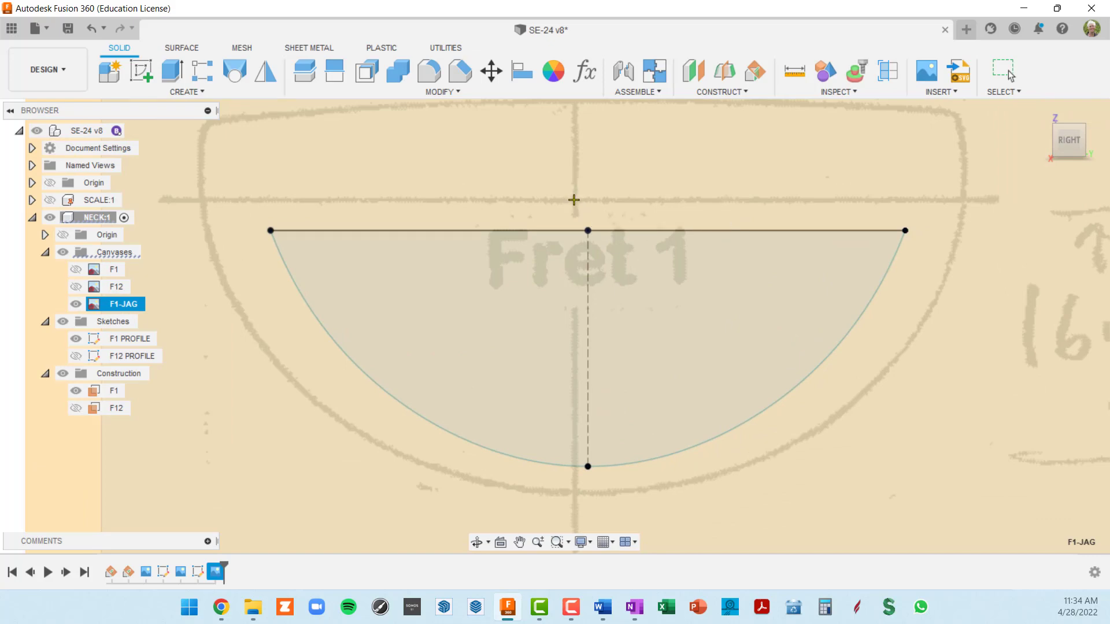
{"action": "left_click", "coordinate": [573, 198]}
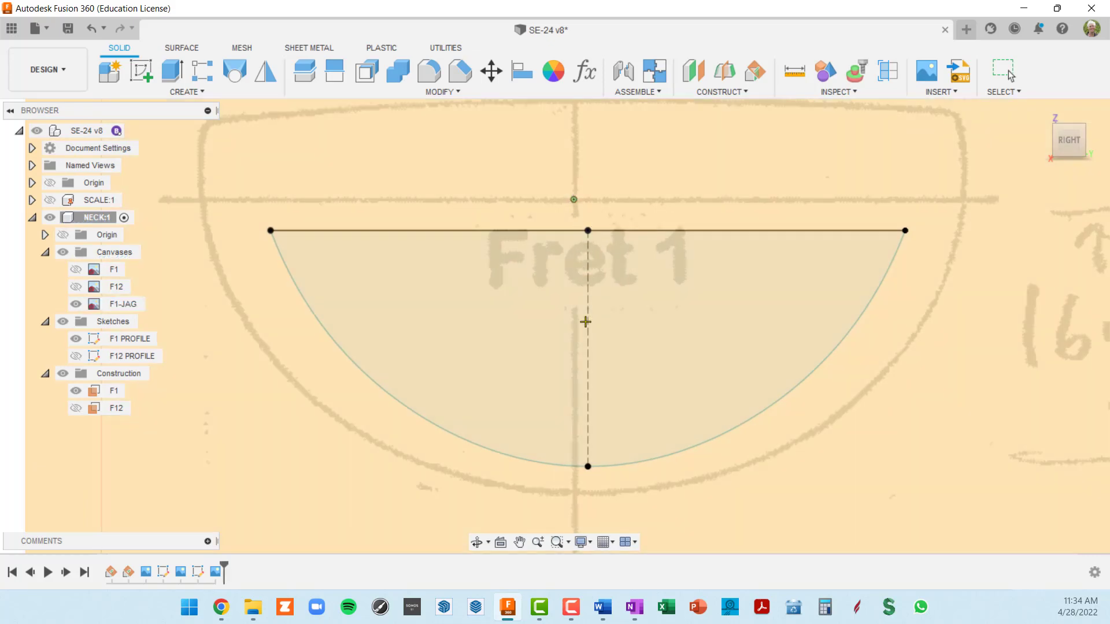
{"action": "left_click", "coordinate": [574, 493]}
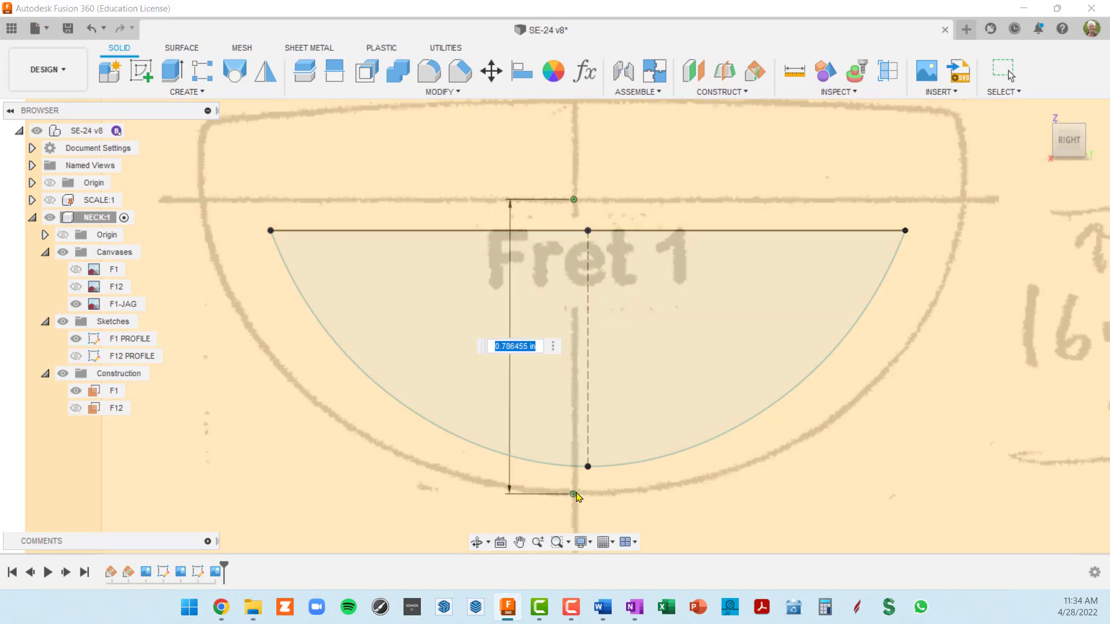
{"action": "scroll", "coordinate": [726, 414], "scroll_direction": "down", "scroll_amount": 4}
{"action": "scroll", "coordinate": [879, 297], "scroll_direction": "up", "scroll_amount": 1}
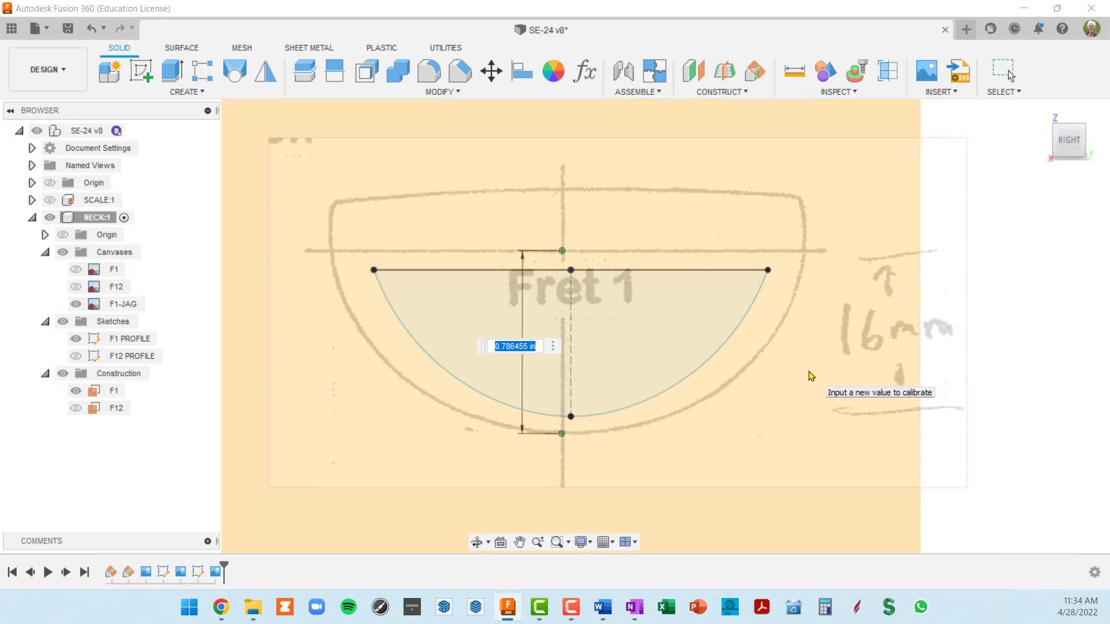
{"action": "type", "text": "16mm"}
{"action": "key", "text": "Return"}
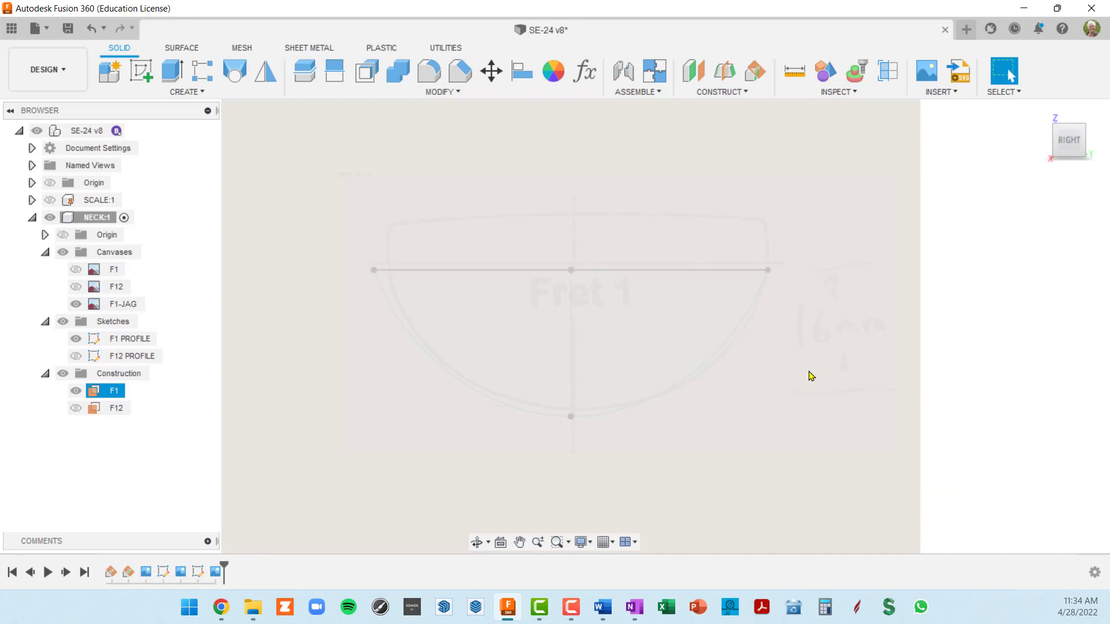
Edit the F1-JAG canvas position to align it with the F1 PROFILE sketch, offsetting it about -0.011 in in X and -0.023 in in Y.
{"action": "middle_click_drag", "start_coordinate": [754, 203], "coordinate": [733, 126]}
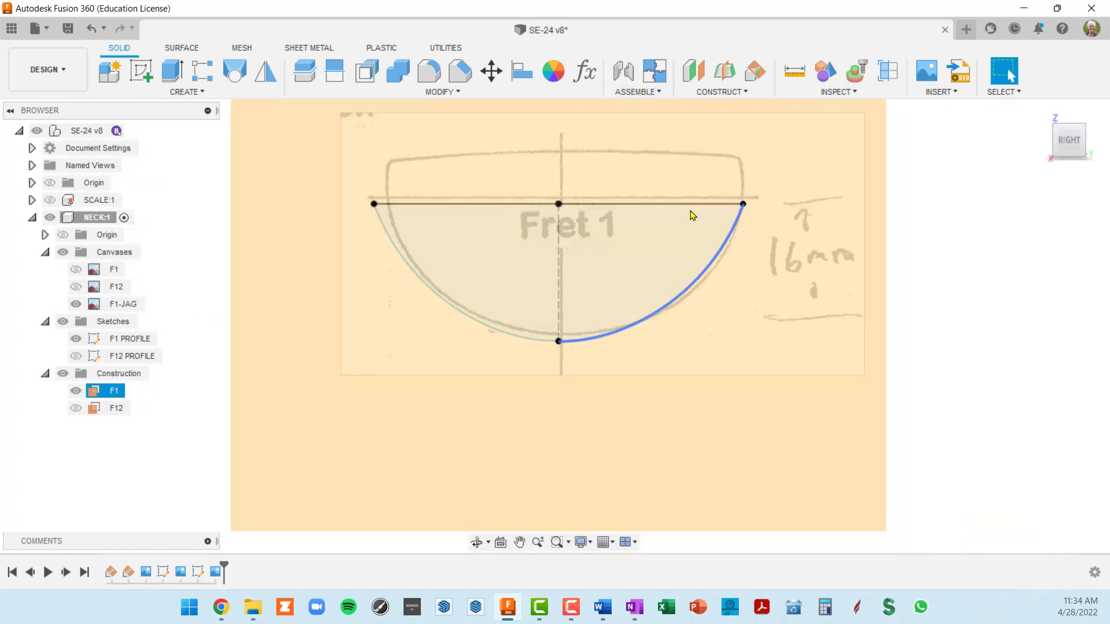
{"action": "right_click", "coordinate": [123, 309]}
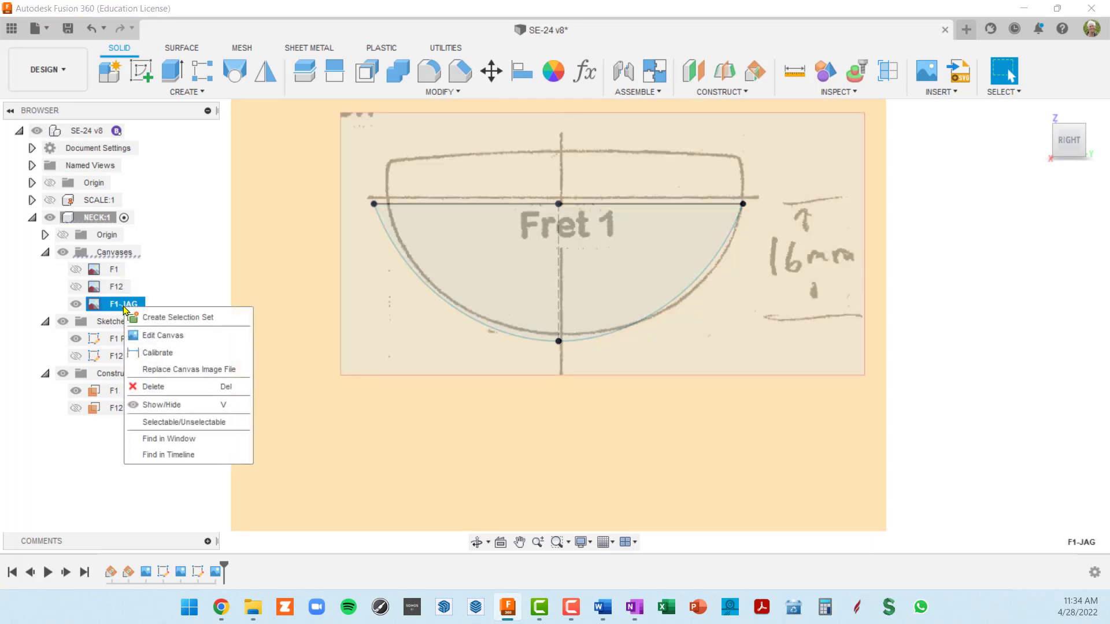
{"action": "left_click", "coordinate": [161, 335]}
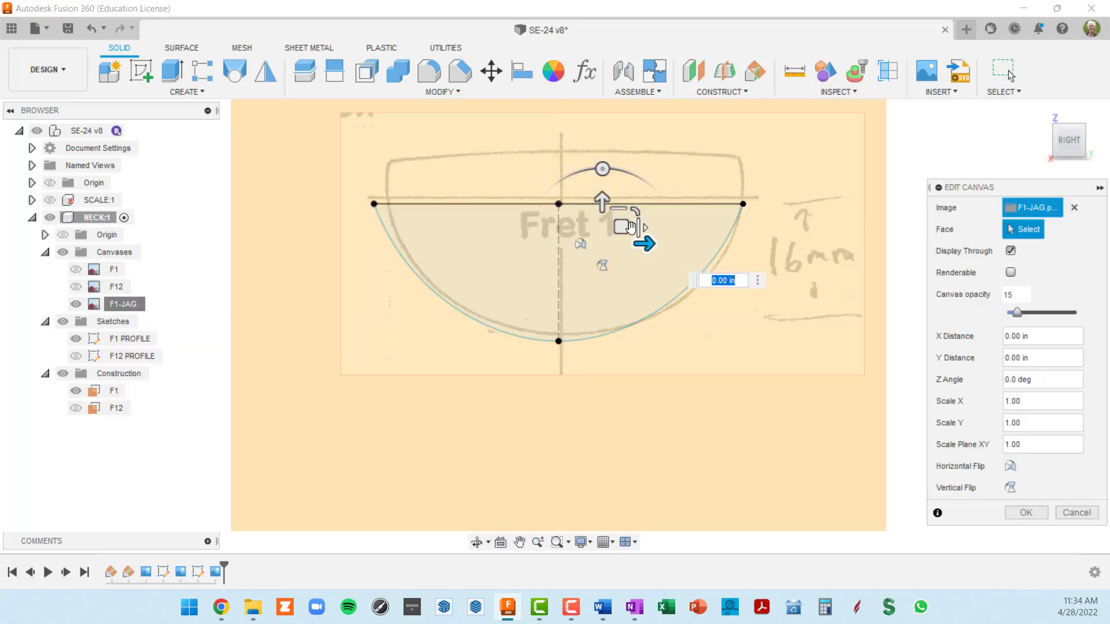
{"action": "left_click_drag", "start_coordinate": [623, 228], "coordinate": [620, 236]}
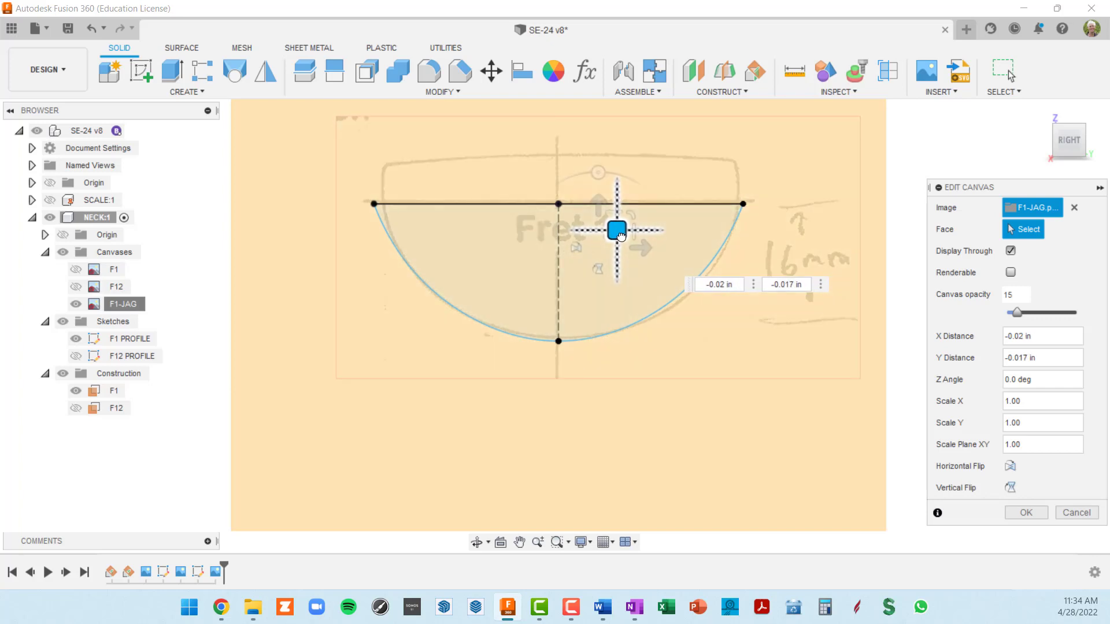
{"action": "left_click_drag", "start_coordinate": [620, 235], "coordinate": [620, 235]}
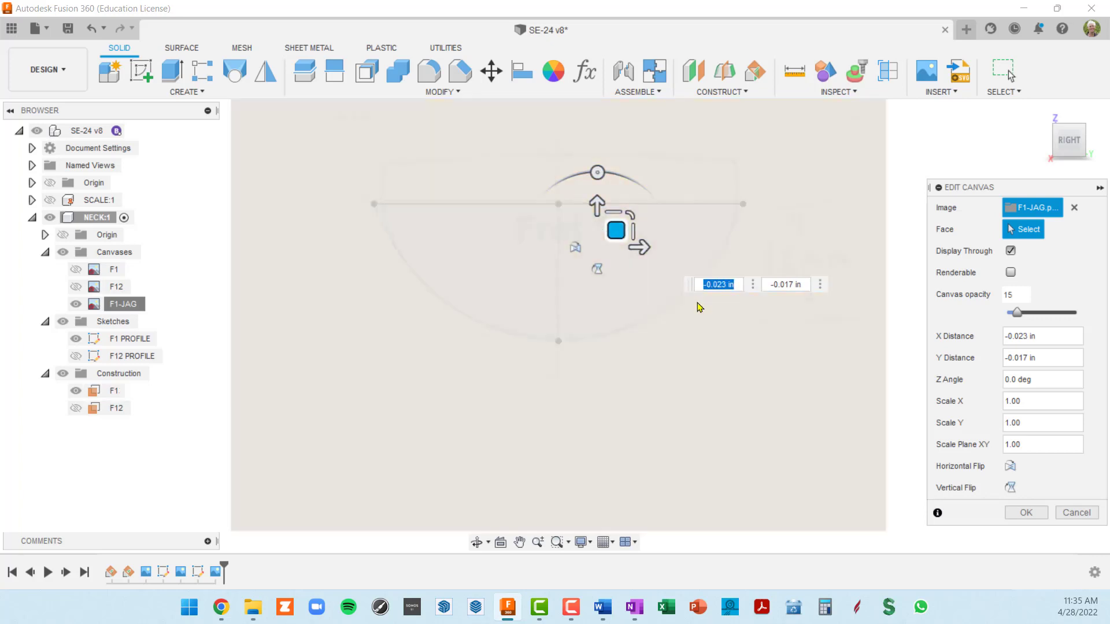
{"action": "middle_click_drag", "start_coordinate": [741, 298], "coordinate": [709, 304]}
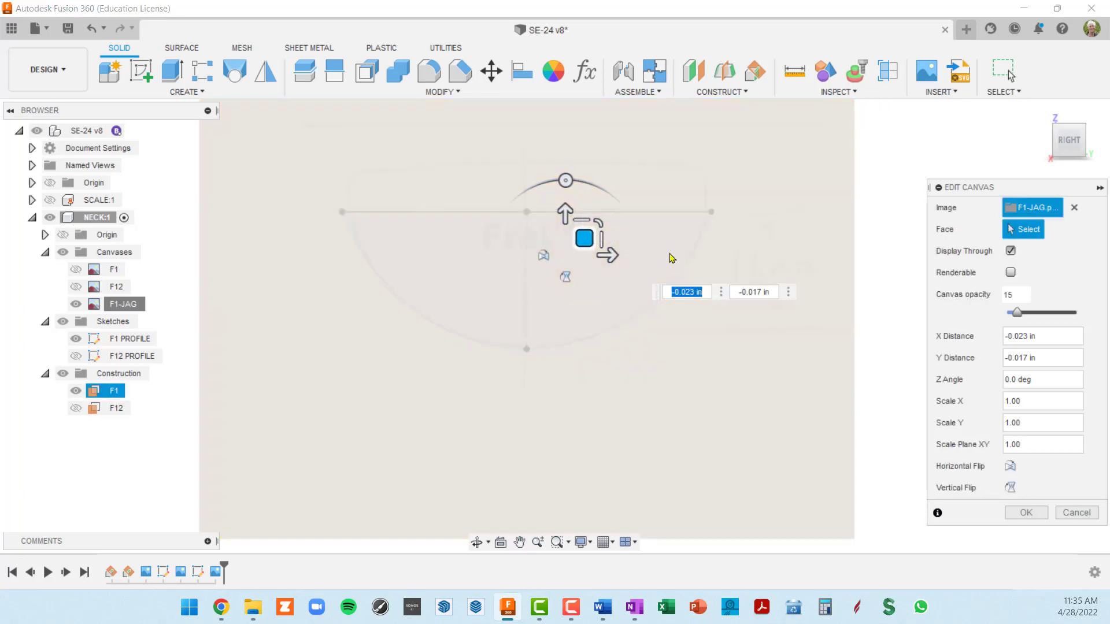
{"action": "scroll", "coordinate": [669, 255], "scroll_direction": "up", "scroll_amount": 1}
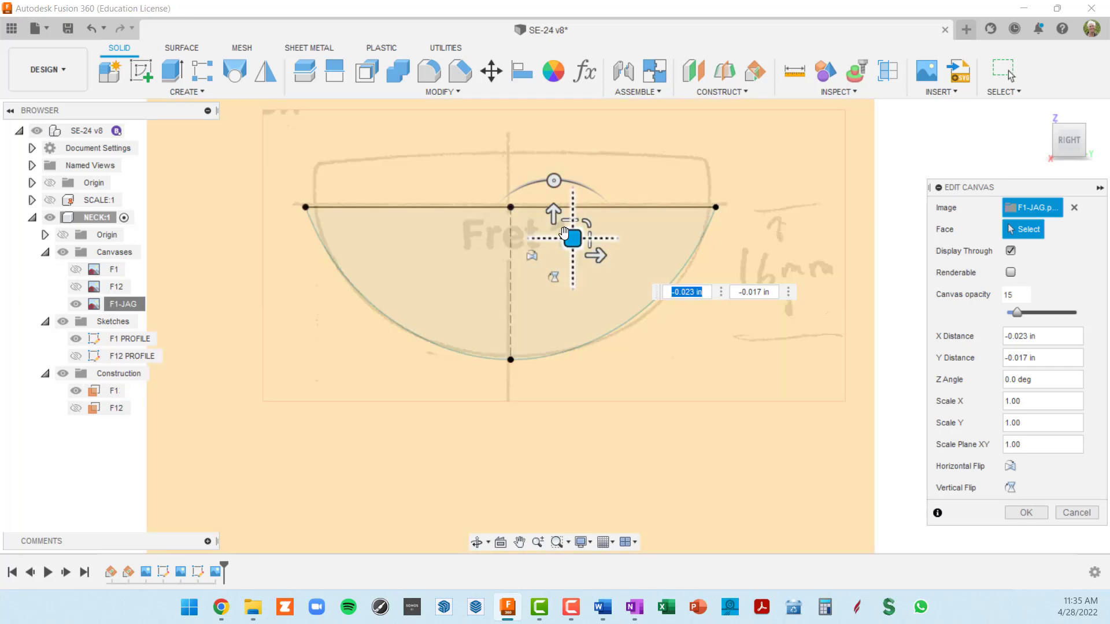
{"action": "left_click_drag", "start_coordinate": [565, 237], "coordinate": [570, 239]}
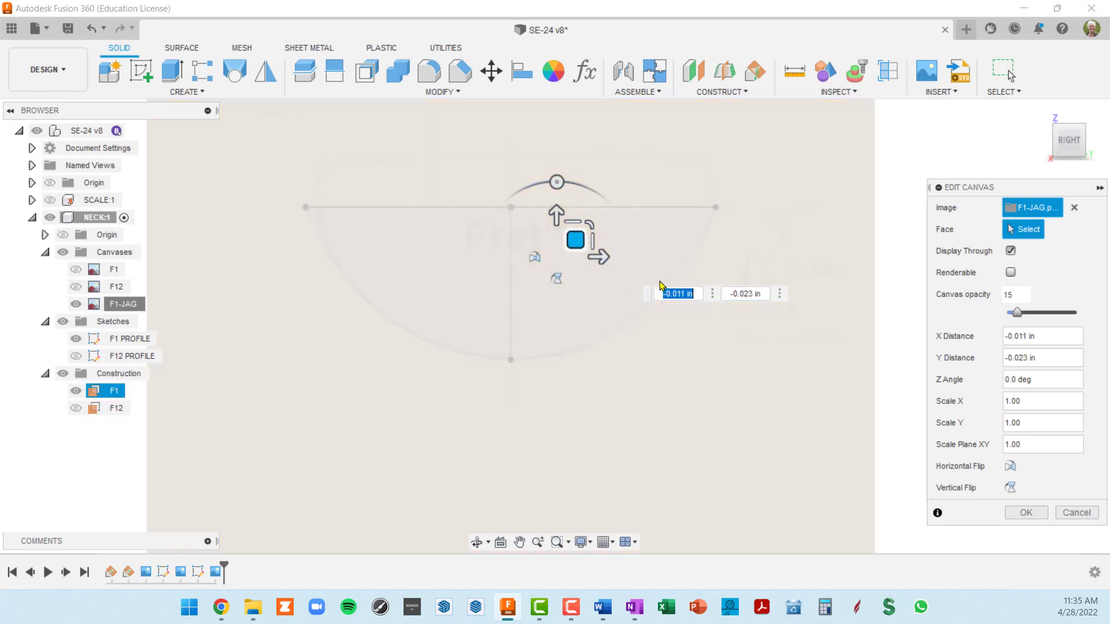
{"action": "scroll", "coordinate": [694, 279], "scroll_direction": "down", "scroll_amount": 2}
{"action": "middle_click_drag", "start_coordinate": [685, 264], "coordinate": [620, 225]}
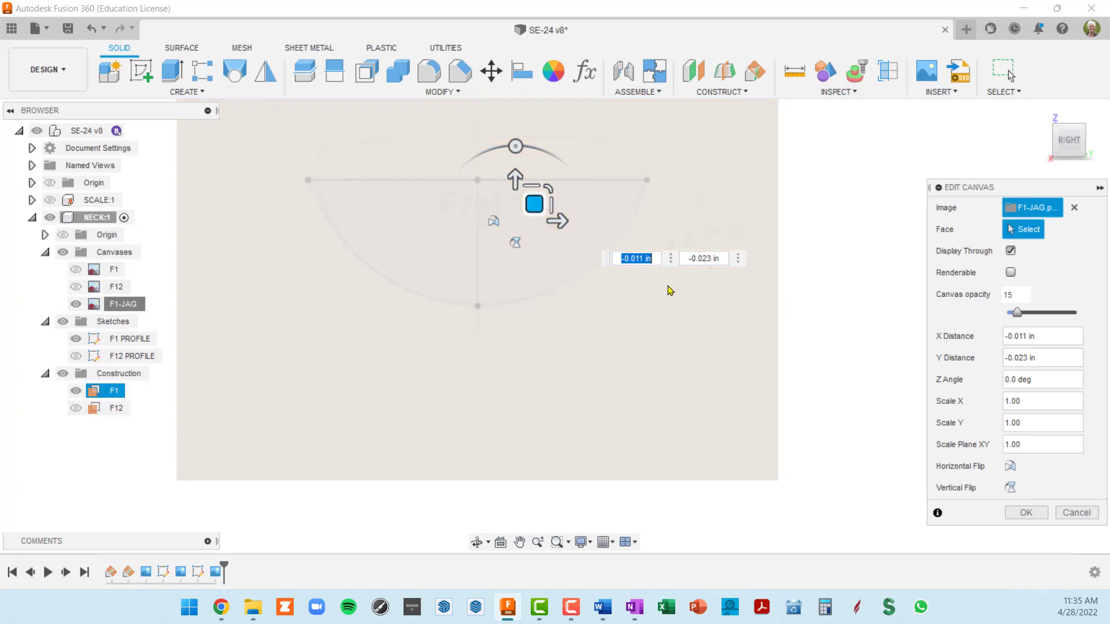
{"action": "left_click", "coordinate": [1026, 513]}
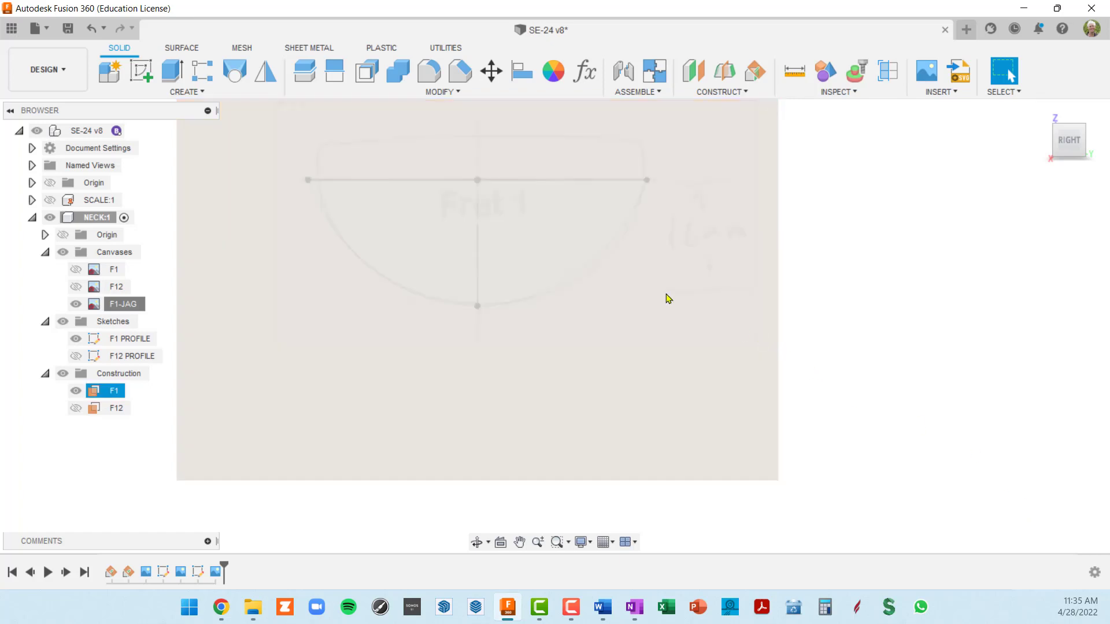
Open the F1 PROFILE sketch for editing, hide the construction planes, and finish the sketch.
{"action": "left_click", "coordinate": [600, 255]}
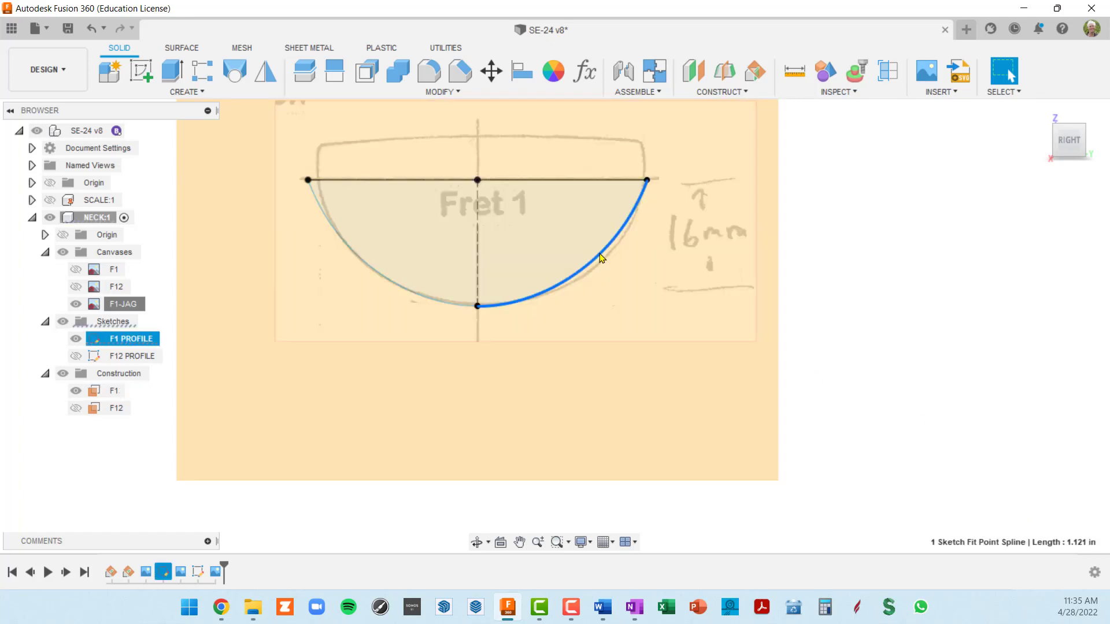
{"action": "right_click", "coordinate": [601, 257]}
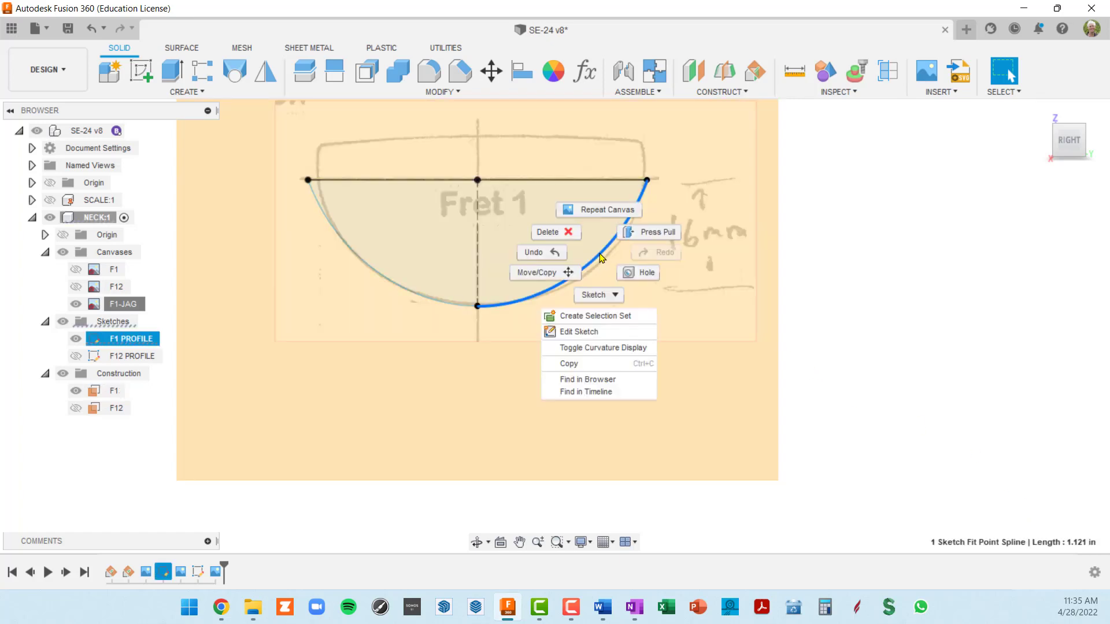
{"action": "left_click", "coordinate": [604, 331]}
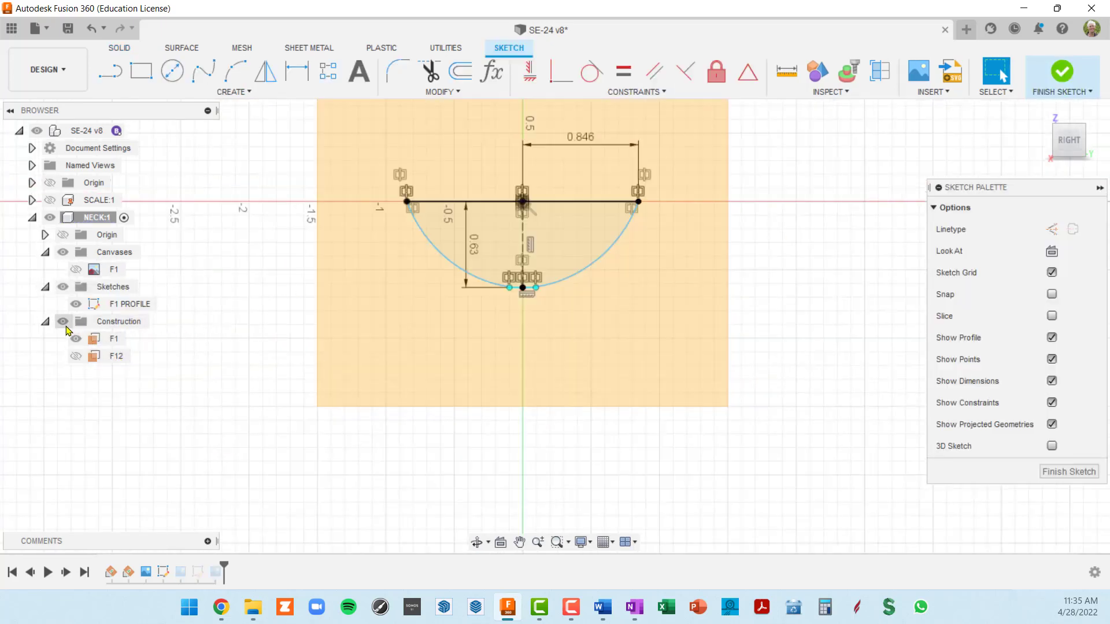
{"action": "left_click", "coordinate": [76, 339]}
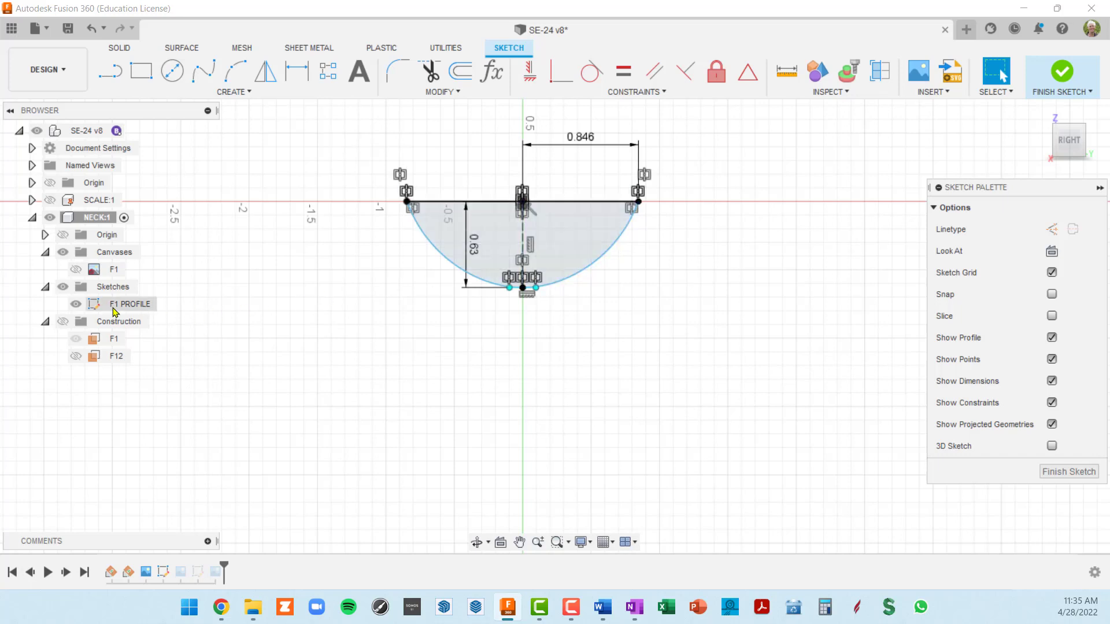
{"action": "left_click", "coordinate": [77, 274]}
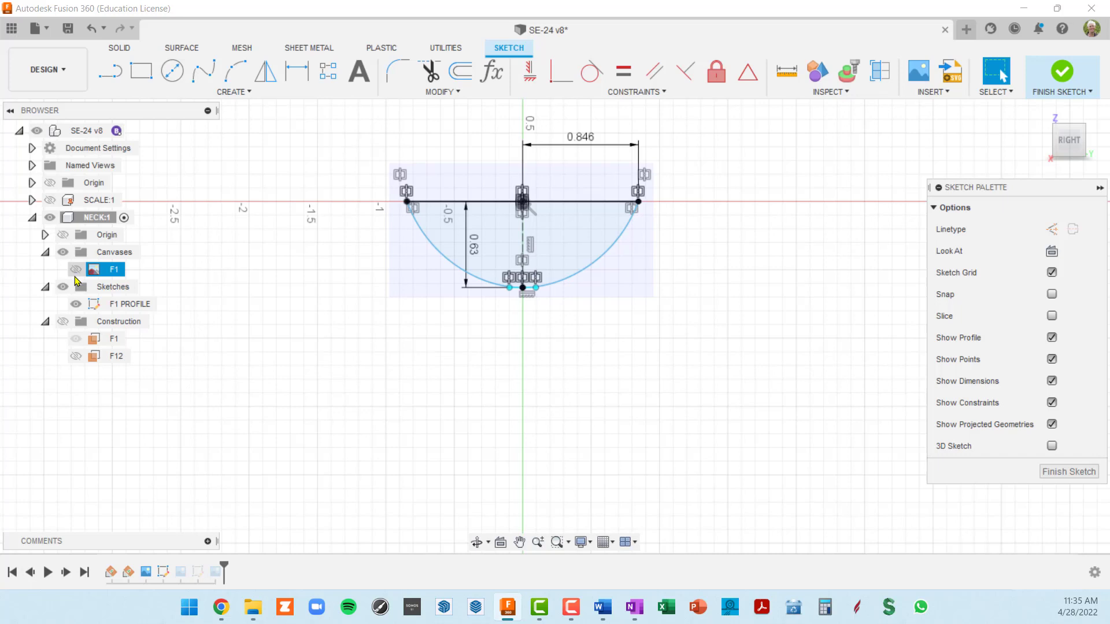
{"action": "left_click", "coordinate": [241, 461]}
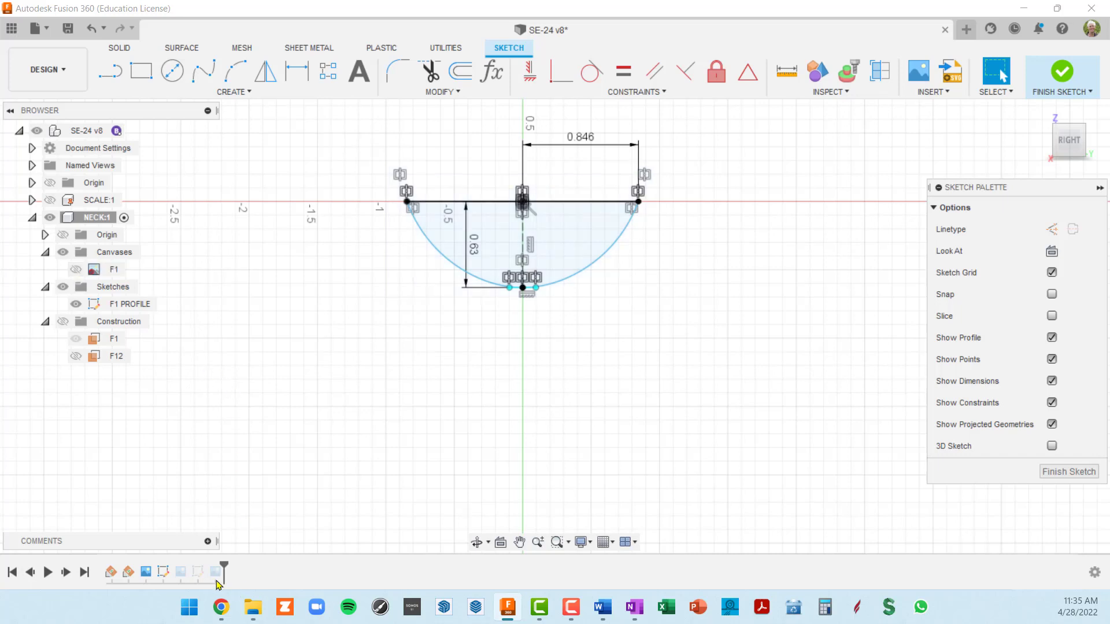
{"action": "left_click", "coordinate": [1068, 471]}
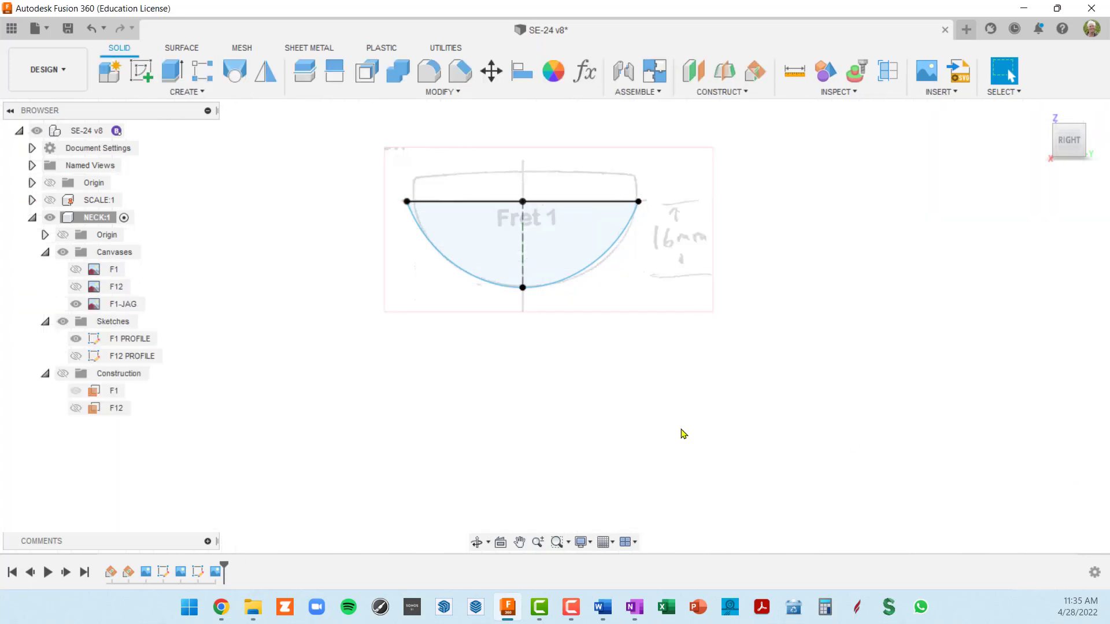
Reorder the timeline so the F1-JAG canvas comes before the F12 PROFILE sketch.
{"action": "left_click", "coordinate": [216, 574]}
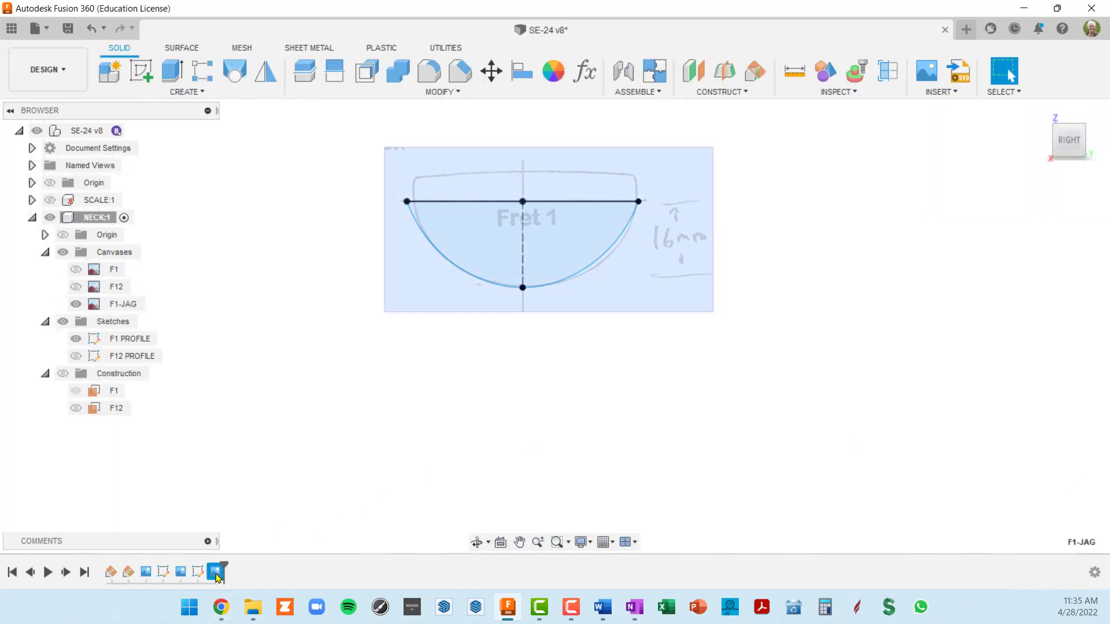
{"action": "left_click_drag", "start_coordinate": [218, 574], "coordinate": [198, 572]}
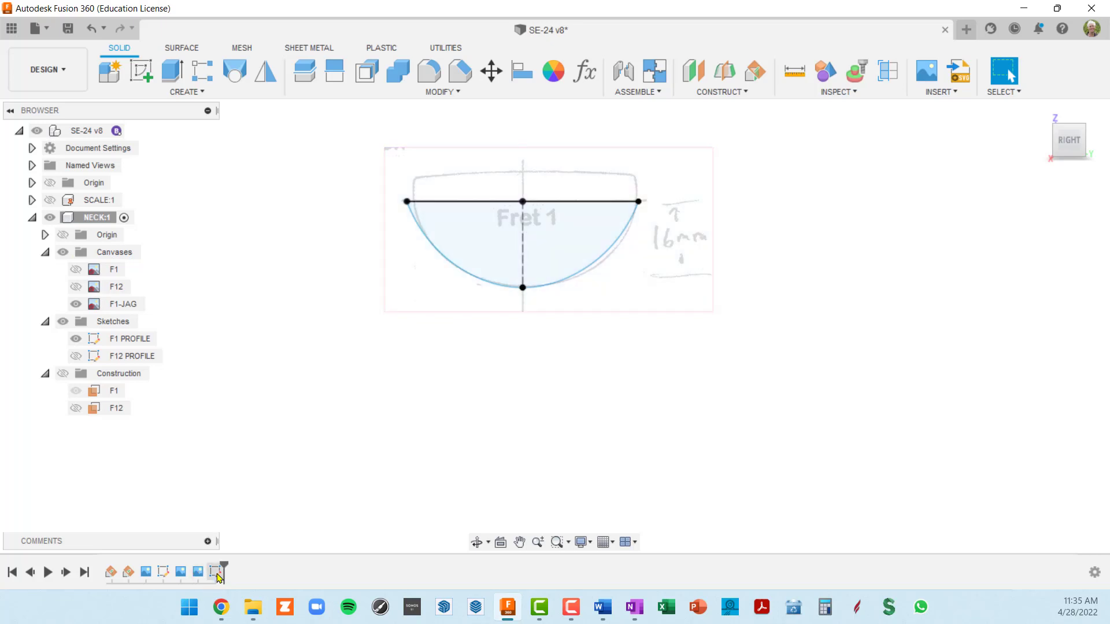
Open the F12 PROFILE sketch for editing and hide its geometry.
{"action": "right_click", "coordinate": [216, 572]}
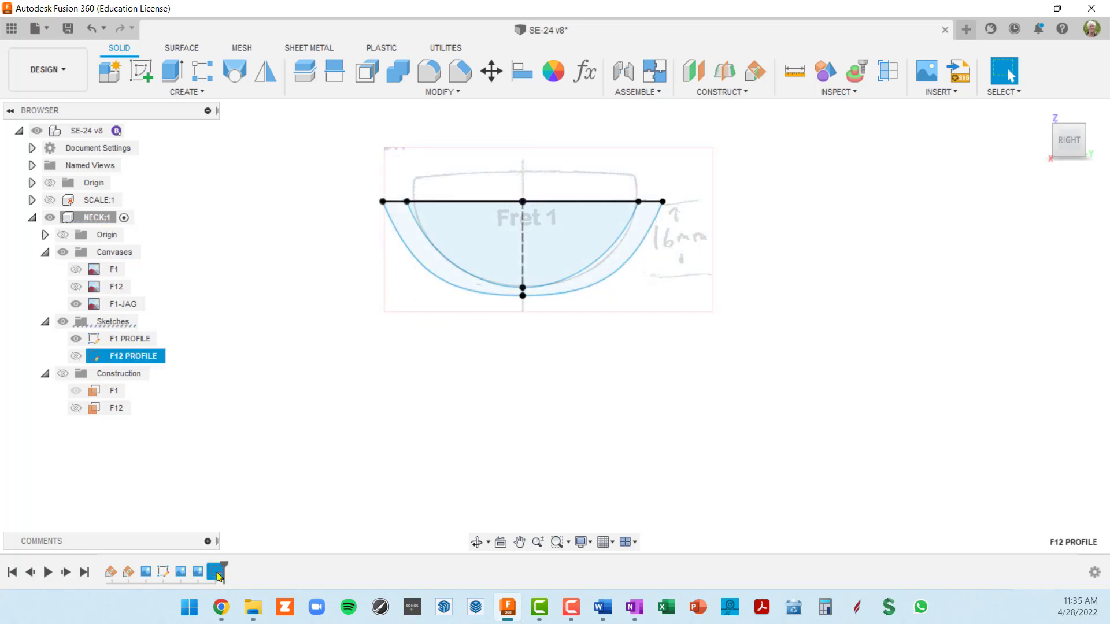
{"action": "left_click", "coordinate": [278, 429]}
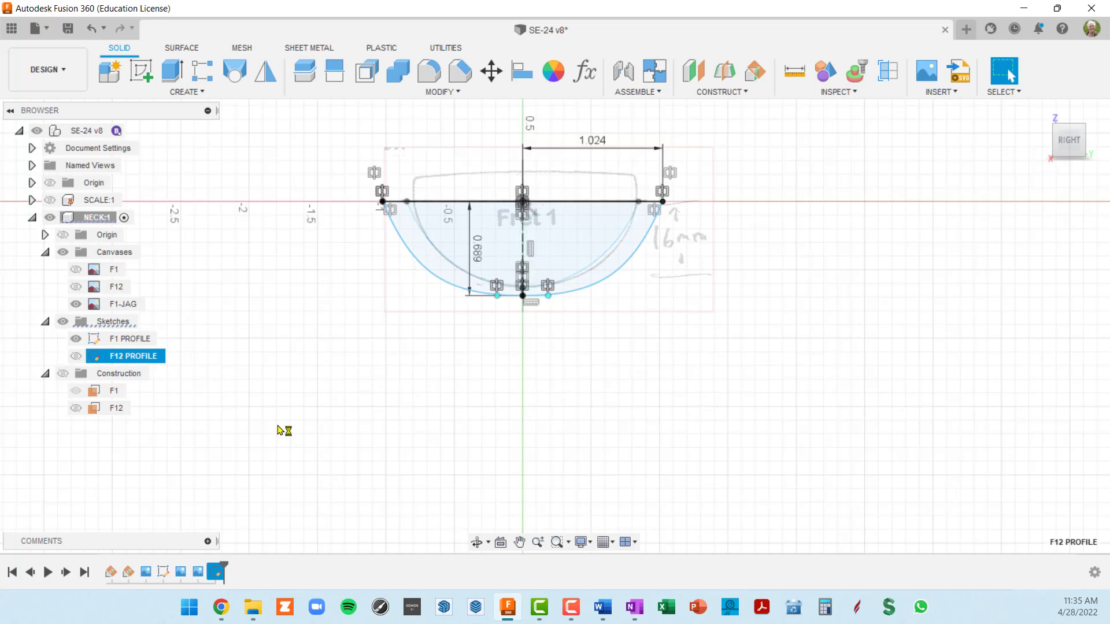
{"action": "left_click", "coordinate": [84, 359]}
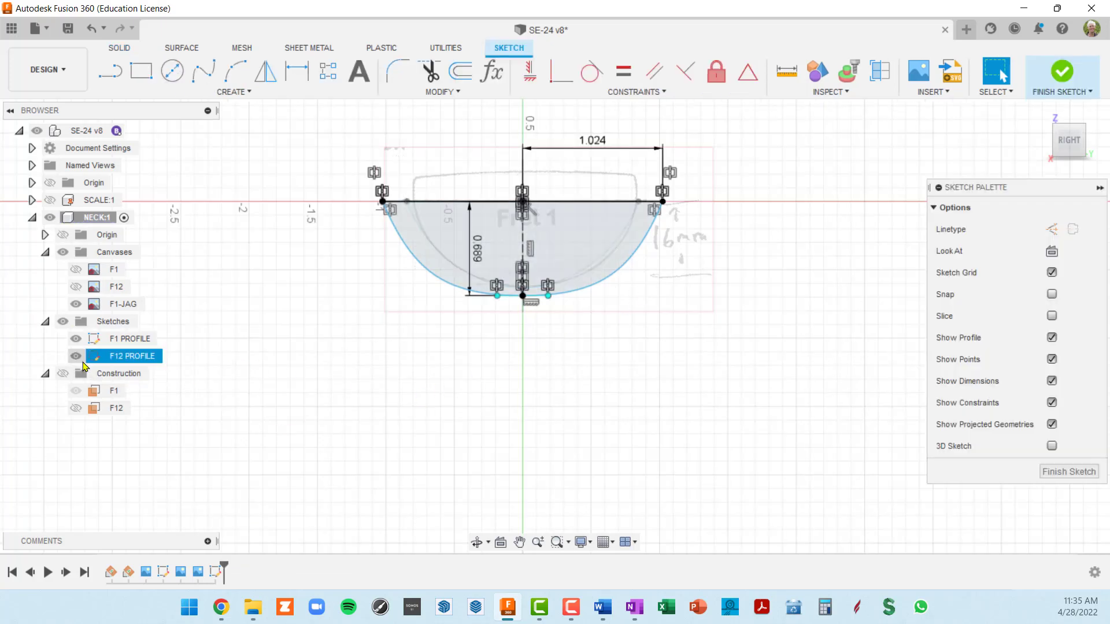
{"action": "left_click", "coordinate": [78, 357]}
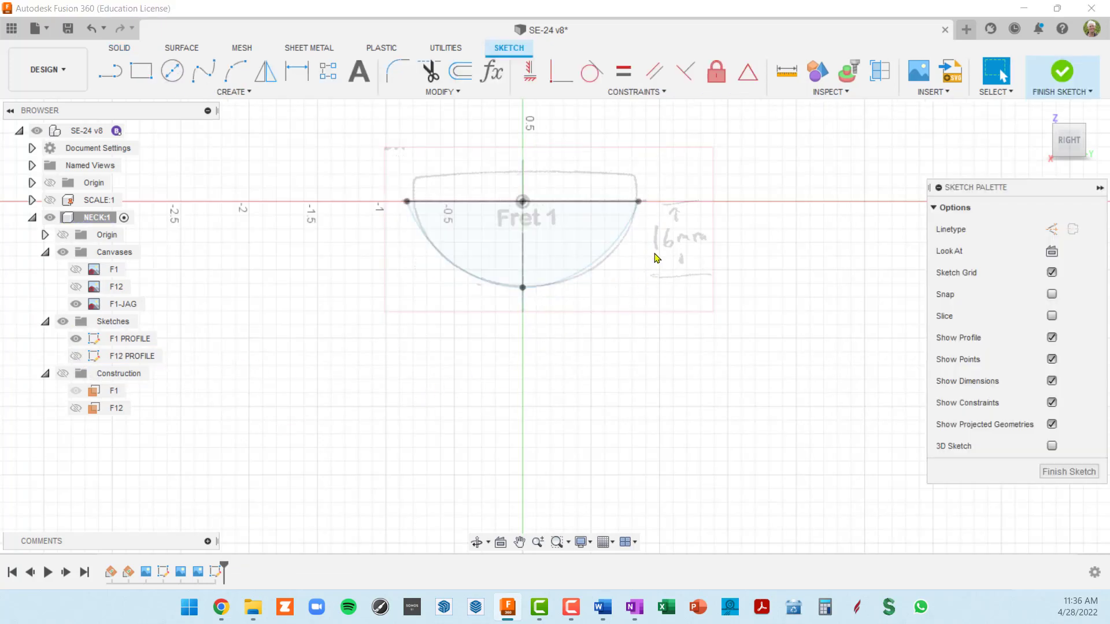
Show the F1 canvas and compare the right half of the F1 PROFILE spline with the F1 and F1-JAG references.
{"action": "scroll", "coordinate": [667, 298], "scroll_direction": "up", "scroll_amount": 3}
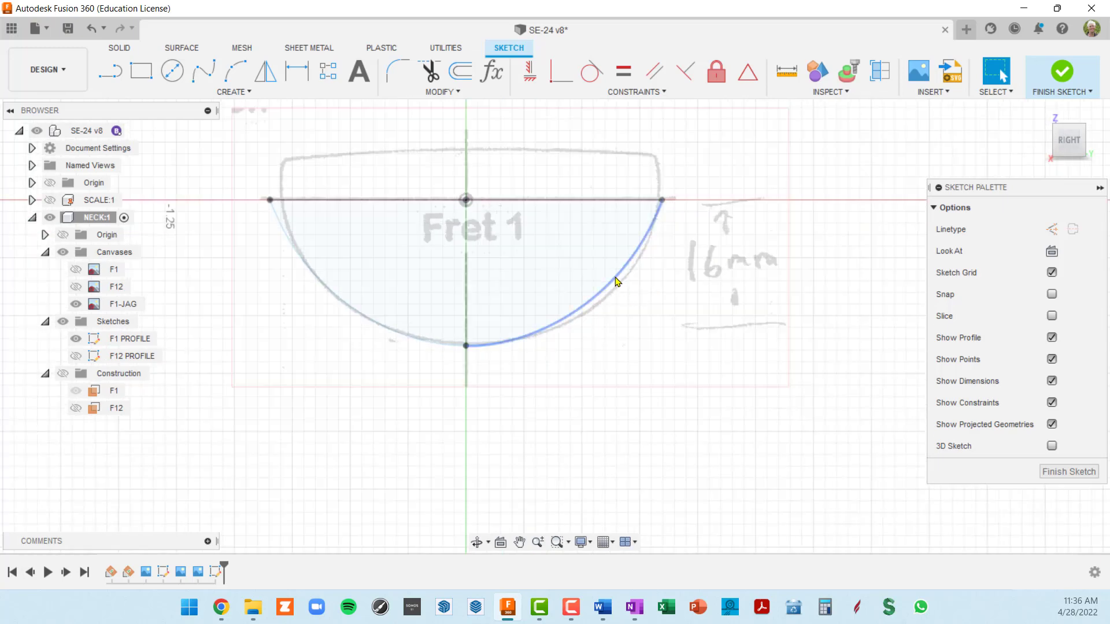
{"action": "left_click", "coordinate": [616, 282]}
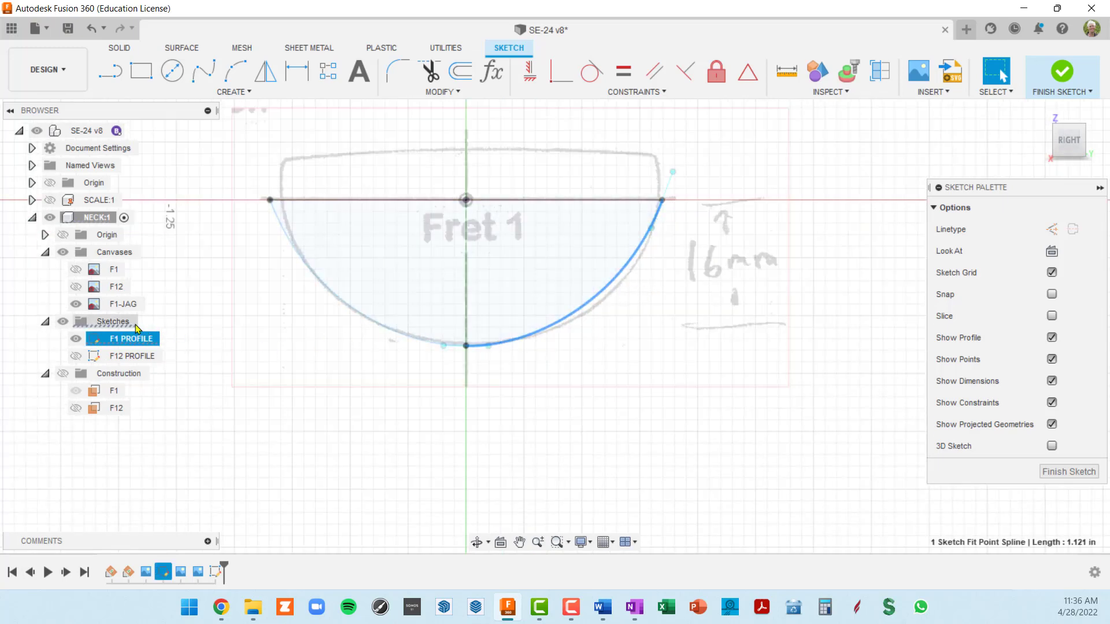
{"action": "left_click", "coordinate": [78, 271]}
{"action": "scroll", "coordinate": [488, 332], "scroll_direction": "up", "scroll_amount": 3}
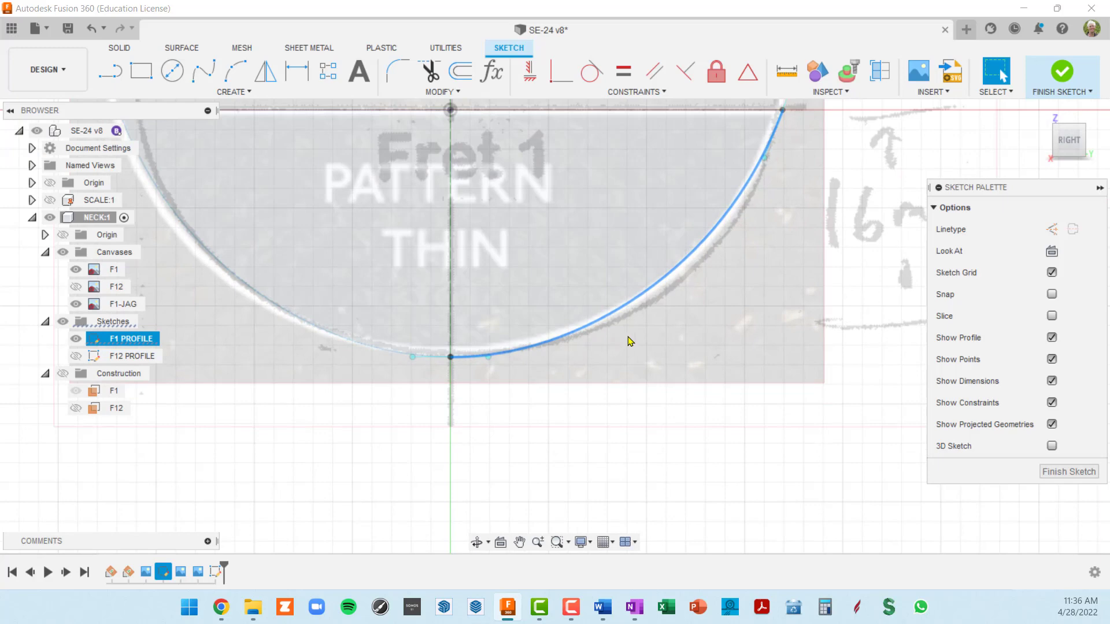
{"action": "scroll", "coordinate": [630, 341], "scroll_direction": "down", "scroll_amount": 1}
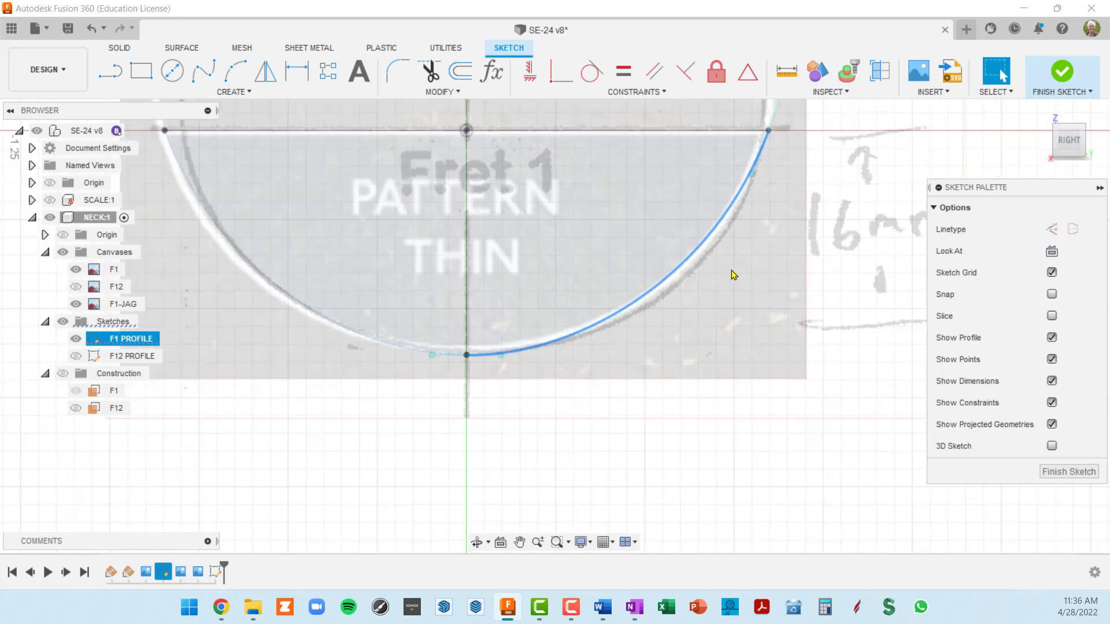
{"action": "left_click", "coordinate": [702, 248]}
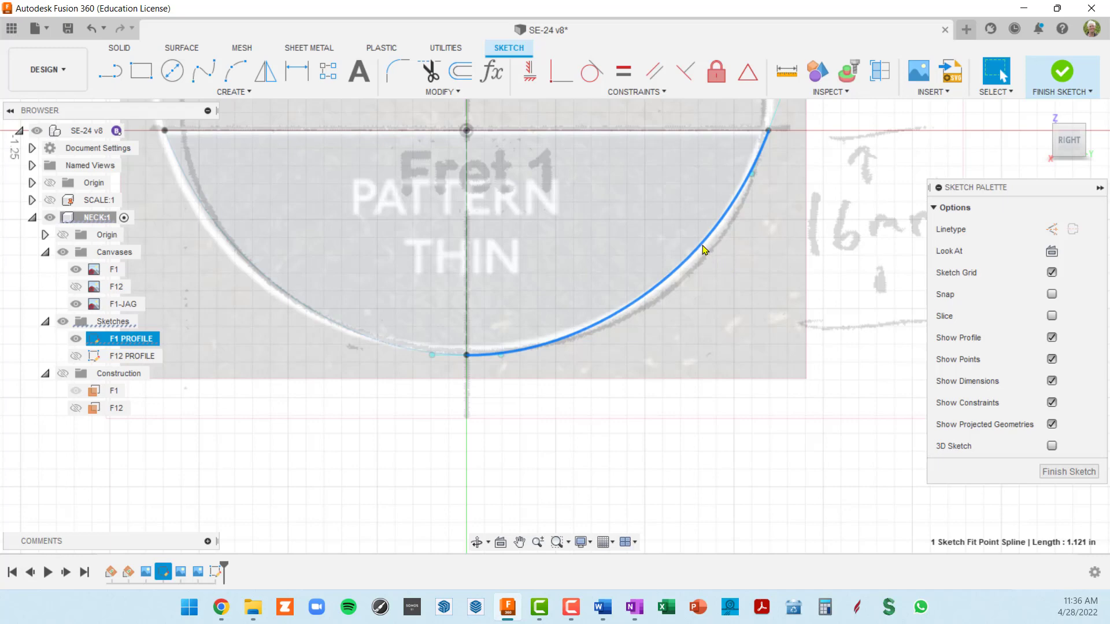
{"action": "scroll", "coordinate": [699, 252], "scroll_direction": "down", "scroll_amount": 1}
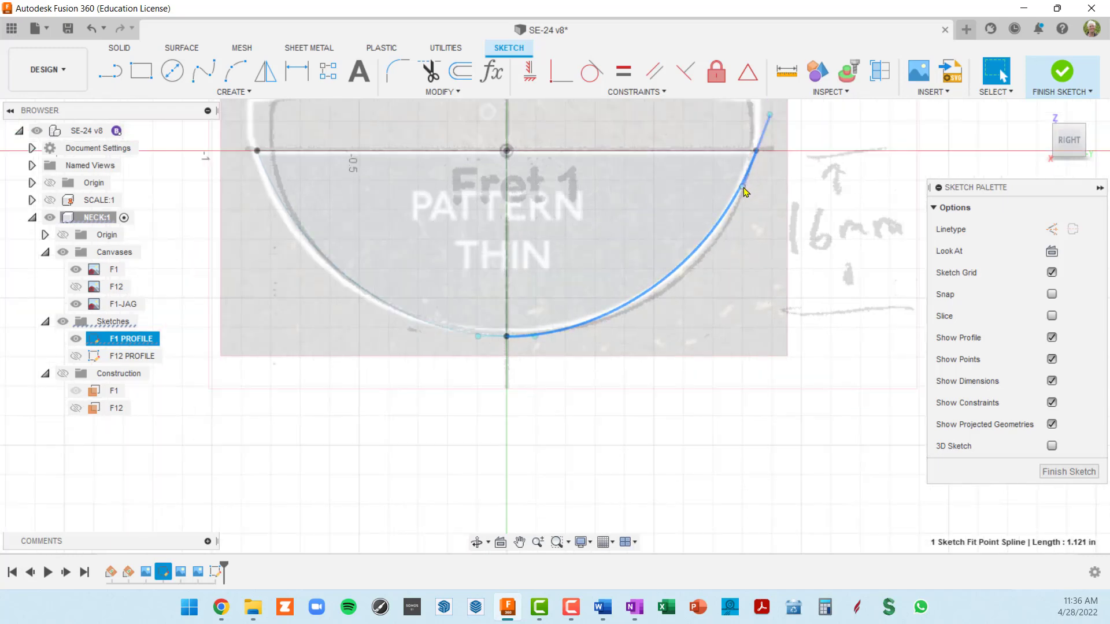
Try to adjust the tangent handle at the F1 PROFILE spline's upper right end from within the F12 PROFILE sketch, and finish the sketch.
{"action": "key", "text": "Escape"}
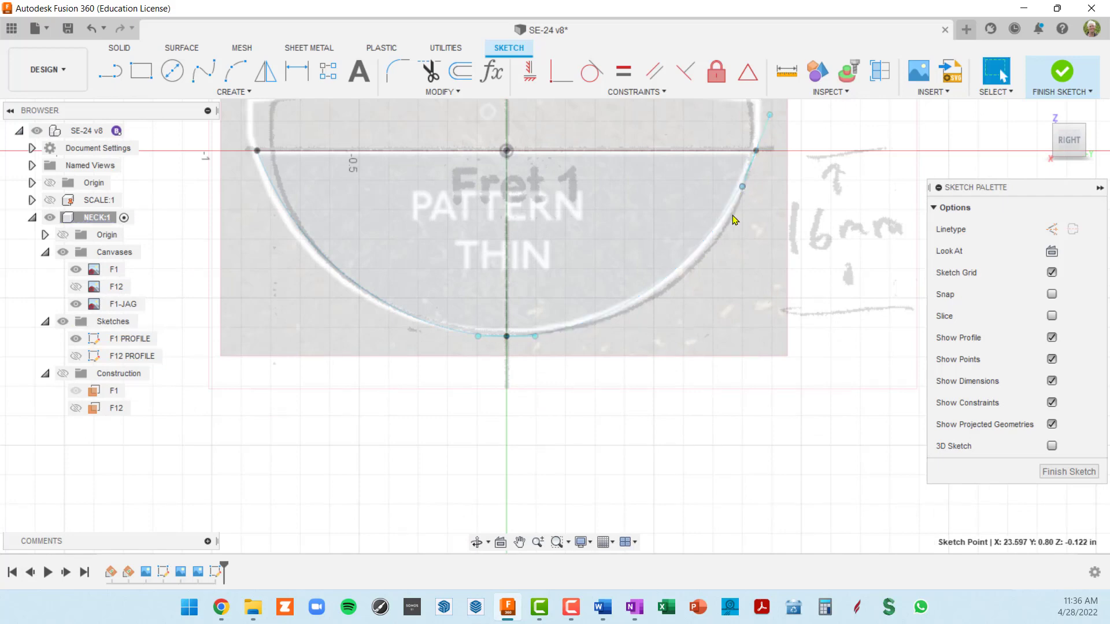
{"action": "left_click", "coordinate": [729, 216]}
{"action": "scroll", "coordinate": [736, 201], "scroll_direction": "up", "scroll_amount": 2}
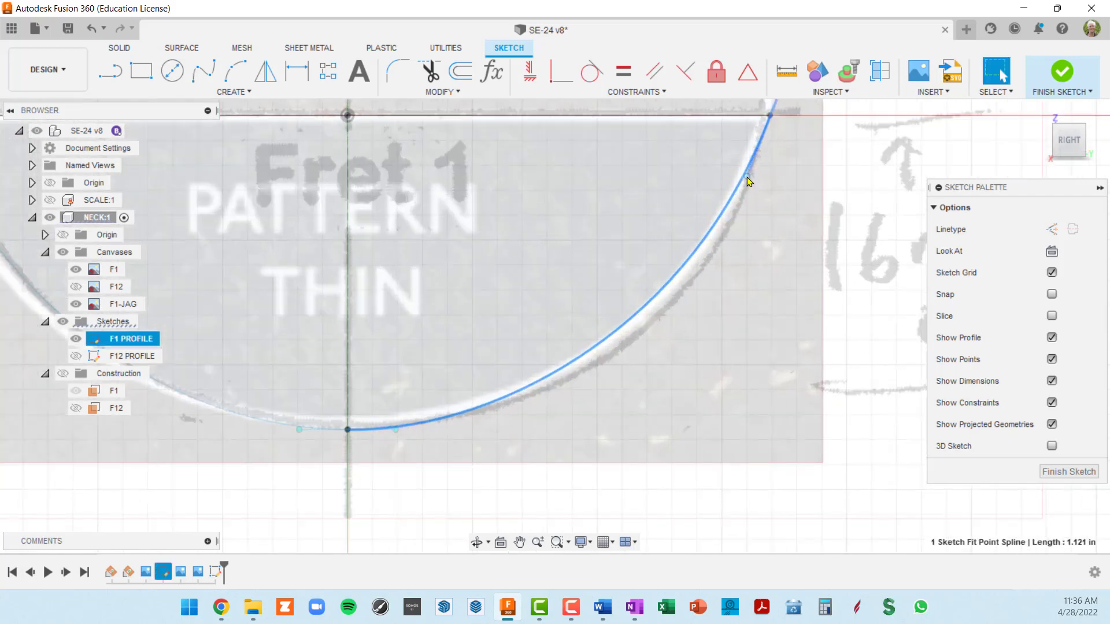
{"action": "key", "text": "Escape"}
{"action": "left_click", "coordinate": [749, 188]}
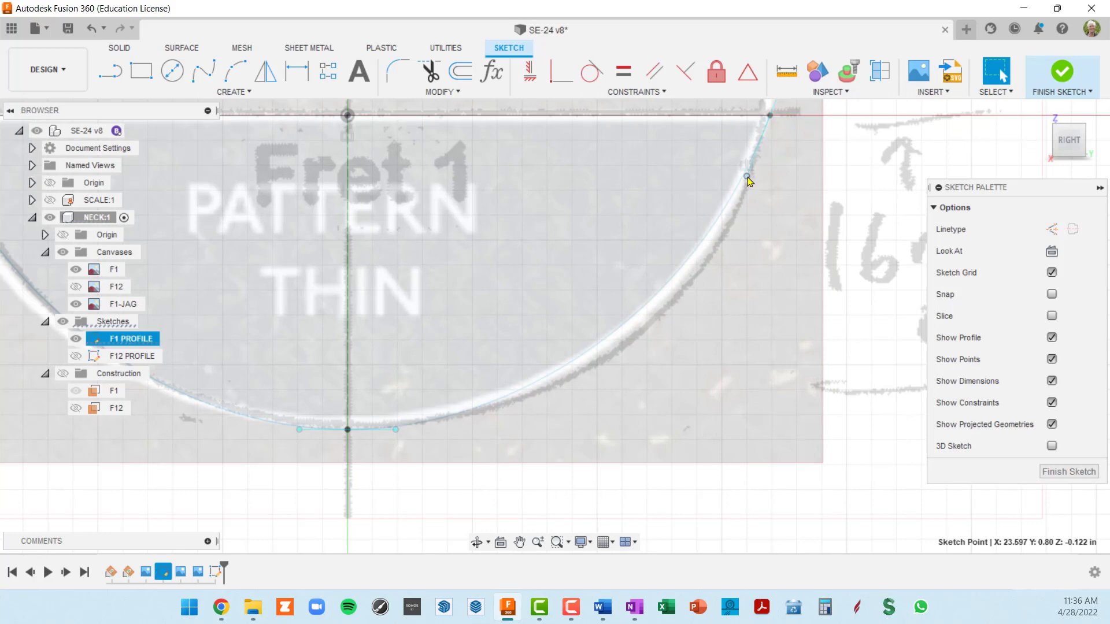
{"action": "scroll", "coordinate": [751, 185], "scroll_direction": "up", "scroll_amount": 2}
{"action": "left_click", "coordinate": [748, 172]}
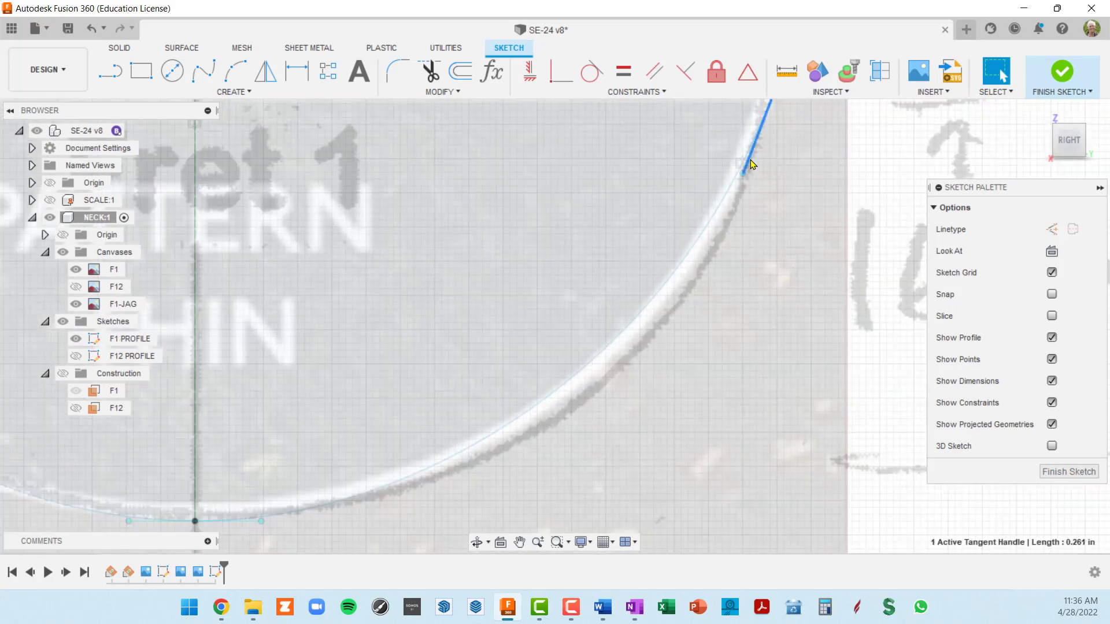
{"action": "left_click", "coordinate": [744, 180]}
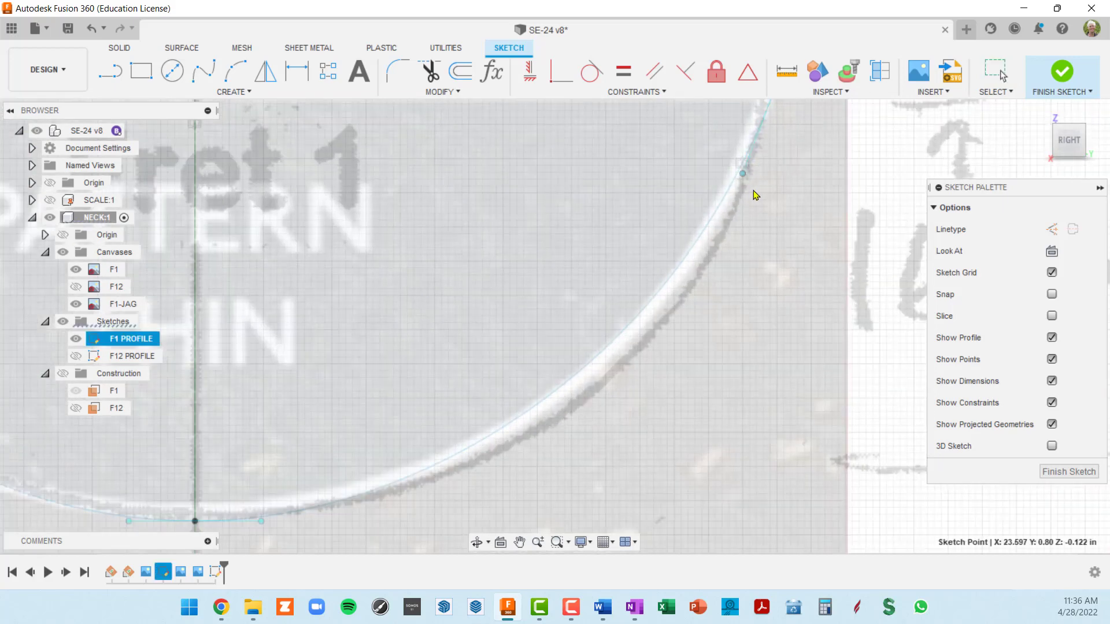
{"action": "scroll", "coordinate": [744, 180], "scroll_direction": "down", "scroll_amount": 6}
{"action": "middle_click_drag", "start_coordinate": [737, 209], "coordinate": [718, 232]}
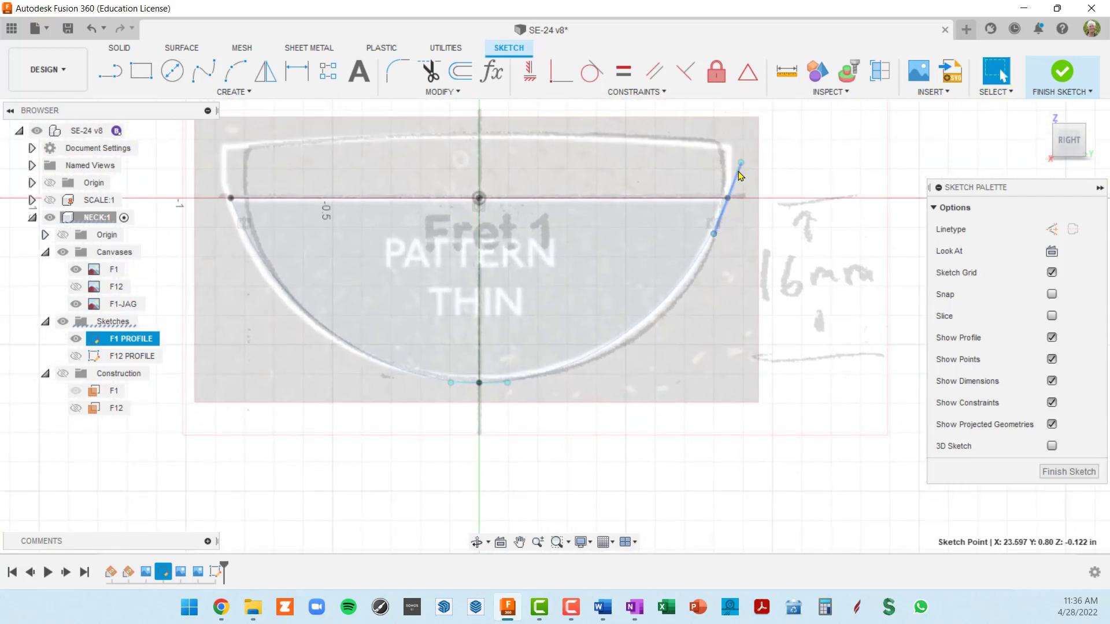
{"action": "left_click_drag", "start_coordinate": [741, 162], "coordinate": [745, 156]}
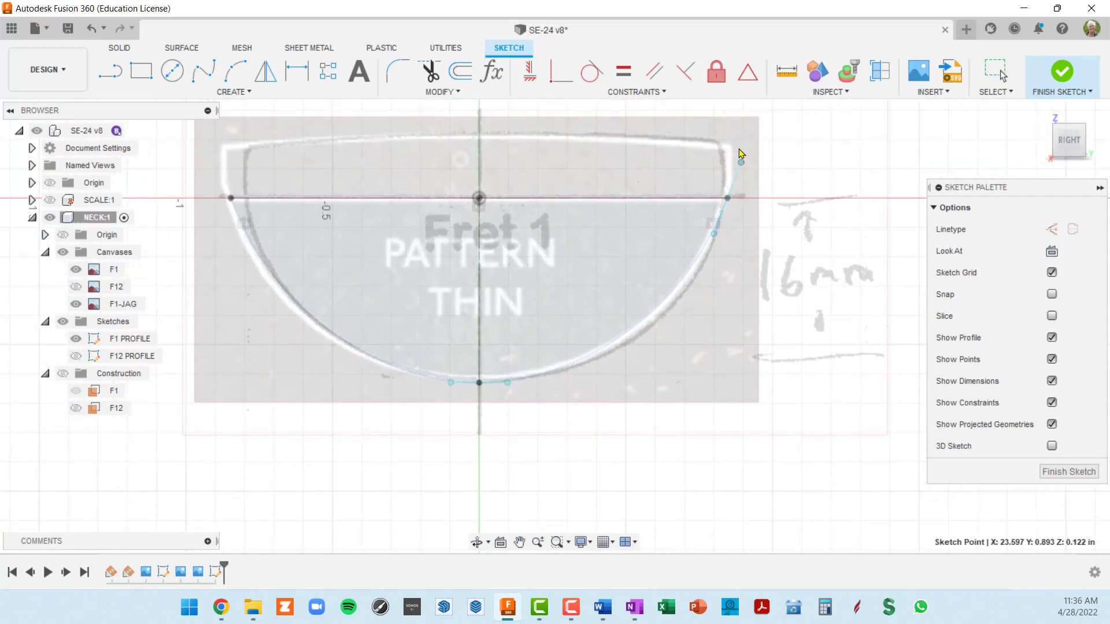
{"action": "left_click", "coordinate": [736, 173]}
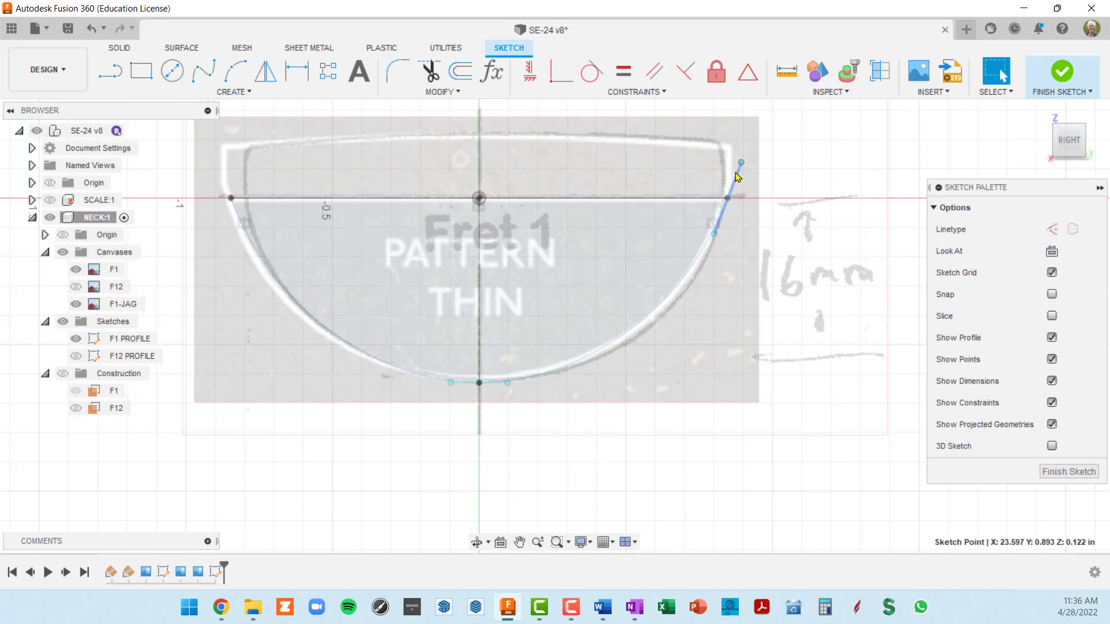
{"action": "scroll", "coordinate": [737, 176], "scroll_direction": "down", "scroll_amount": 1}
{"action": "left_click", "coordinate": [1068, 472]}
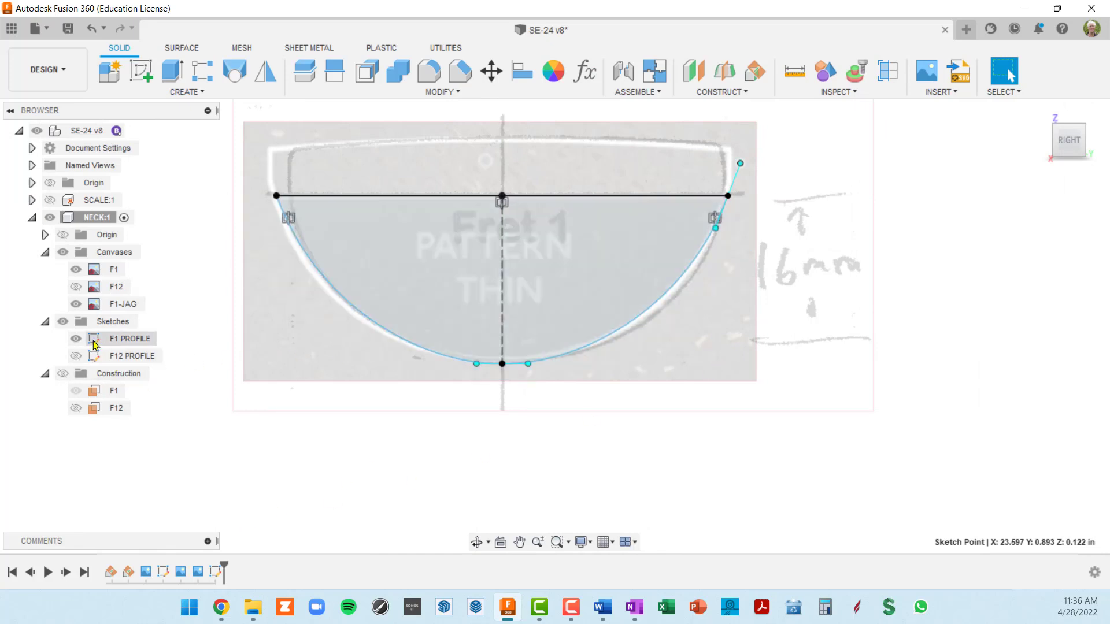
Edit the F1 PROFILE sketch, moving the lower end of the right spline tangent handle to about Y 0.793 in, Z -0.136 in, and finish it.
{"action": "left_click", "coordinate": [94, 344]}
{"action": "right_click", "coordinate": [94, 342]}
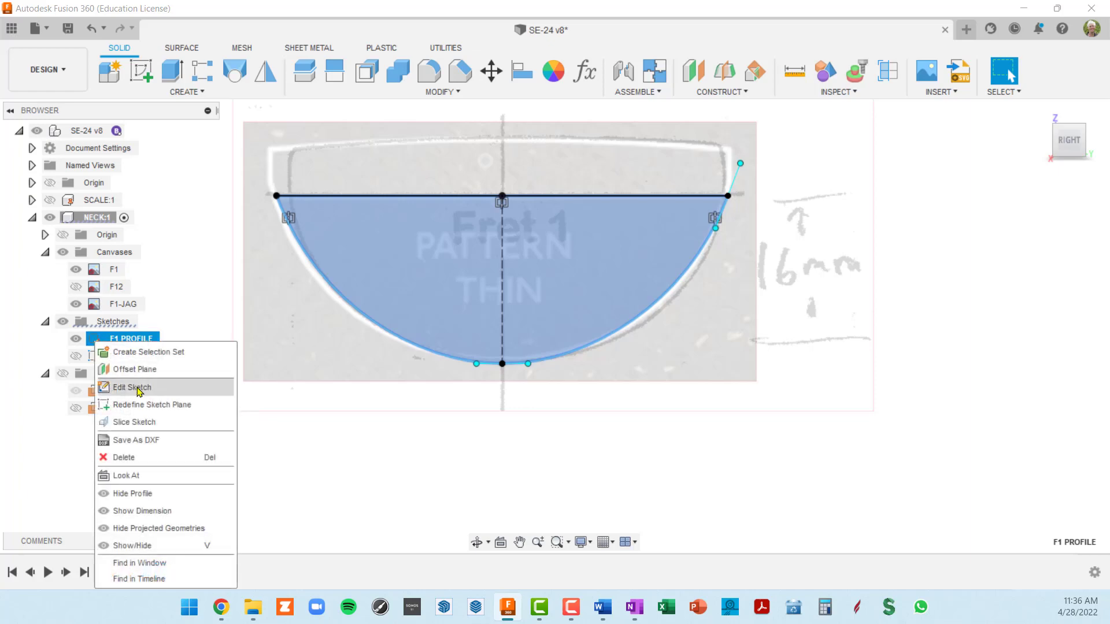
{"action": "left_click", "coordinate": [138, 388]}
{"action": "scroll", "coordinate": [712, 229], "scroll_direction": "up", "scroll_amount": 5}
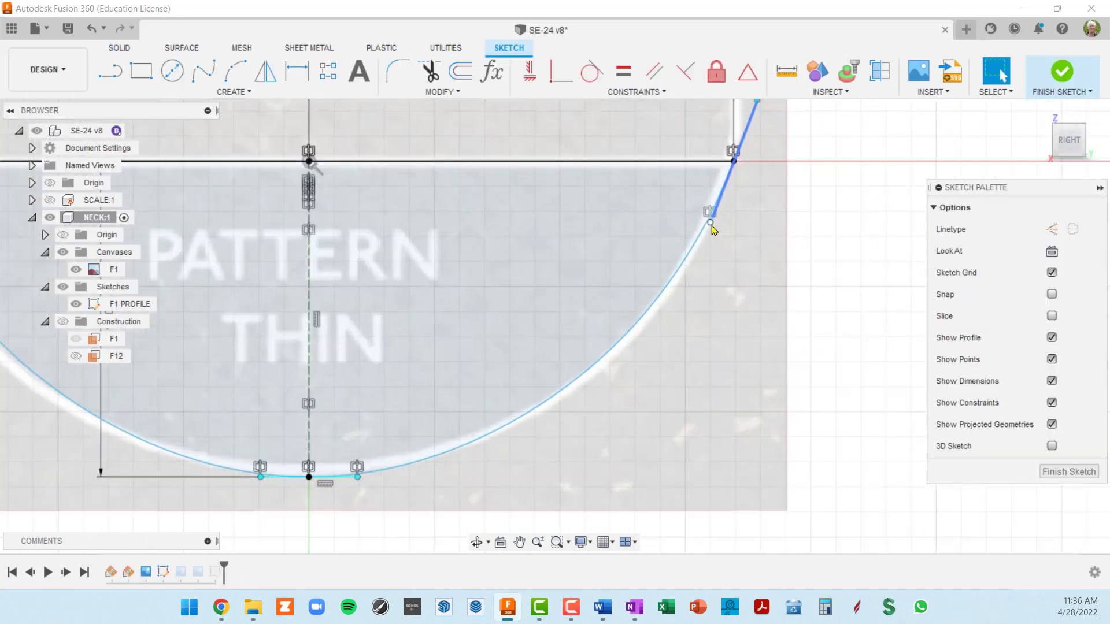
{"action": "scroll", "coordinate": [713, 228], "scroll_direction": "up", "scroll_amount": 2}
{"action": "left_click", "coordinate": [713, 224]}
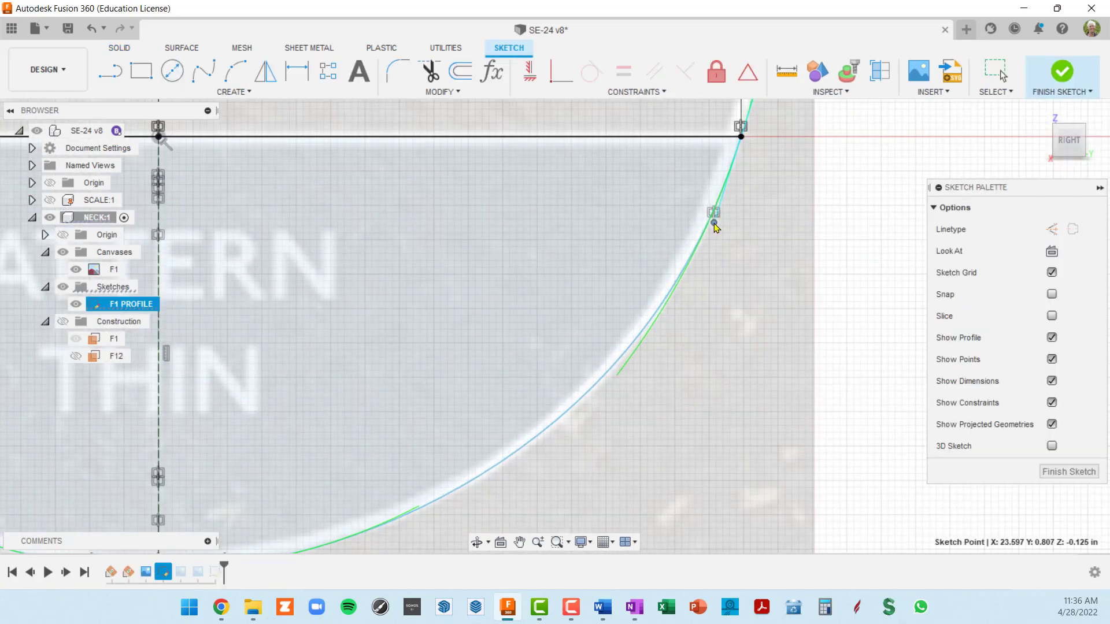
{"action": "left_click_drag", "start_coordinate": [715, 227], "coordinate": [706, 235]}
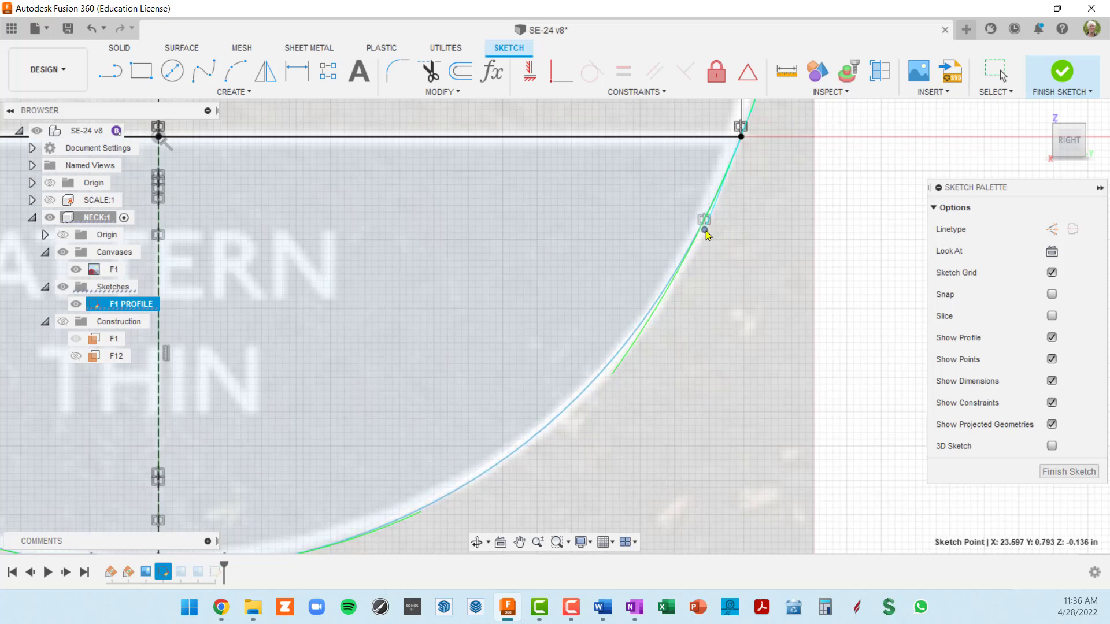
{"action": "scroll", "coordinate": [717, 248], "scroll_direction": "down", "scroll_amount": 2}
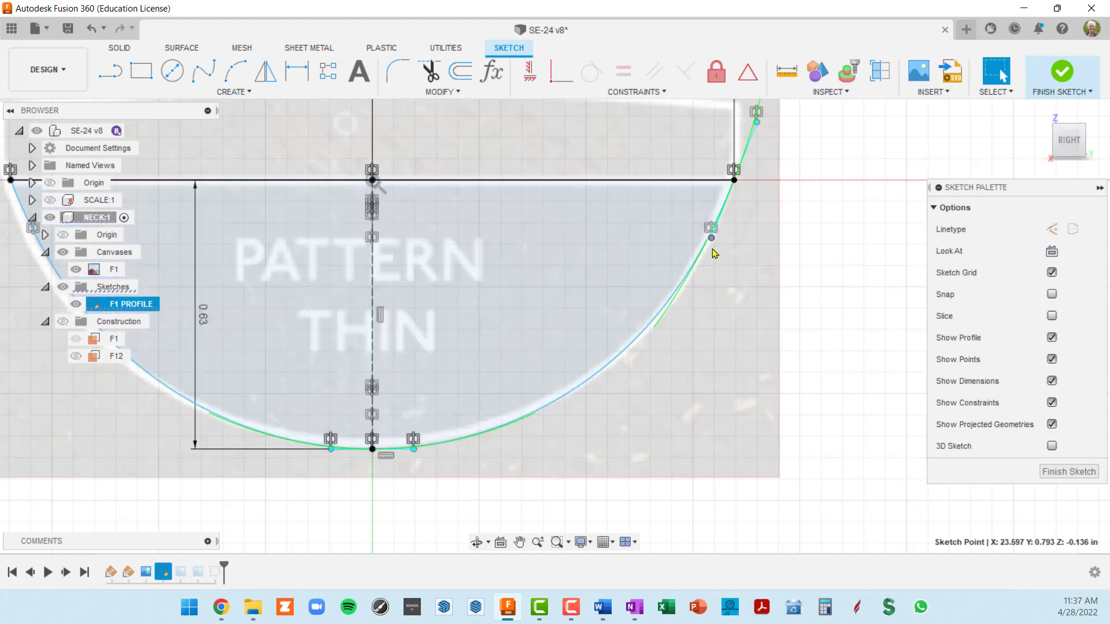
{"action": "scroll", "coordinate": [714, 252], "scroll_direction": "down", "scroll_amount": 2}
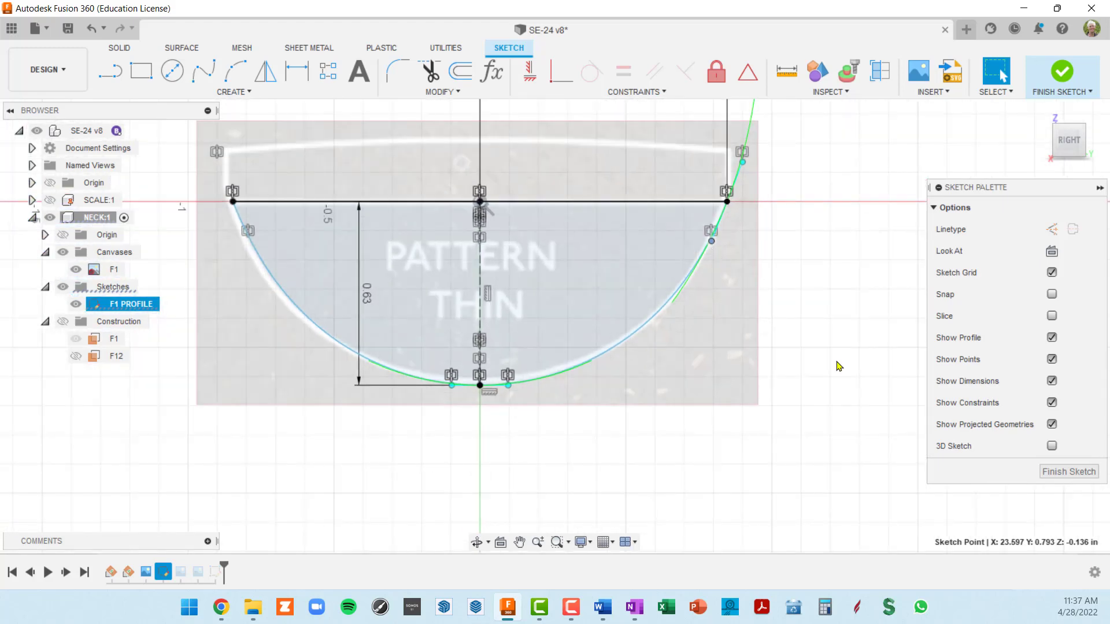
{"action": "left_click", "coordinate": [1069, 472]}
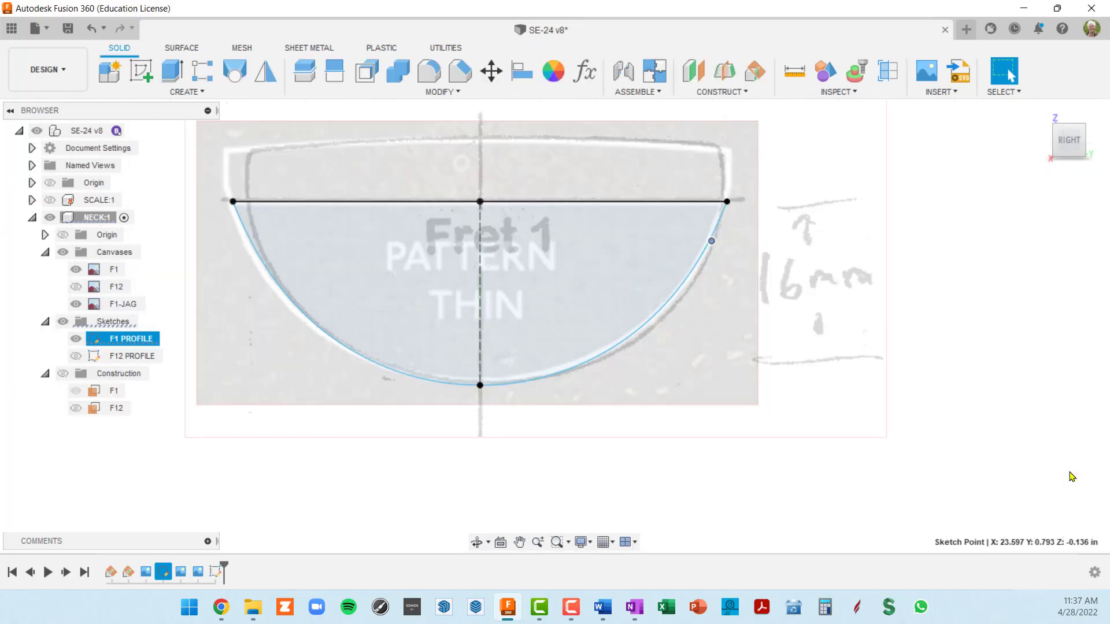
Hide the F1-JAG and F1 canvases and show the F12 canvas.
{"action": "left_click", "coordinate": [84, 308]}
{"action": "left_click", "coordinate": [74, 306]}
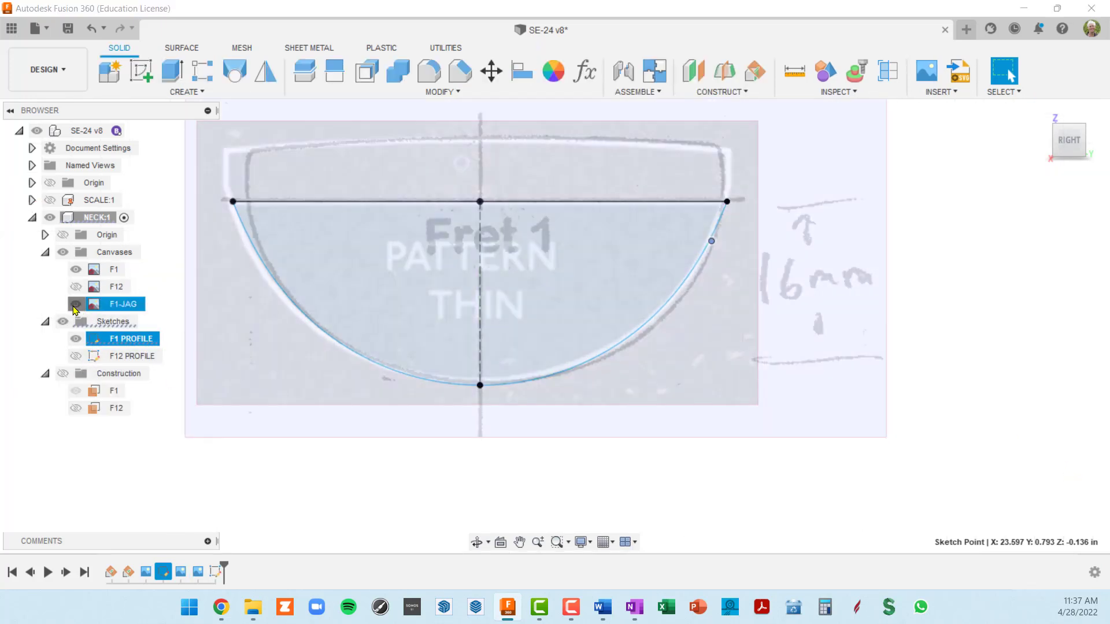
{"action": "left_click", "coordinate": [75, 274]}
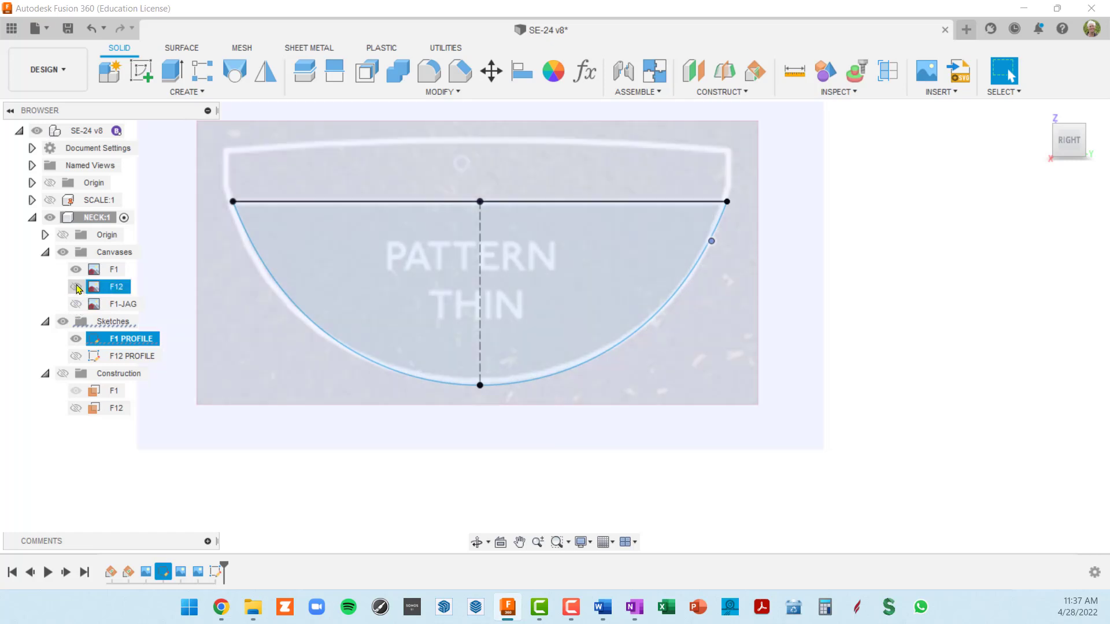
{"action": "left_click", "coordinate": [181, 279]}
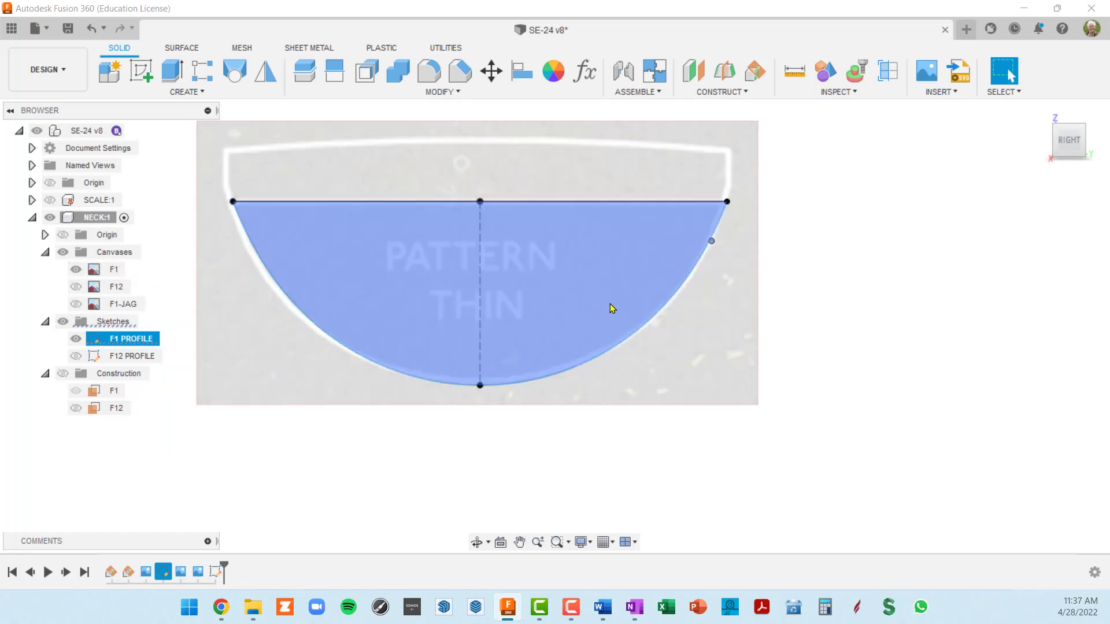
{"action": "left_click", "coordinate": [76, 269]}
{"action": "left_click", "coordinate": [78, 289]}
{"action": "left_click", "coordinate": [76, 287]}
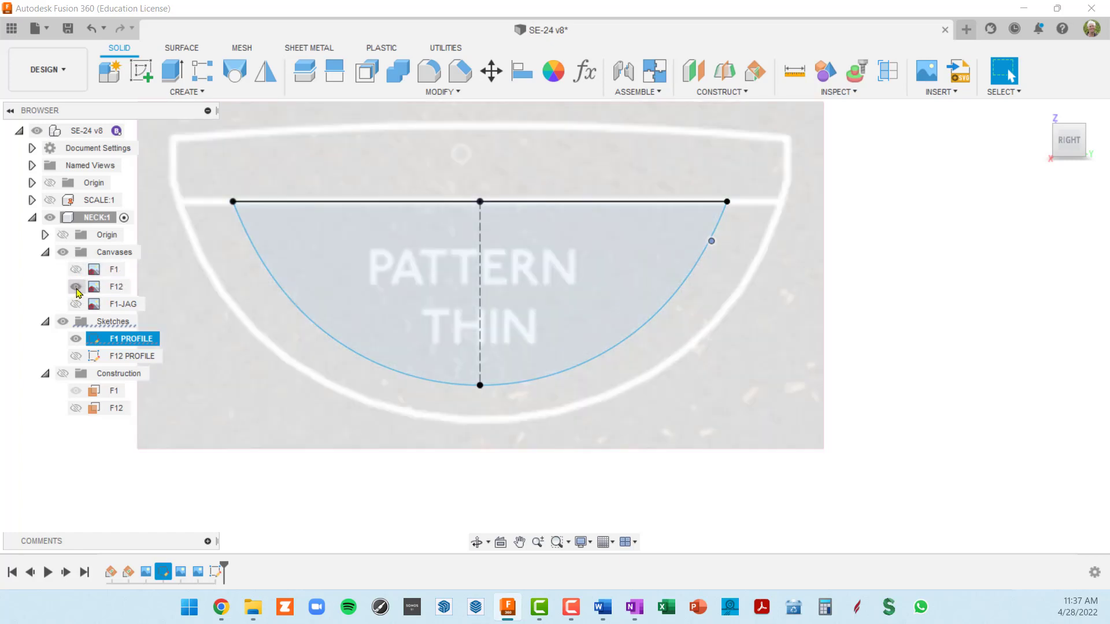
Show the F12 PROFILE sketch over the F12 canvas and hide the F1 PROFILE sketch.
{"action": "left_click", "coordinate": [77, 360]}
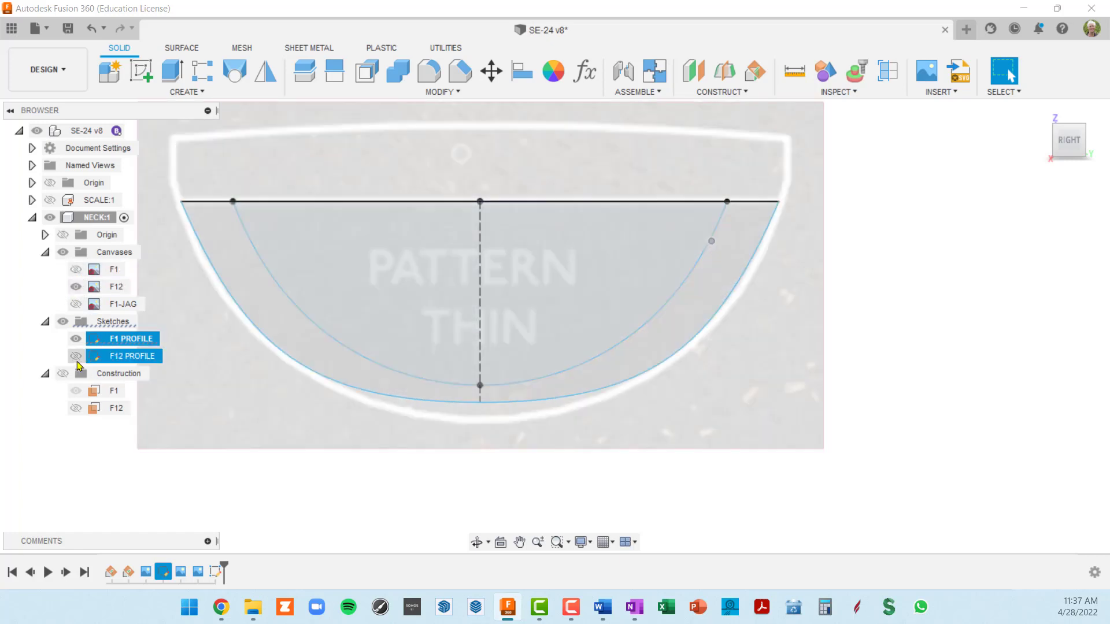
{"action": "left_click", "coordinate": [75, 357]}
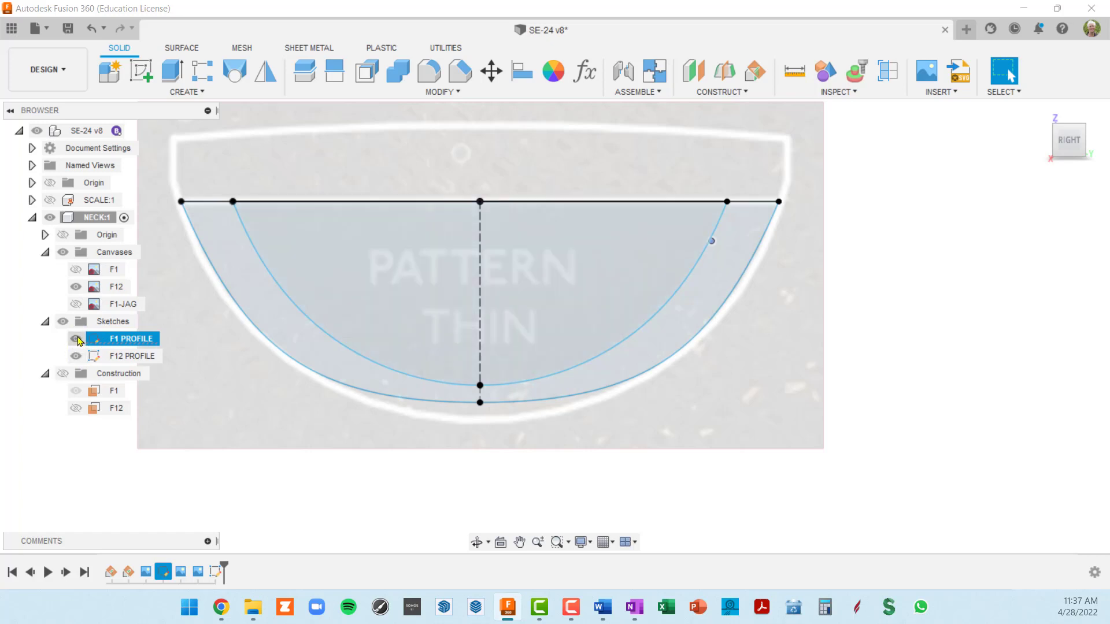
{"action": "left_click", "coordinate": [75, 338]}
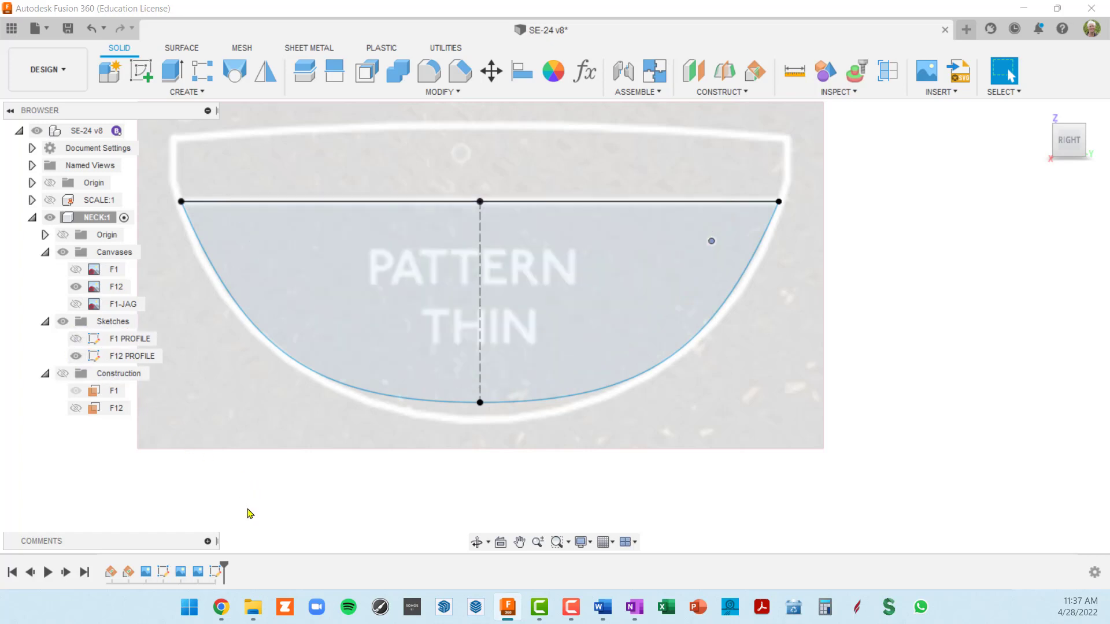
Roll the timeline back to just before the F12 PROFILE sketch.
{"action": "scroll", "coordinate": [421, 445], "scroll_direction": "down", "scroll_amount": 3}
{"action": "middle_click_drag", "start_coordinate": [422, 446], "coordinate": [561, 457]}
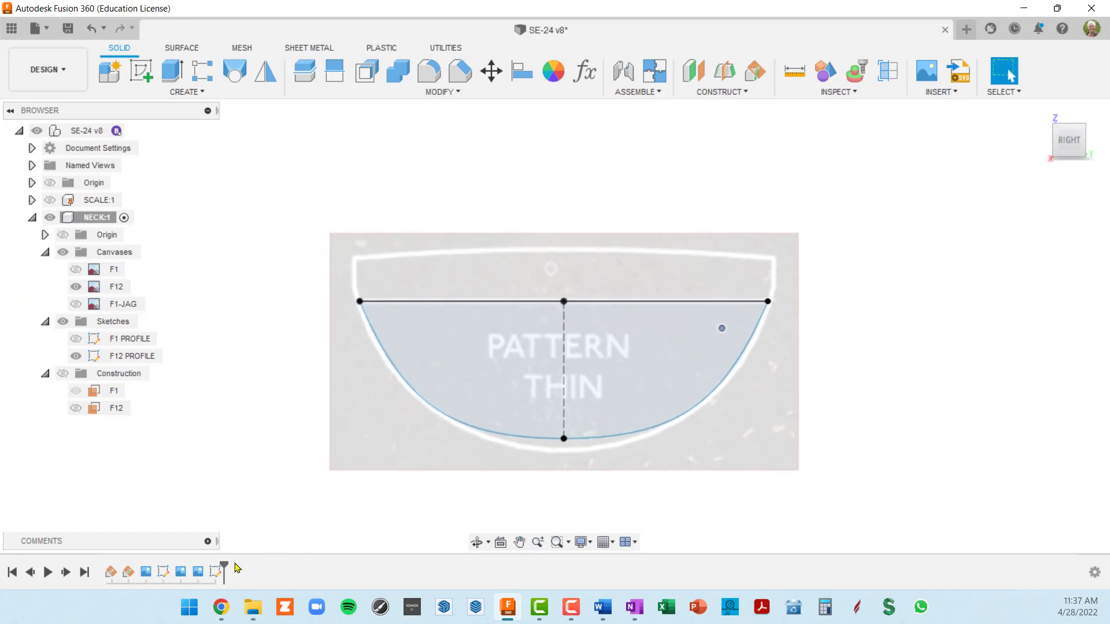
{"action": "left_click_drag", "start_coordinate": [223, 564], "coordinate": [206, 564]}
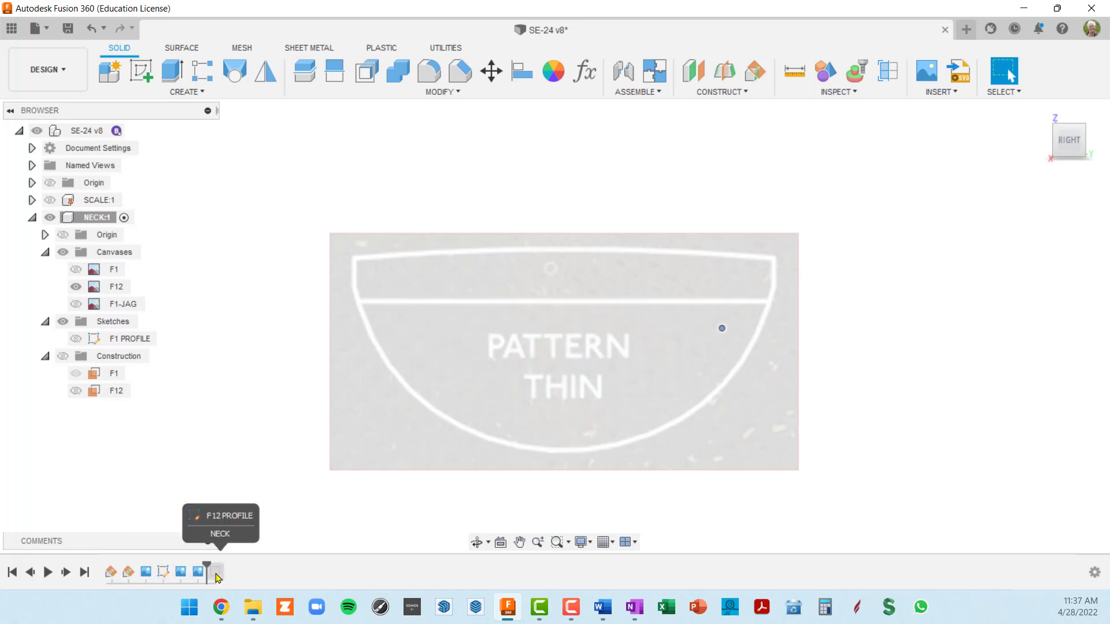
{"action": "scroll", "coordinate": [539, 376], "scroll_direction": "down", "scroll_amount": 3}
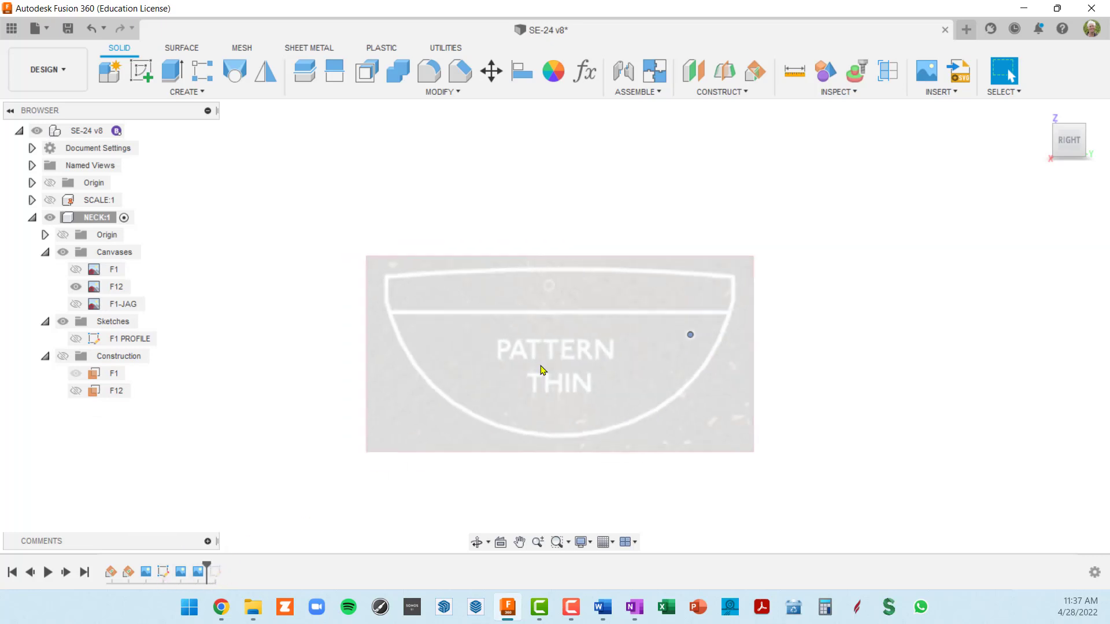
{"action": "middle_click_drag", "start_coordinate": [581, 367], "coordinate": [597, 277], "text": "shift"}
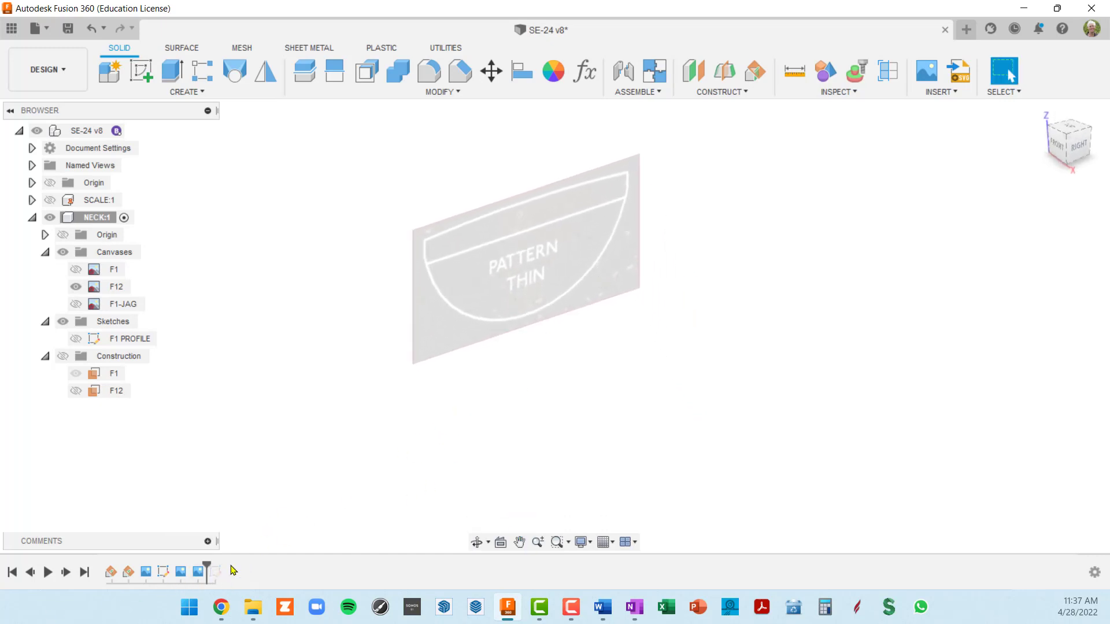
Show the NECK component's construction geometry with the F12 plane visible and the F1 plane hidden.
{"action": "left_click", "coordinate": [75, 392]}
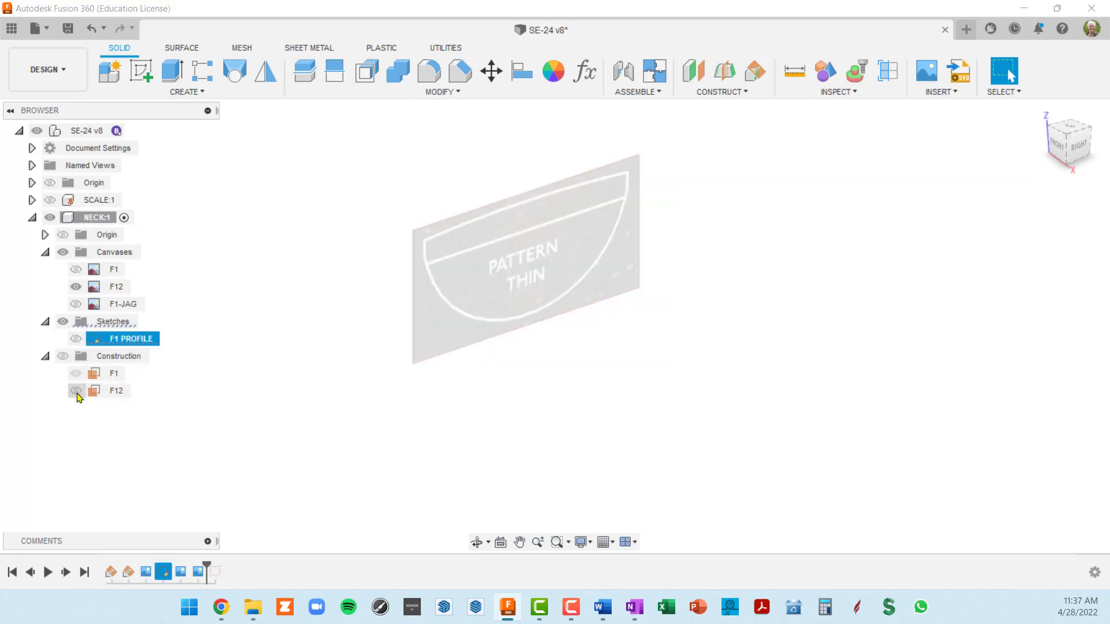
{"action": "left_click", "coordinate": [62, 357]}
{"action": "left_click", "coordinate": [75, 391]}
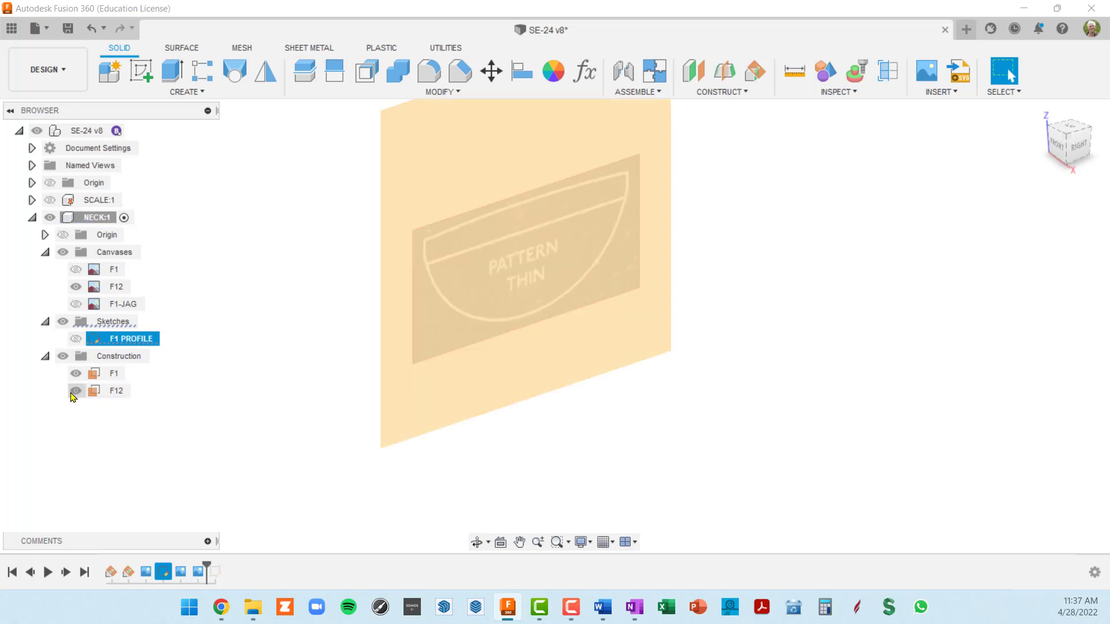
{"action": "left_click", "coordinate": [75, 373]}
{"action": "scroll", "coordinate": [561, 302], "scroll_direction": "down", "scroll_amount": 3}
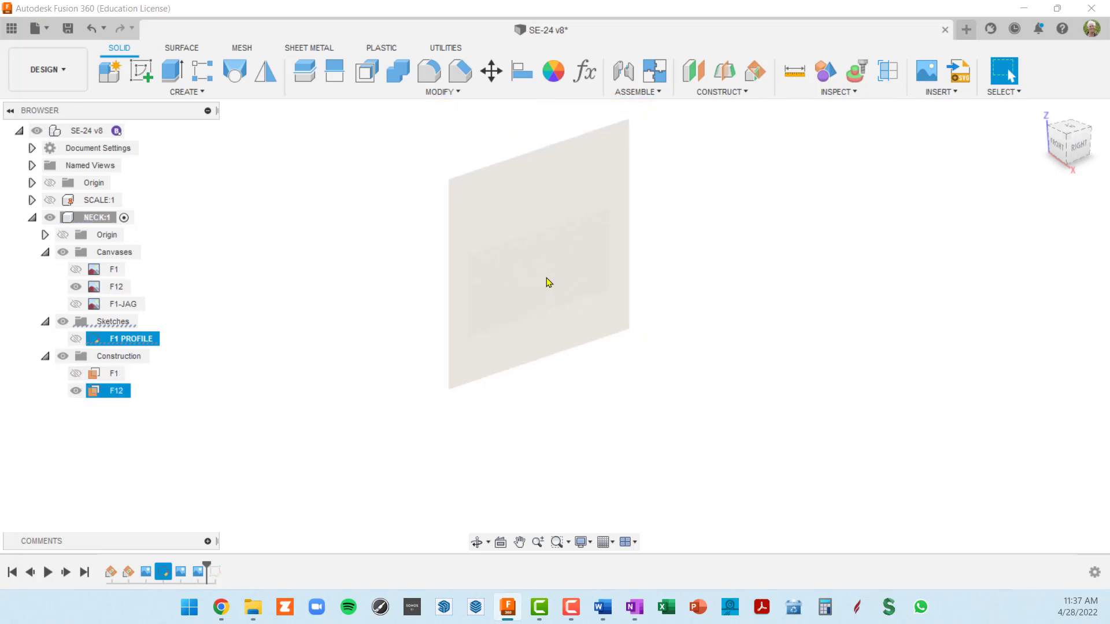
{"action": "middle_click_drag", "start_coordinate": [547, 283], "coordinate": [560, 286]}
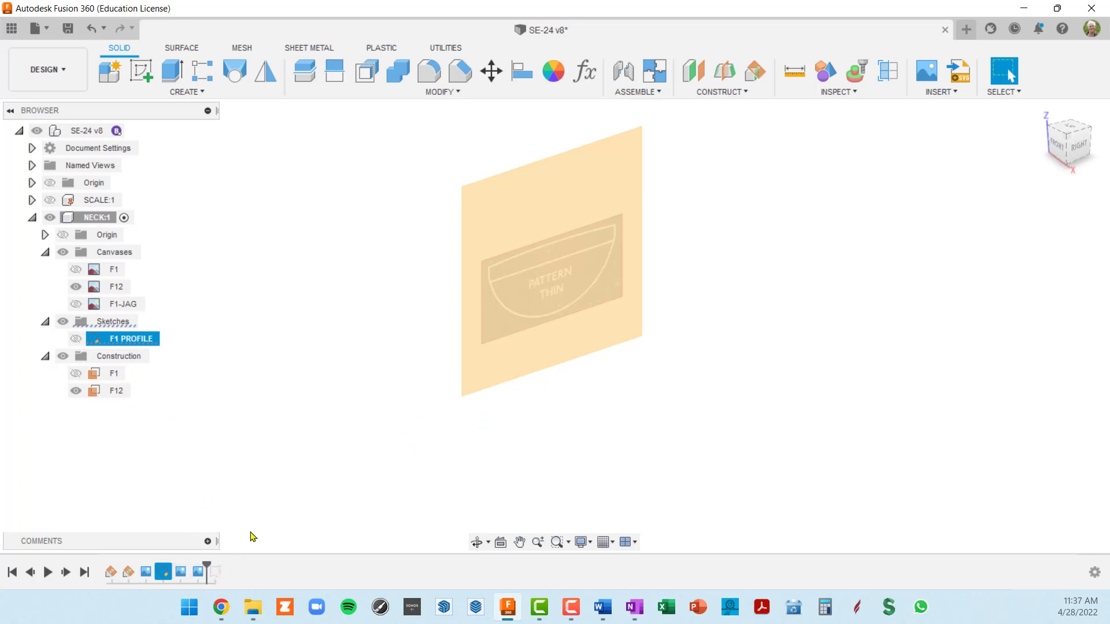
Roll the timeline forward past the F12 PROFILE sketch and back to just before it.
{"action": "left_click_drag", "start_coordinate": [206, 562], "coordinate": [222, 579]}
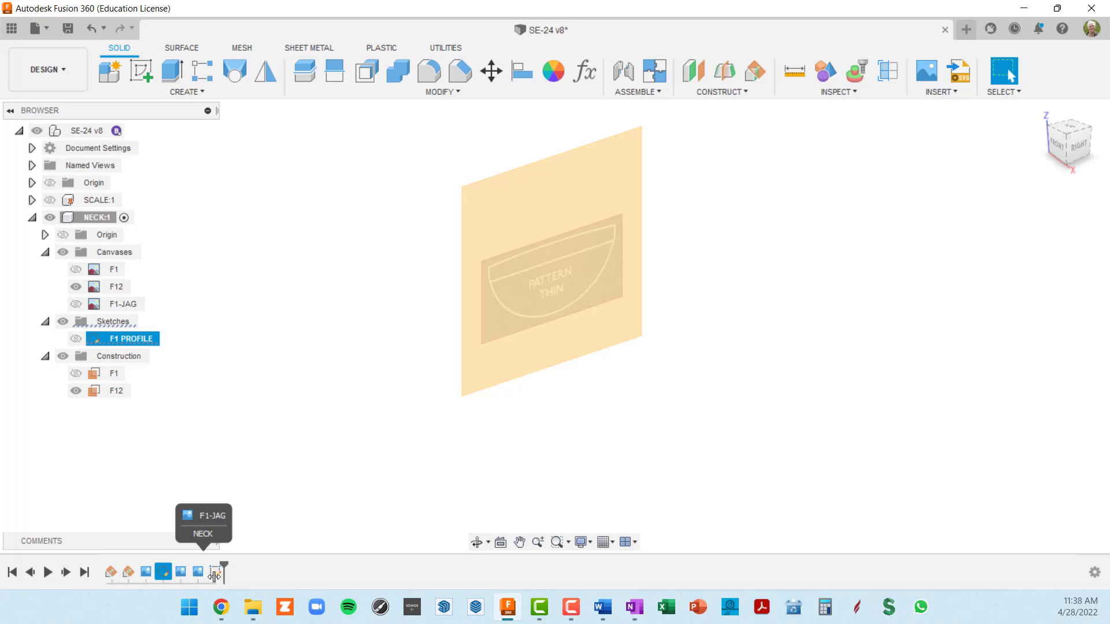
{"action": "scroll", "coordinate": [580, 255], "scroll_direction": "up", "scroll_amount": 5}
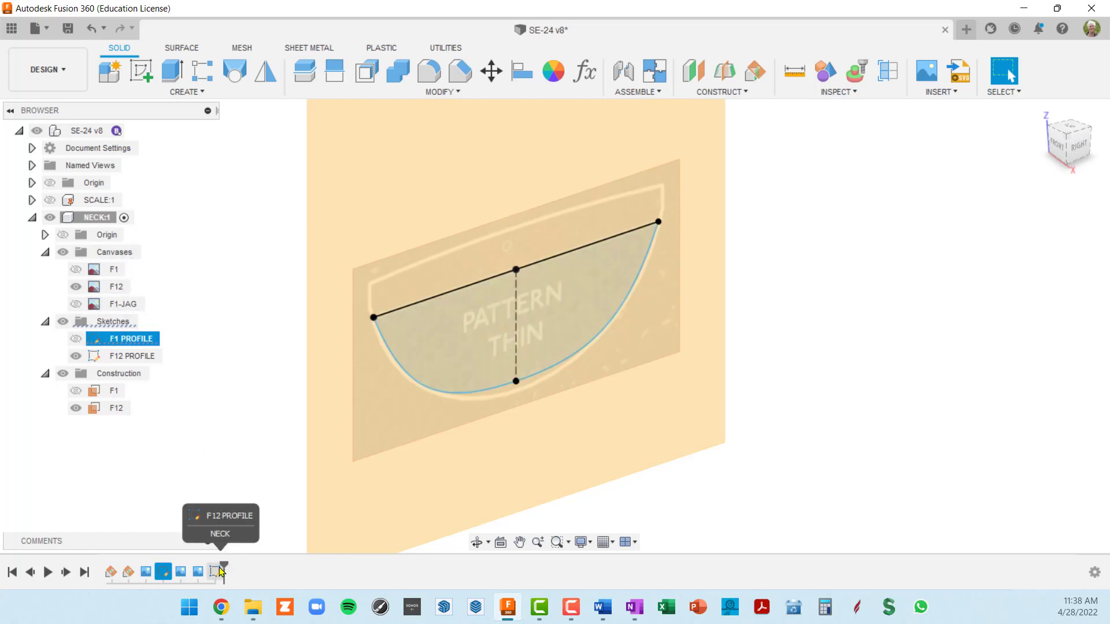
{"action": "left_click_drag", "start_coordinate": [223, 565], "coordinate": [205, 561]}
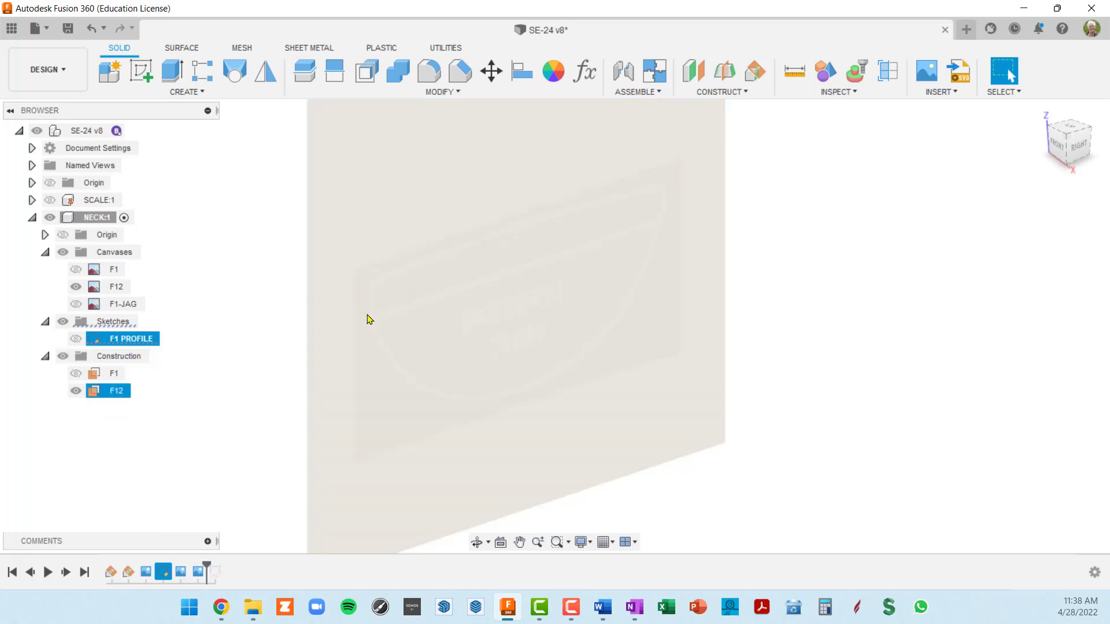
Insert F12-JAG.png from the Guitar project's PRS SE 24 PLANS folder as a canvas on the F12 construction plane.
{"action": "left_click", "coordinate": [935, 81]}
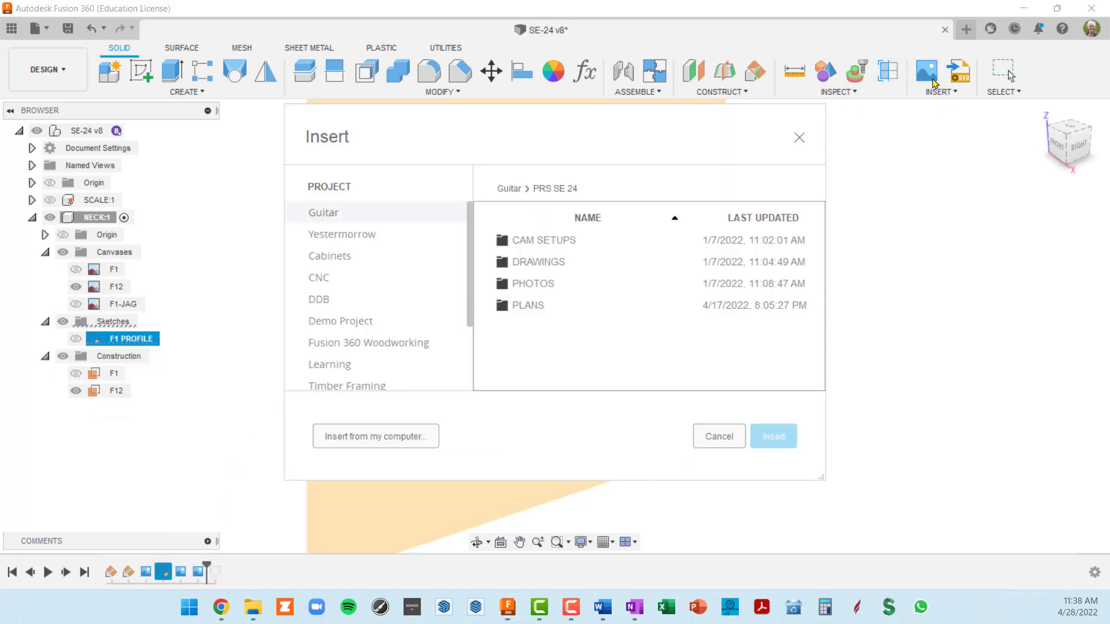
{"action": "double_click", "coordinate": [533, 305]}
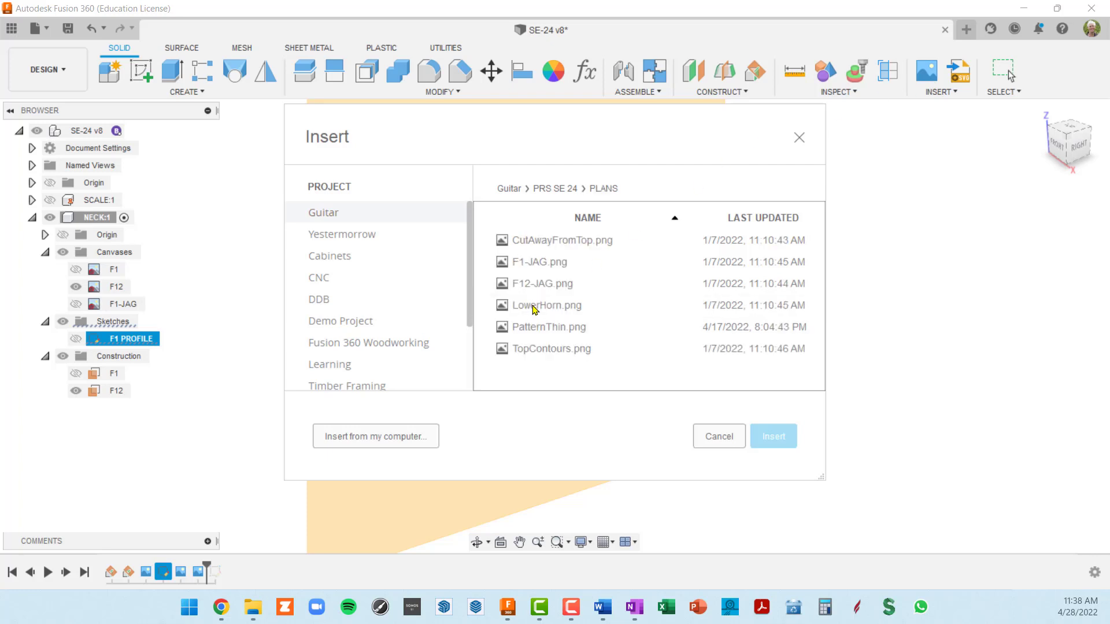
{"action": "left_click", "coordinate": [554, 291]}
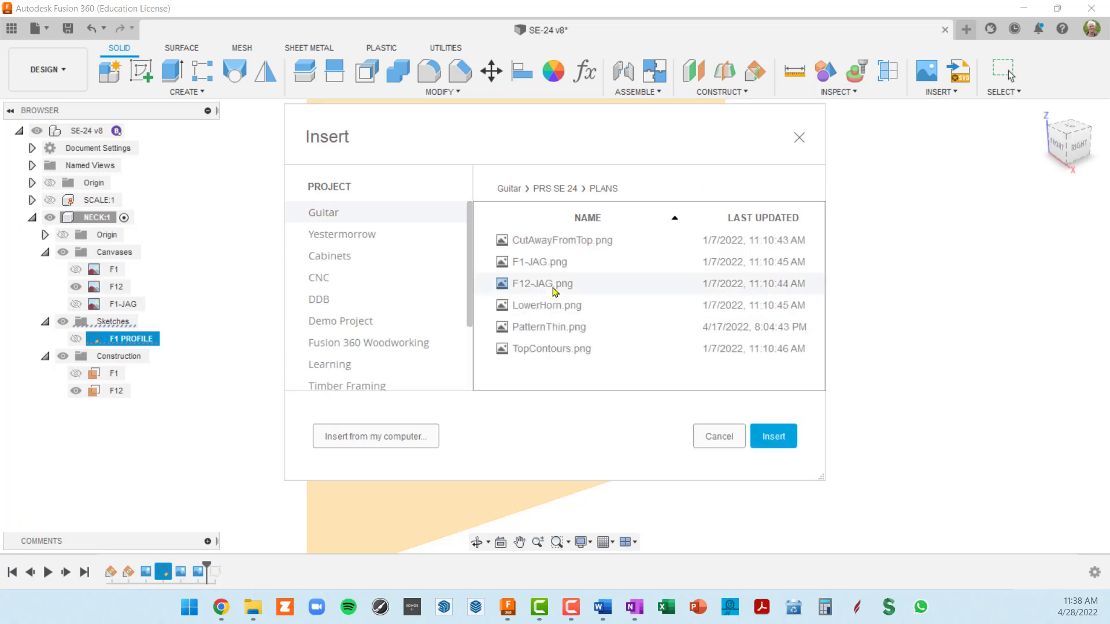
{"action": "left_click", "coordinate": [776, 440]}
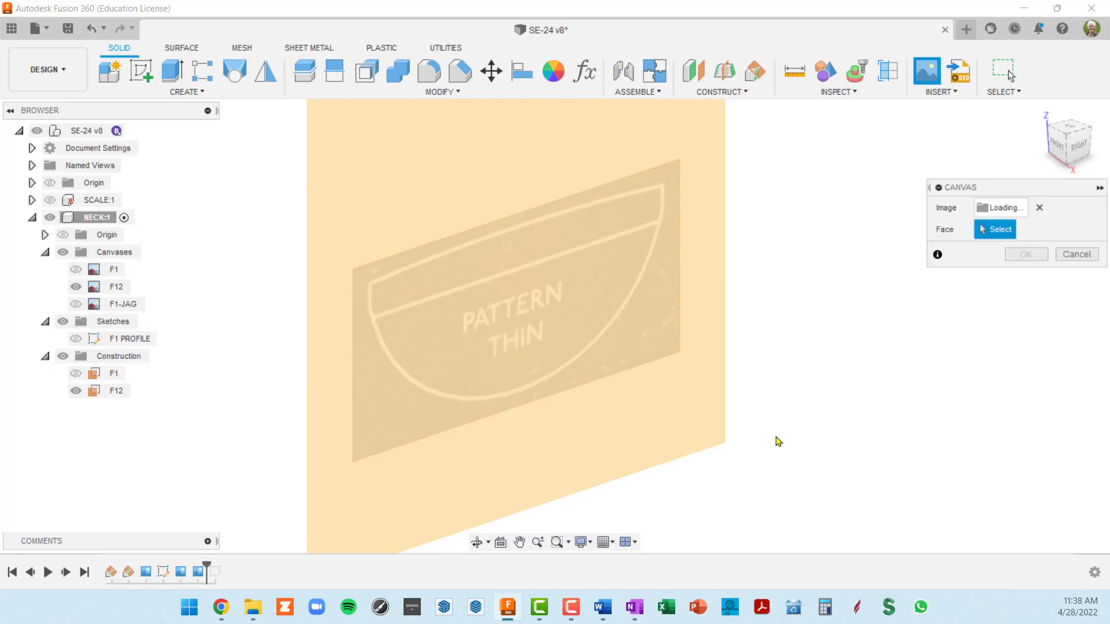
{"action": "left_click", "coordinate": [563, 156]}
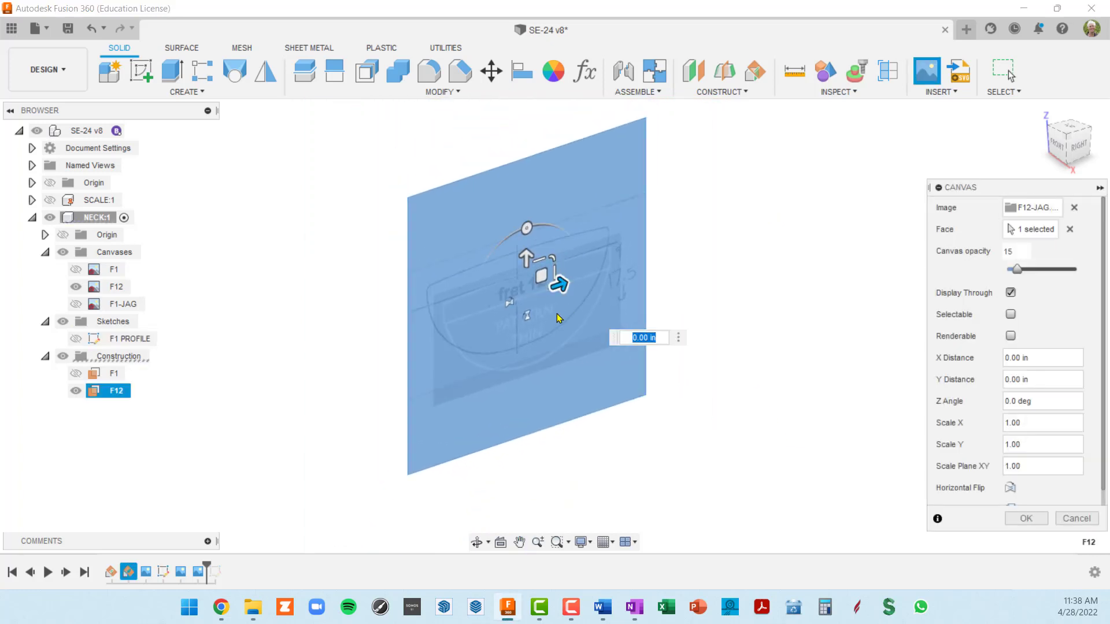
{"action": "scroll", "coordinate": [559, 313], "scroll_direction": "up", "scroll_amount": 2}
{"action": "scroll", "coordinate": [542, 291], "scroll_direction": "up", "scroll_amount": 2}
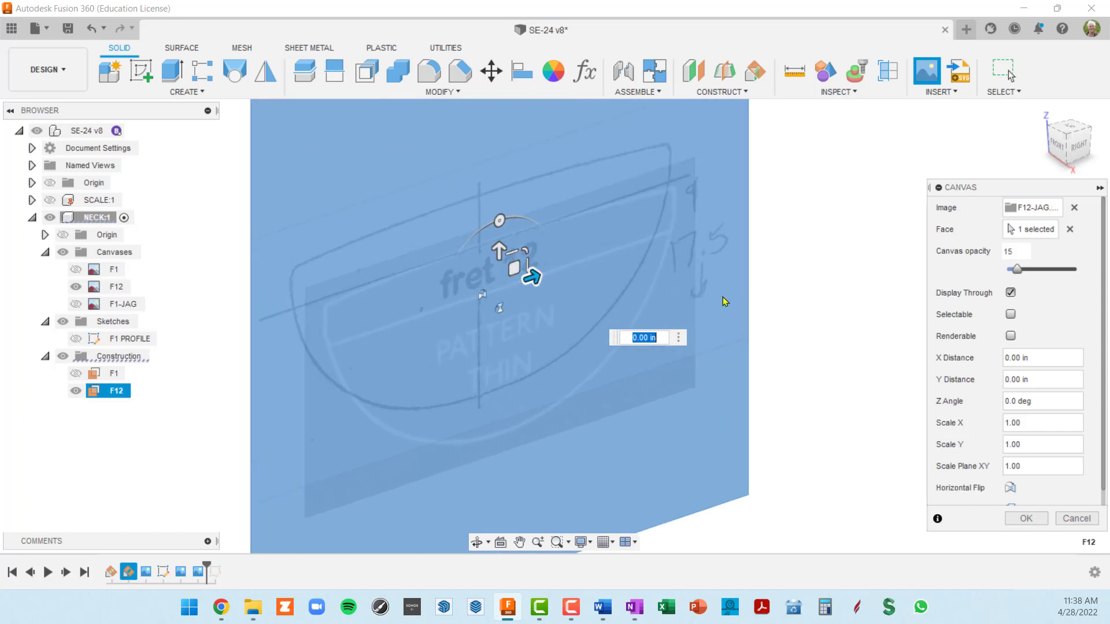
{"action": "left_click", "coordinate": [1023, 518]}
{"action": "scroll", "coordinate": [606, 312], "scroll_direction": "down", "scroll_amount": 2}
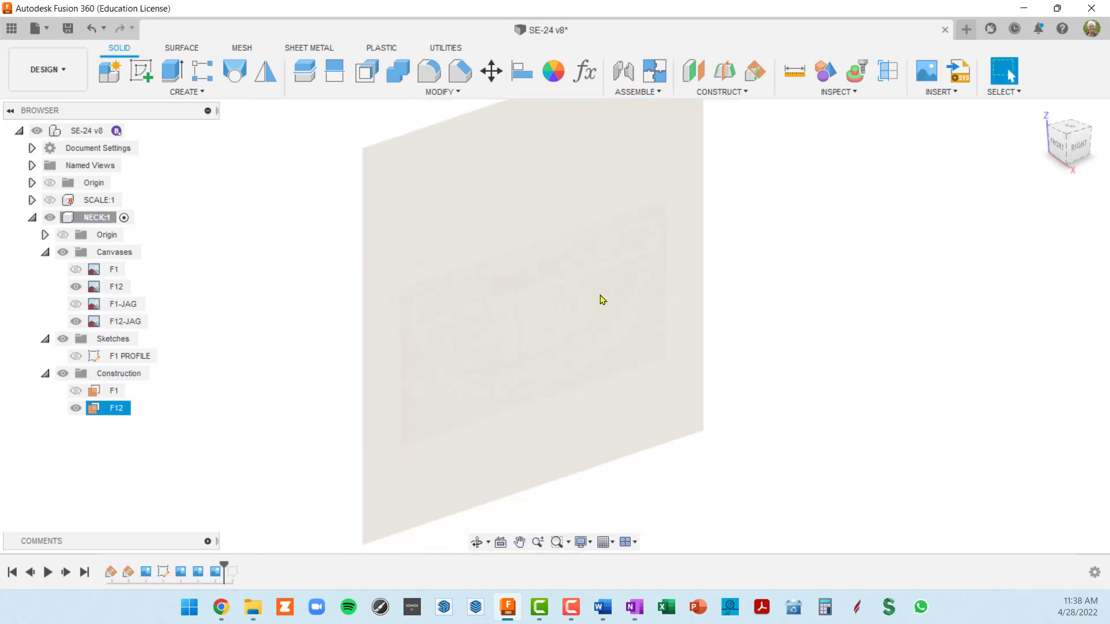
{"action": "middle_click_drag", "start_coordinate": [600, 300], "coordinate": [578, 301]}
{"action": "key", "text": "Escape"}
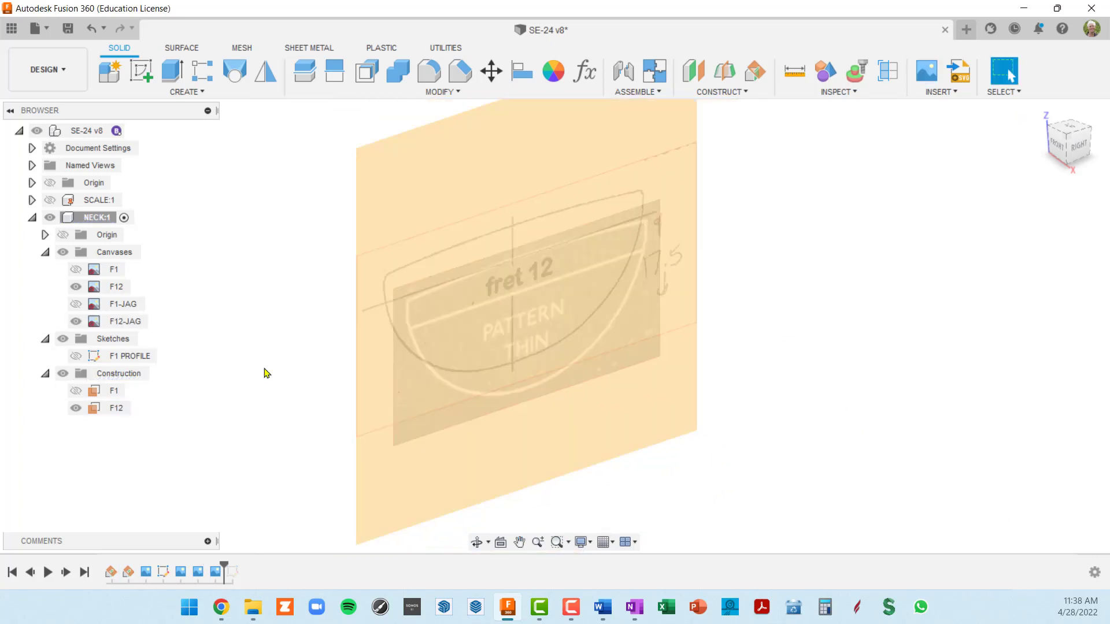
Hide the F12 canvas and calibrate the F12-JAG canvas to 17.5 mm from the crossing of its reference lines to the curve's lowest point.
{"action": "right_click", "coordinate": [118, 327]}
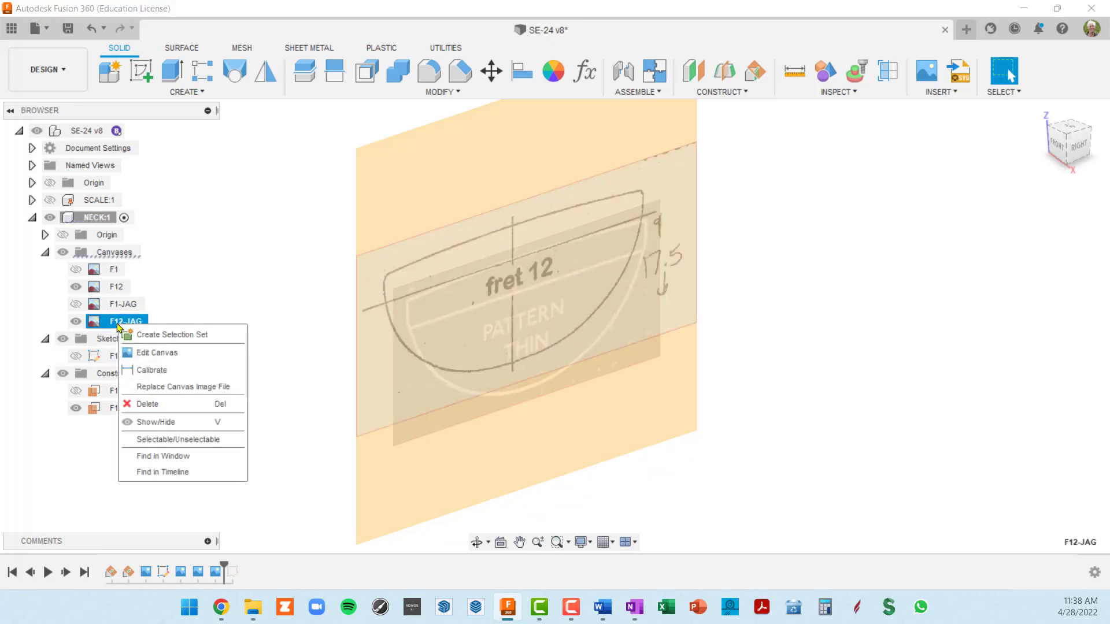
{"action": "left_click", "coordinate": [152, 370]}
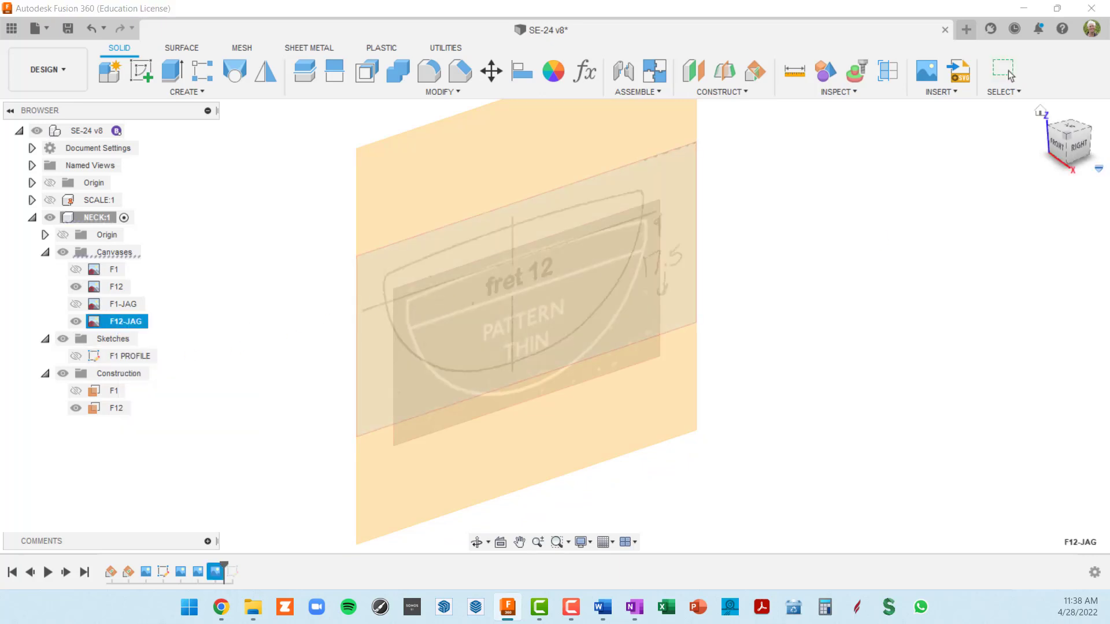
{"action": "left_click", "coordinate": [1079, 149]}
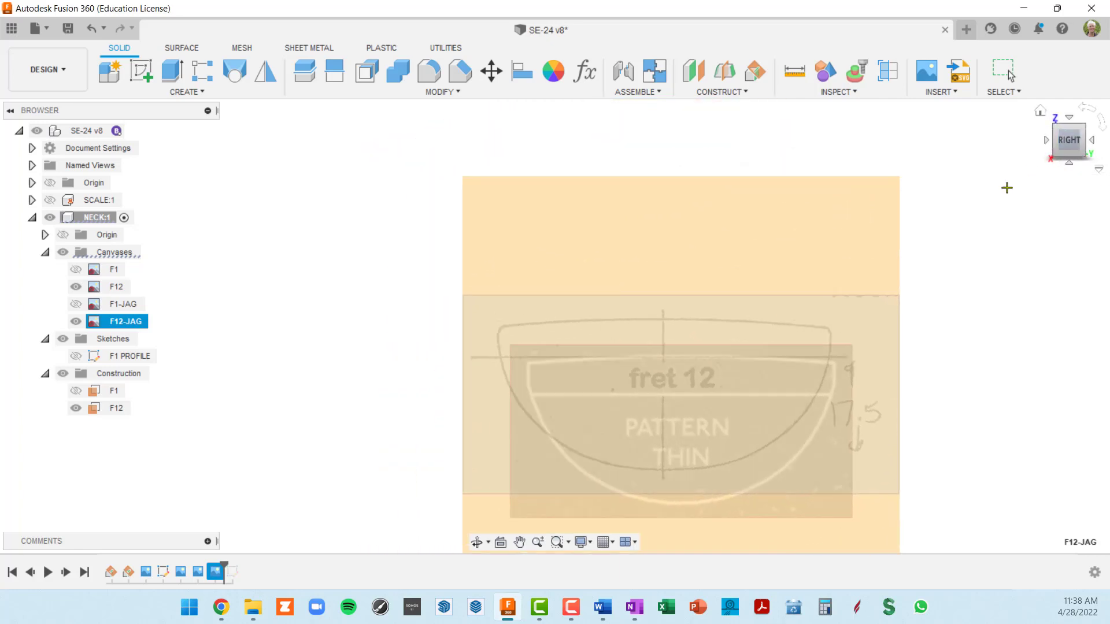
{"action": "scroll", "coordinate": [623, 222], "scroll_direction": "up", "scroll_amount": 3}
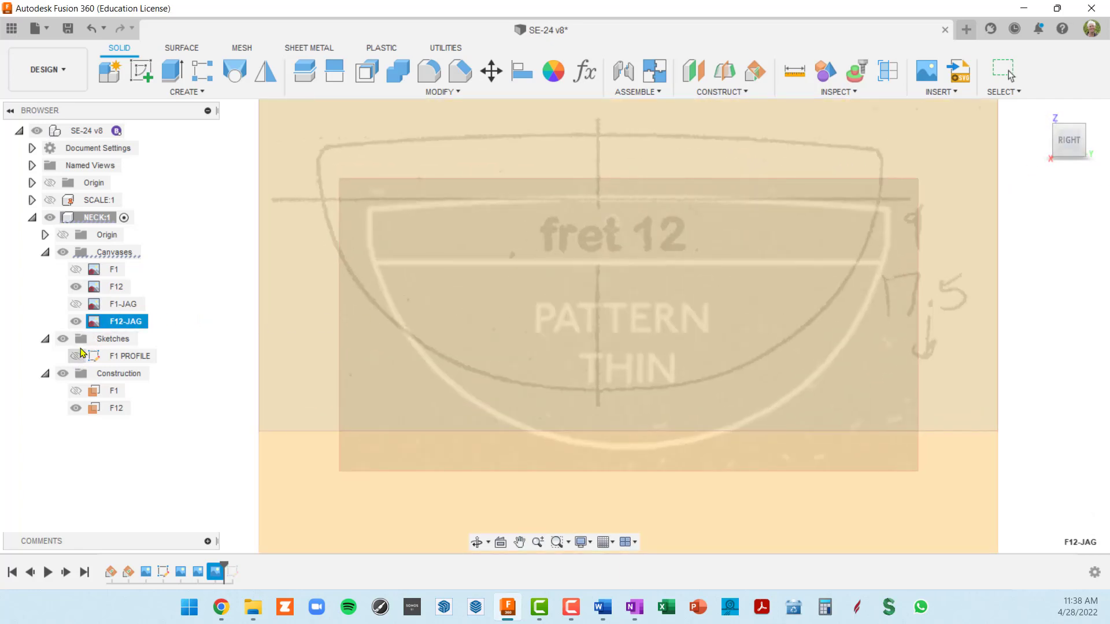
{"action": "left_click", "coordinate": [76, 287]}
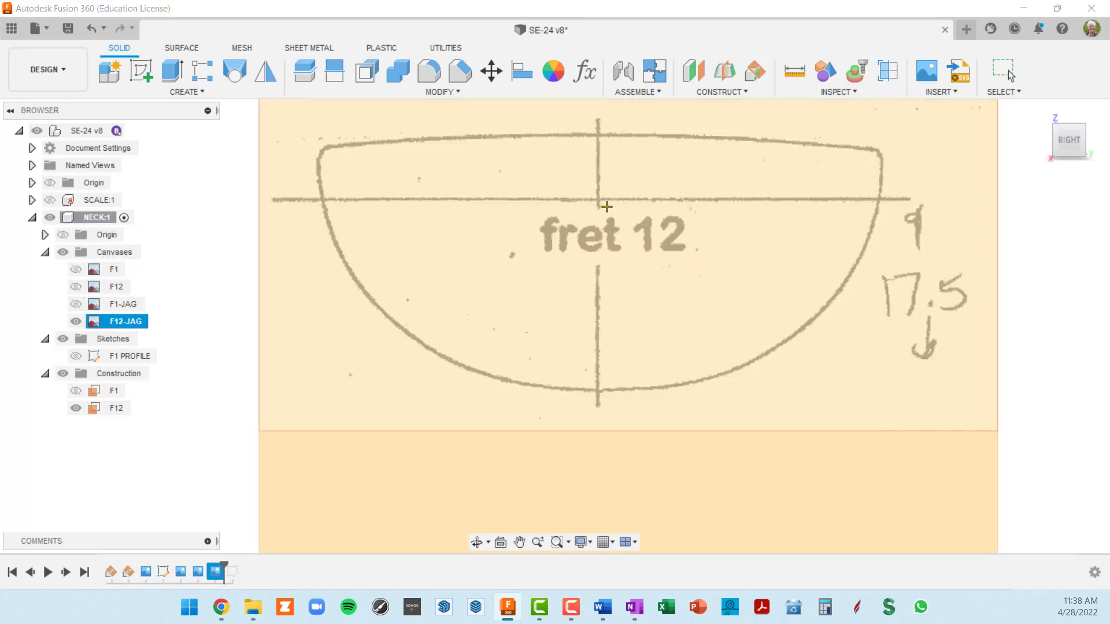
{"action": "middle_click_drag", "start_coordinate": [607, 207], "coordinate": [569, 209]}
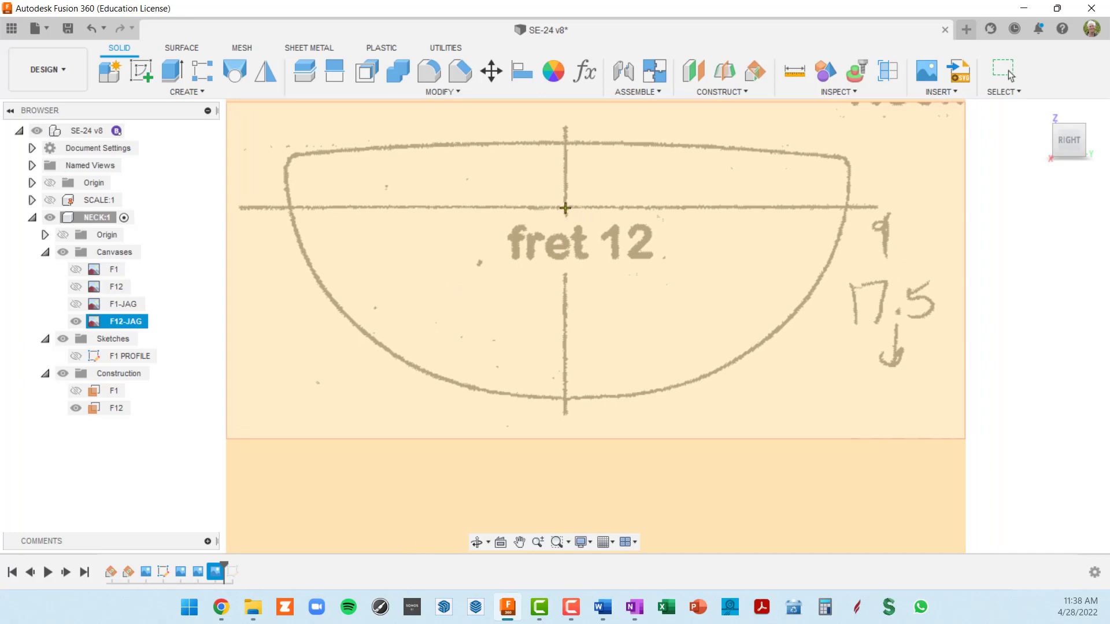
{"action": "left_click", "coordinate": [565, 208]}
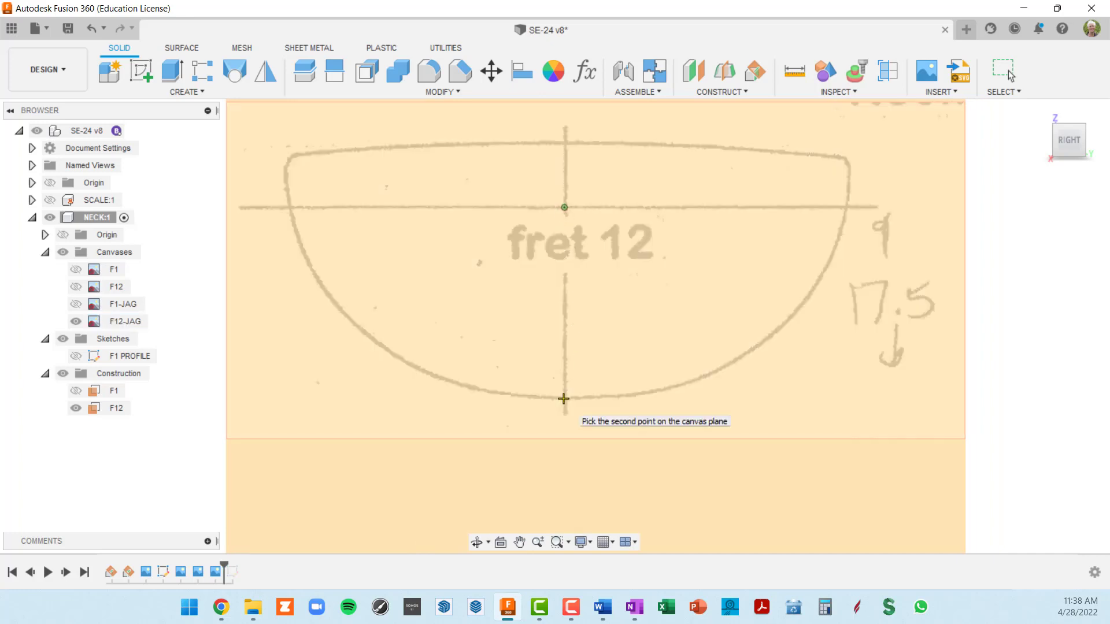
{"action": "left_click", "coordinate": [565, 397]}
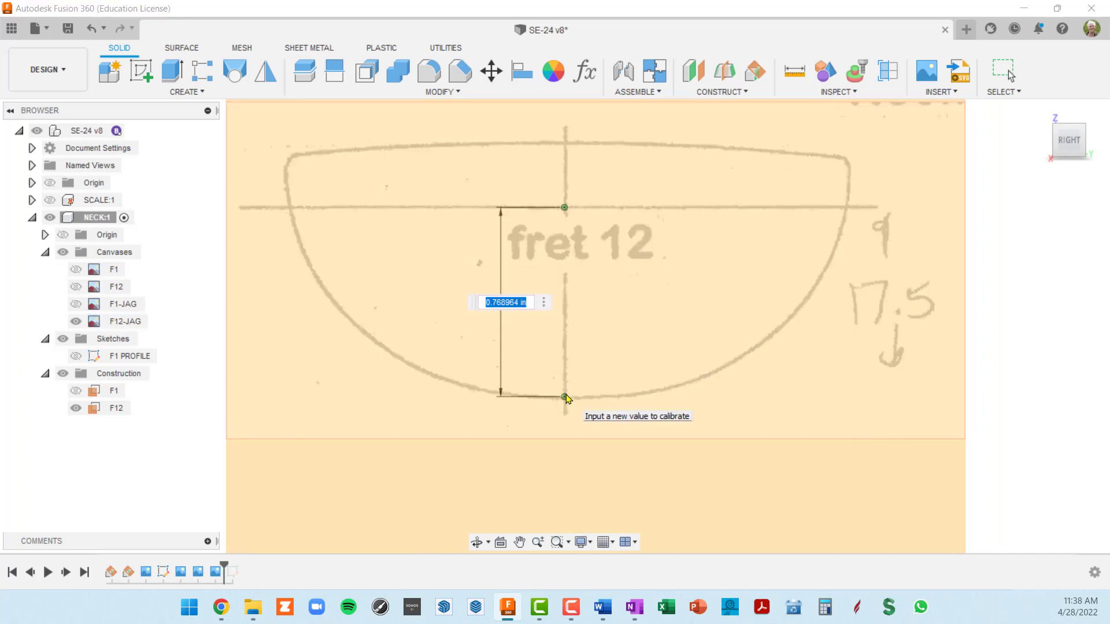
{"action": "type", "text": "17.5mm"}
{"action": "key", "text": "Return"}
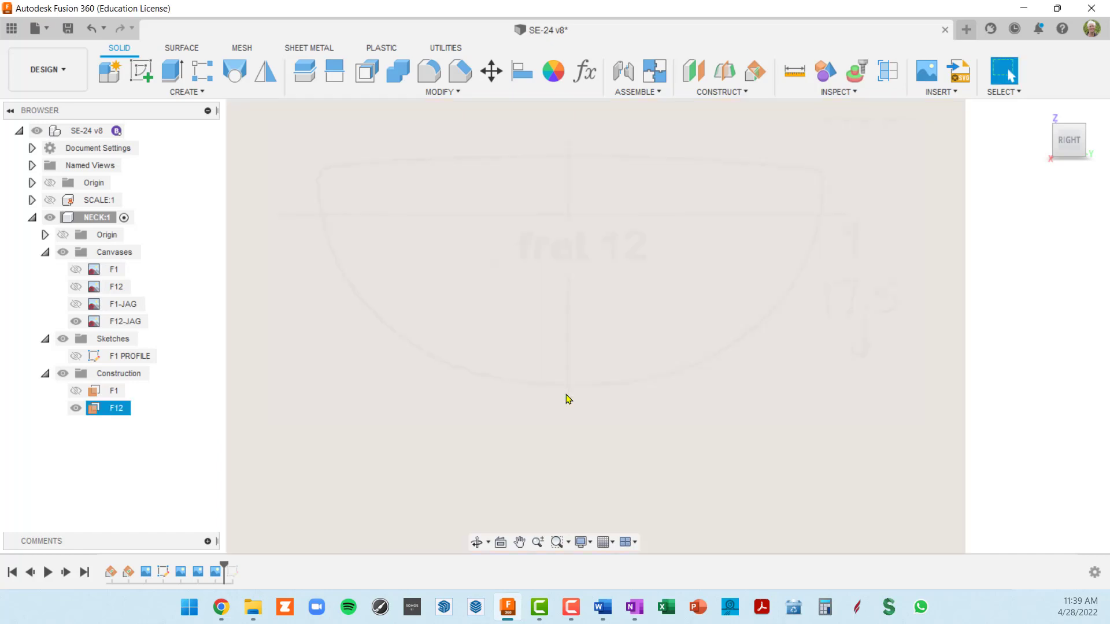
Roll the timeline forward to include the F12 PROFILE sketch.
{"action": "scroll", "coordinate": [678, 279], "scroll_direction": "down", "scroll_amount": 2}
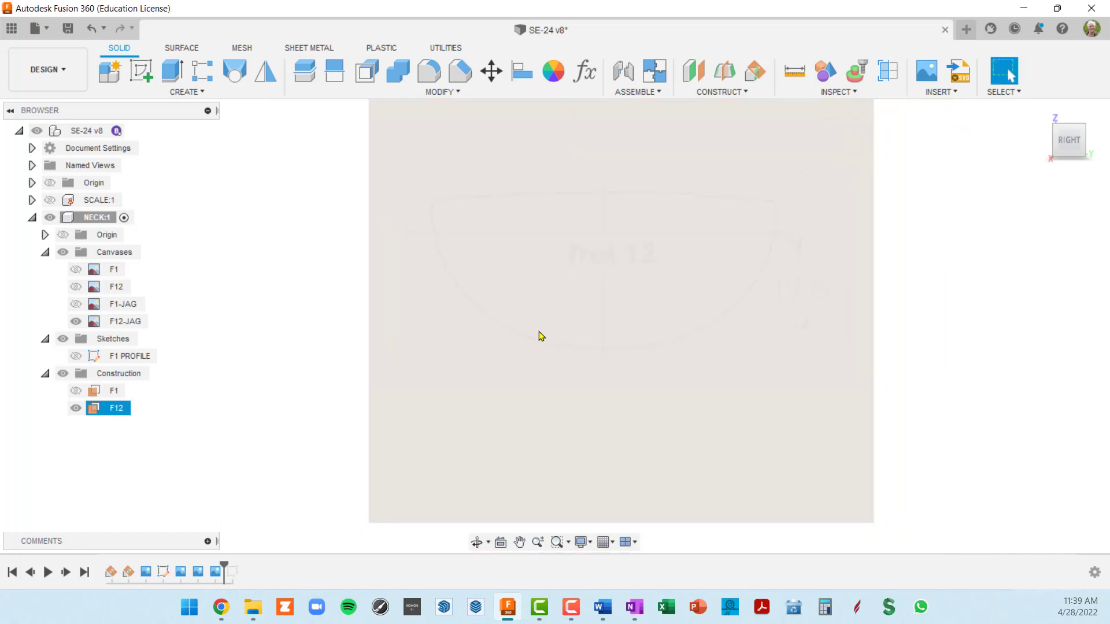
{"action": "middle_click_drag", "start_coordinate": [646, 285], "coordinate": [549, 300]}
{"action": "left_click", "coordinate": [893, 337]}
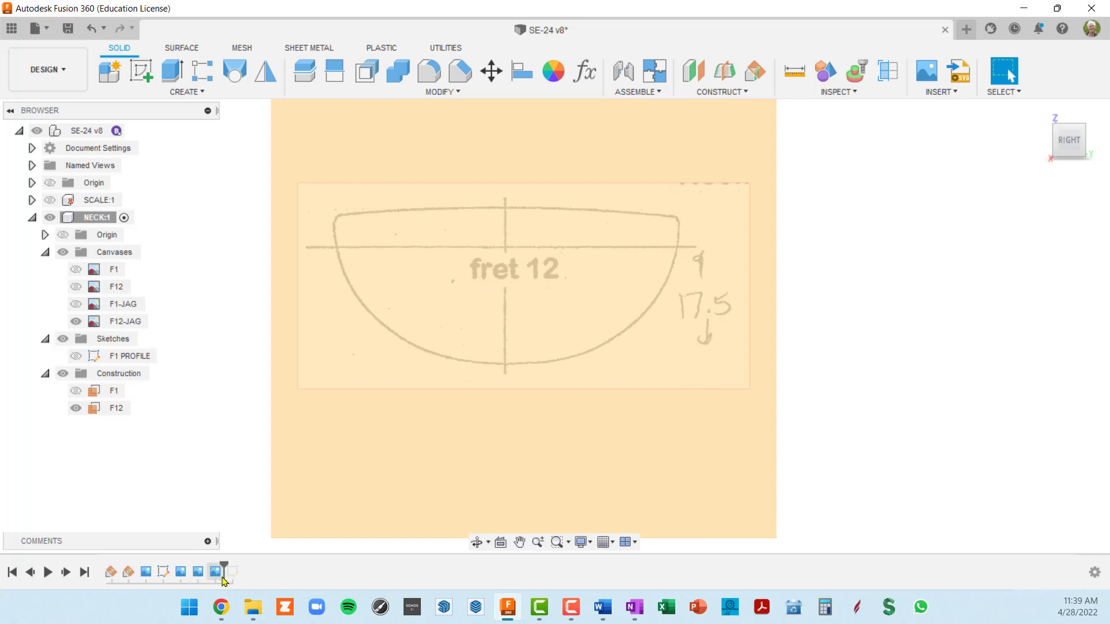
{"action": "left_click_drag", "start_coordinate": [224, 564], "coordinate": [238, 564]}
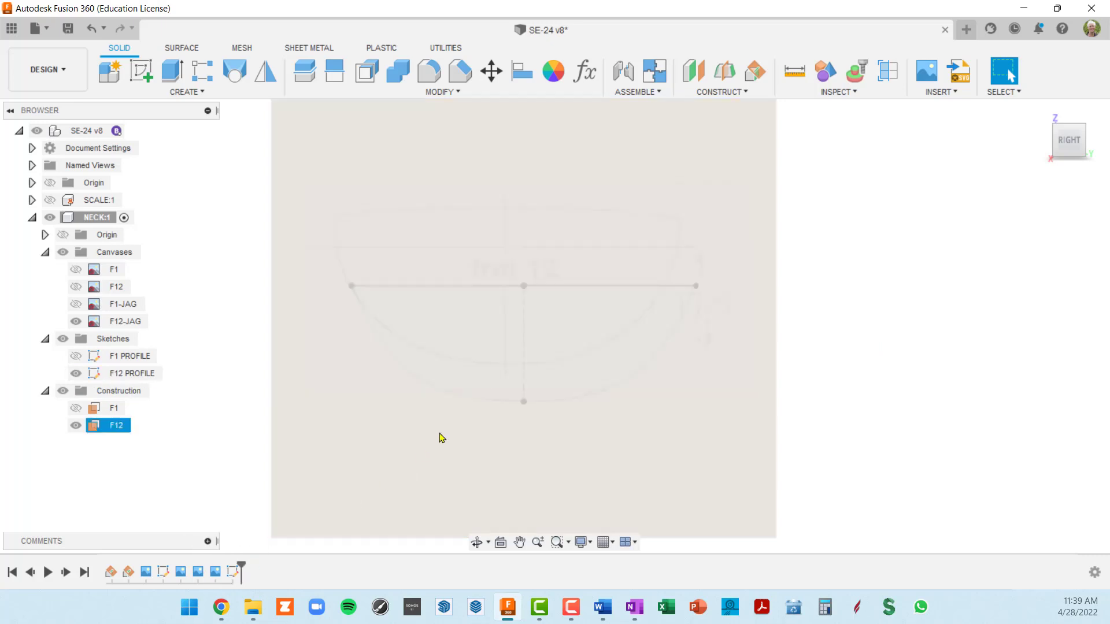
{"action": "scroll", "coordinate": [701, 226], "scroll_direction": "down", "scroll_amount": 2}
{"action": "scroll", "coordinate": [679, 255], "scroll_direction": "up", "scroll_amount": 1}
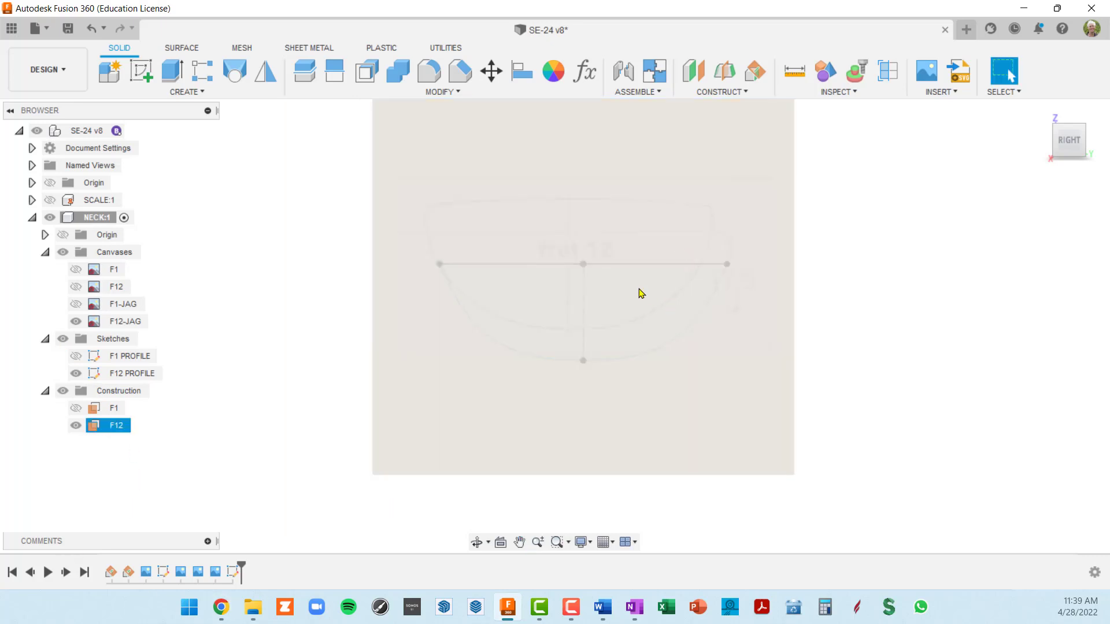
Move the F12-JAG canvas 0.103 in in X and -0.221 in in Y to align its drawn curve with the F12 PROFILE sketch.
{"action": "right_click", "coordinate": [125, 325]}
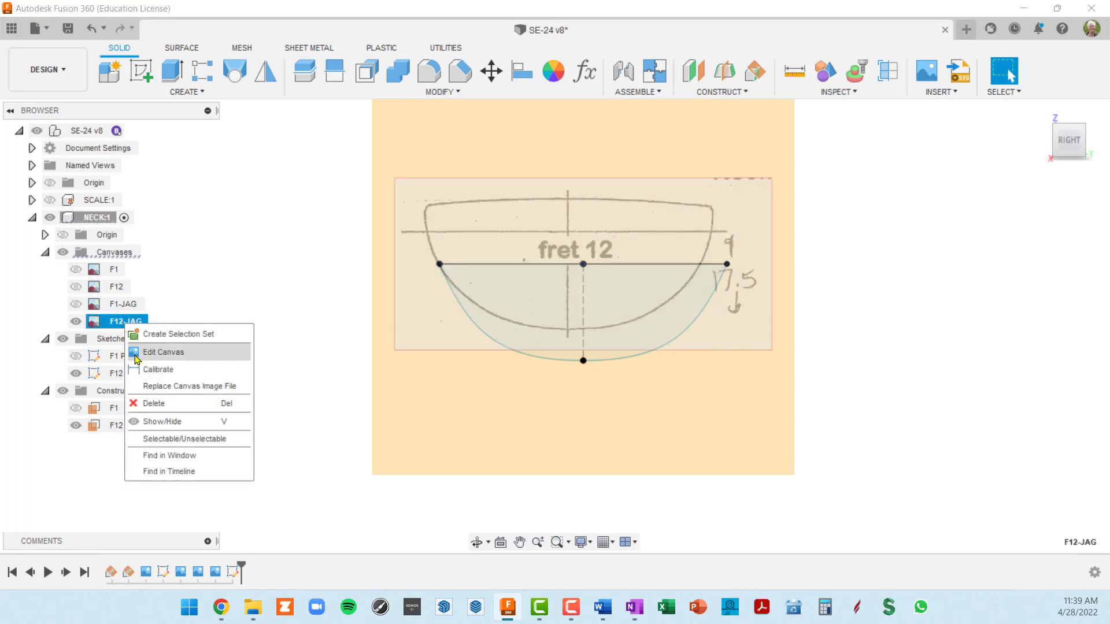
{"action": "left_click", "coordinate": [173, 353]}
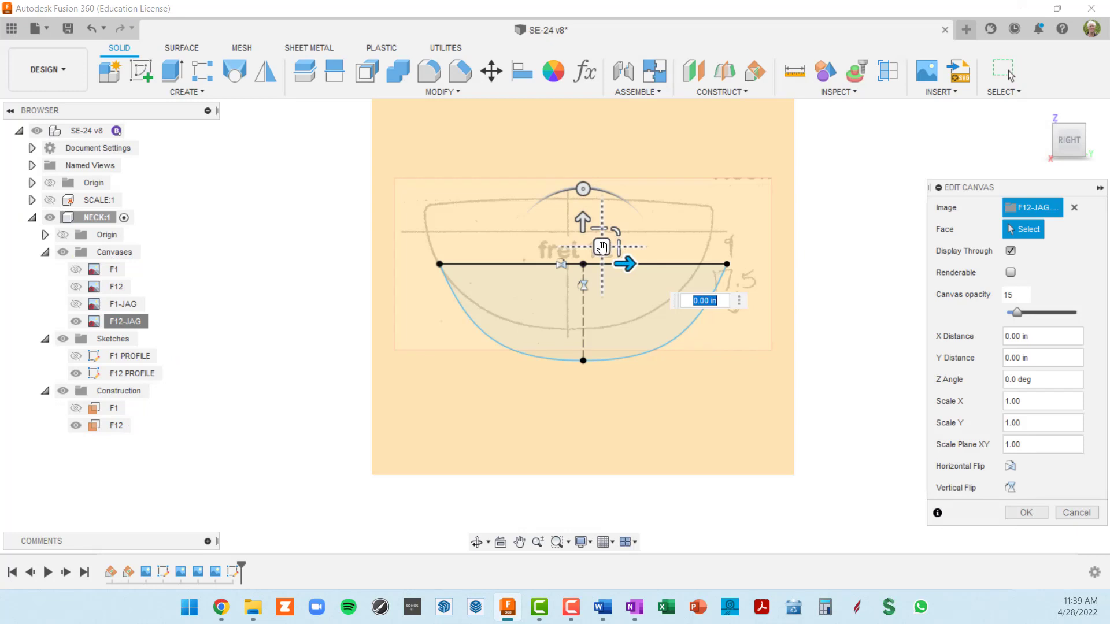
{"action": "left_click_drag", "start_coordinate": [602, 247], "coordinate": [617, 281]}
{"action": "scroll", "coordinate": [684, 343], "scroll_direction": "up", "scroll_amount": 4}
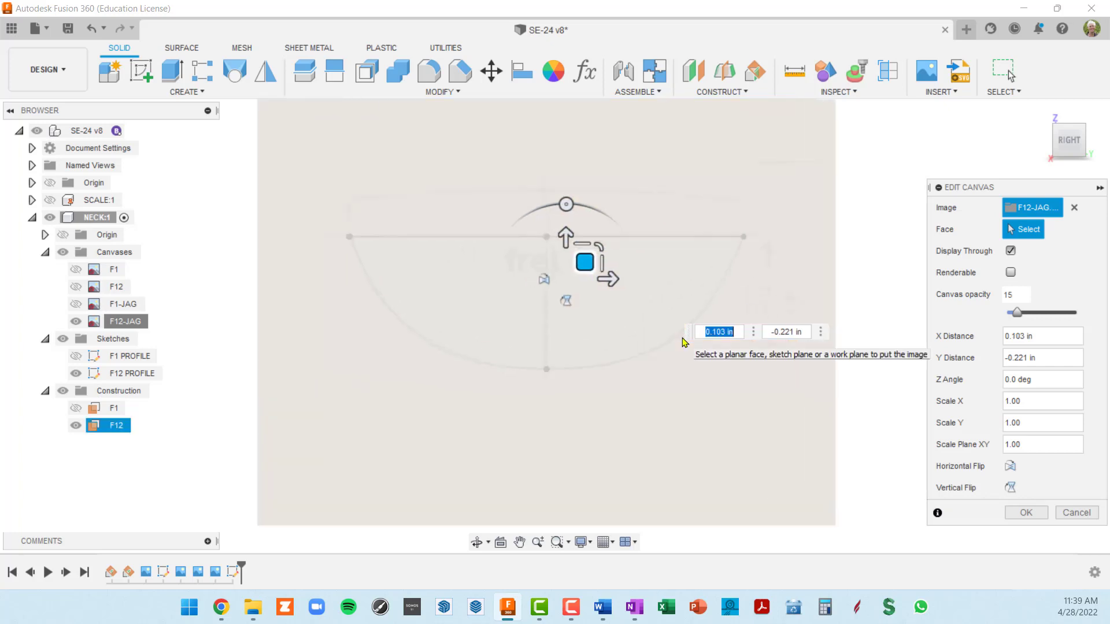
{"action": "scroll", "coordinate": [725, 289], "scroll_direction": "down", "scroll_amount": 3}
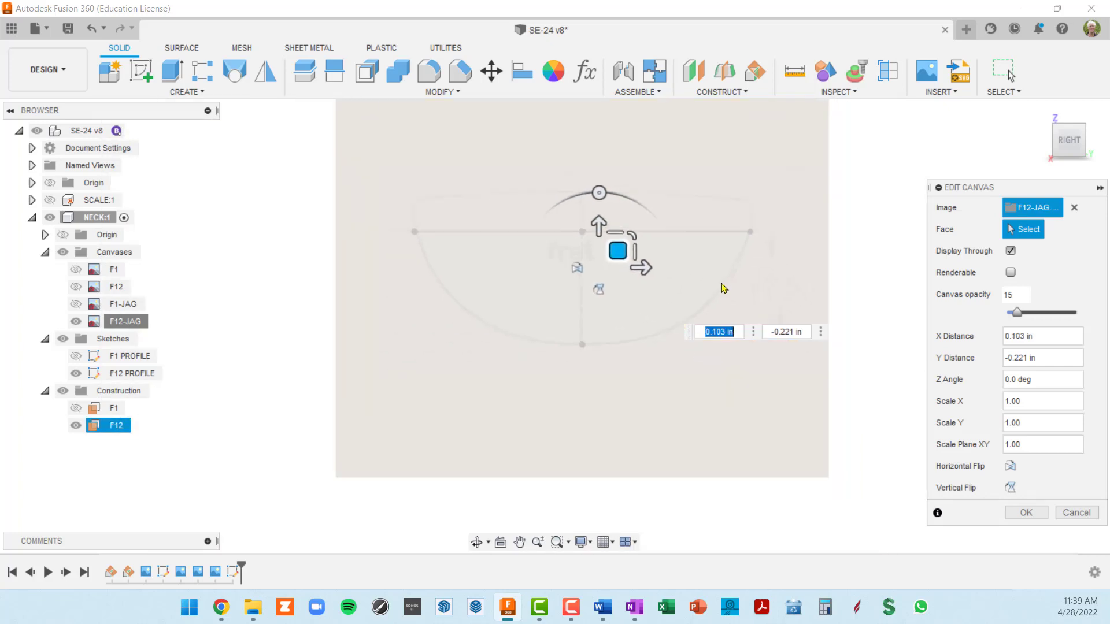
{"action": "left_click", "coordinate": [632, 309]}
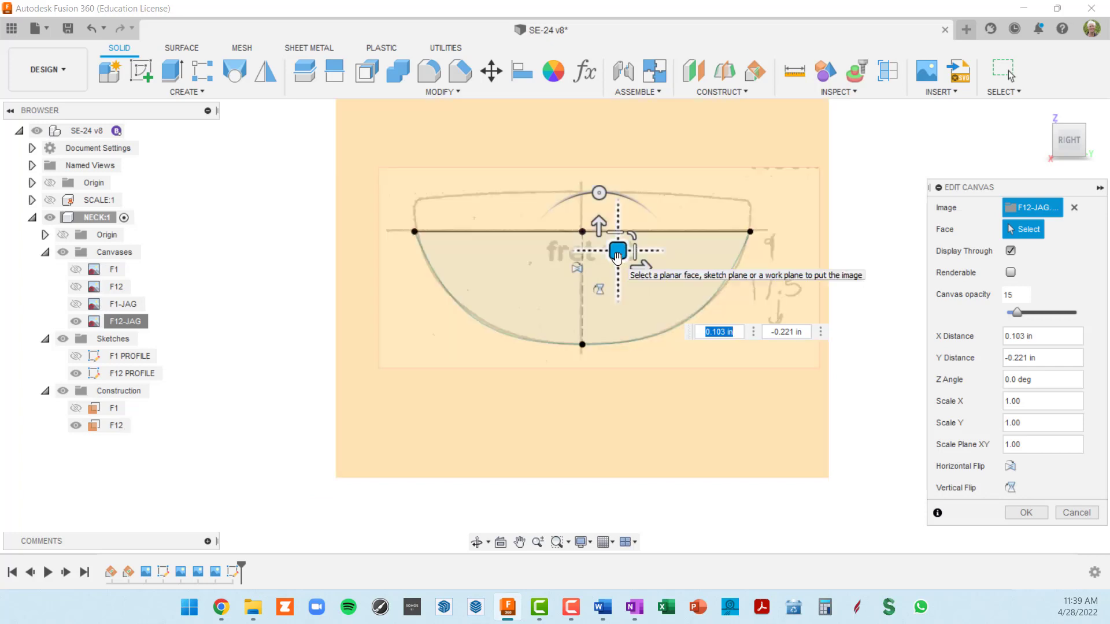
{"action": "left_click", "coordinate": [699, 259]}
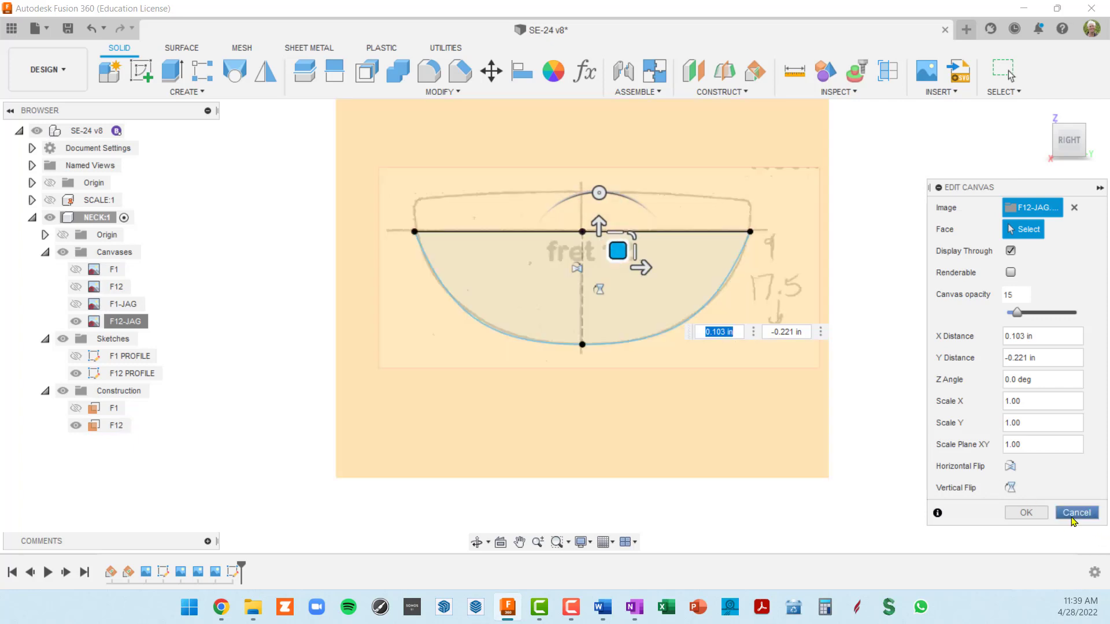
{"action": "left_click", "coordinate": [1027, 514]}
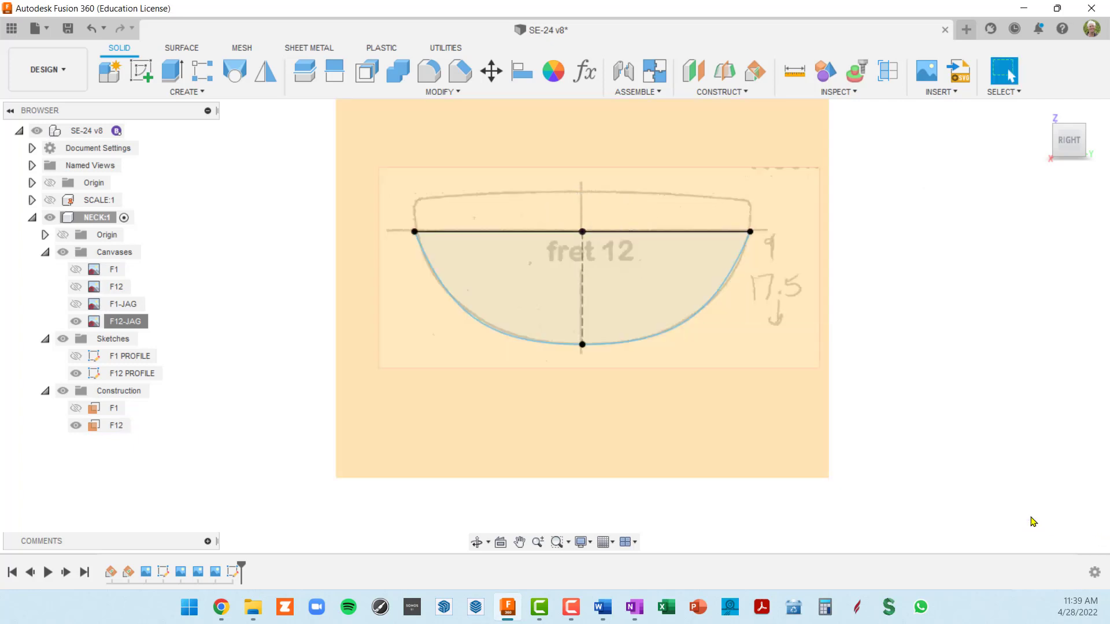
Hide all canvases and construction planes of the NECK component, leaving its sketches visible.
{"action": "left_click", "coordinate": [438, 409]}
{"action": "scroll", "coordinate": [557, 367], "scroll_direction": "down", "scroll_amount": 3}
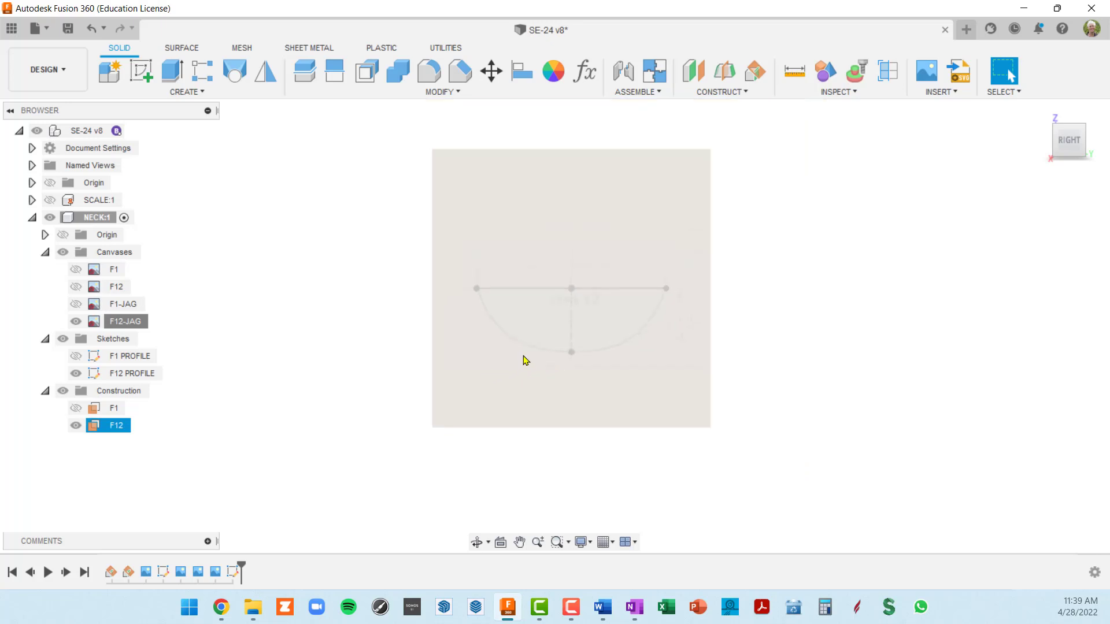
{"action": "middle_click_drag", "start_coordinate": [523, 356], "coordinate": [579, 379], "text": "shift"}
{"action": "left_click", "coordinate": [442, 395]}
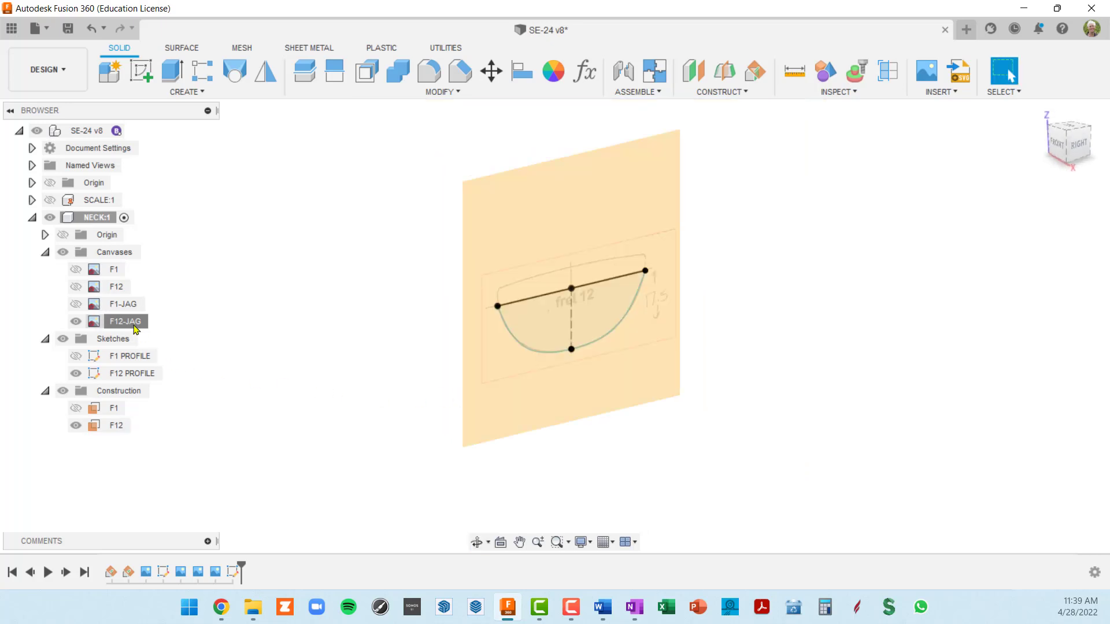
{"action": "left_click", "coordinate": [64, 252]}
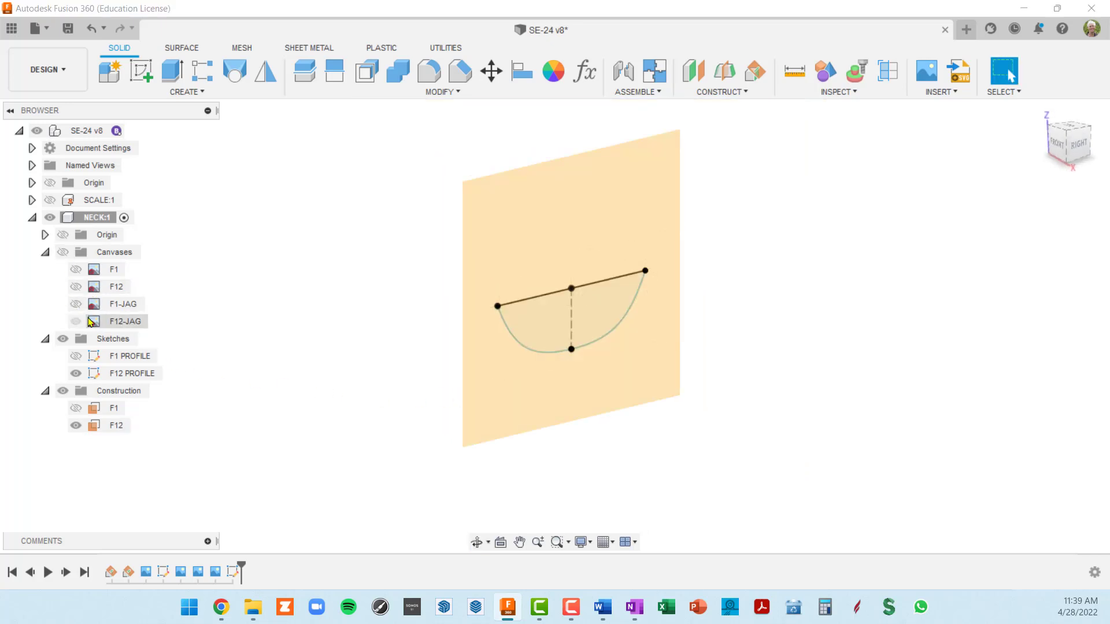
{"action": "left_click", "coordinate": [75, 391]}
{"action": "left_click", "coordinate": [62, 392]}
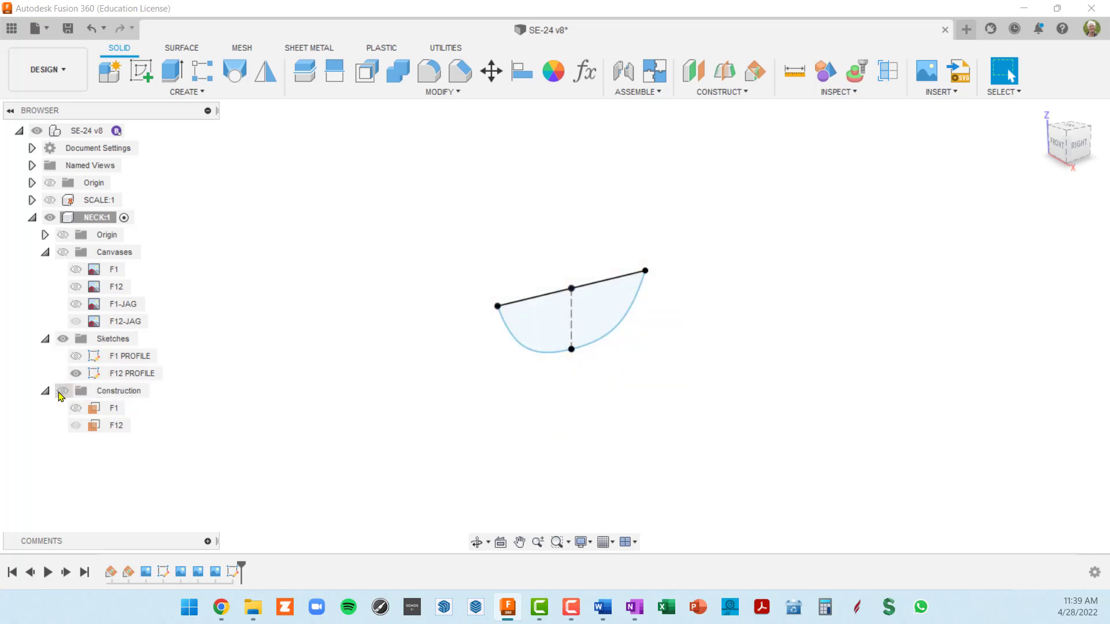
Show the F1 PROFILE sketch together with the F12 PROFILE sketch.
{"action": "left_click", "coordinate": [75, 358]}
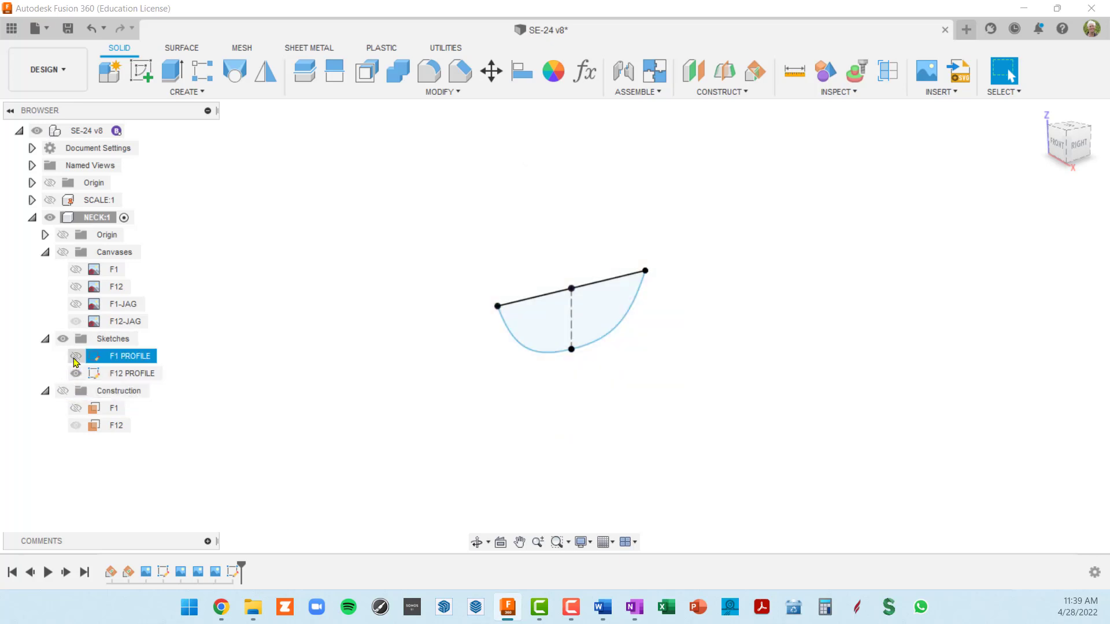
{"action": "left_click", "coordinate": [75, 357]}
{"action": "scroll", "coordinate": [315, 363], "scroll_direction": "down", "scroll_amount": 3}
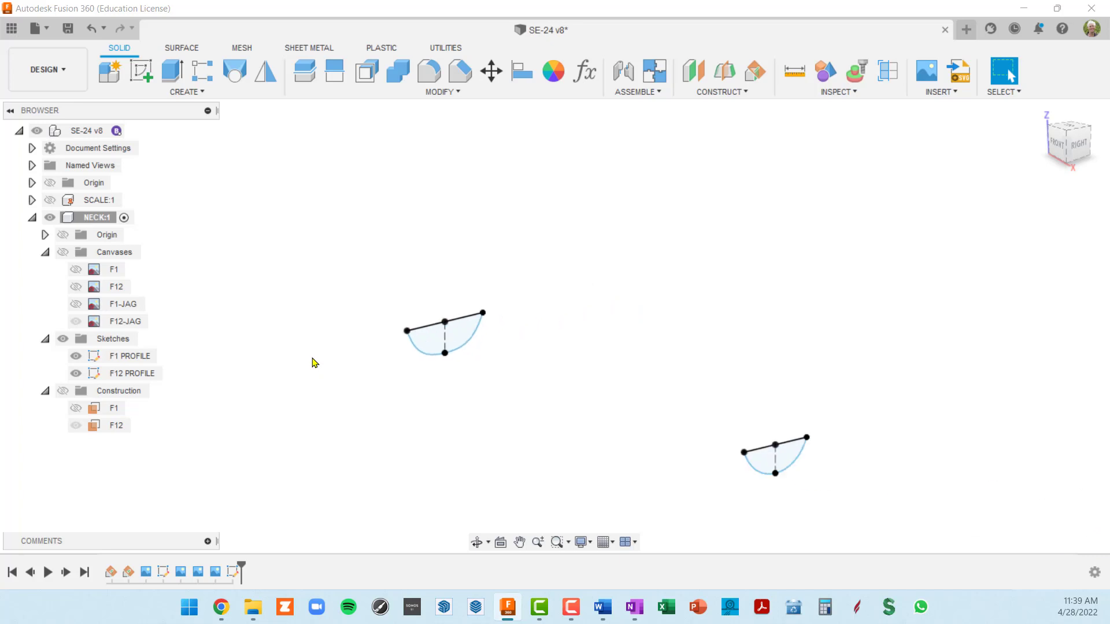
{"action": "mouse_move", "coordinate": [572, 384]}
{"action": "middle_mouse_down"}
{"action": "mouse_move", "coordinate": [587, 354]}
{"action": "mouse_move", "coordinate": [587, 366]}
{"action": "mouse_move", "coordinate": [605, 242]}
{"action": "middle_mouse_up"}
{"action": "scroll", "coordinate": [729, 365], "scroll_direction": "up", "scroll_amount": 2}
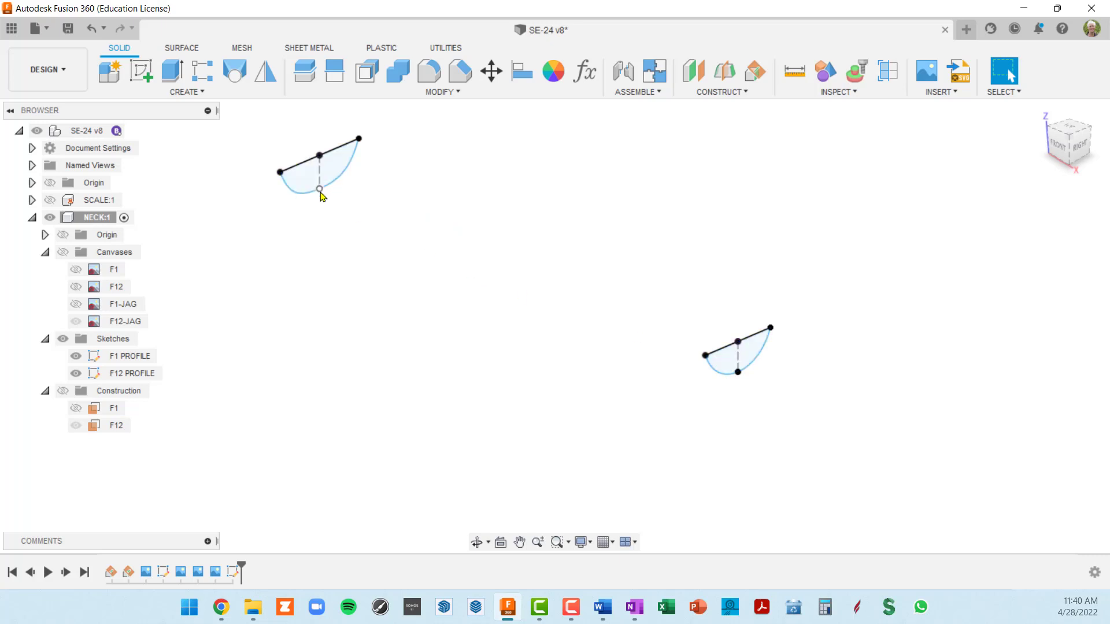
{"action": "scroll", "coordinate": [387, 248], "scroll_direction": "down", "scroll_amount": 3}
{"action": "middle_click_drag", "start_coordinate": [437, 254], "coordinate": [460, 260]}
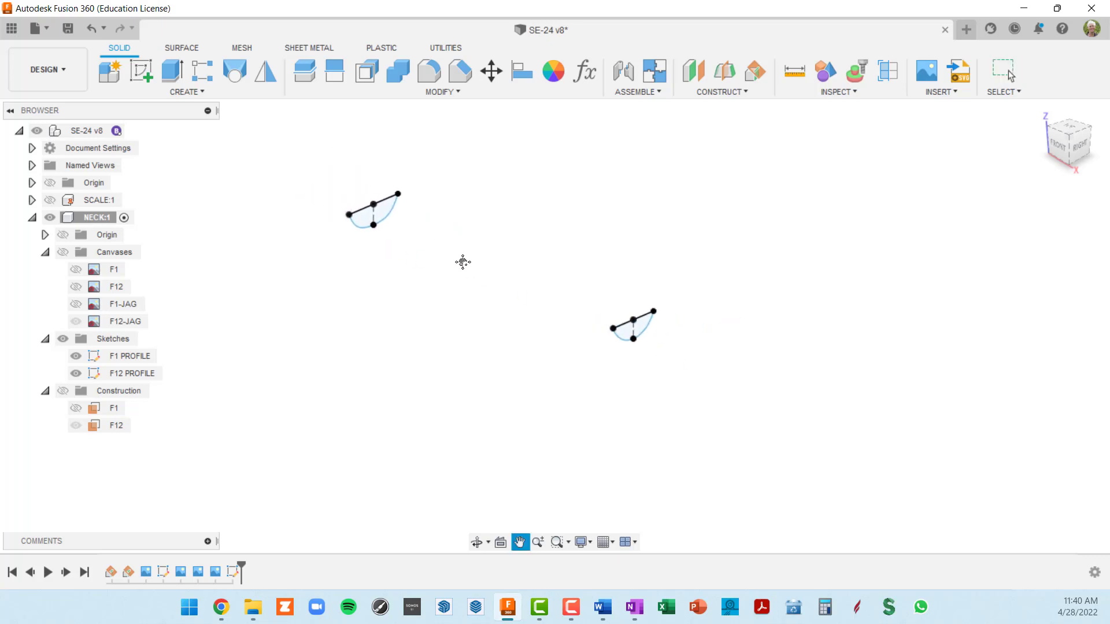
Loft a new body between the F1 PROFILE and F12 PROFILE sketch regions to form the neck shaft.
{"action": "left_click", "coordinate": [236, 74]}
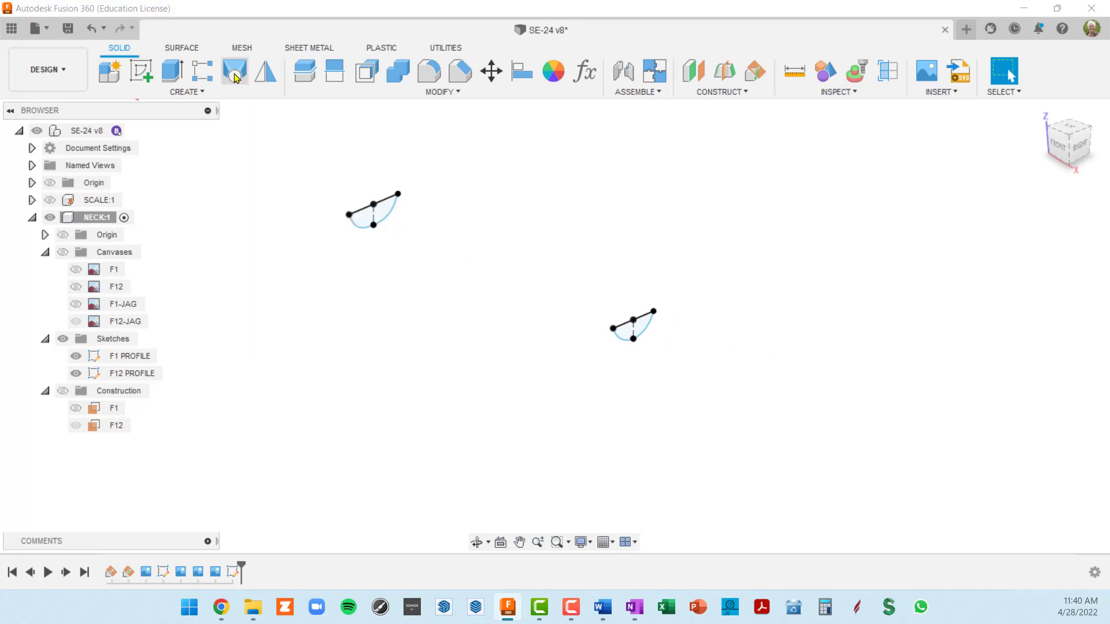
{"action": "scroll", "coordinate": [659, 416], "scroll_direction": "up", "scroll_amount": 1}
{"action": "scroll", "coordinate": [660, 416], "scroll_direction": "up", "scroll_amount": 1}
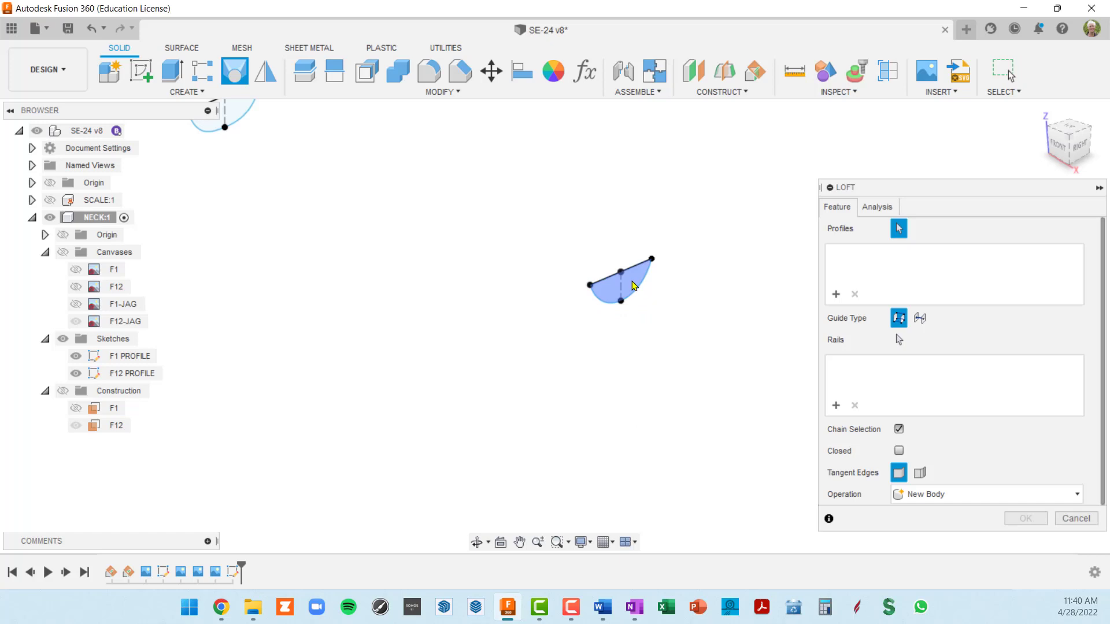
{"action": "left_click", "coordinate": [639, 300]}
{"action": "scroll", "coordinate": [637, 322], "scroll_direction": "down", "scroll_amount": 3}
{"action": "middle_click_drag", "start_coordinate": [512, 292], "coordinate": [582, 333]}
{"action": "scroll", "coordinate": [501, 246], "scroll_direction": "up", "scroll_amount": 3}
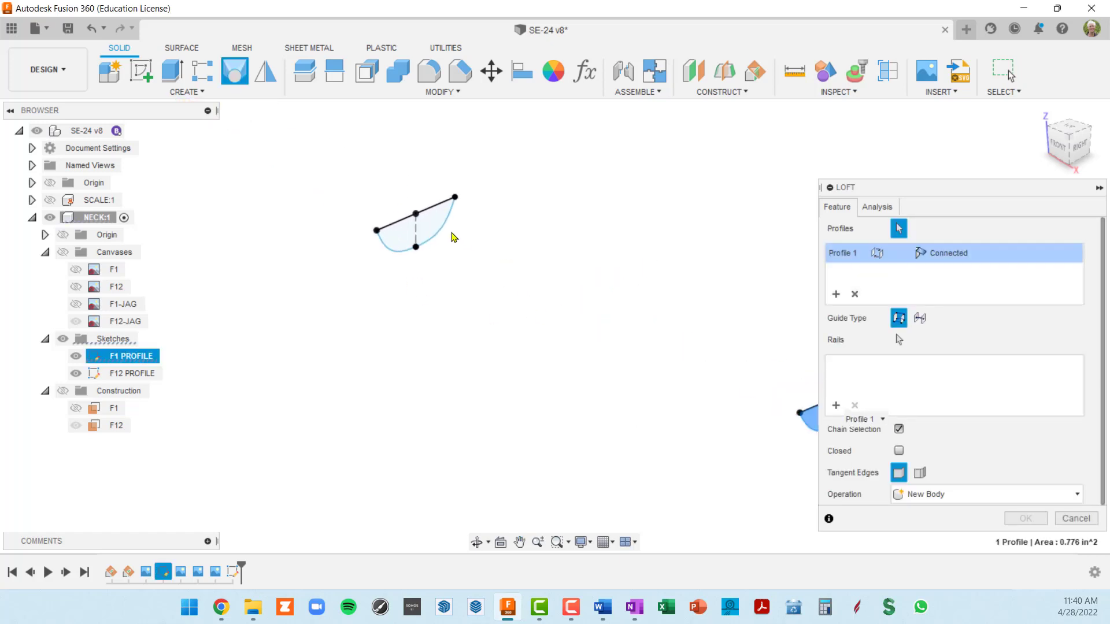
{"action": "left_click", "coordinate": [437, 227]}
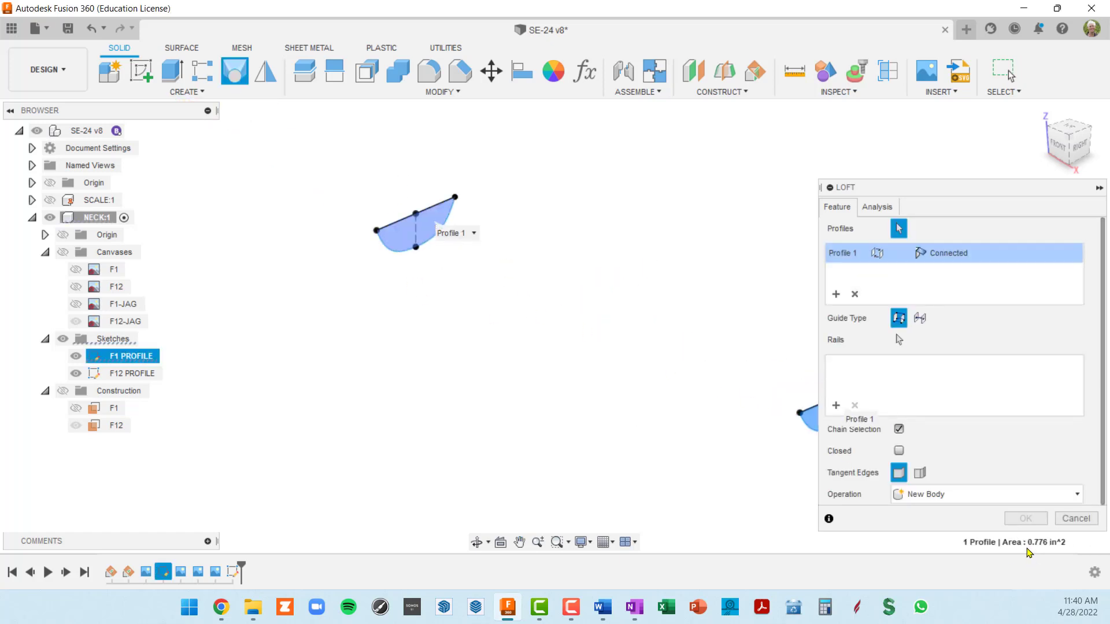
{"action": "left_click", "coordinate": [811, 418]}
{"action": "scroll", "coordinate": [750, 386], "scroll_direction": "down", "scroll_amount": 1}
{"action": "middle_click_drag", "start_coordinate": [728, 308], "coordinate": [604, 257]}
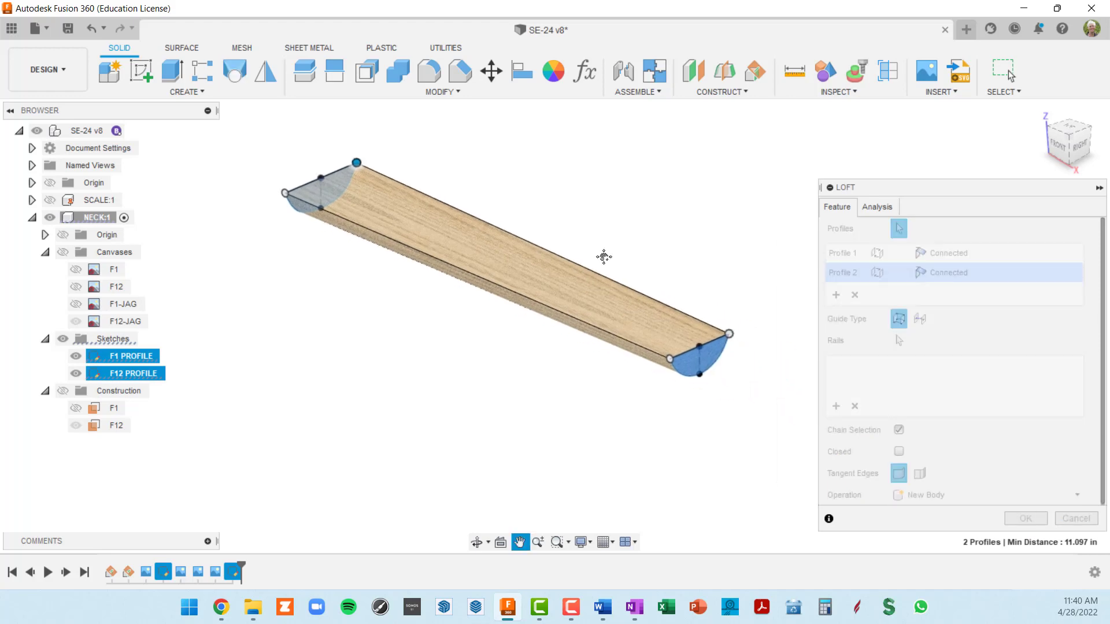
{"action": "left_click", "coordinate": [1026, 518]}
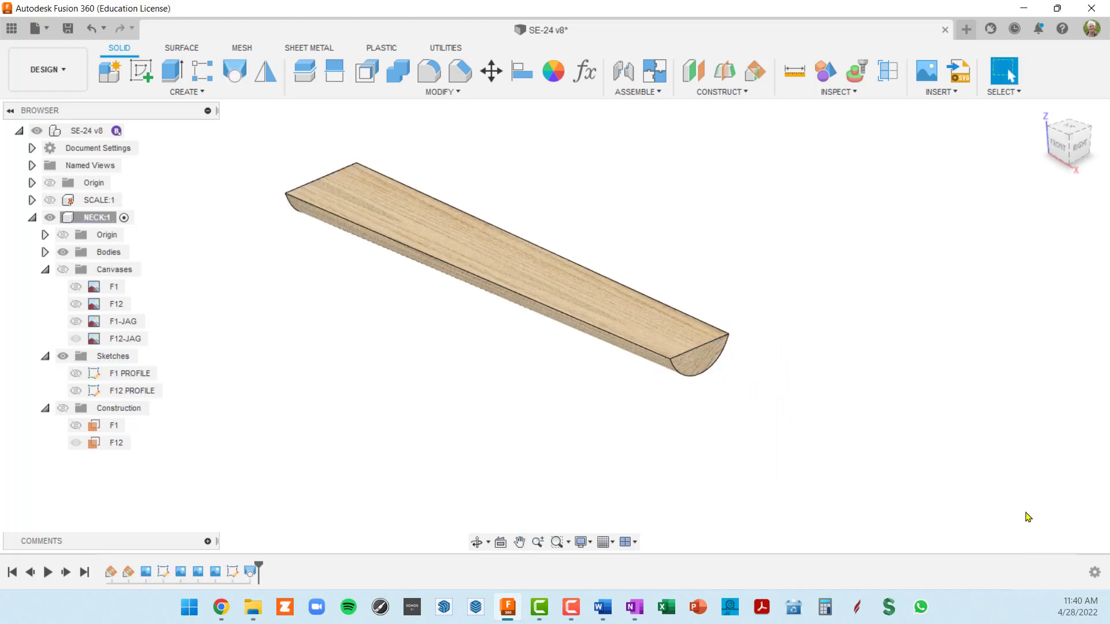
{"action": "mouse_move", "coordinate": [604, 360]}
{"action": "middle_mouse_down"}
{"action": "mouse_move", "coordinate": [643, 364]}
{"action": "mouse_move", "coordinate": [593, 376]}
{"action": "middle_mouse_up"}
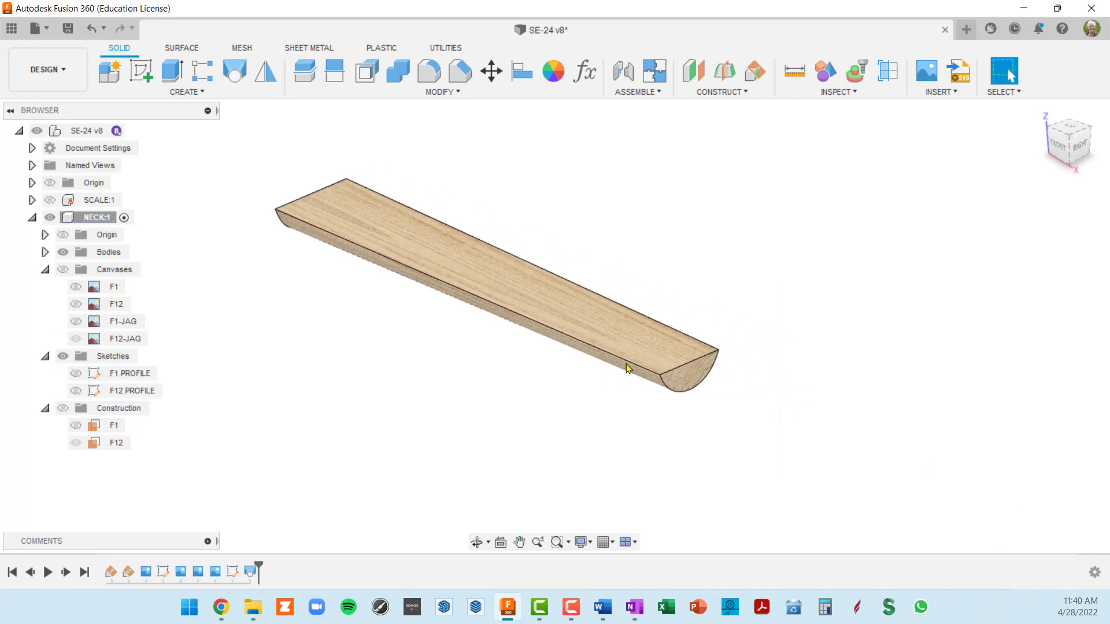